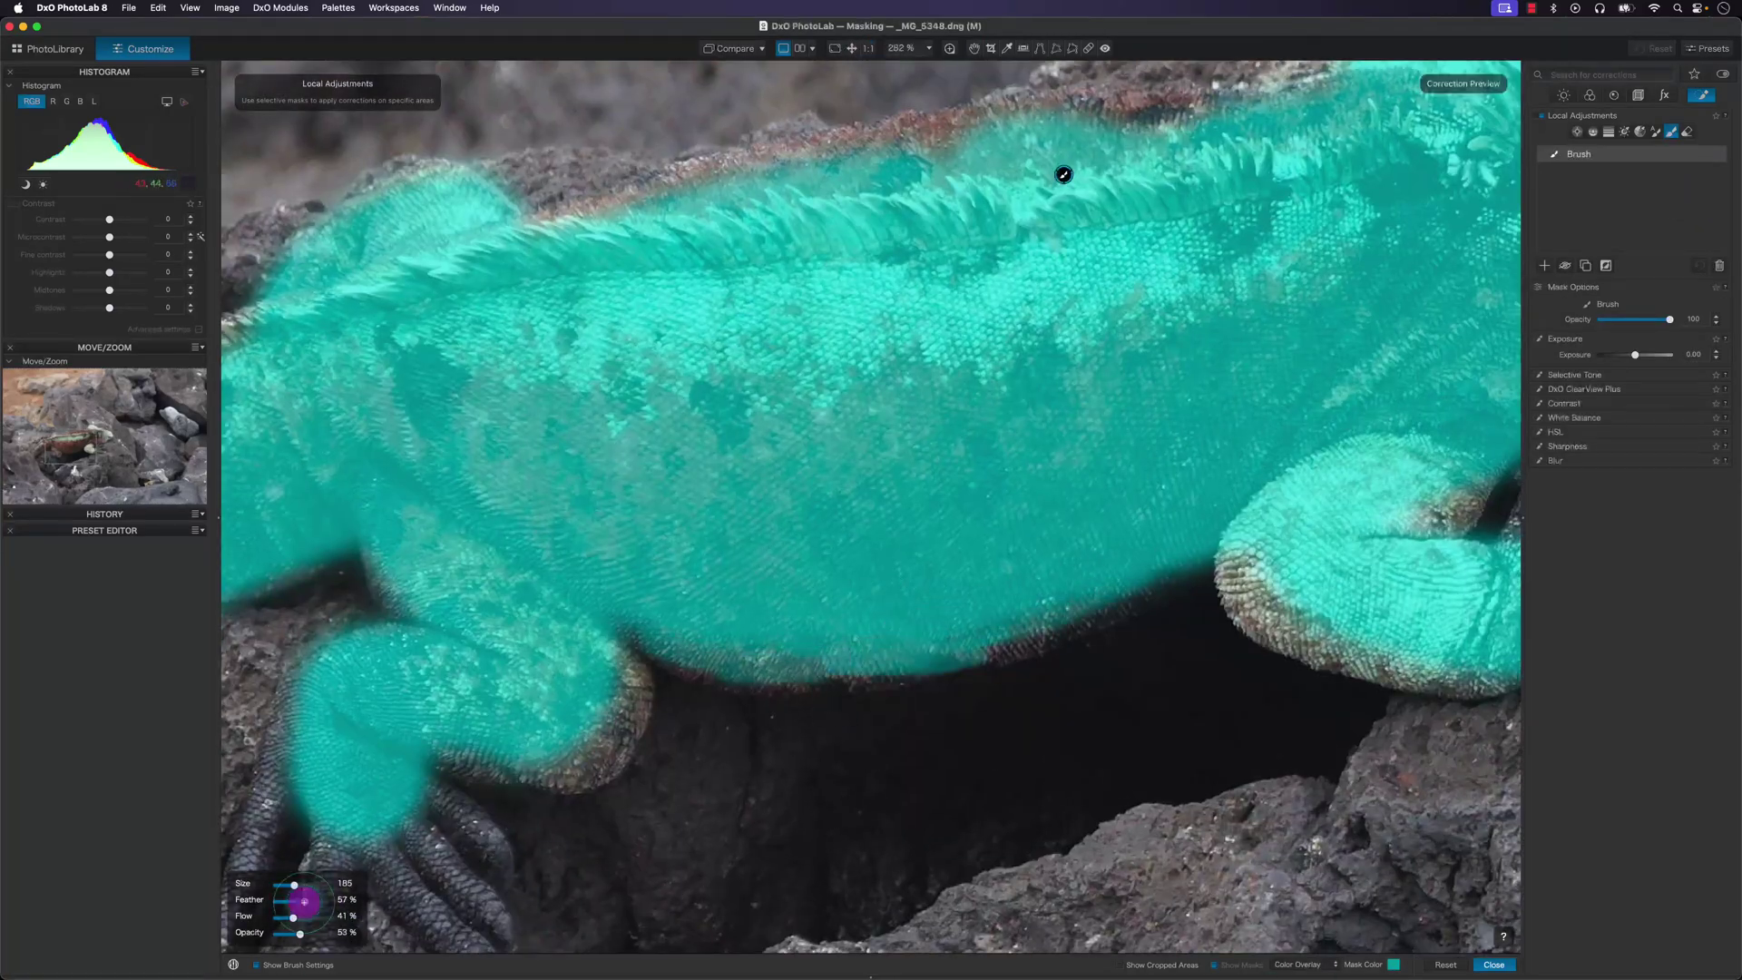
drag(291, 902, 340, 901)
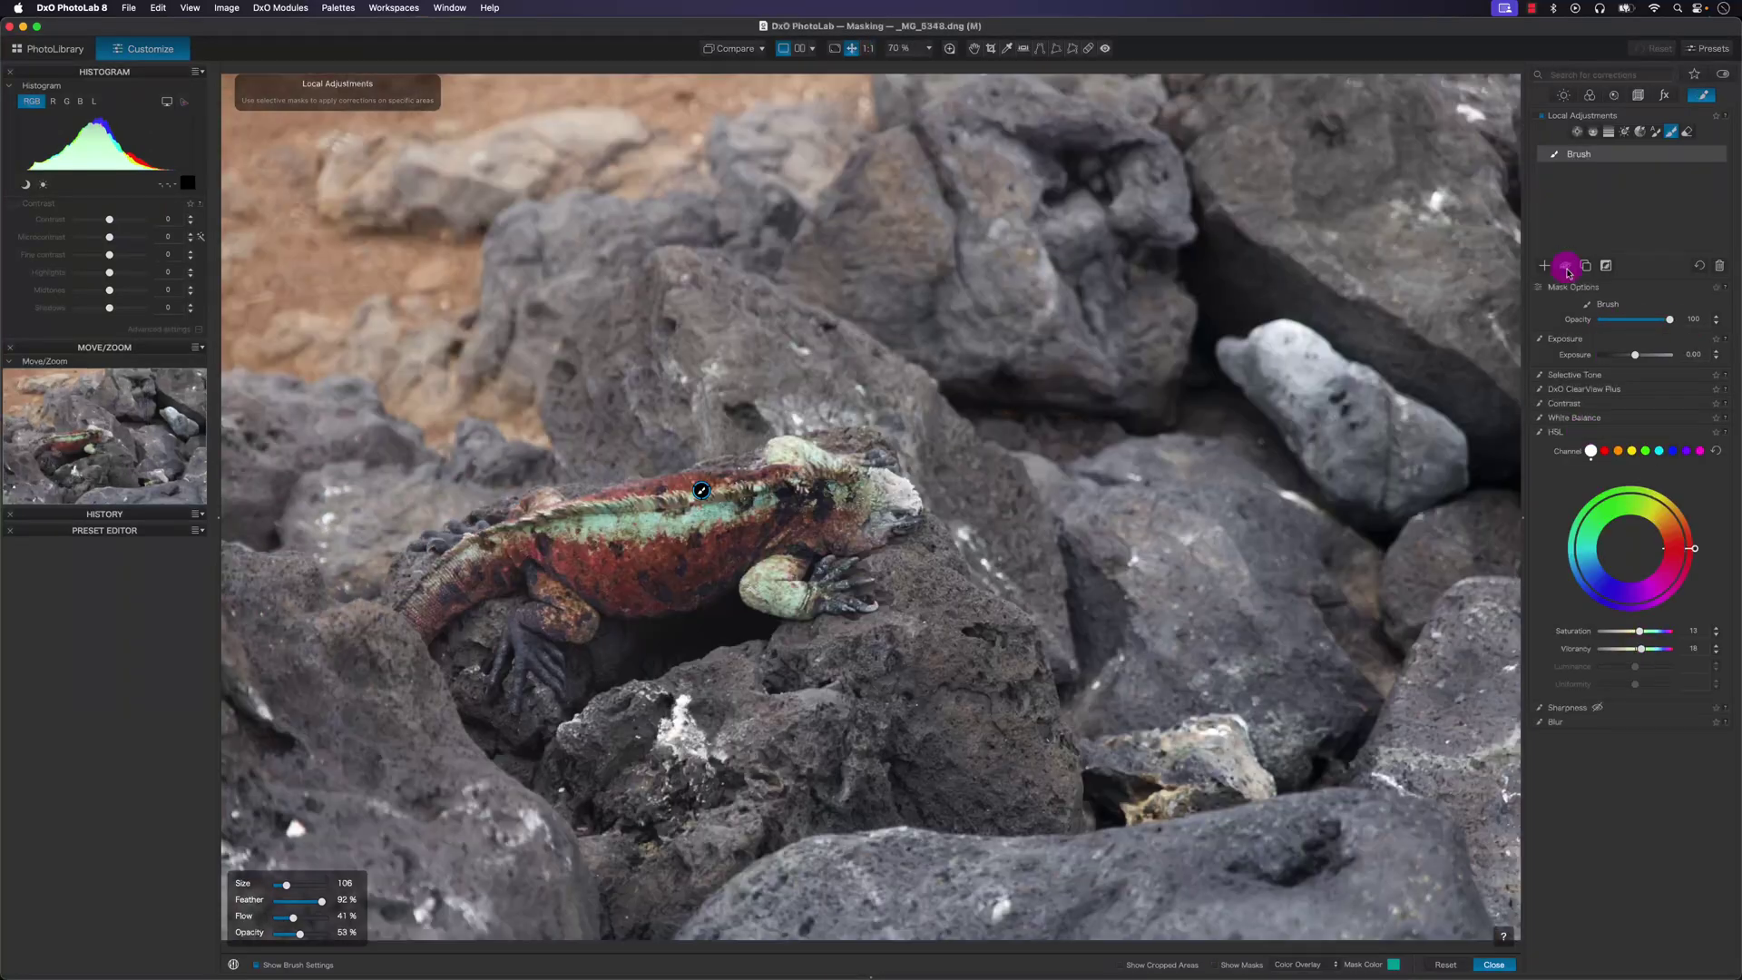
click(1586, 160)
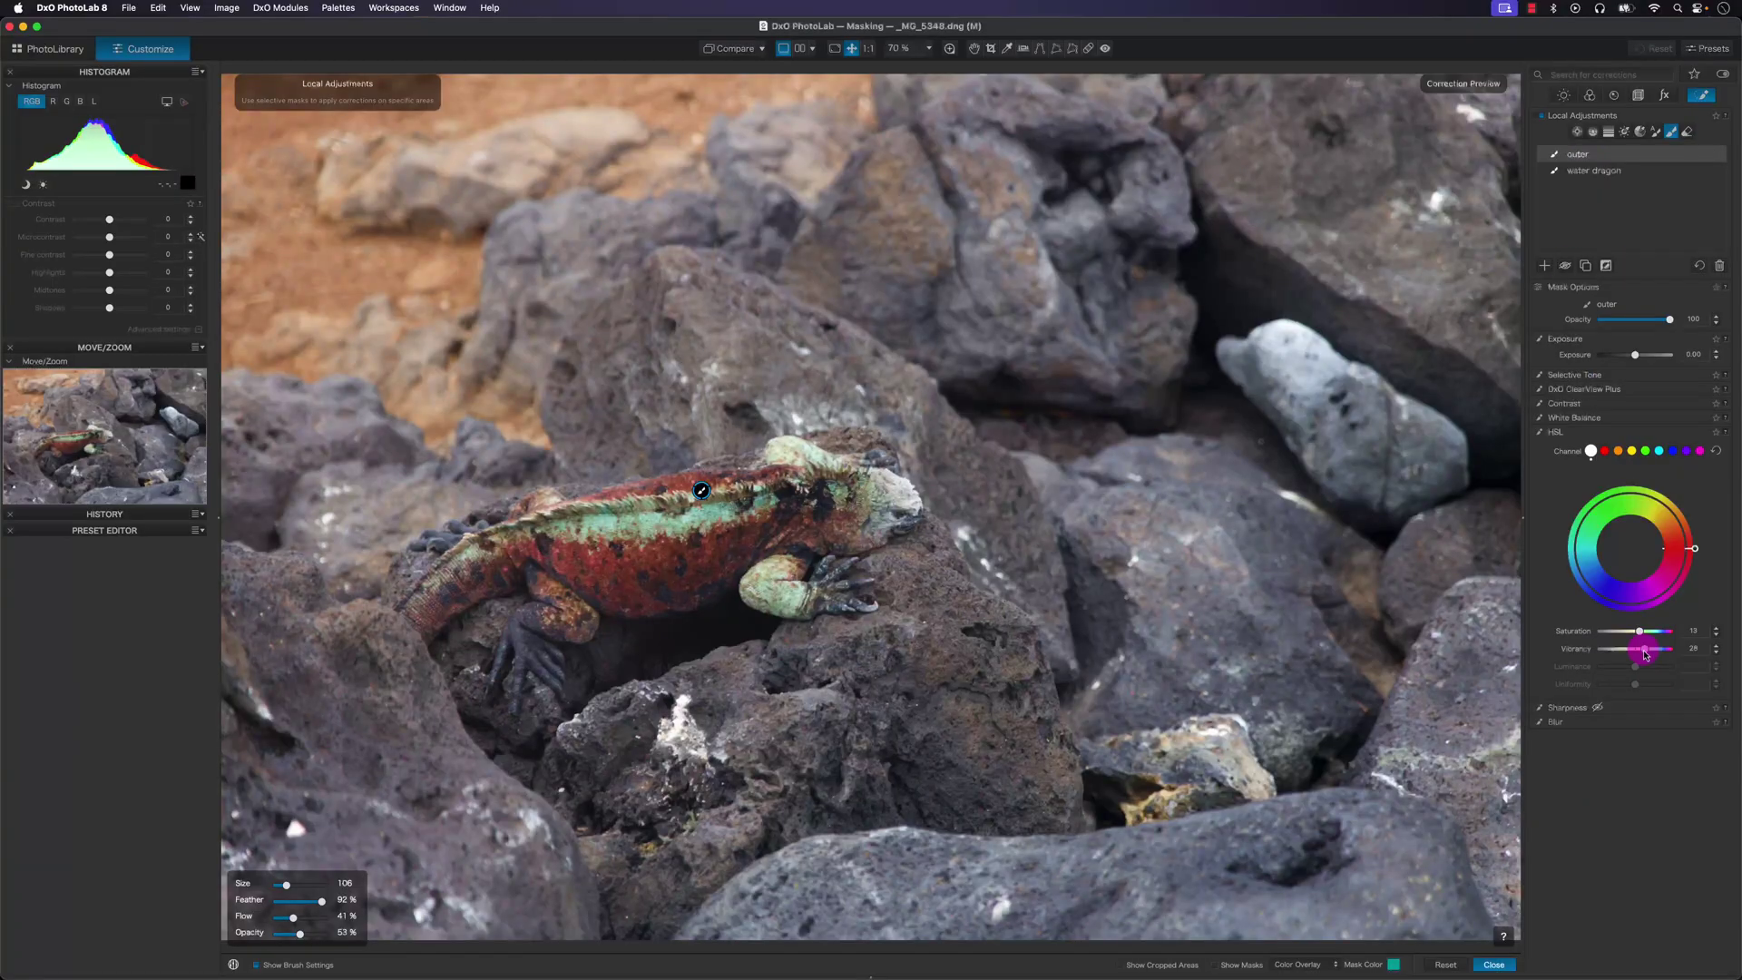
click(1554, 960)
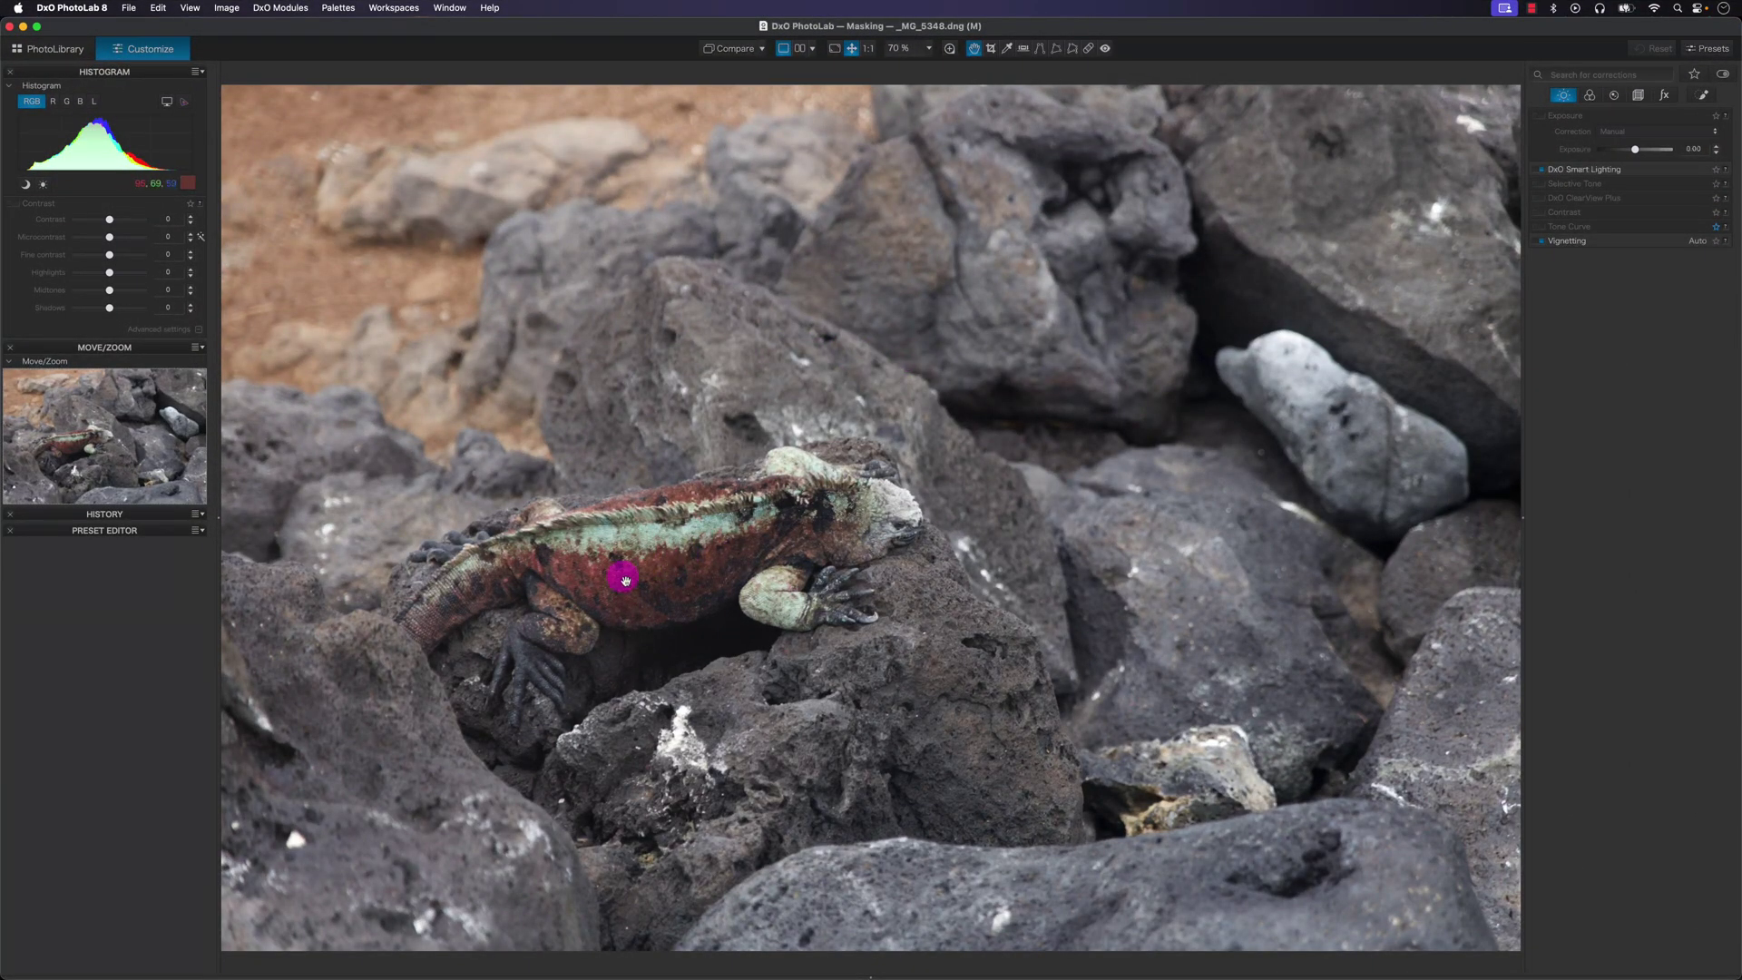
Show the iguana at 1:1 zoom and activate the Brush mask tool in Local Adjustments.
click(853, 49)
click(870, 53)
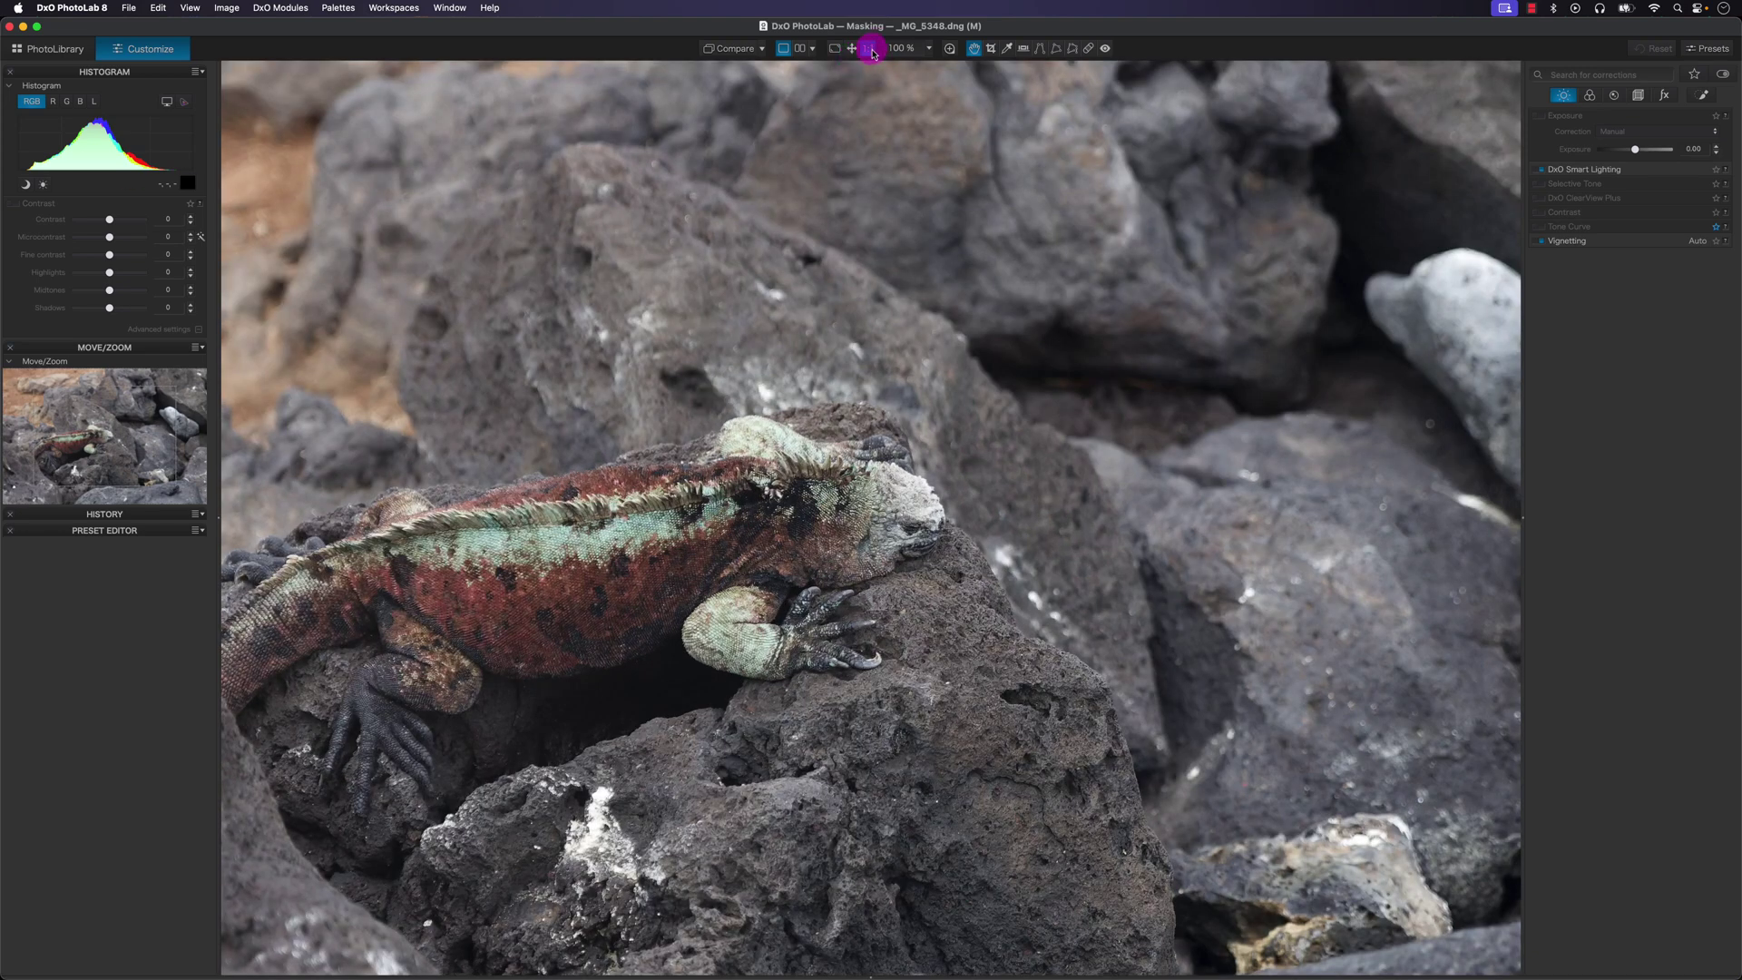
drag(571, 532, 837, 569)
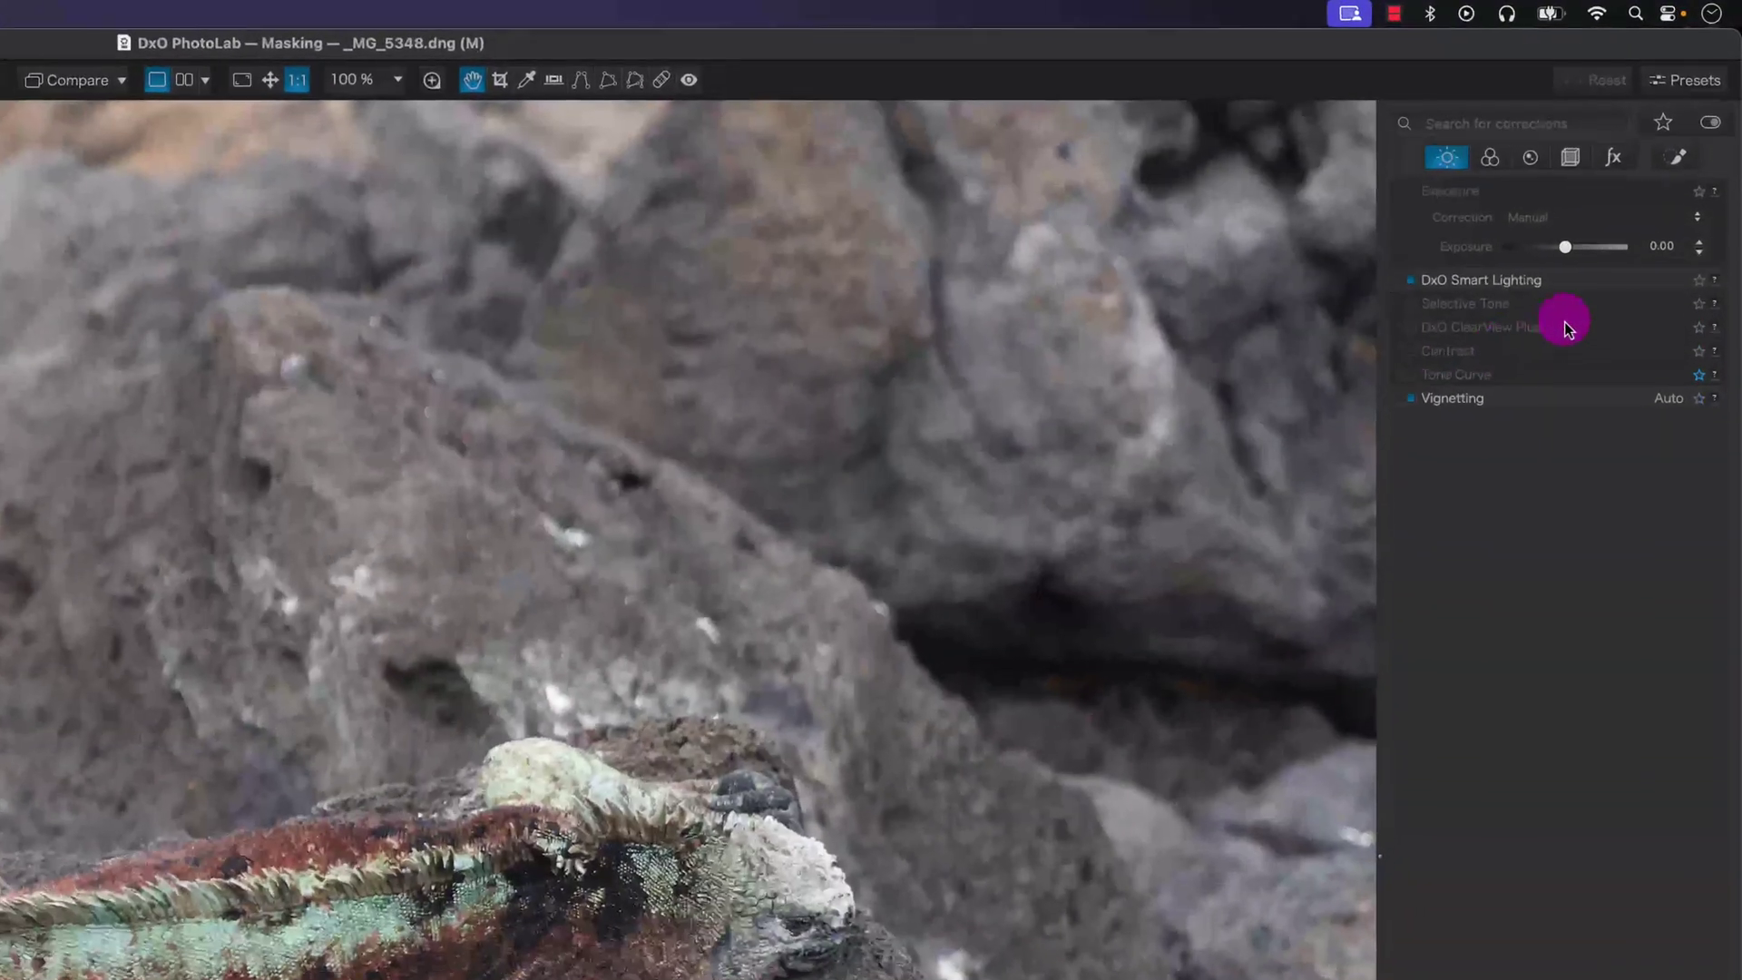
click(1676, 162)
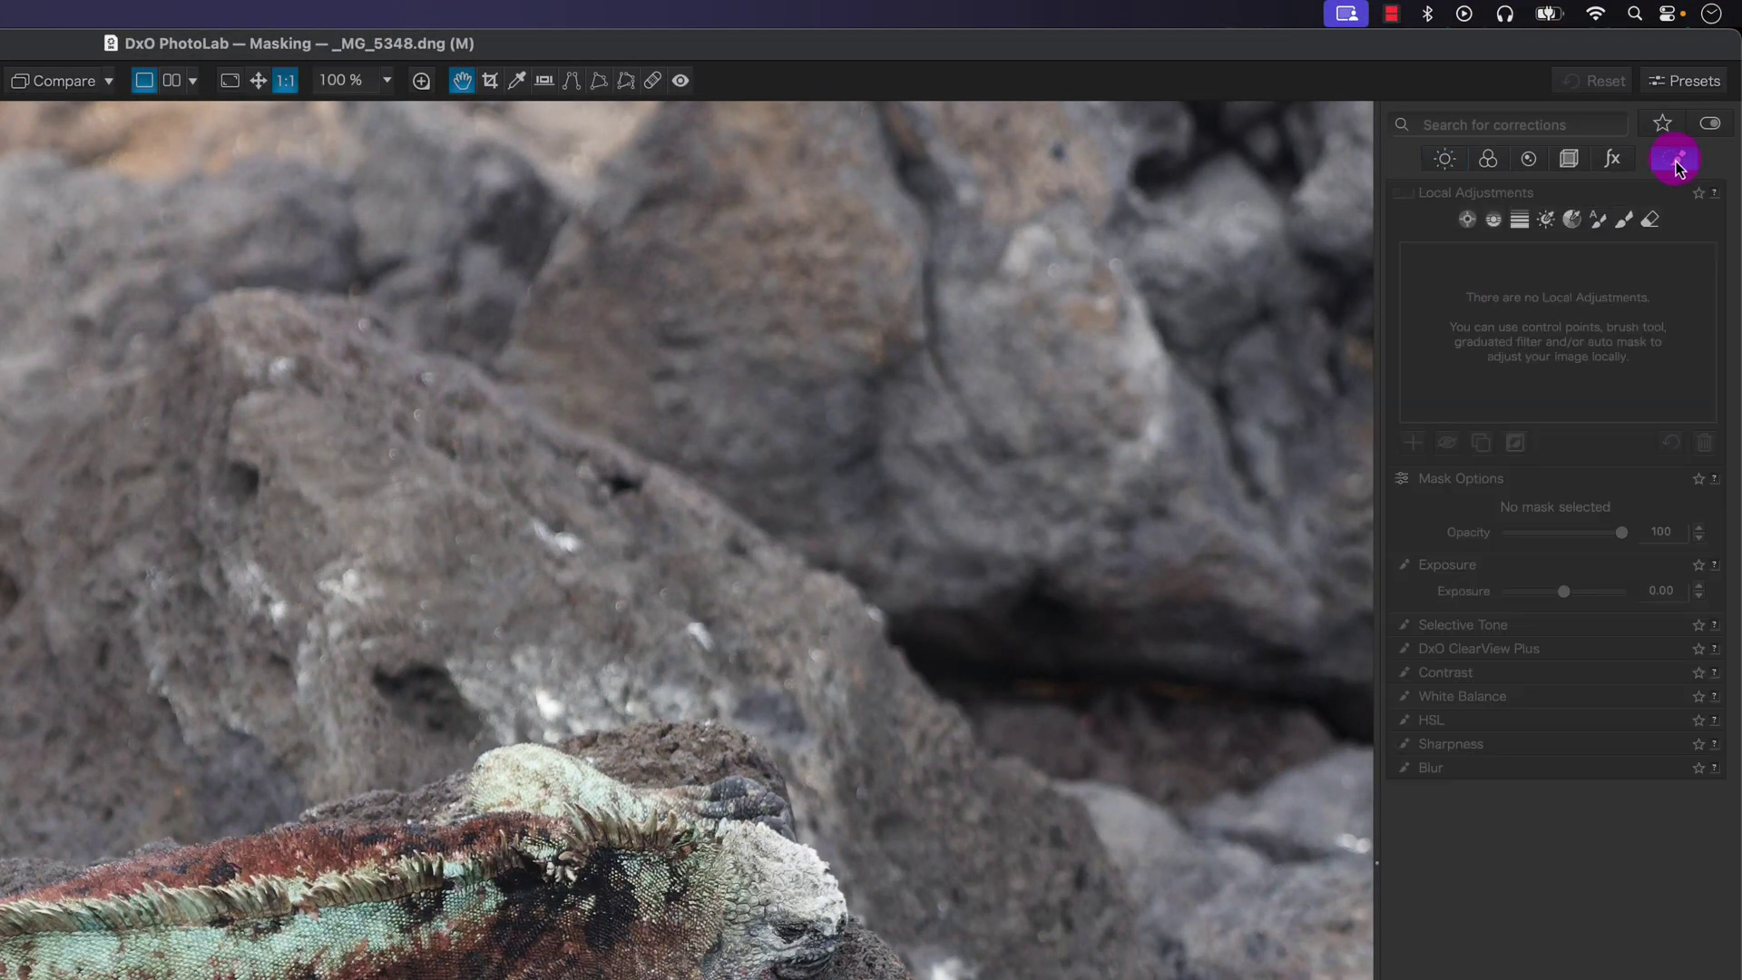
click(1630, 232)
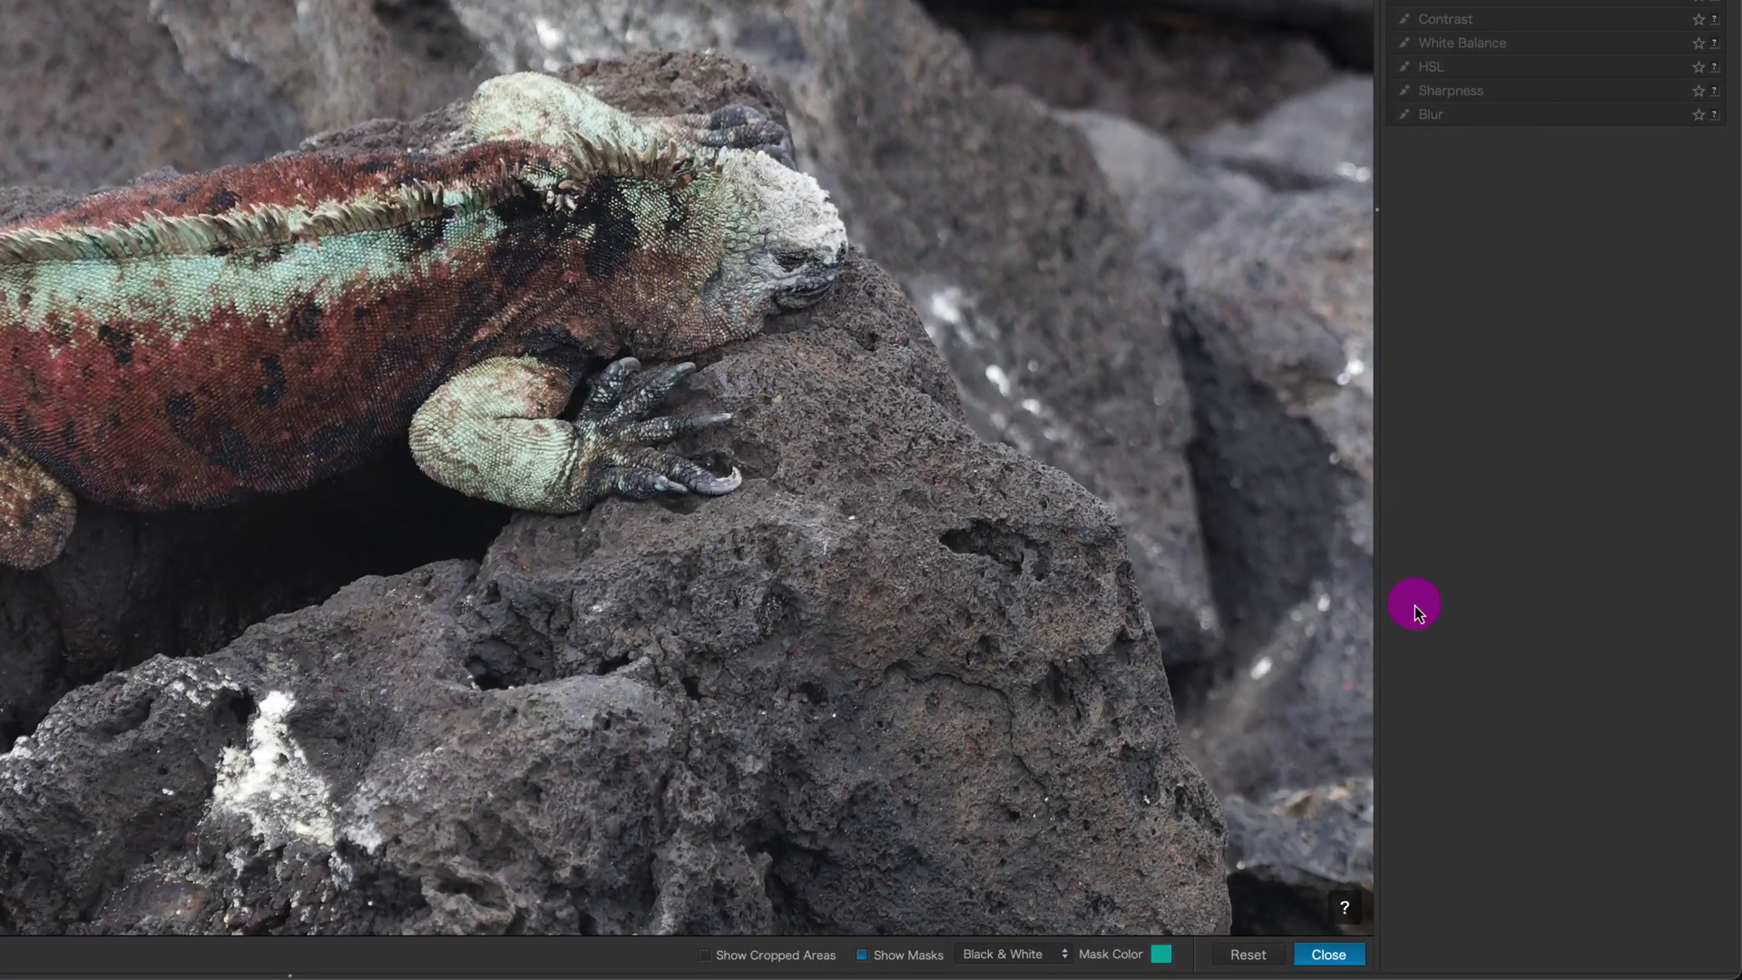
Look through the brush shortcut help, the mask colour picker and the mask display mode choices.
click(1346, 910)
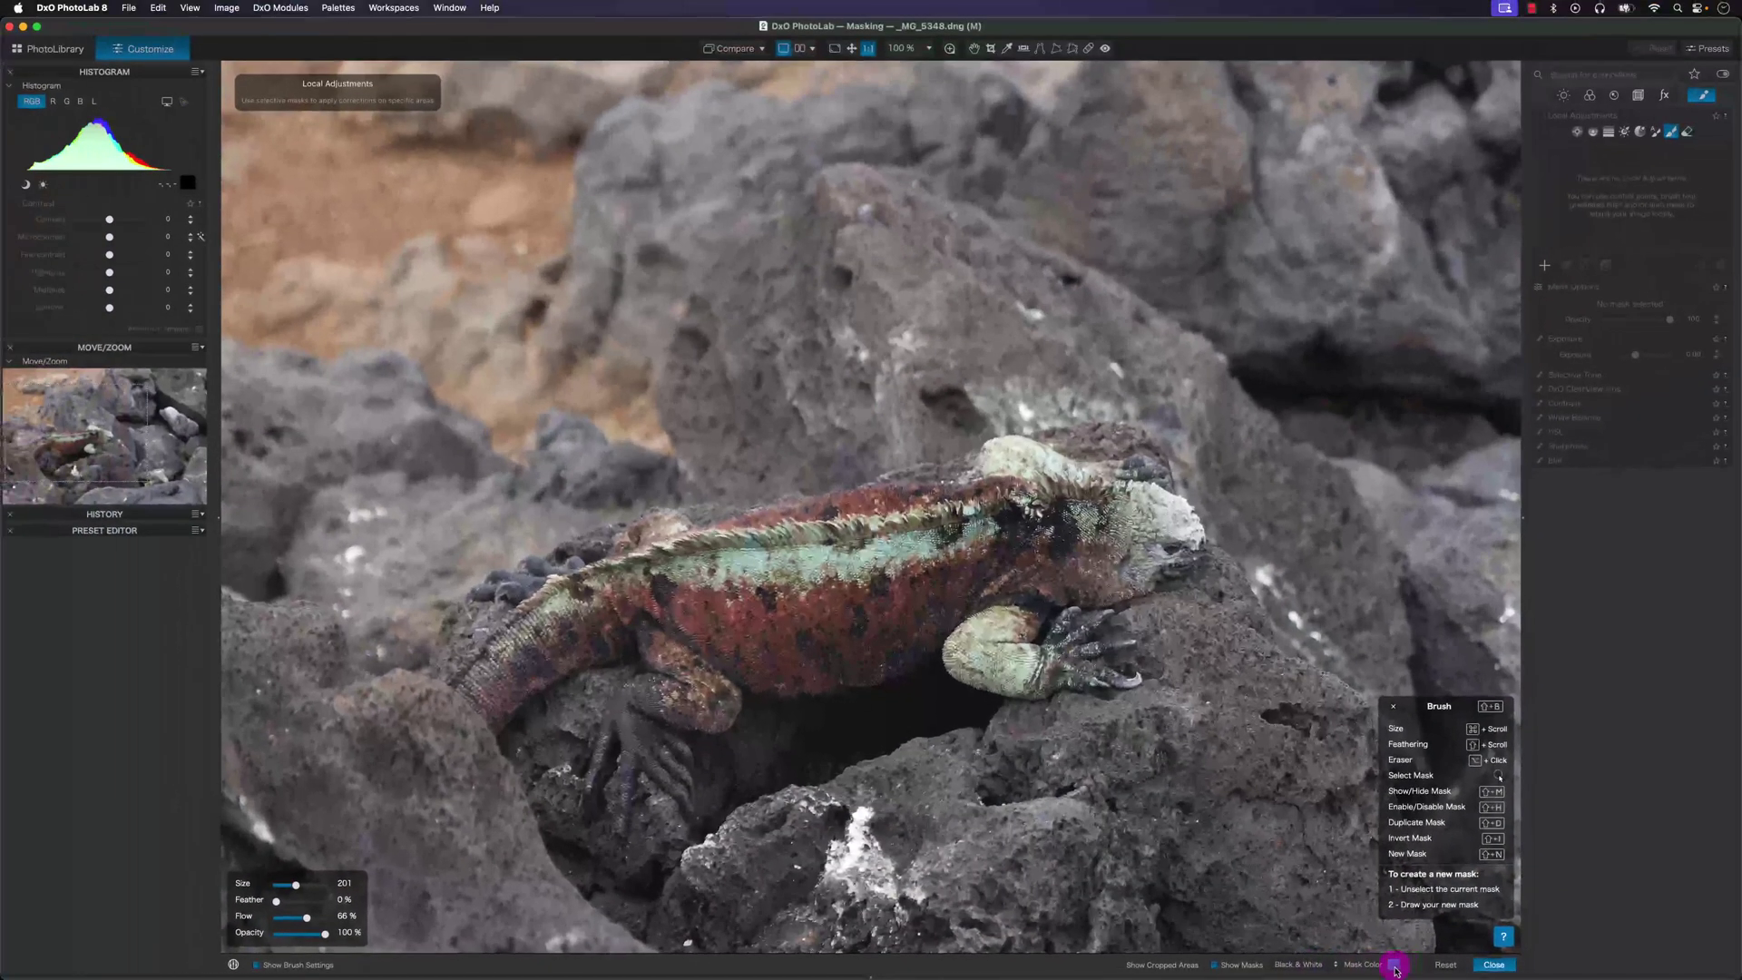
click(1394, 967)
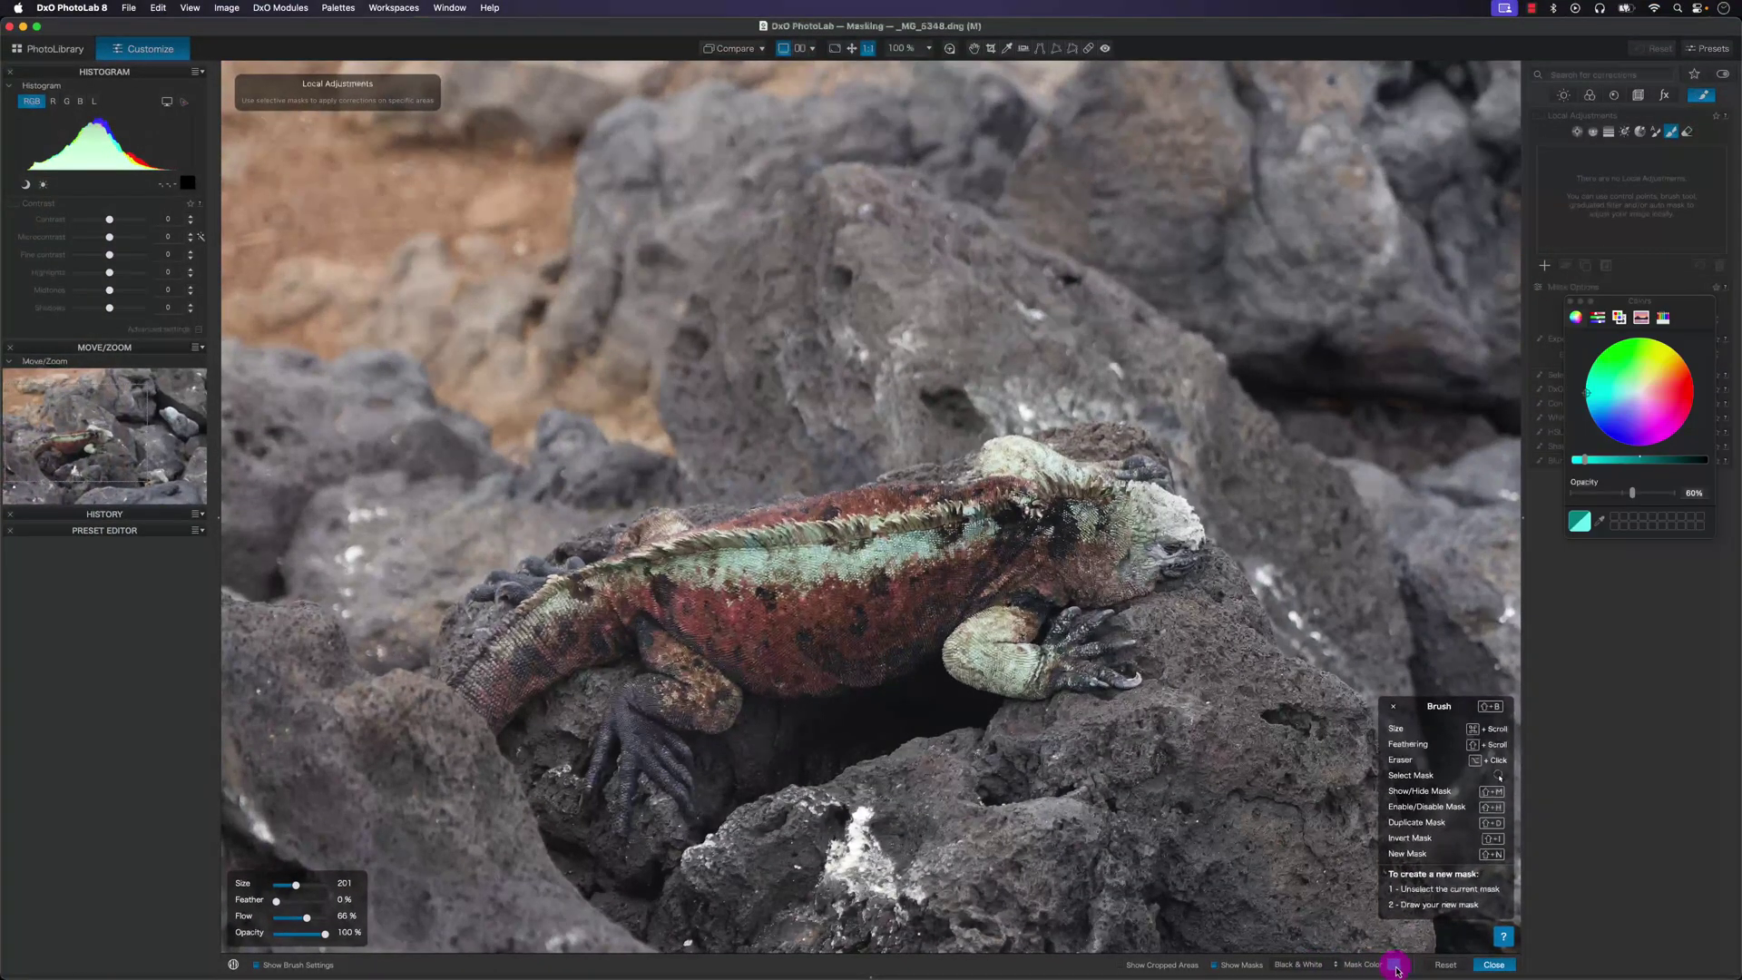
click(1570, 306)
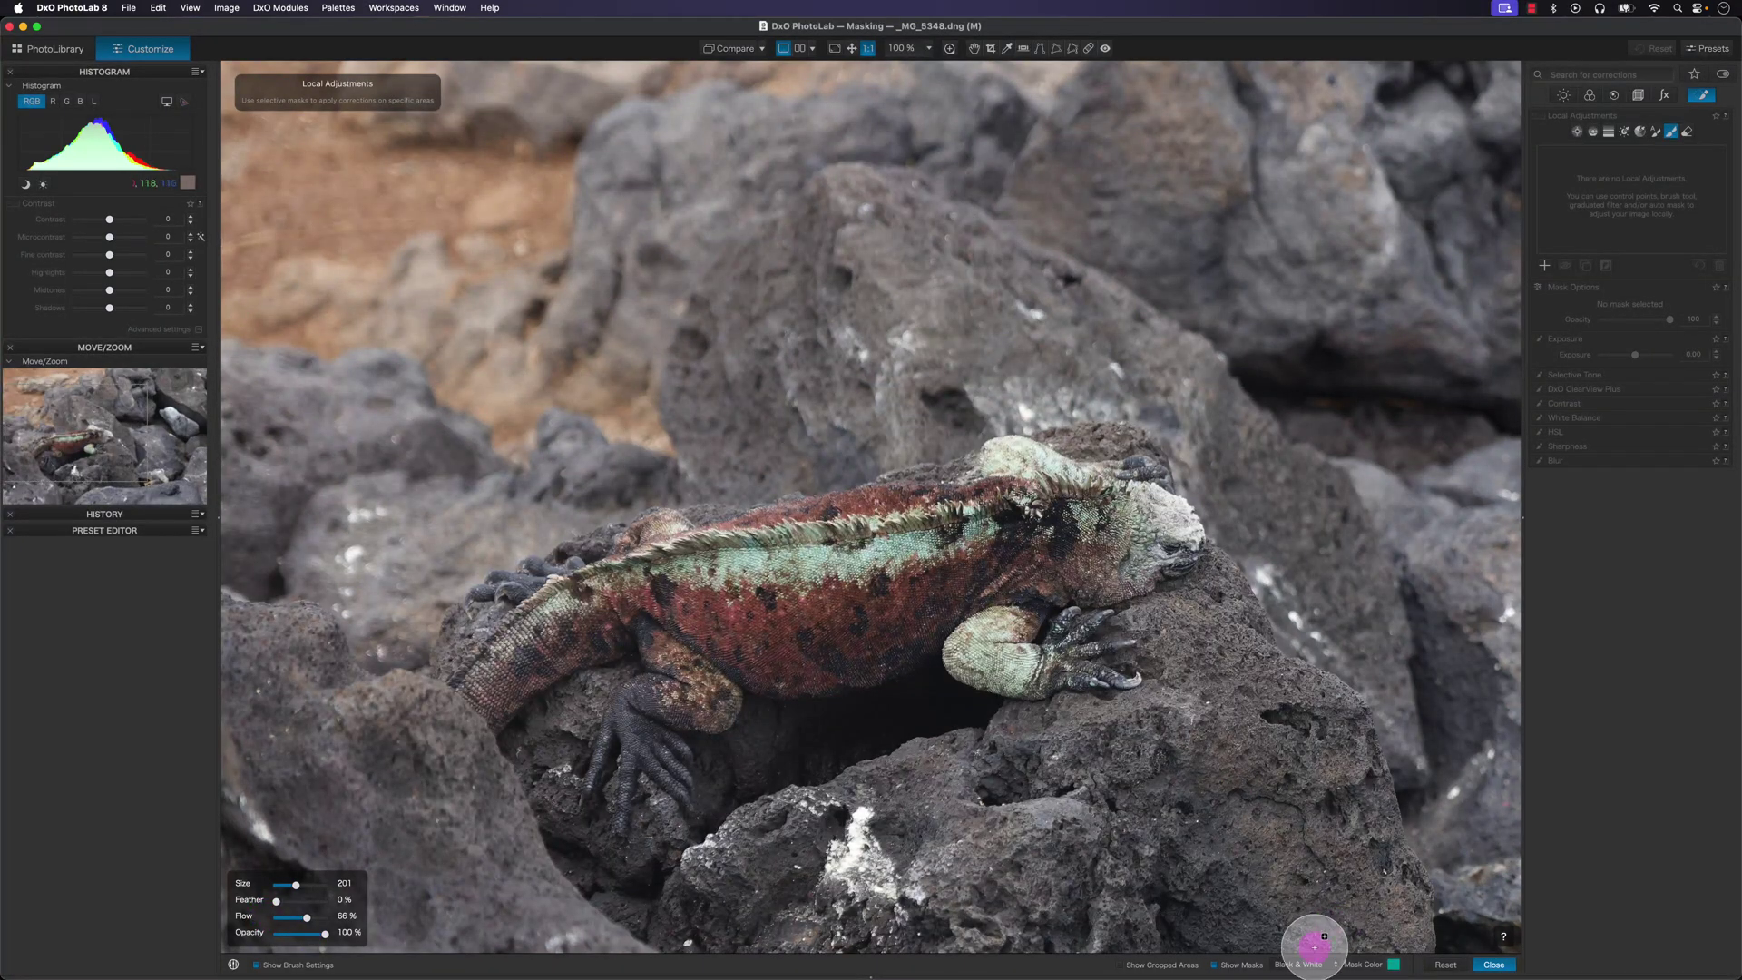
click(1311, 965)
click(1312, 966)
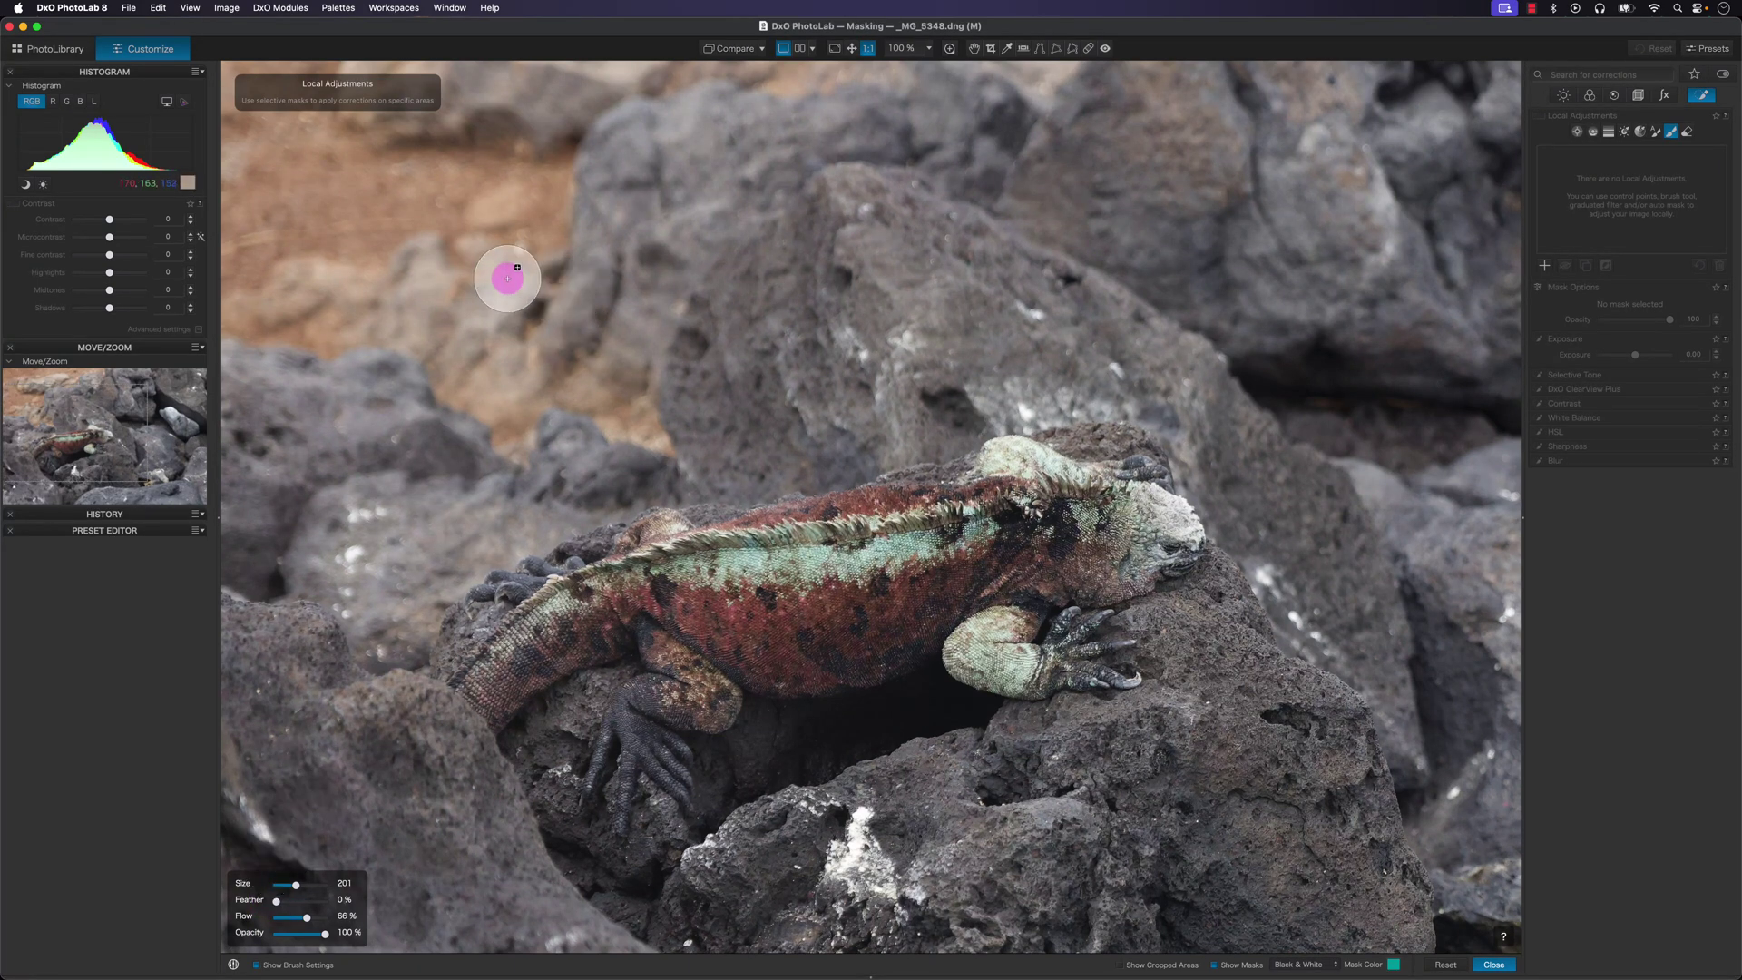
Paint two hard-edged horizontal mask strokes over the sand, the second with 100% flow, and lower the mask's exposure to -4.00.
mouse_move(355, 203)
mouse_down()
mouse_move(720, 210)
mouse_move(367, 207)
mouse_up()
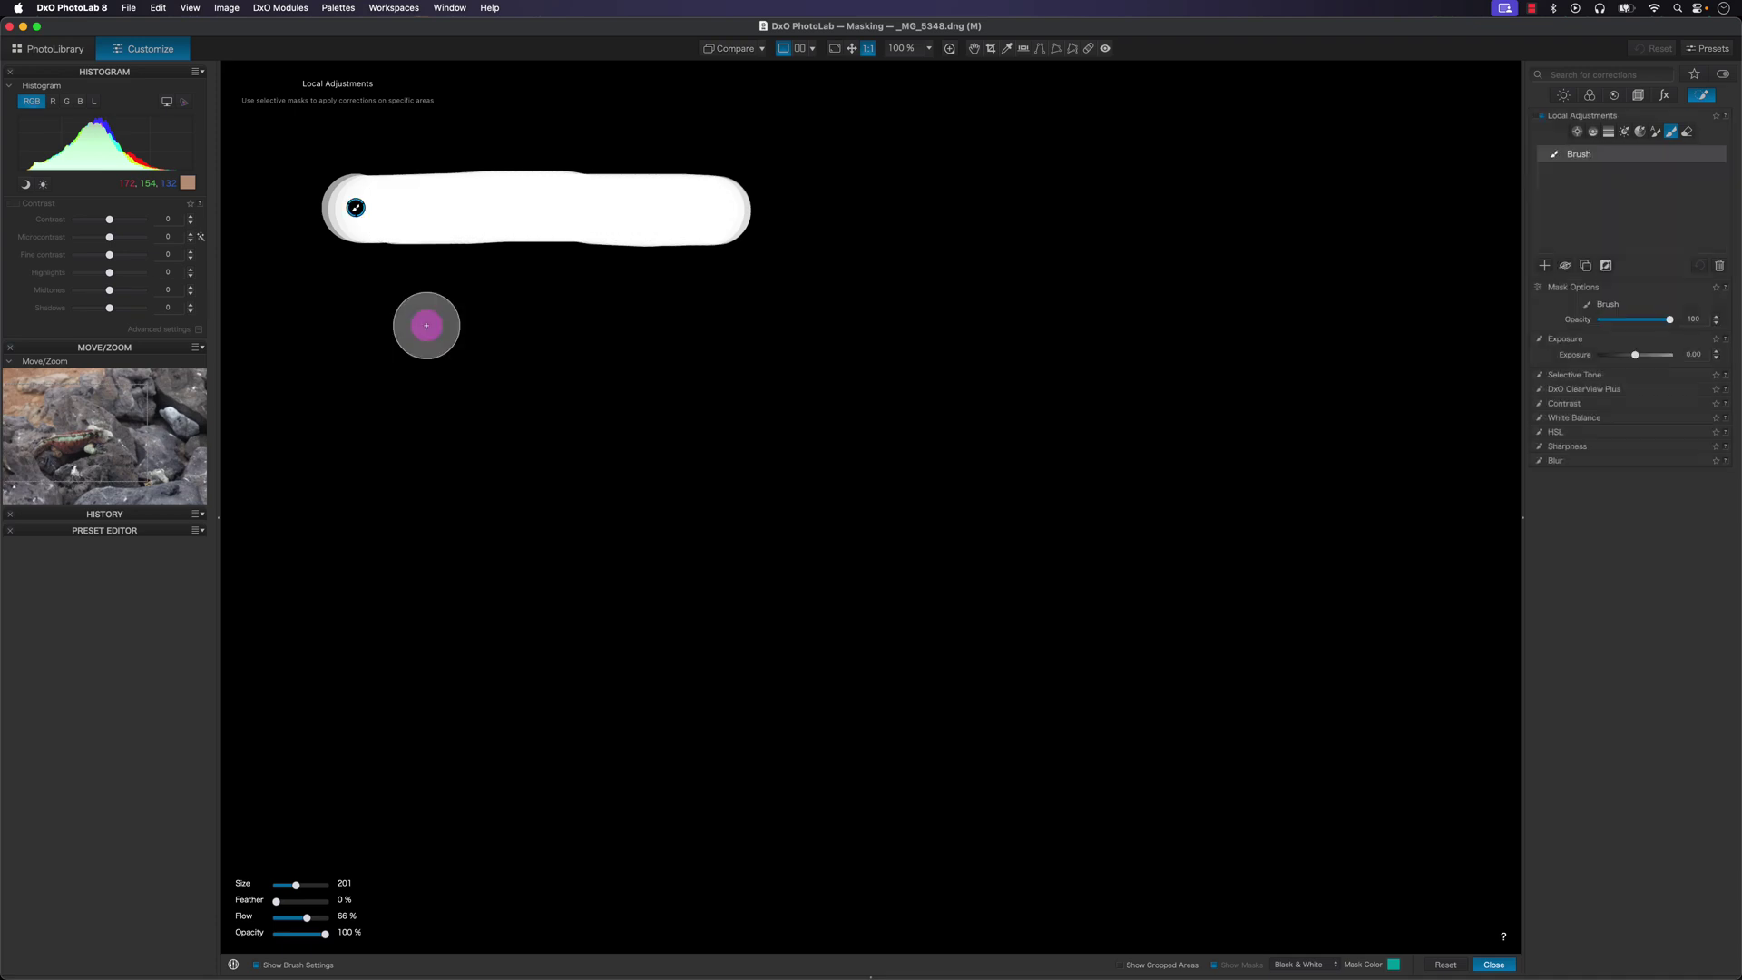
drag(309, 919, 350, 917)
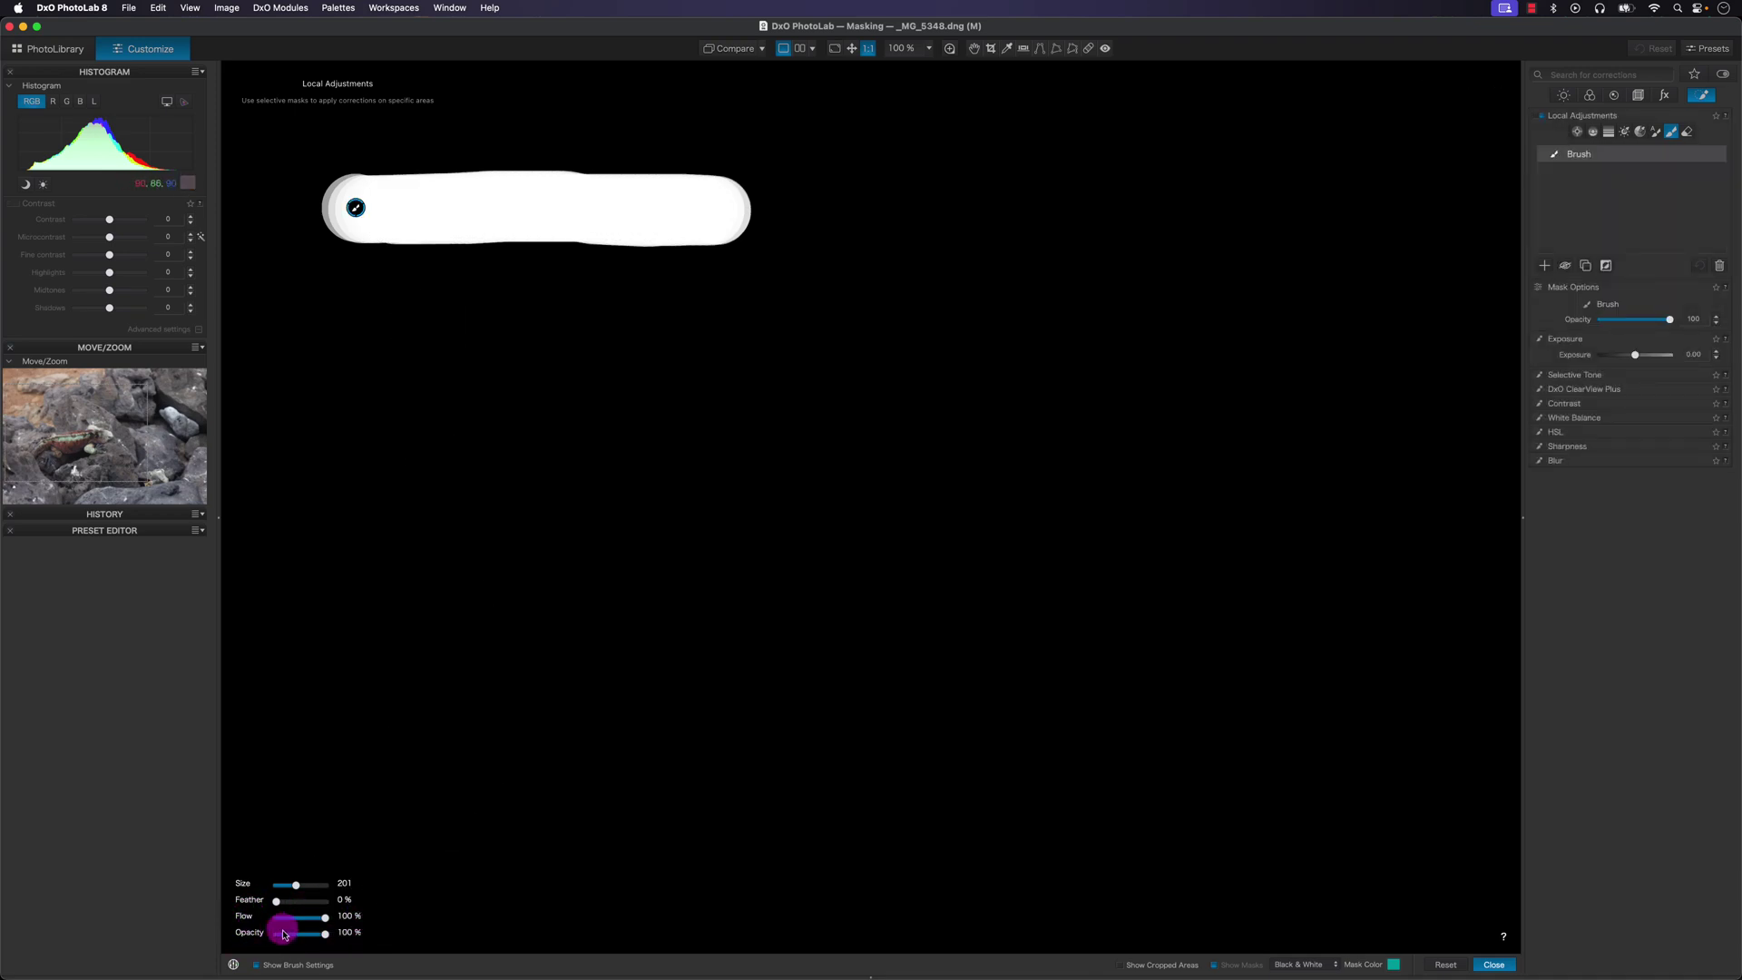
drag(331, 349, 743, 356)
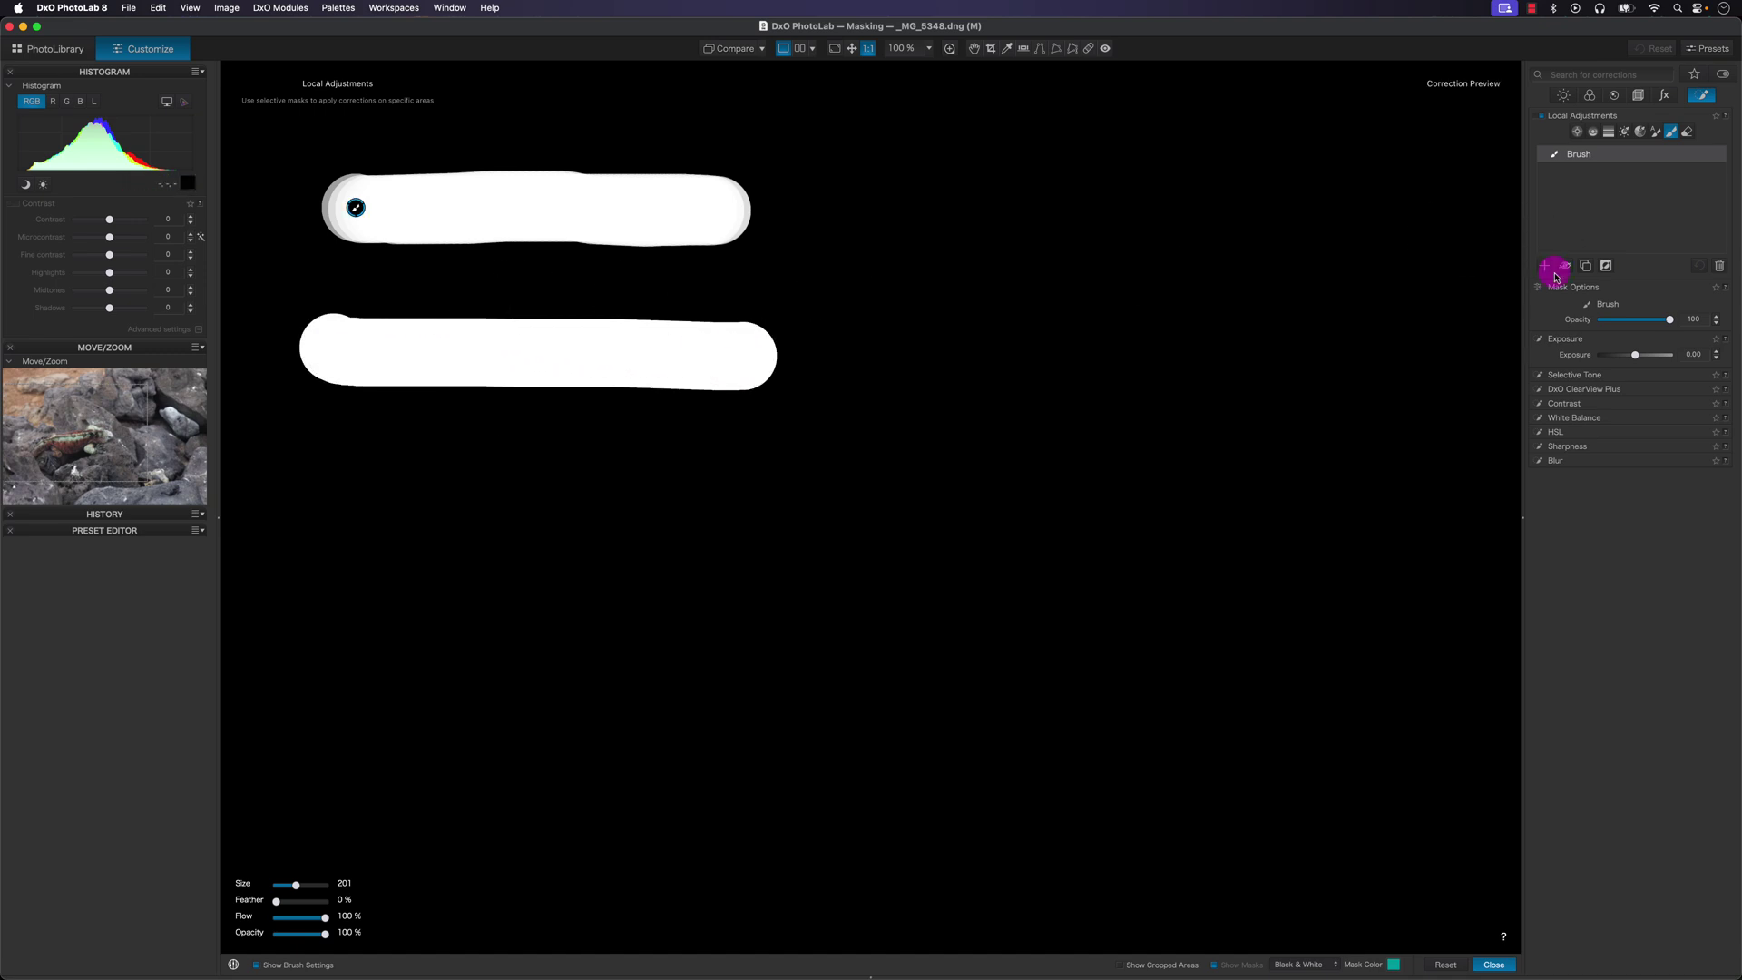
drag(1640, 361, 1552, 360)
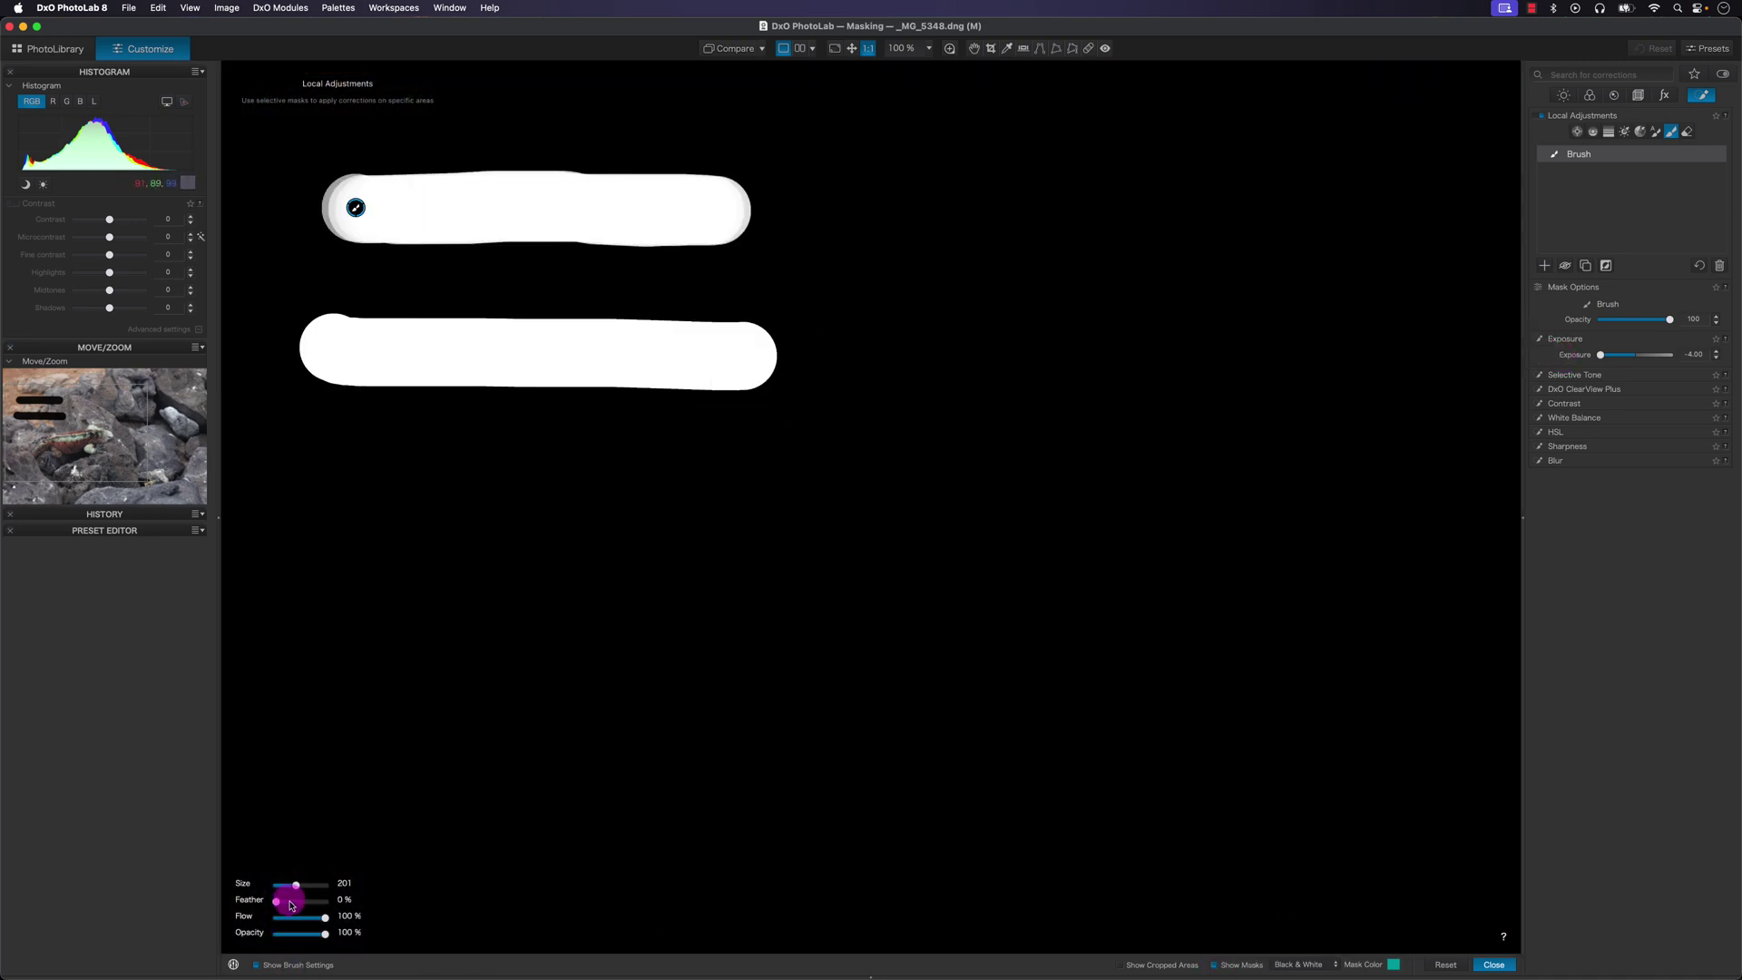
Set the brush feather to 100% and paint two soft horizontal strokes beside the hard-edged ones.
drag(282, 905, 393, 902)
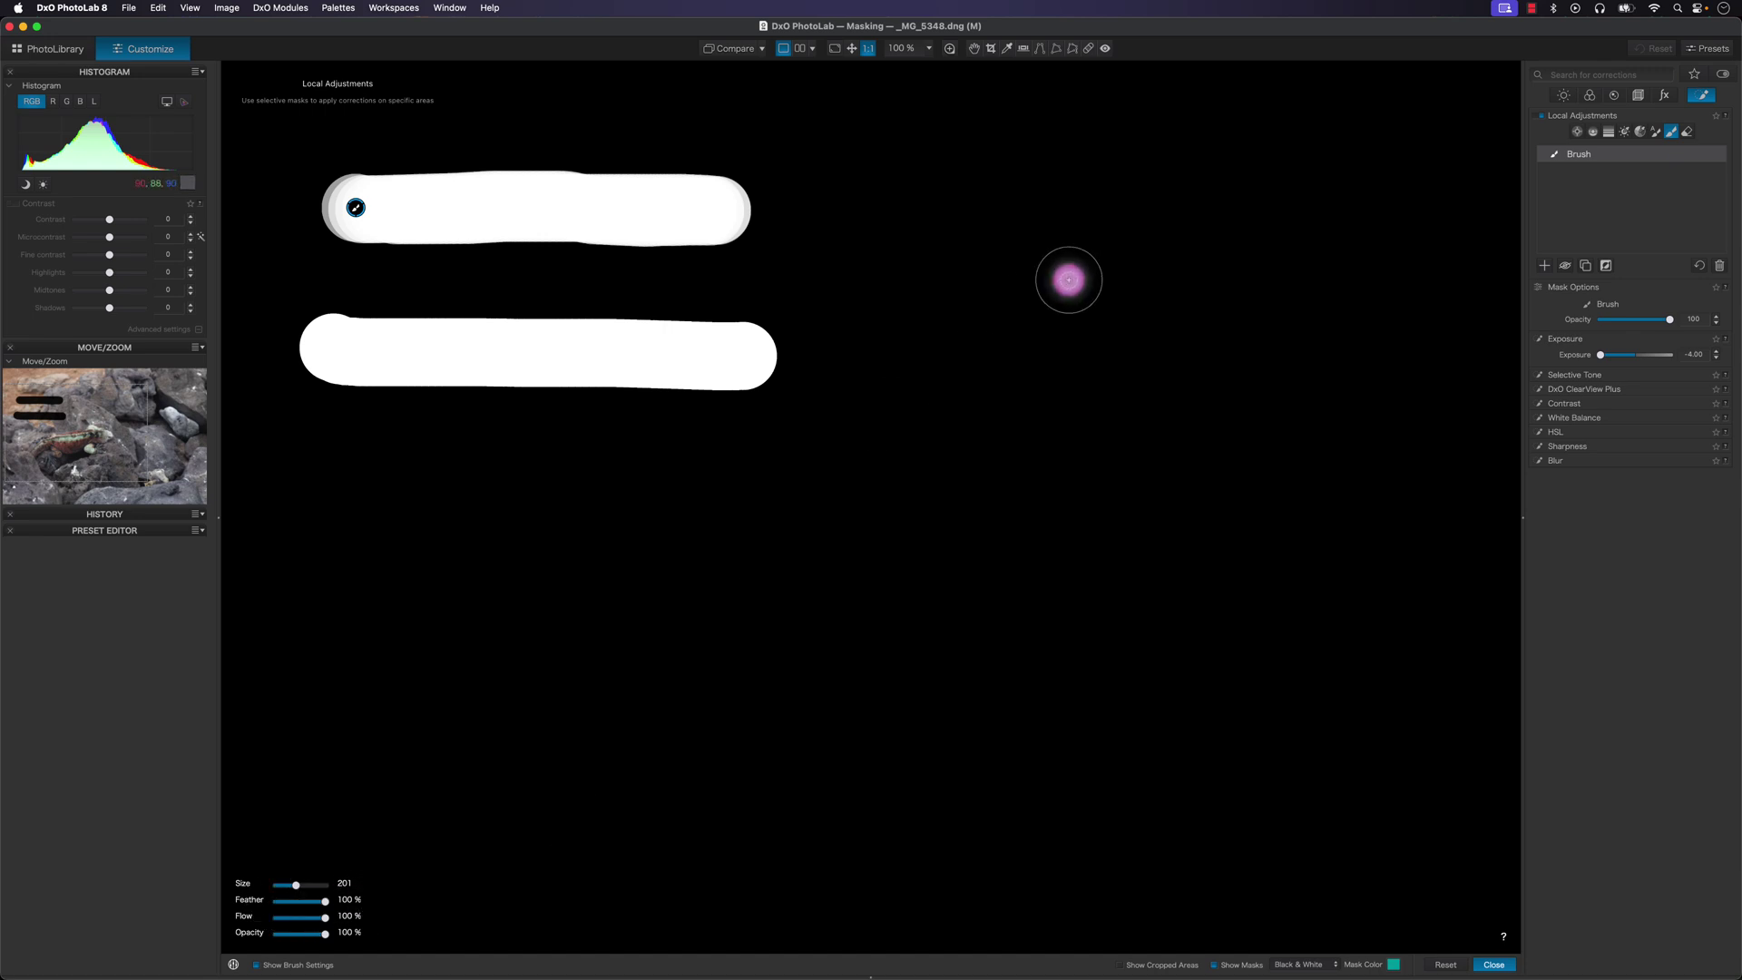
drag(924, 188, 1284, 186)
drag(931, 369, 1326, 367)
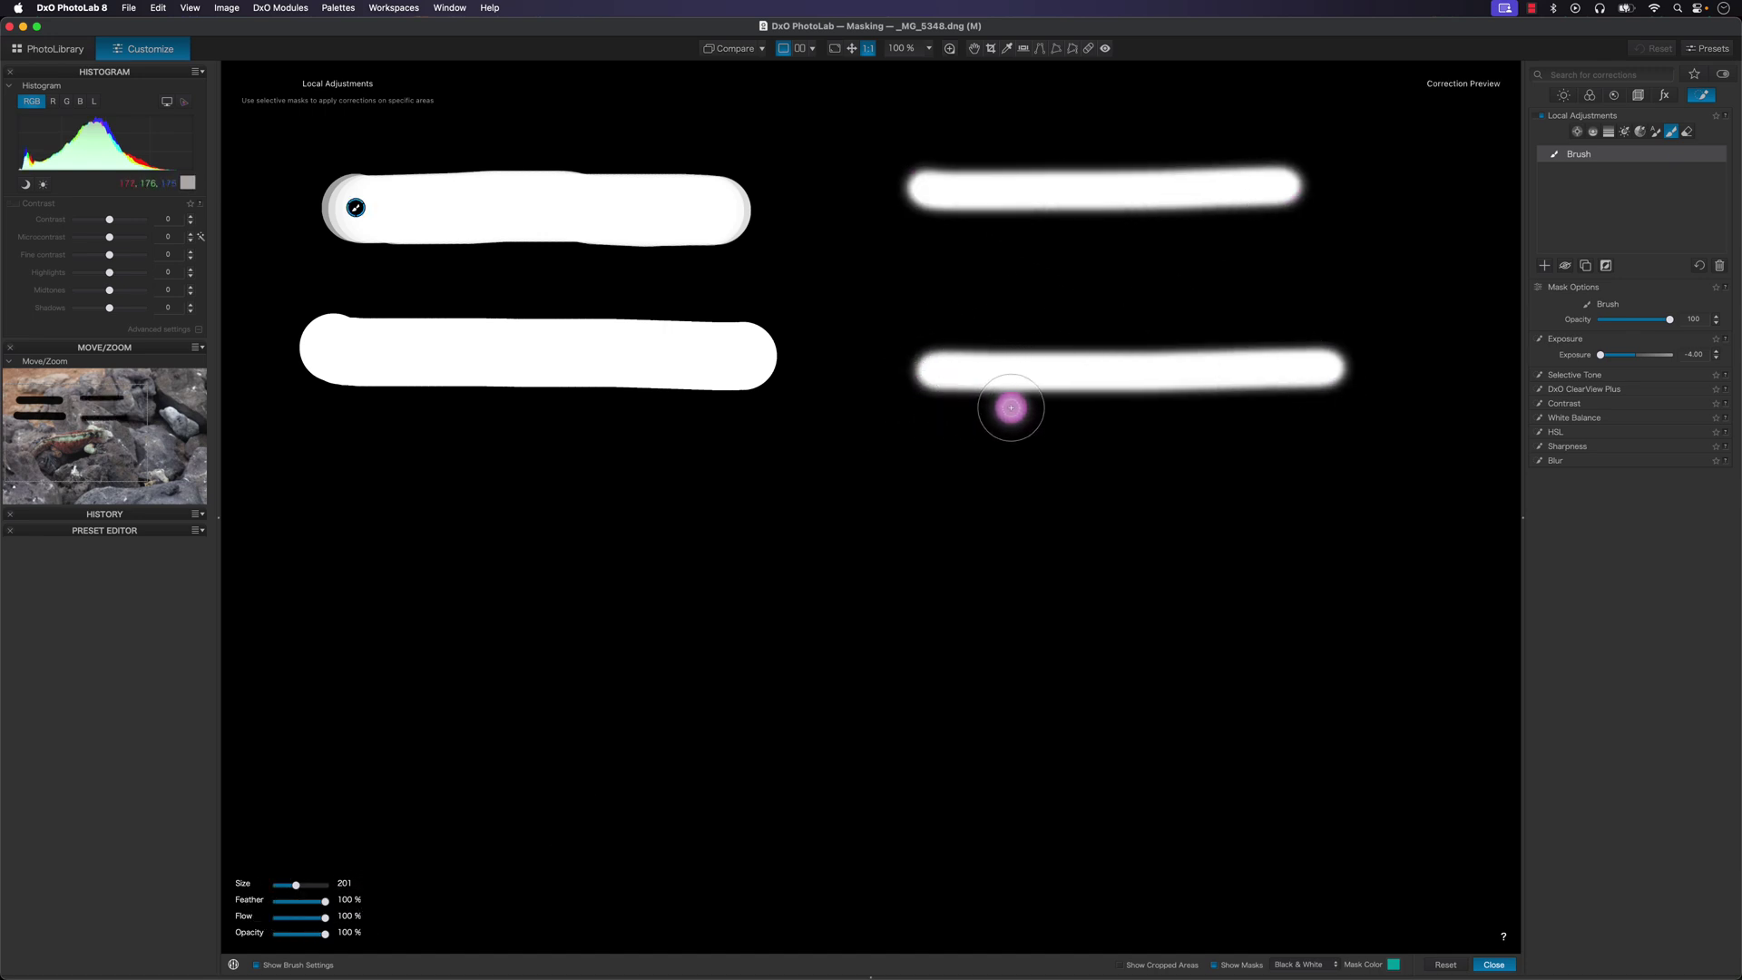
Compare the strokes with the mask display on and off, and reset all local adjustments.
click(1218, 969)
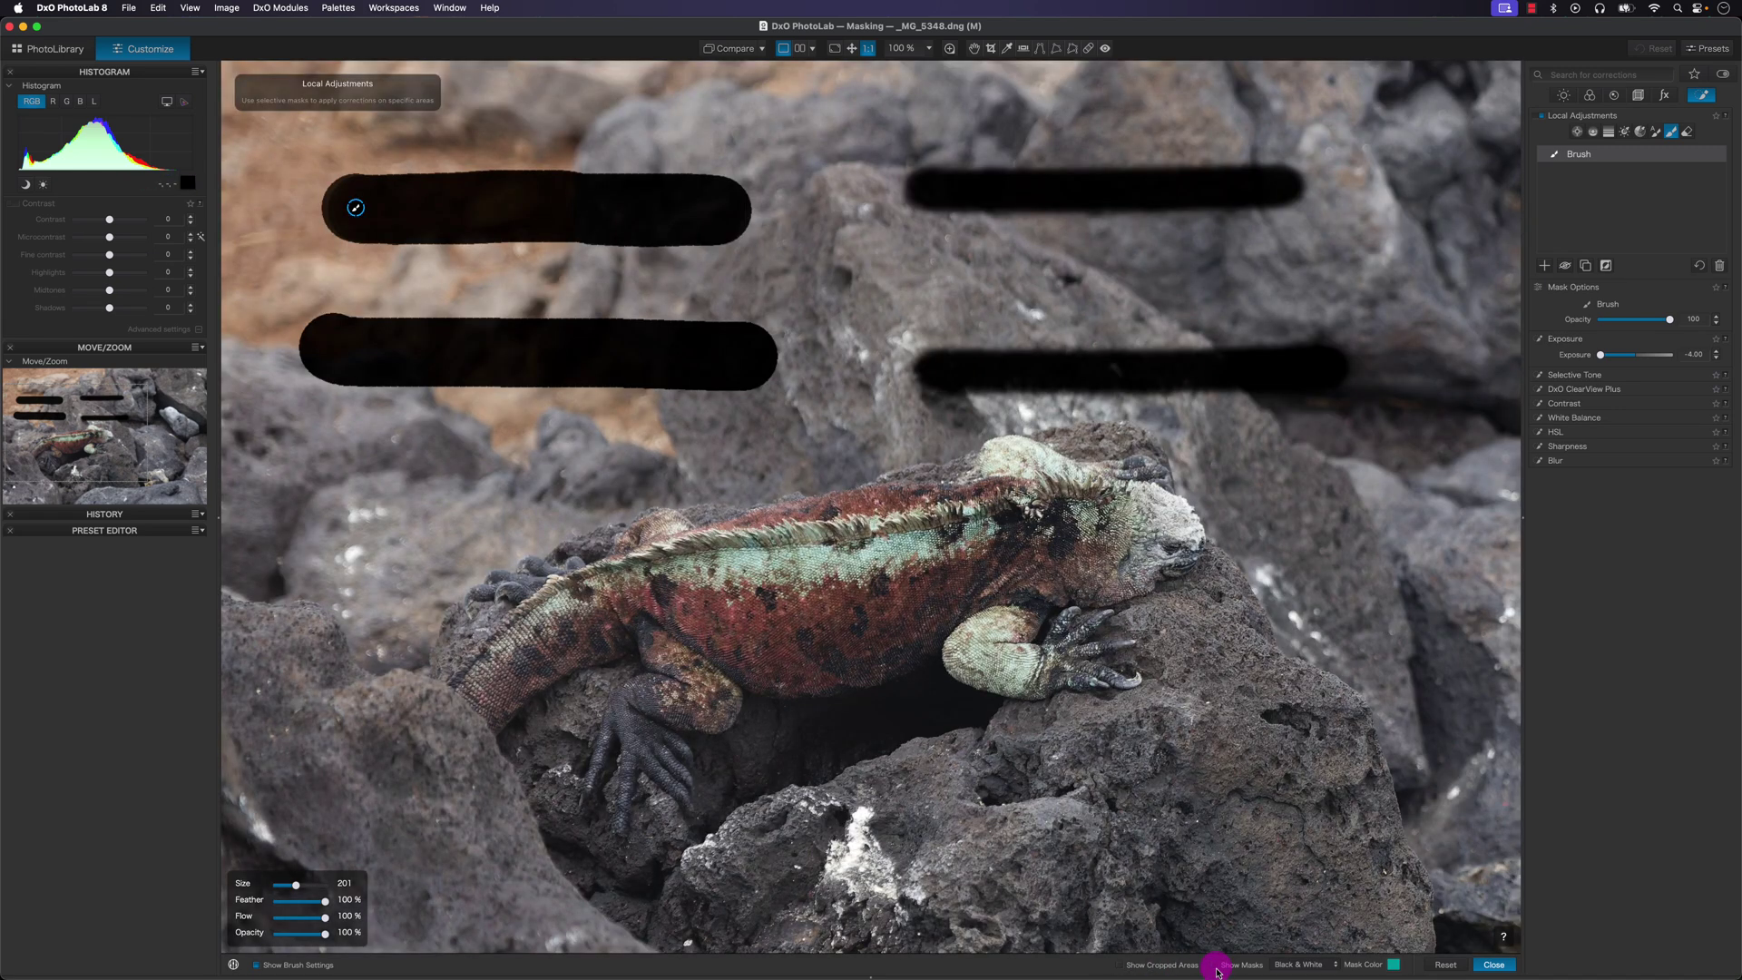
click(1217, 970)
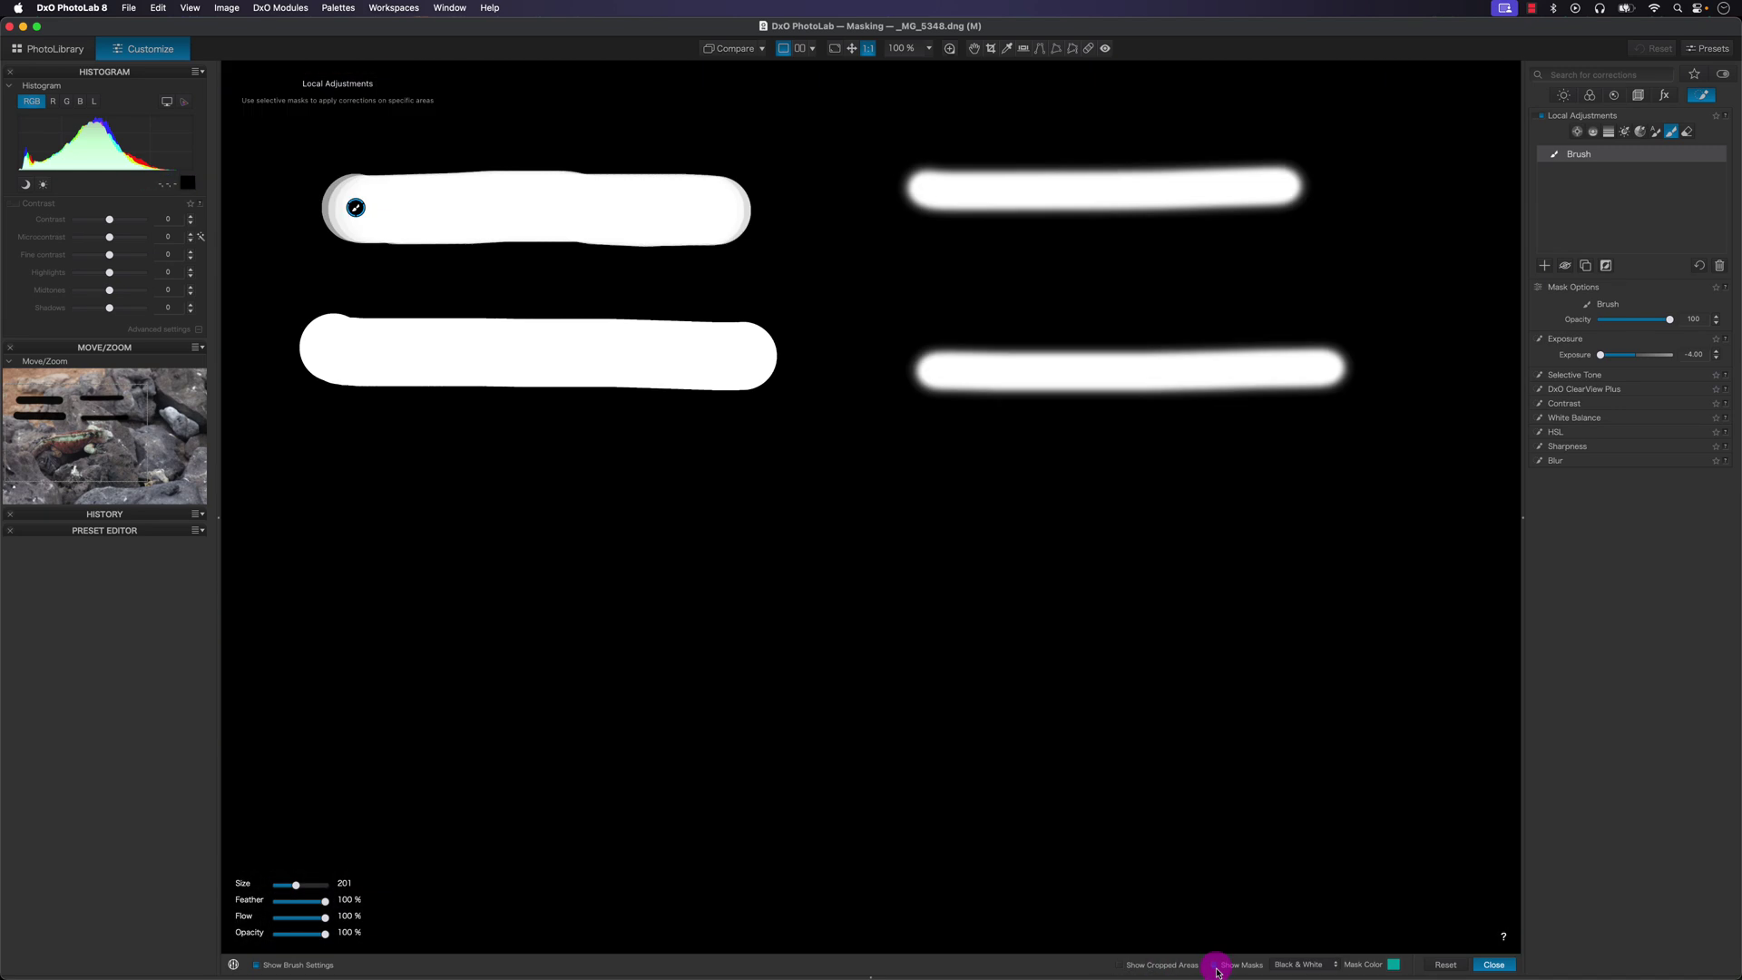
click(1218, 969)
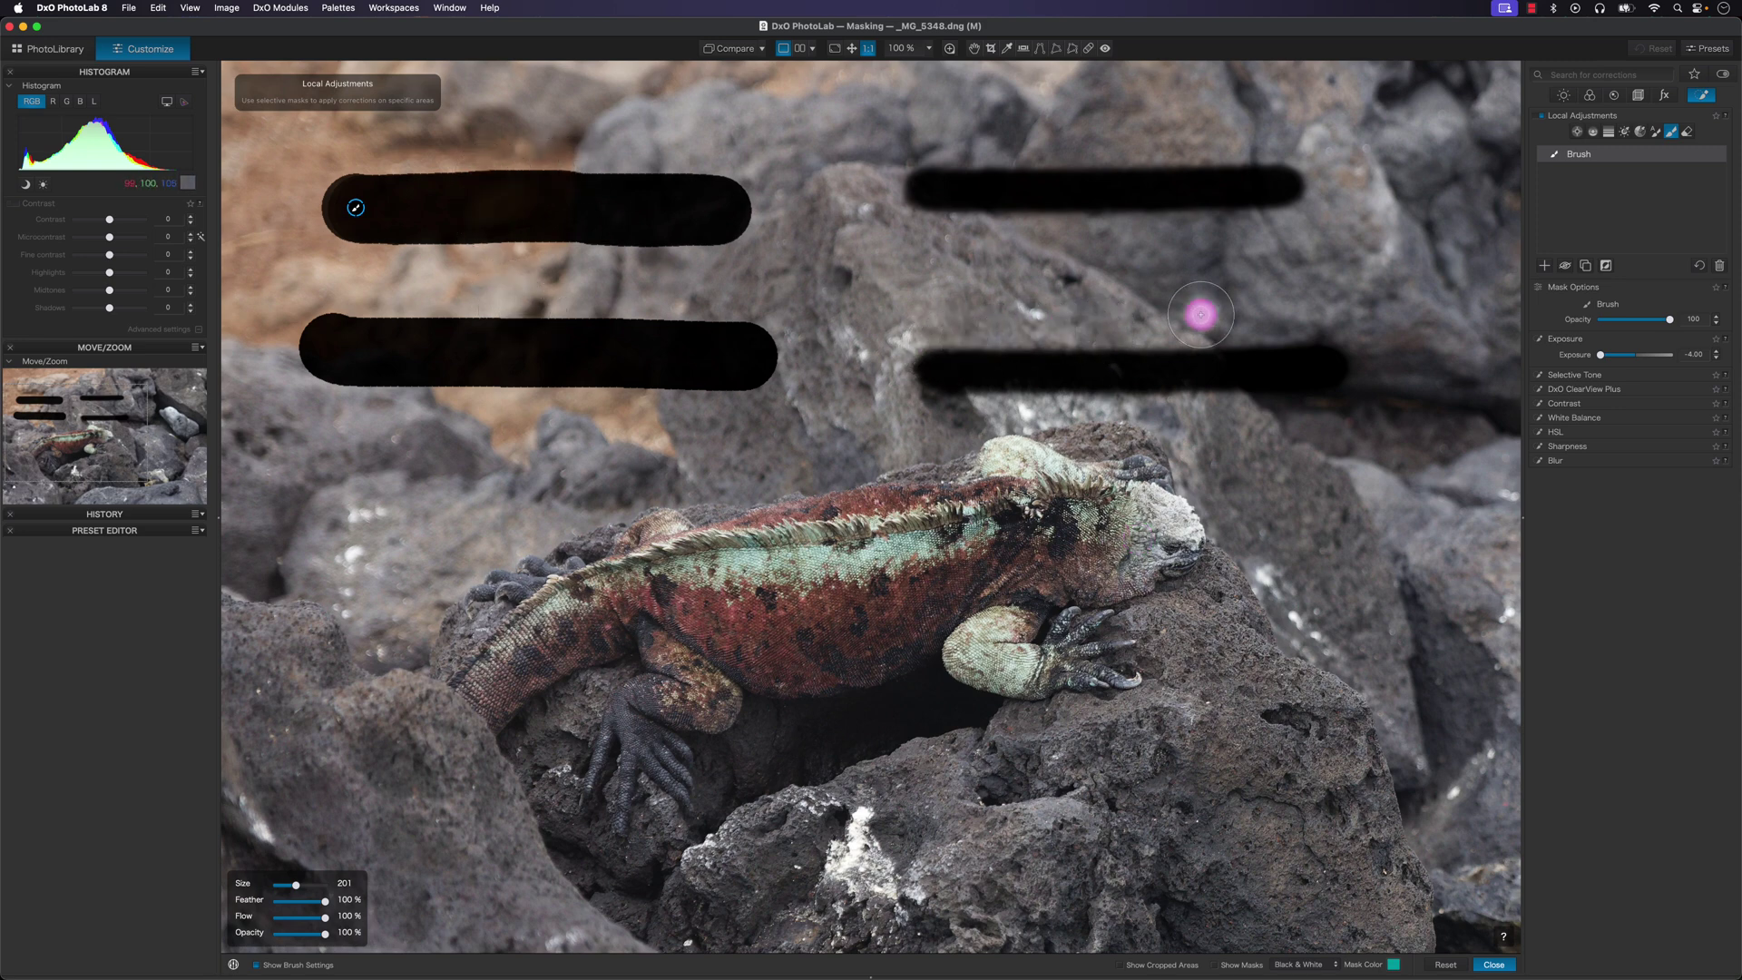
click(1445, 963)
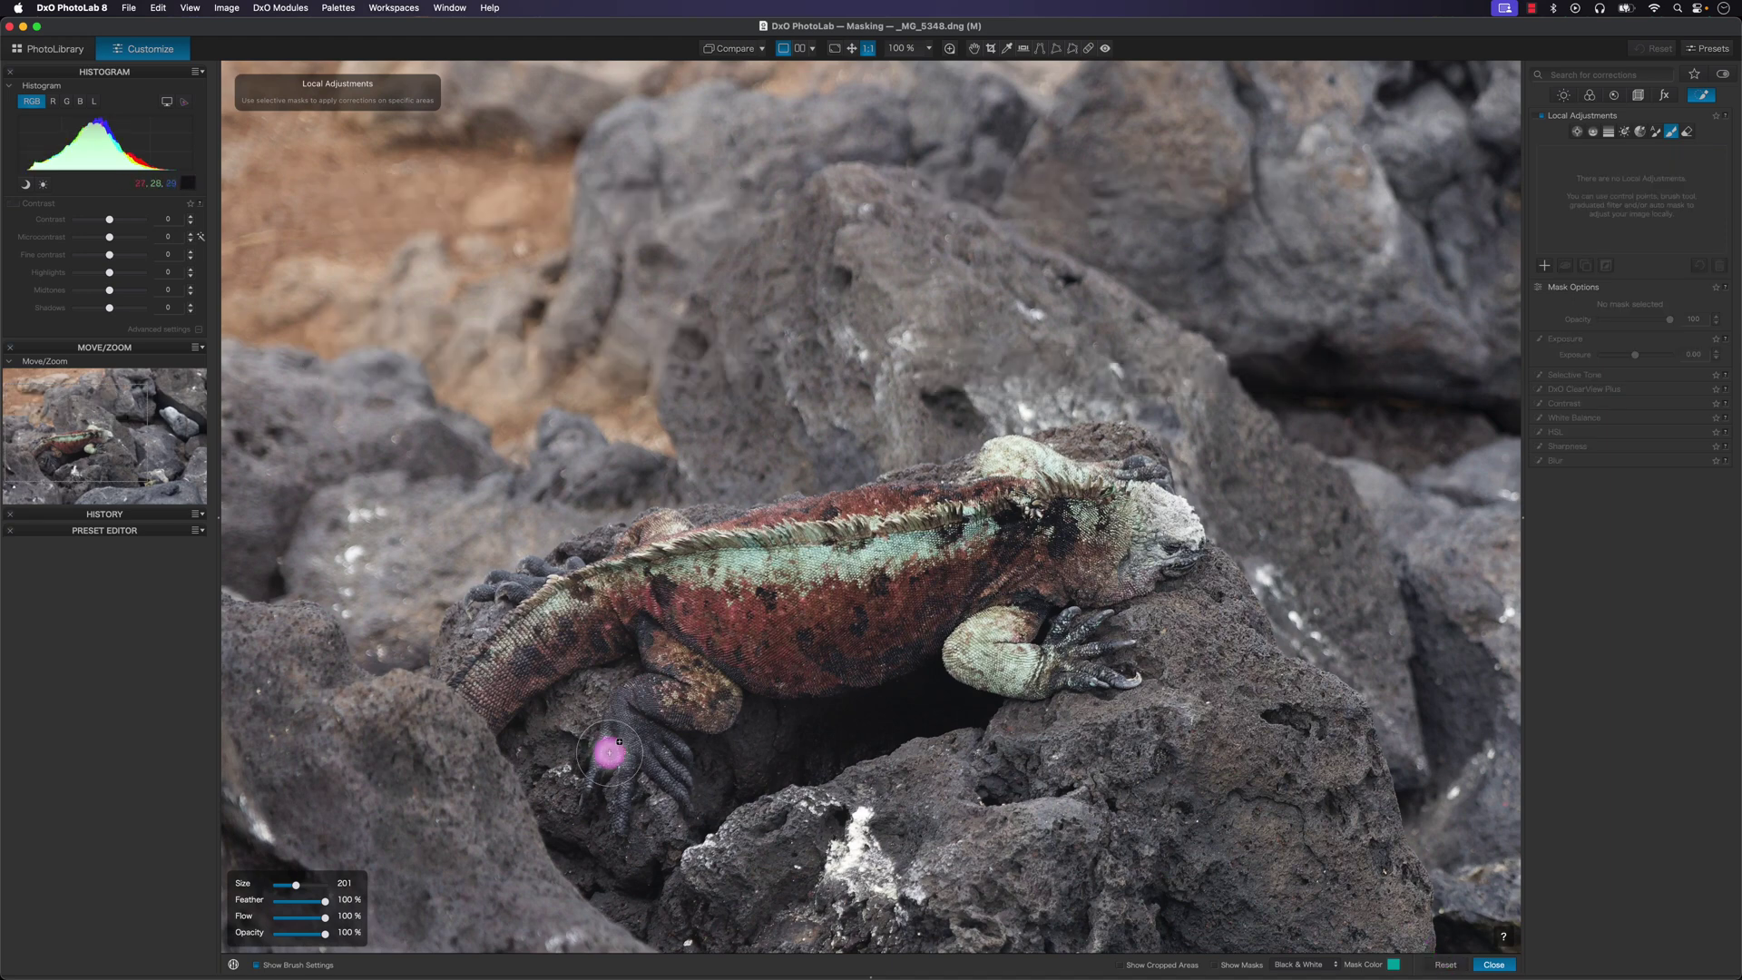
With brush size 229 and 0% feather, stamp a dab on the sand, lower its exposure to -4.00 and show the mask.
drag(291, 886, 298, 885)
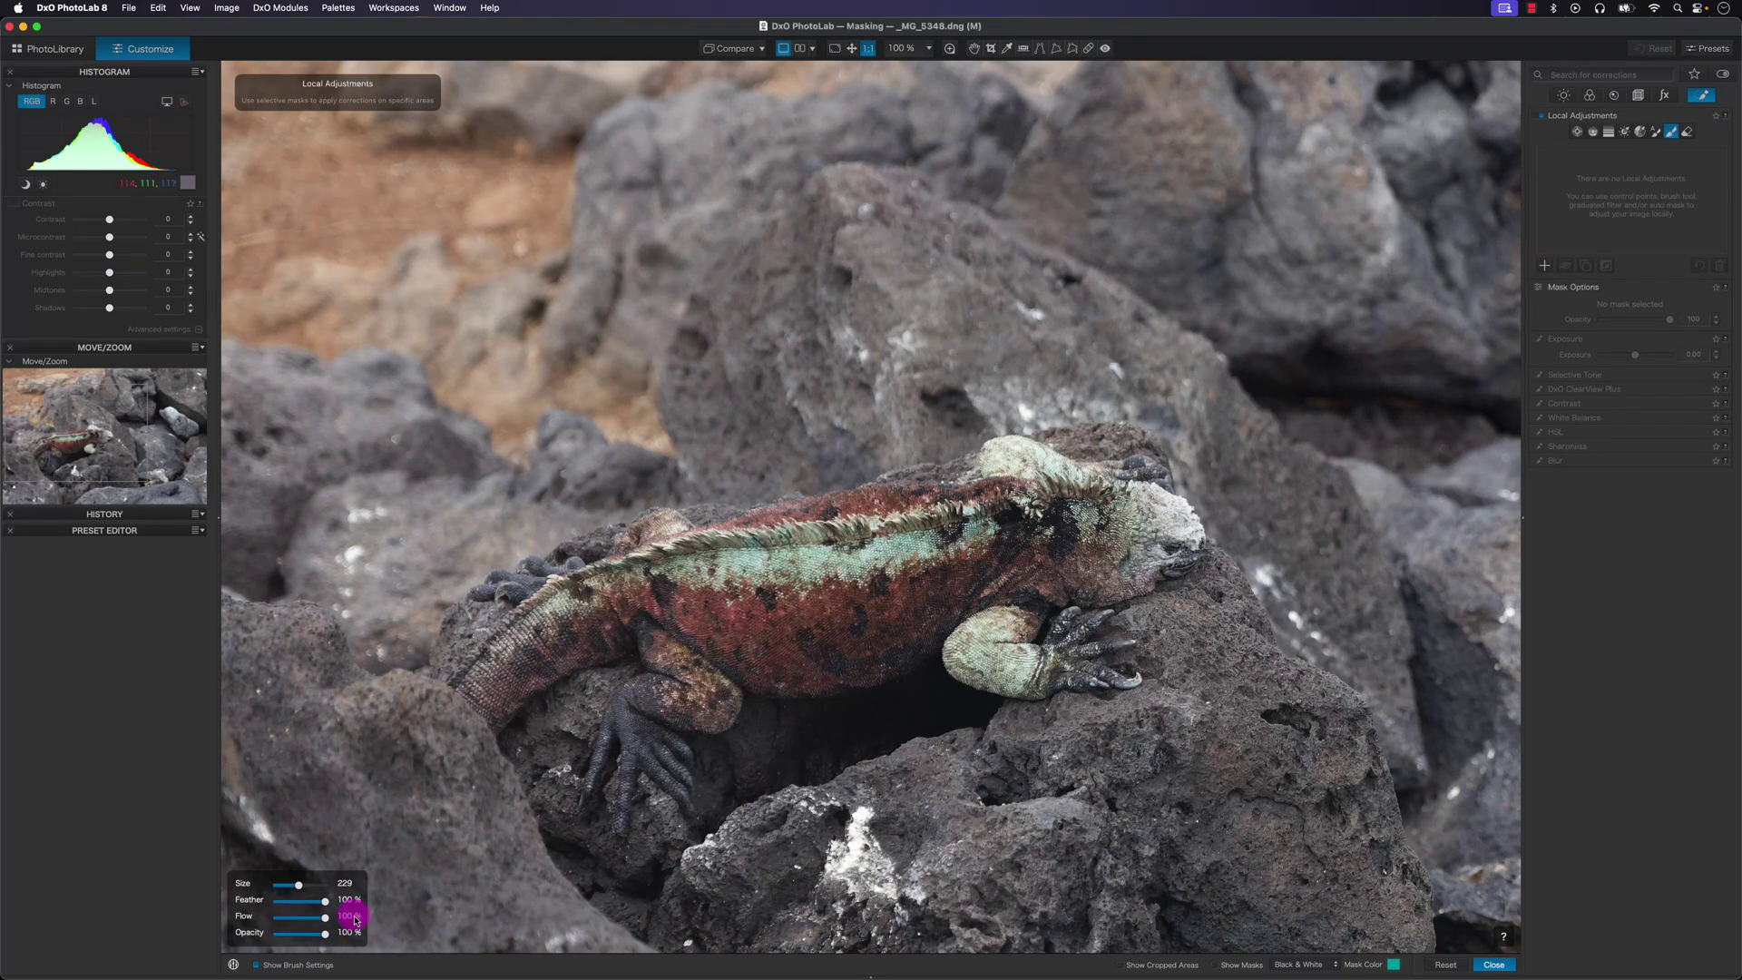
drag(326, 902, 253, 909)
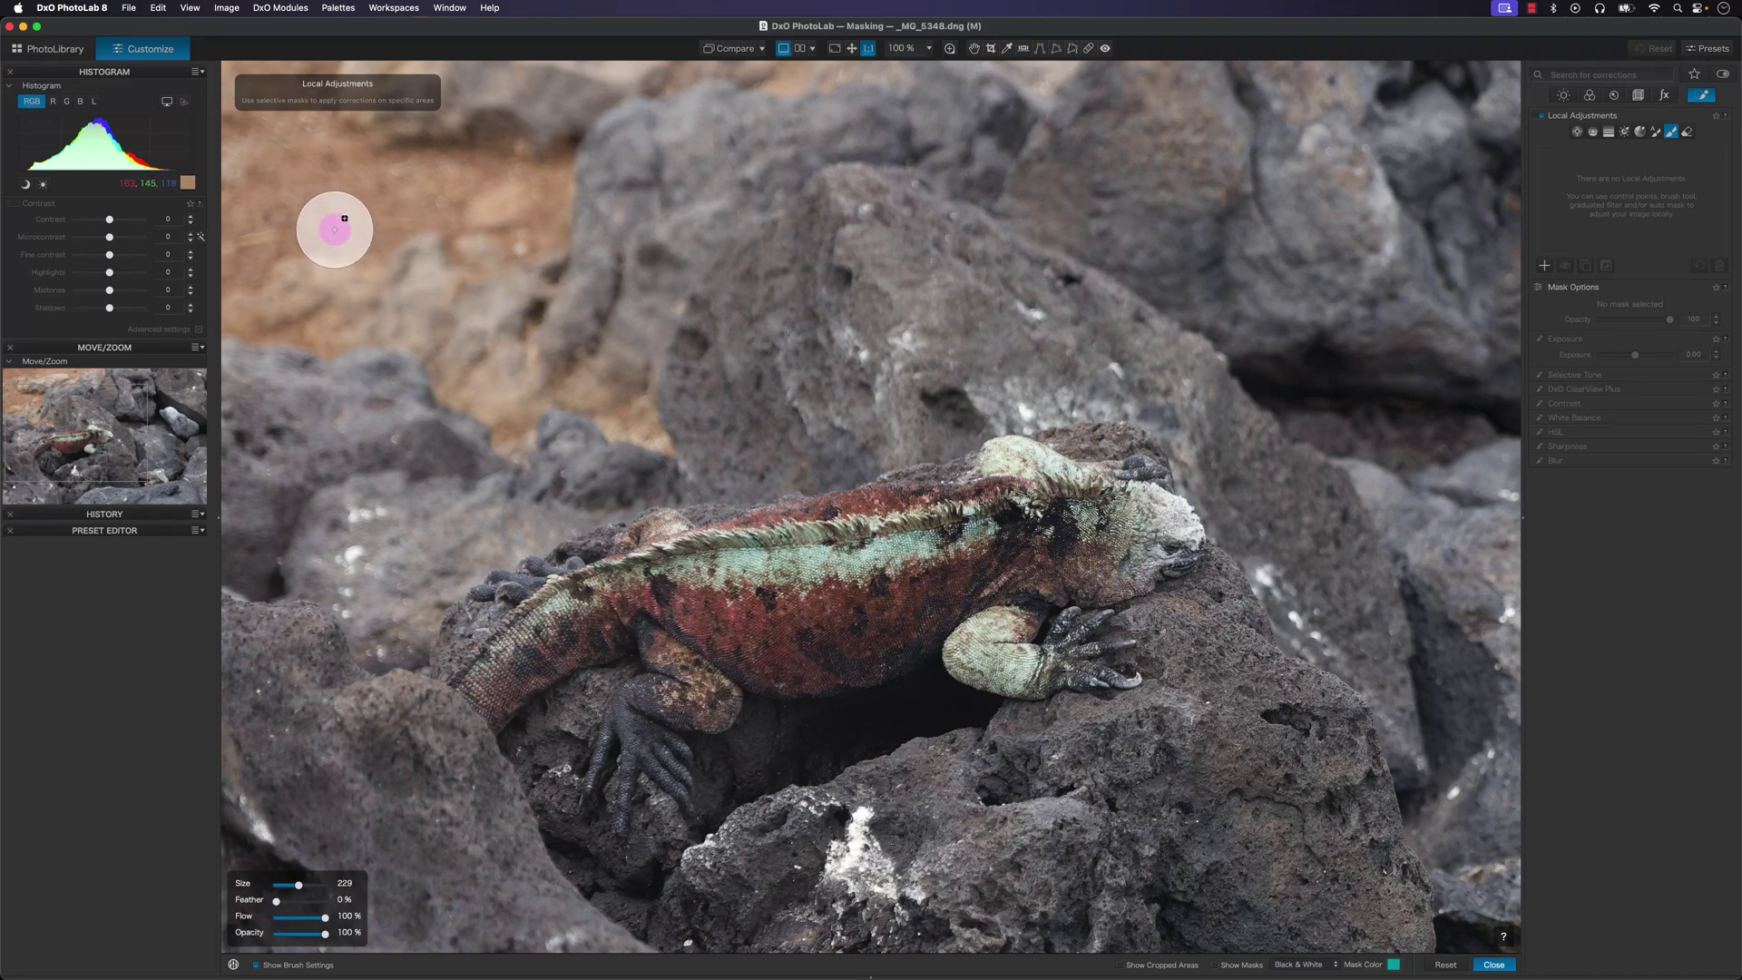
click(335, 229)
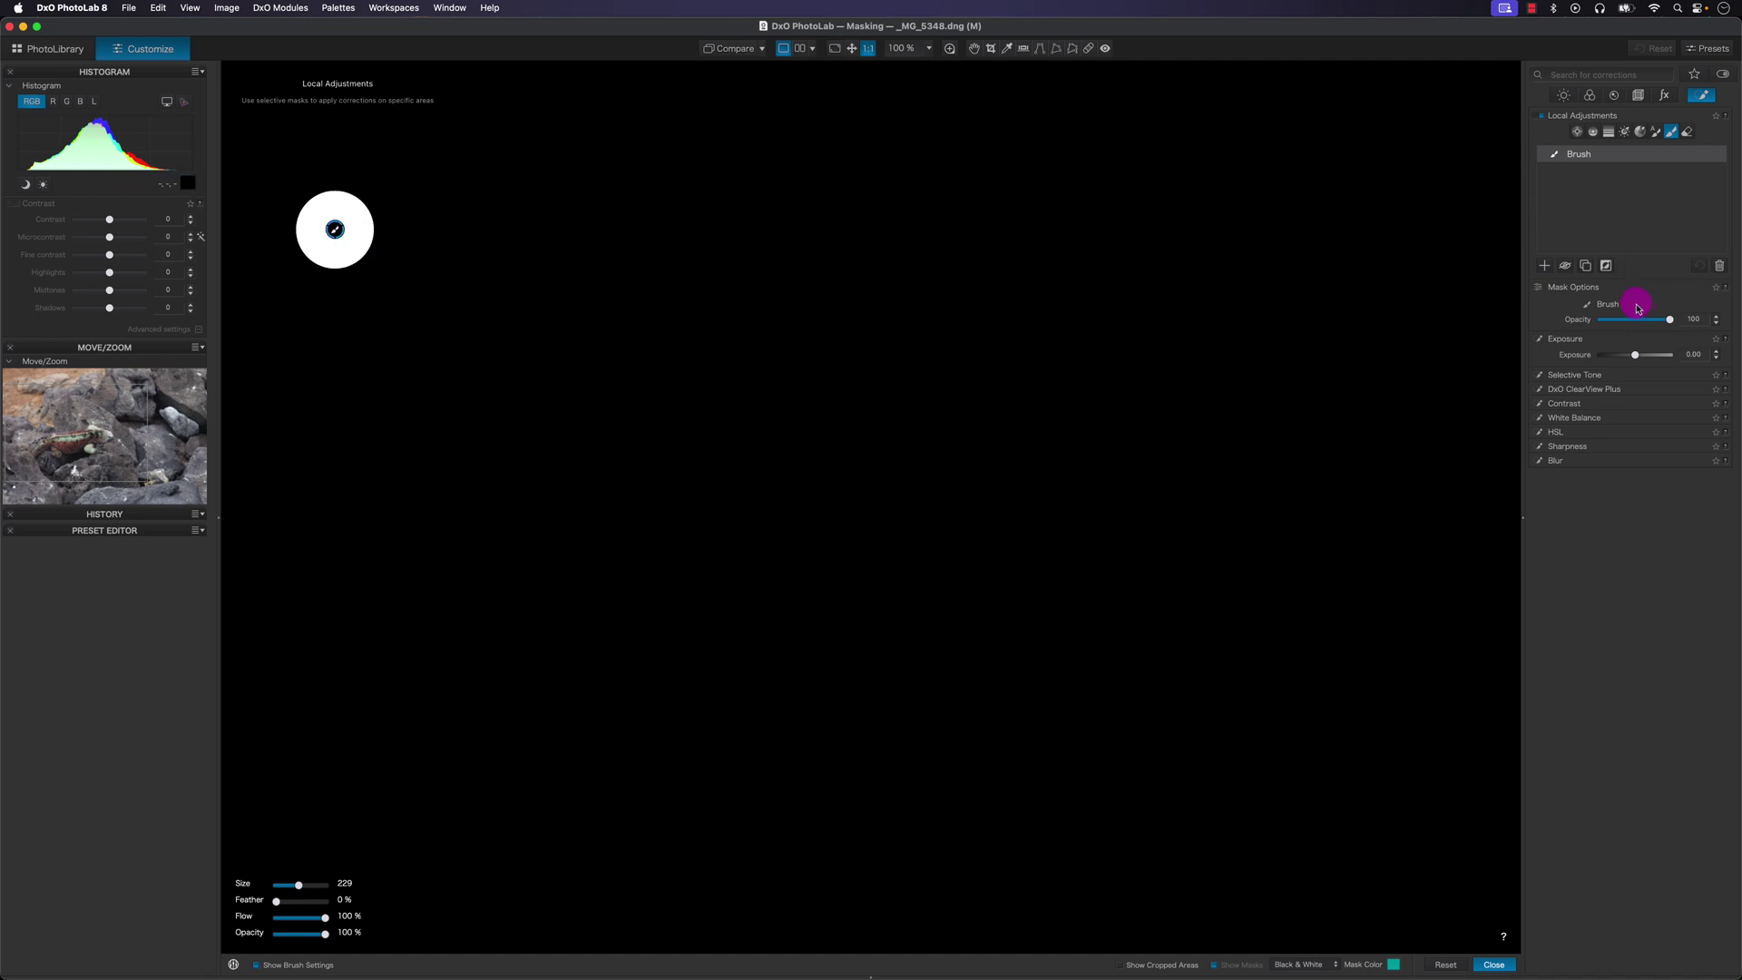
drag(1635, 358, 1509, 362)
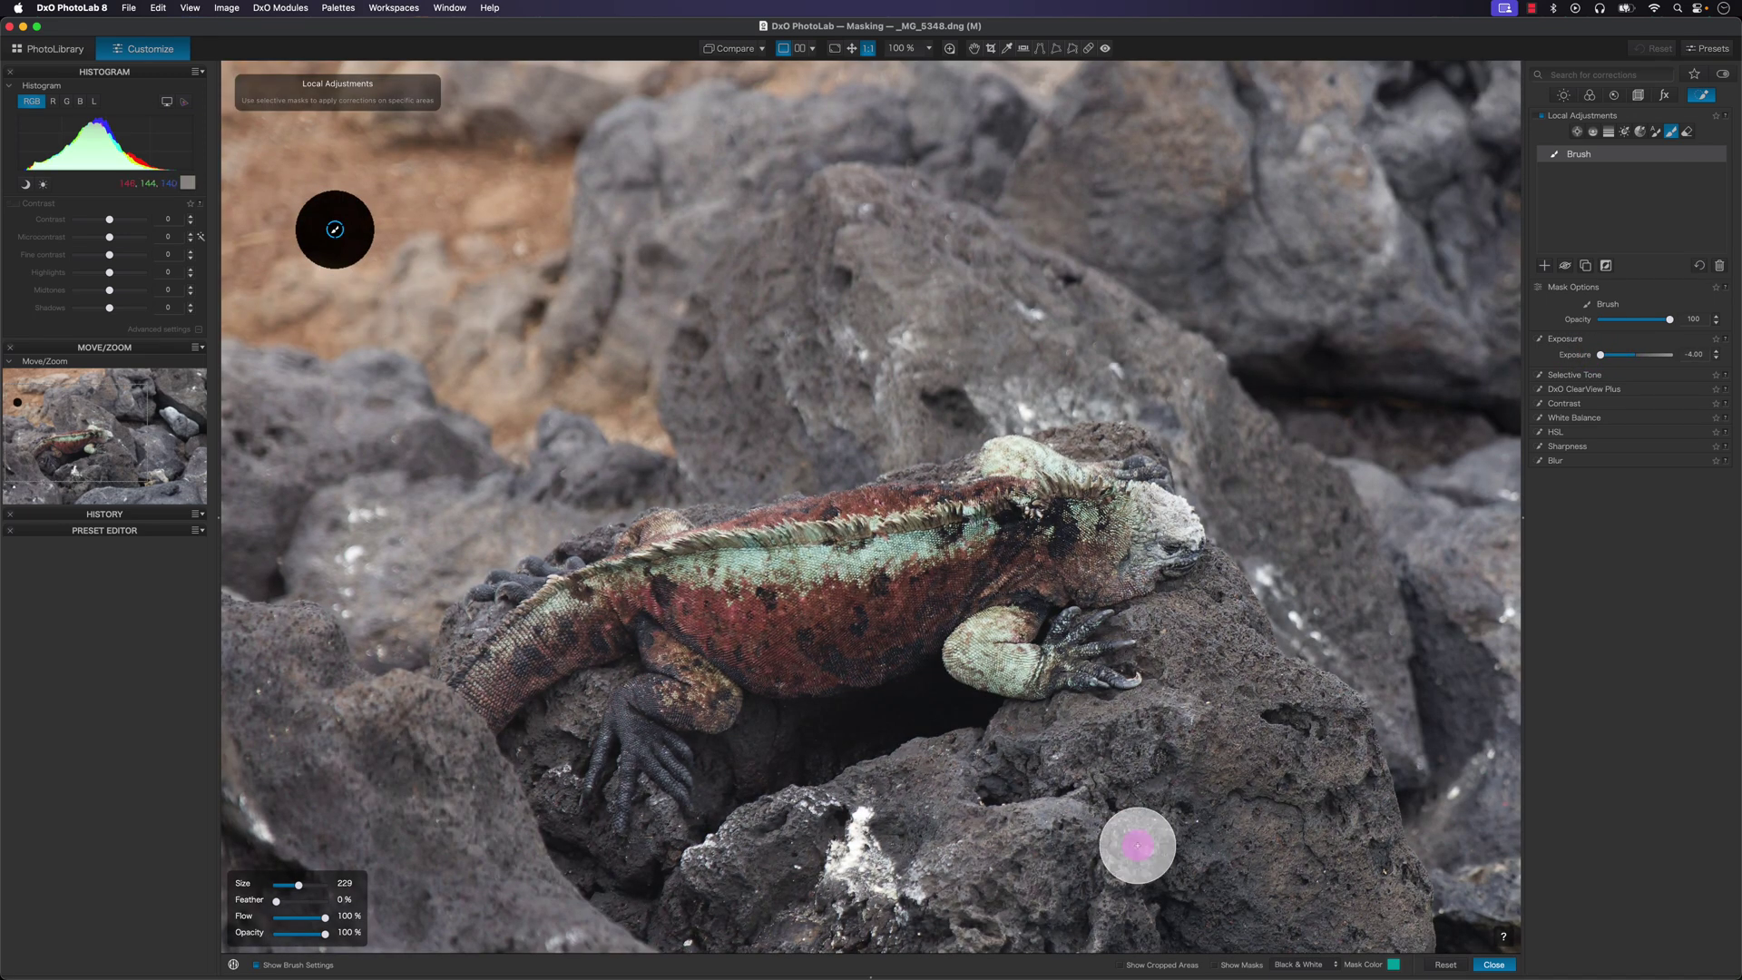
click(1213, 964)
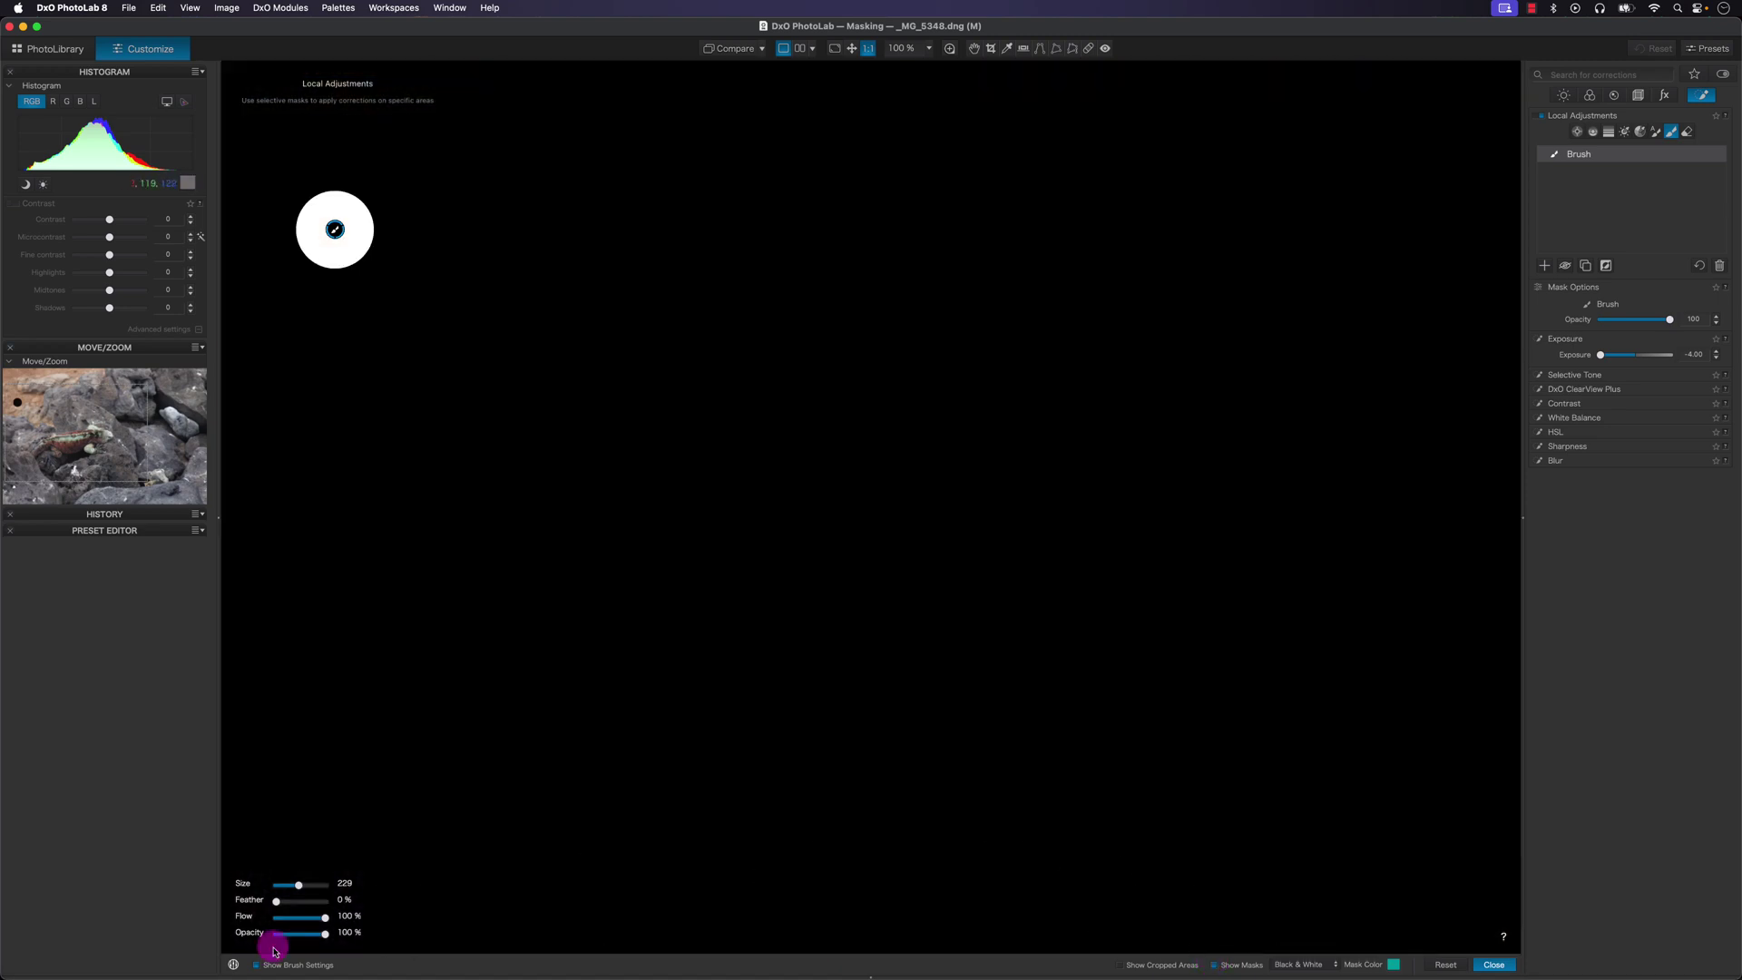
Stamp two more dabs in a row beside the first at 50% and 10% brush opacity, and compare them with the mask hidden.
drag(311, 940, 296, 934)
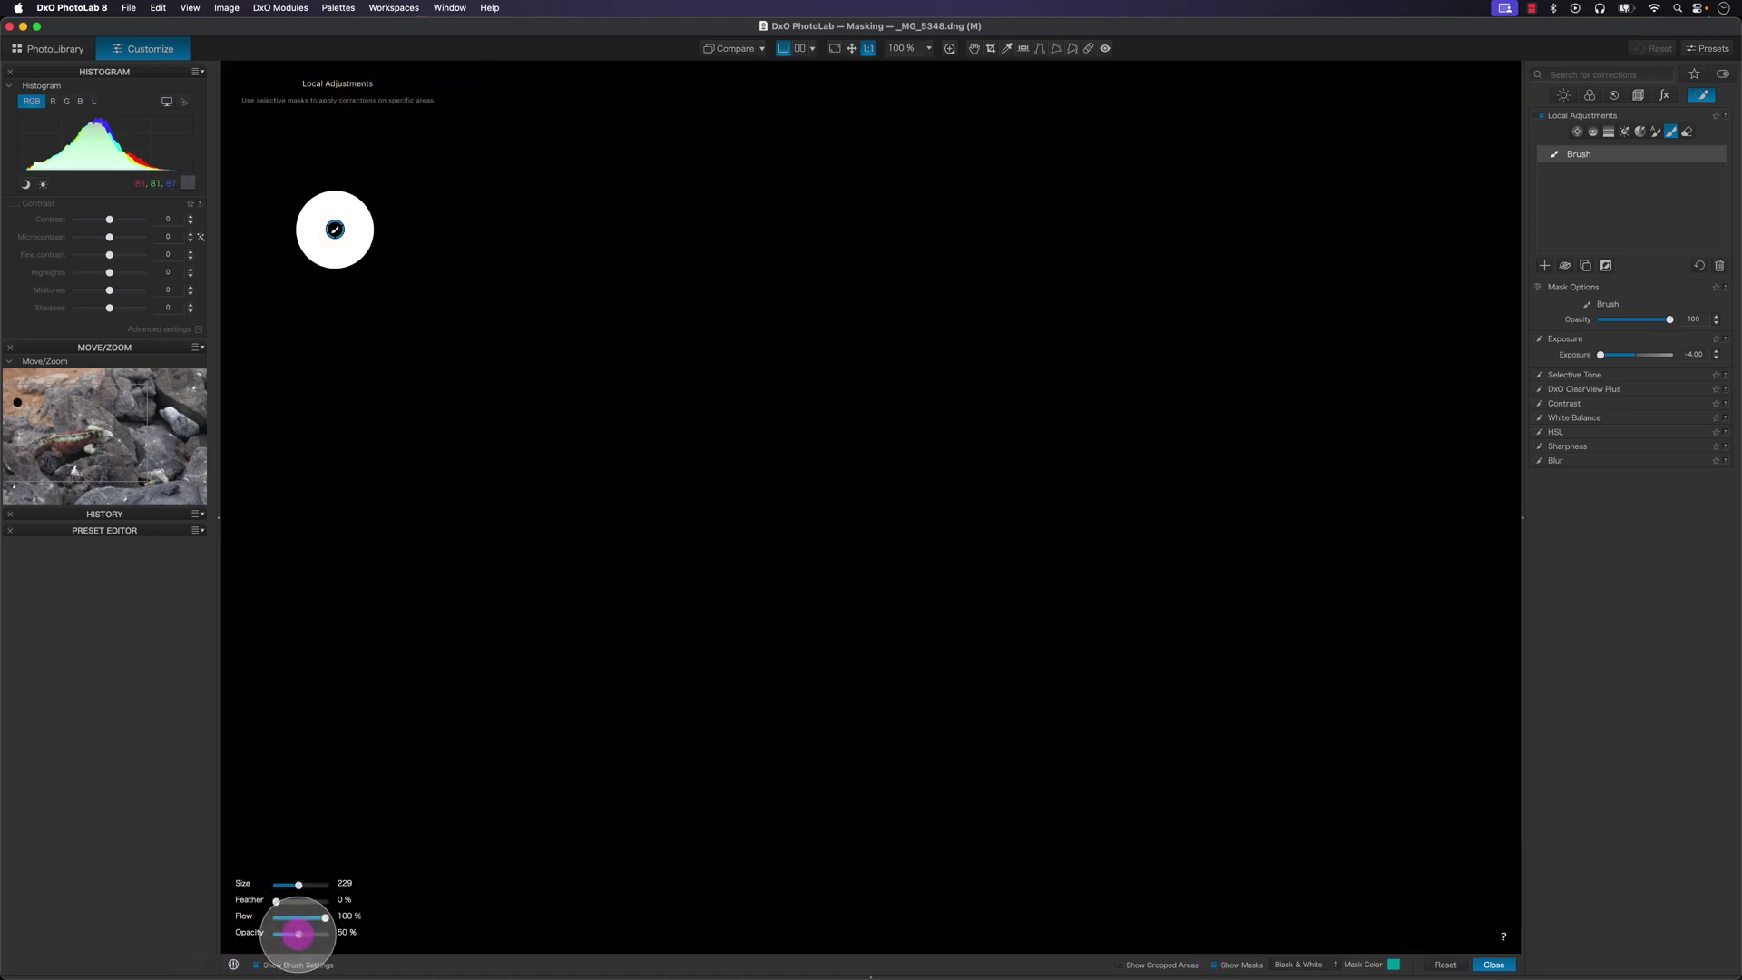
click(490, 230)
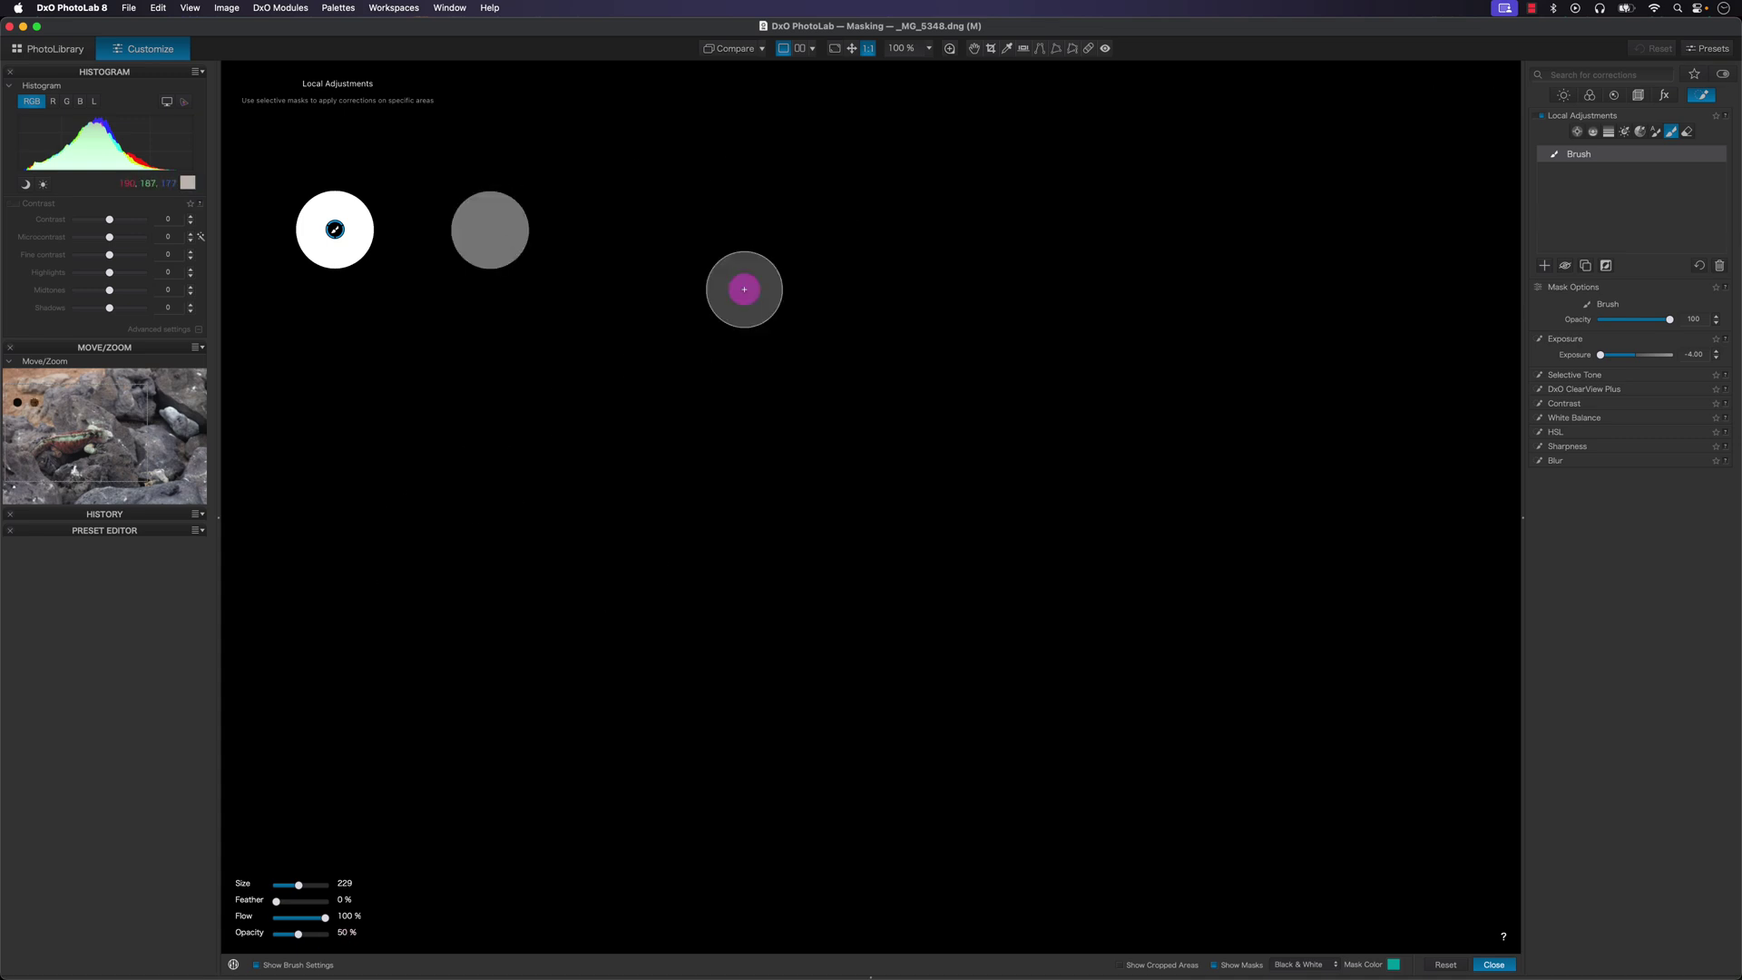
drag(299, 934, 245, 934)
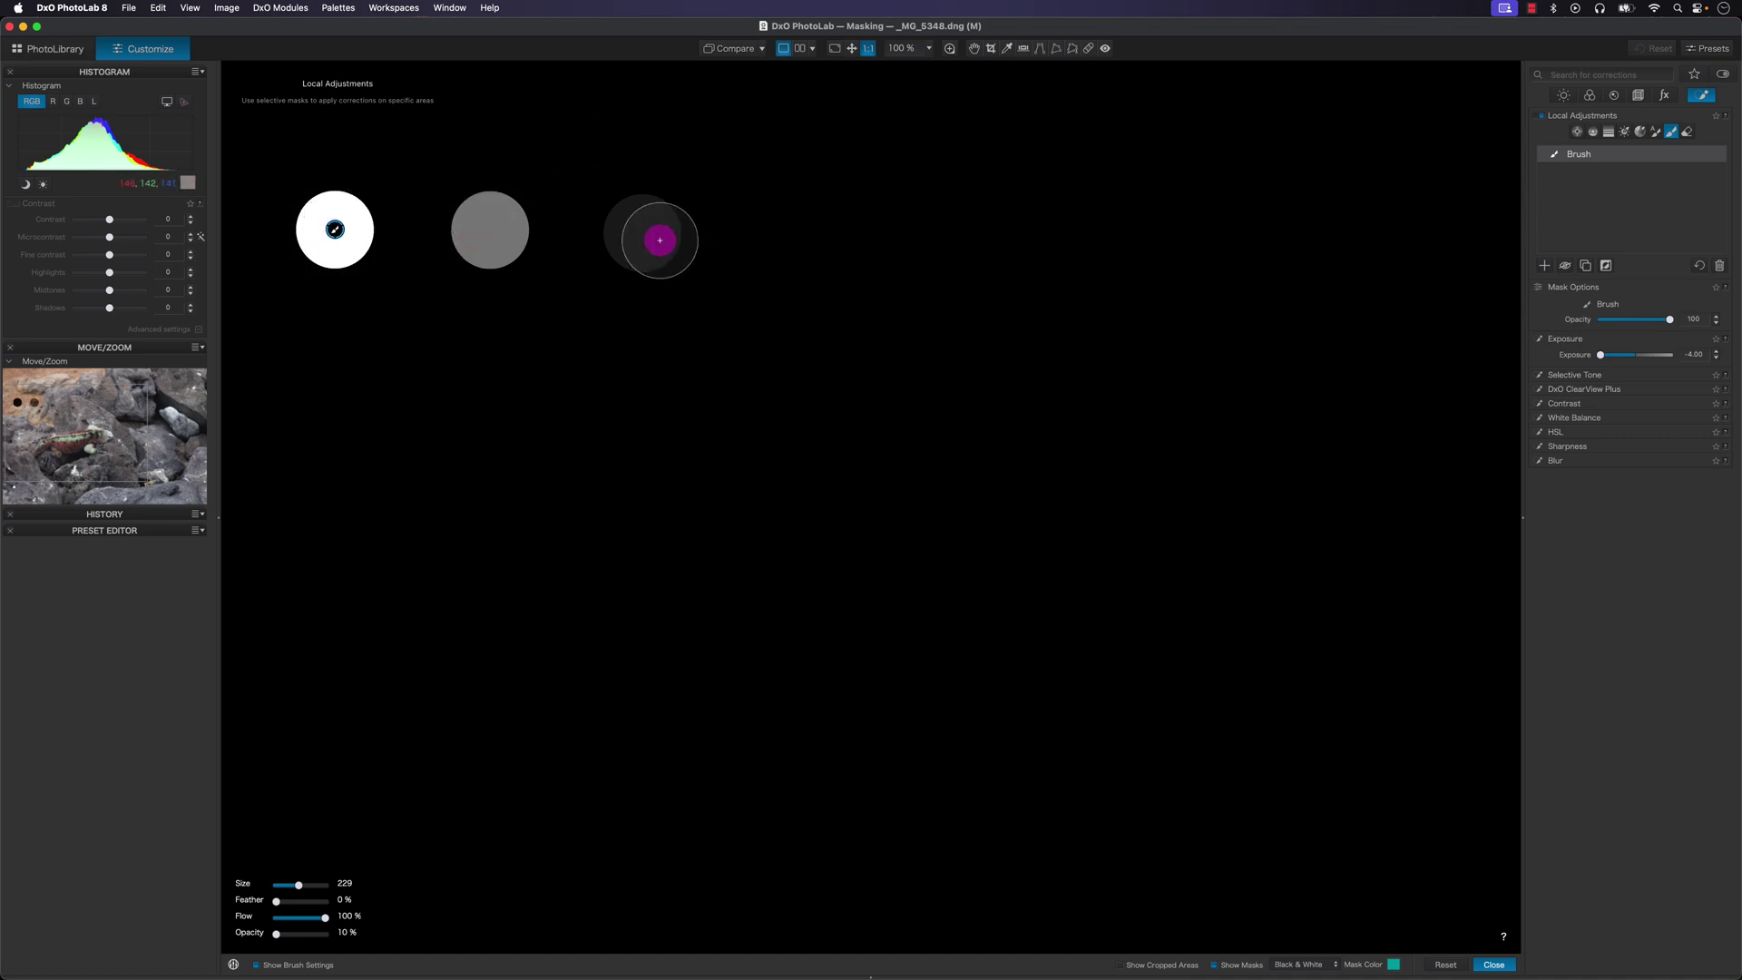
click(1217, 967)
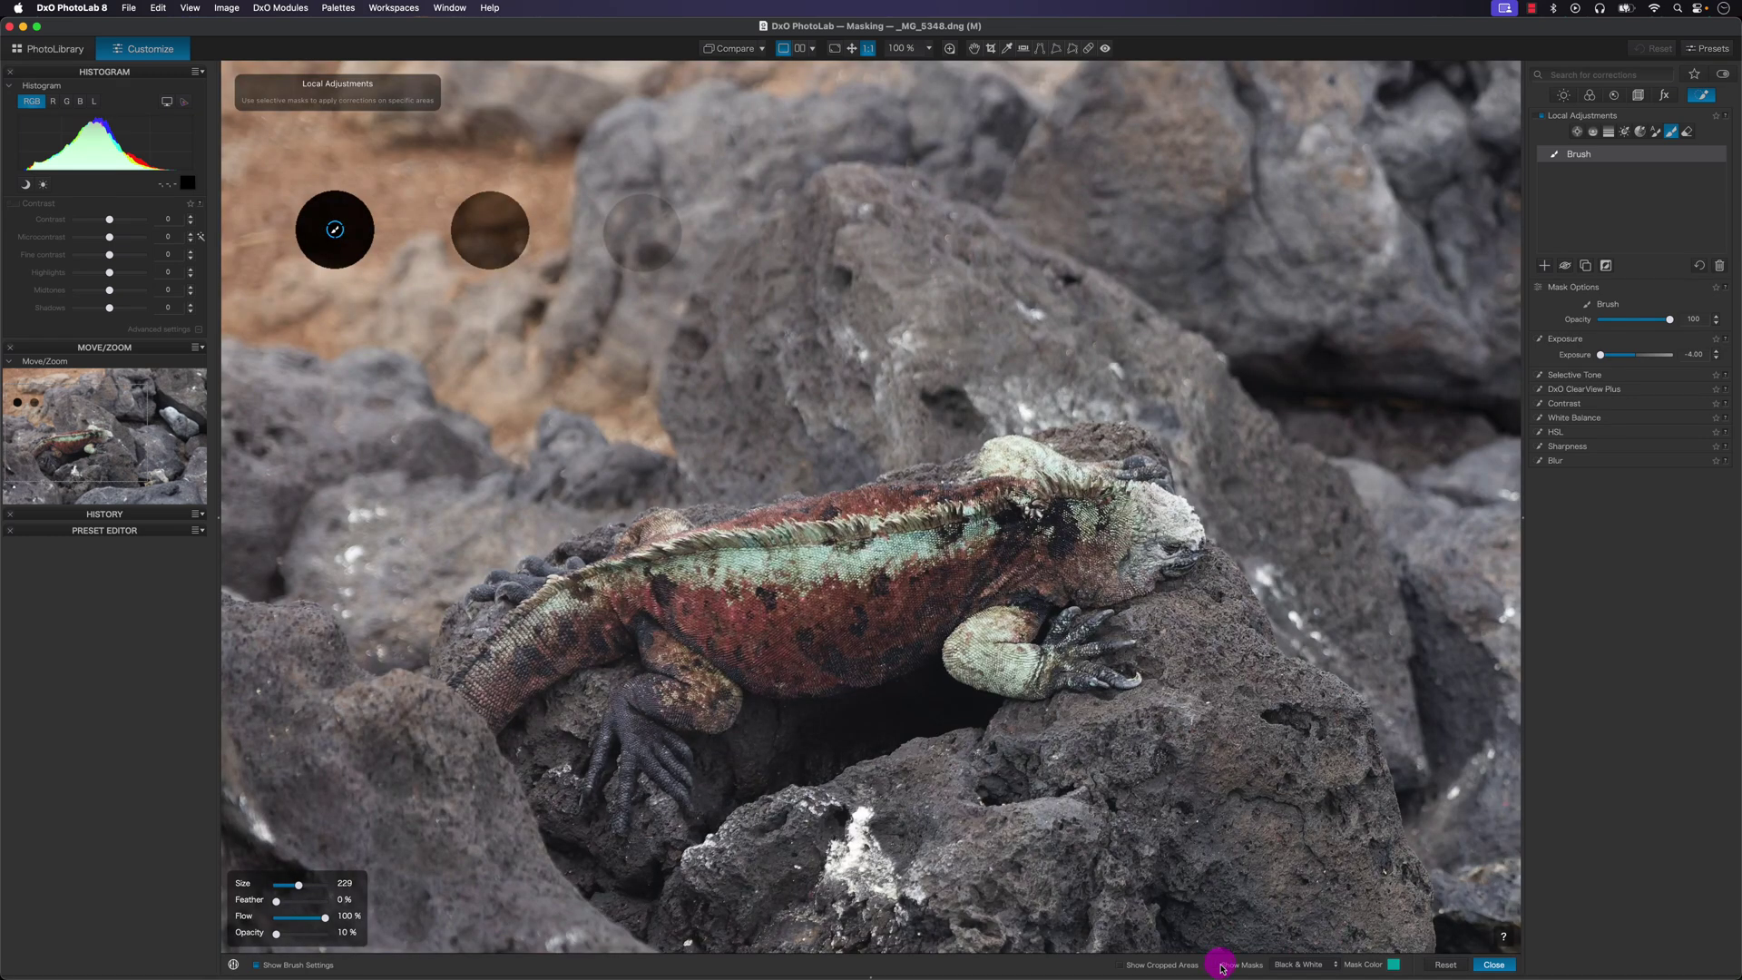
click(1221, 967)
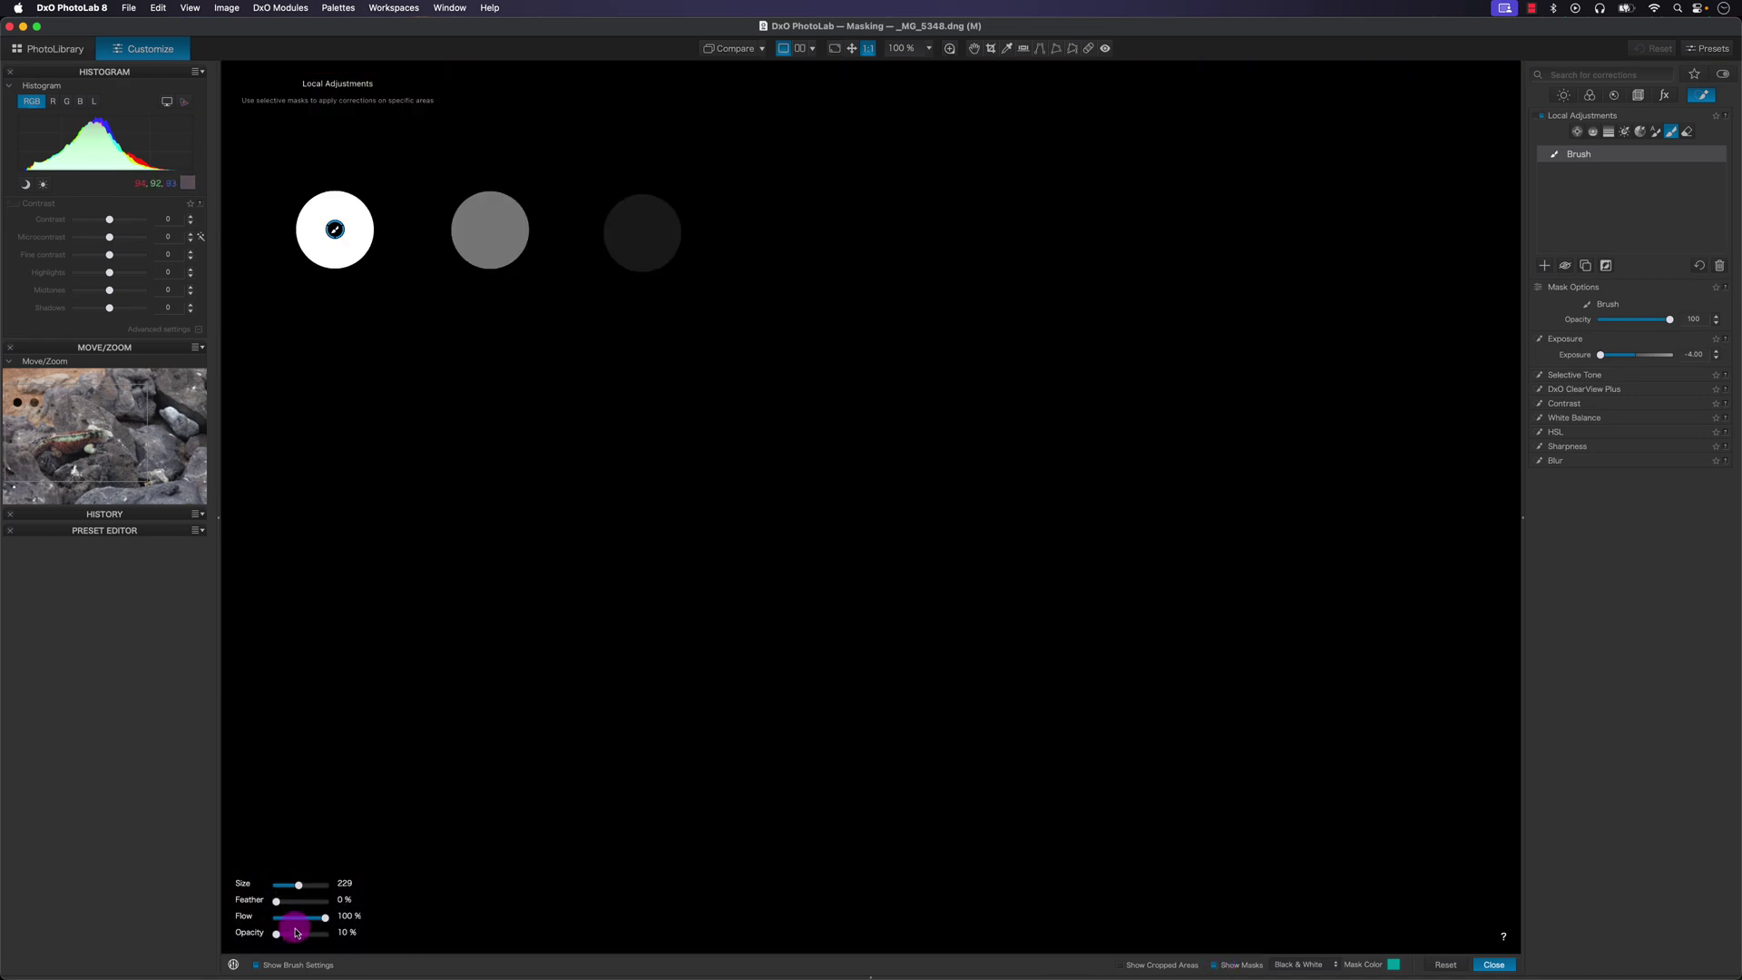
Restore brush opacity to 100% and start a second row with one dab at 100% flow and one at 50% flow.
mouse_move(285, 938)
mouse_down()
mouse_move(341, 936)
mouse_move(318, 949)
mouse_up()
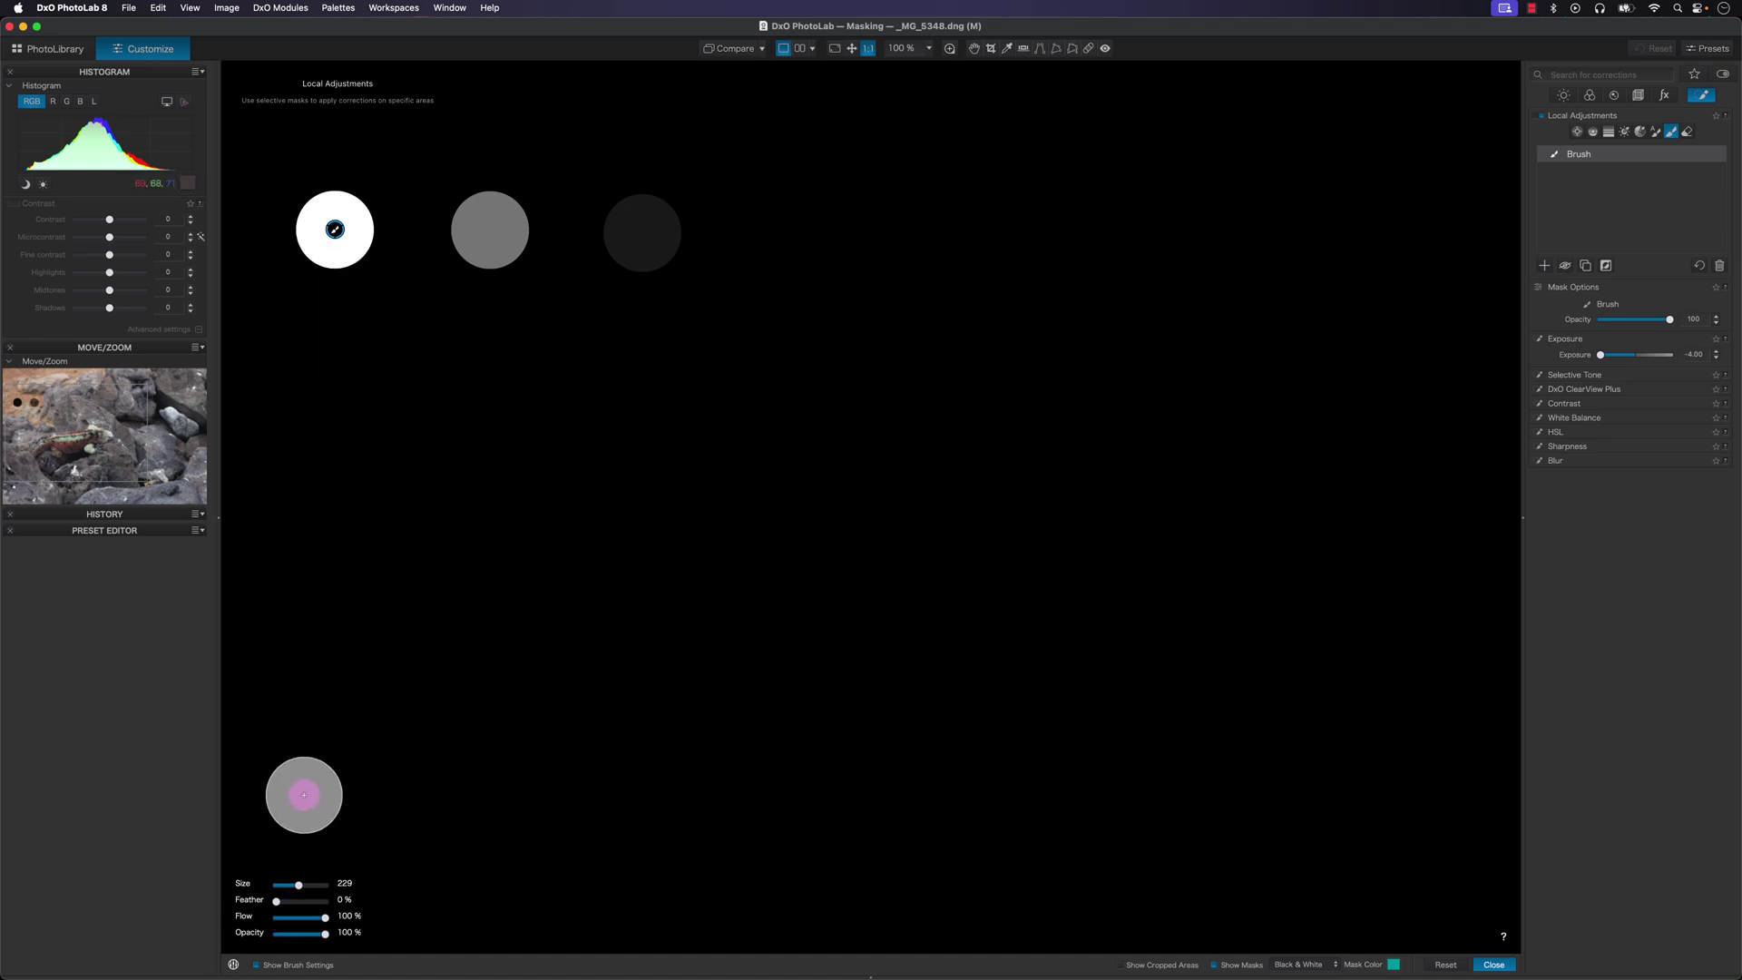
click(330, 366)
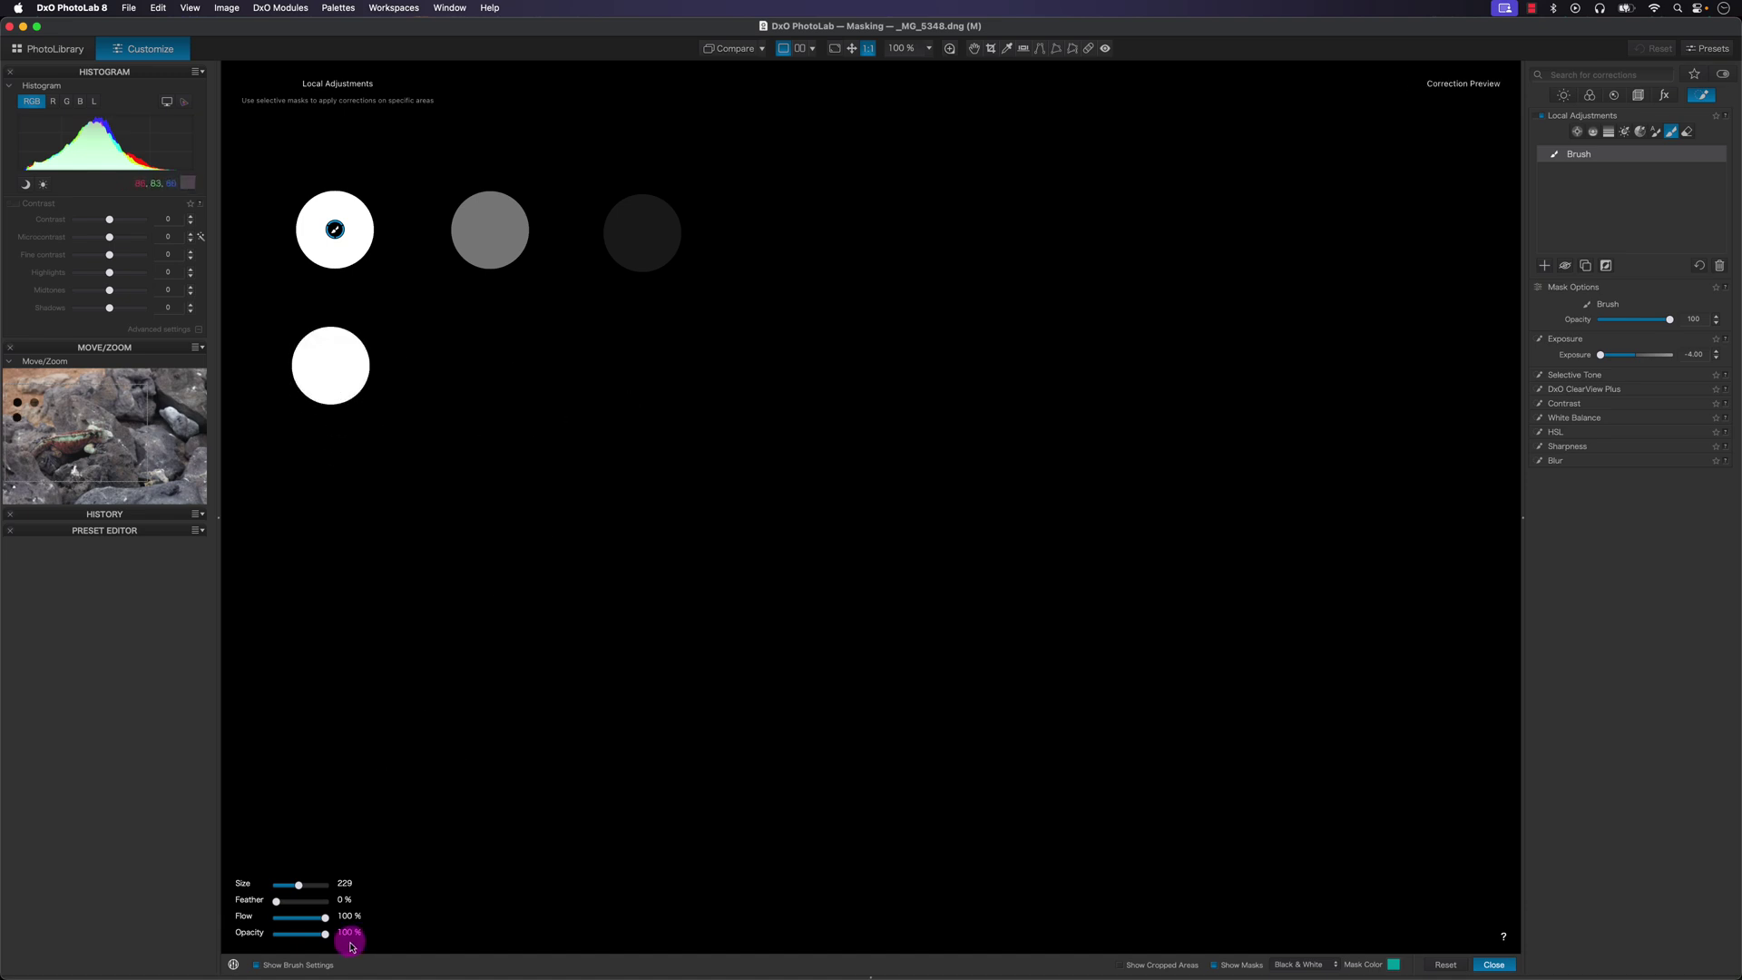
drag(325, 917, 302, 918)
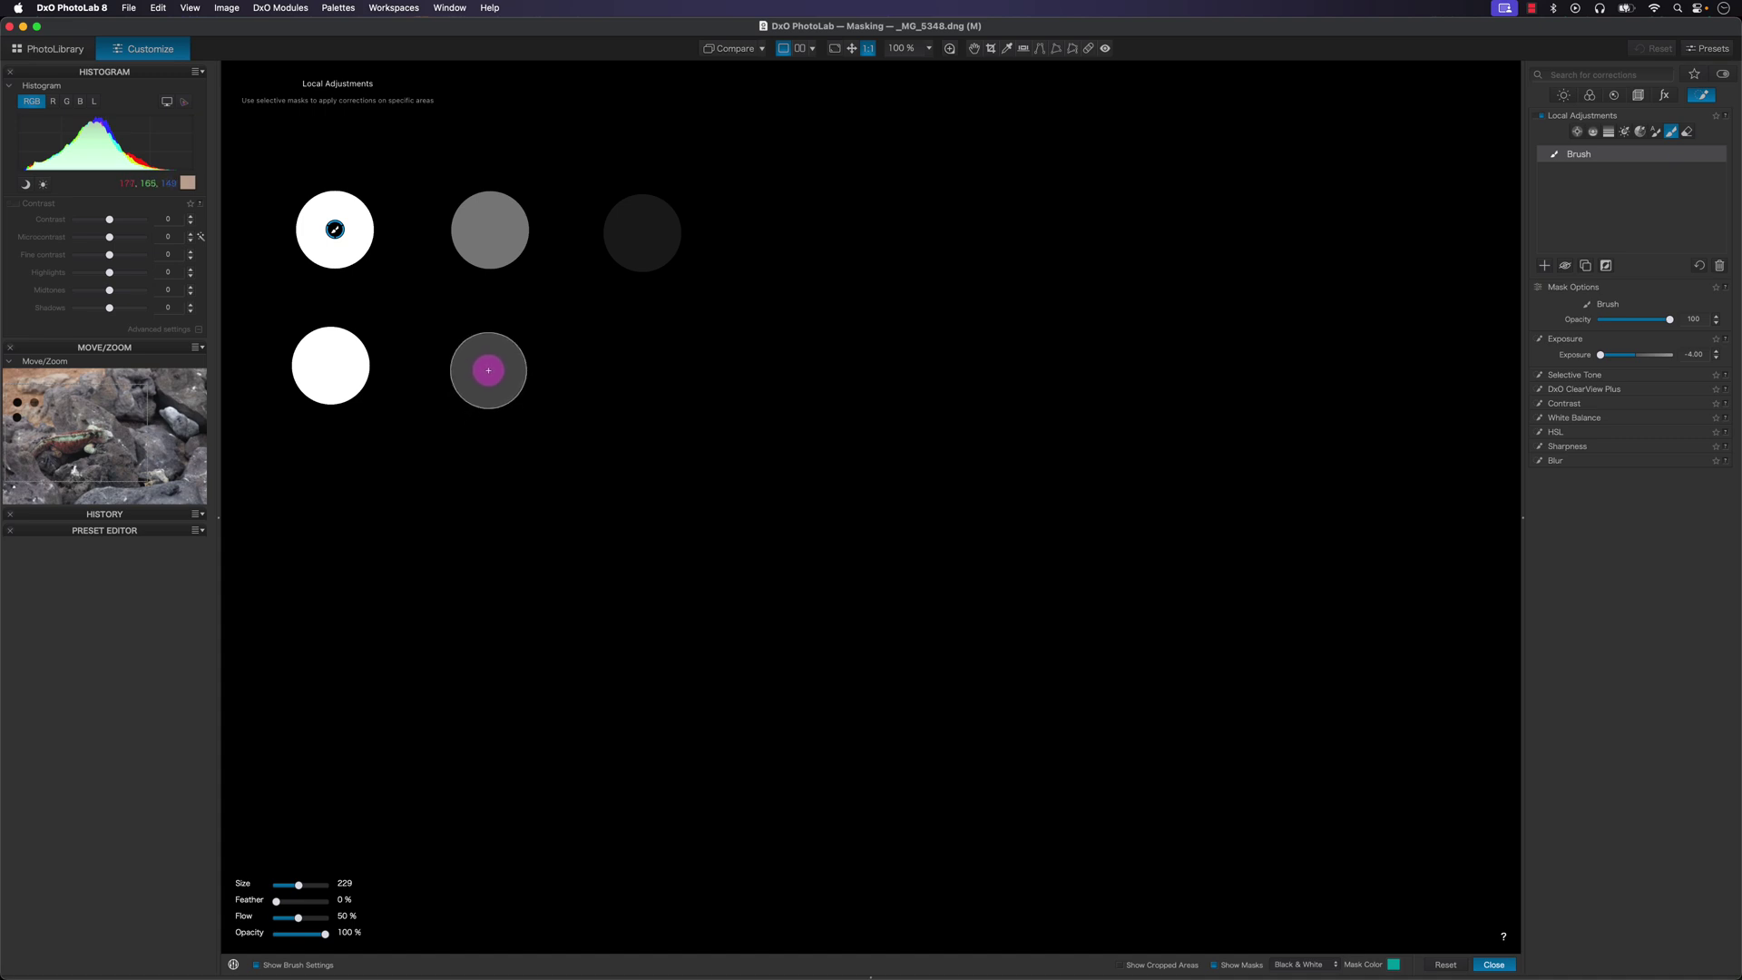
click(488, 371)
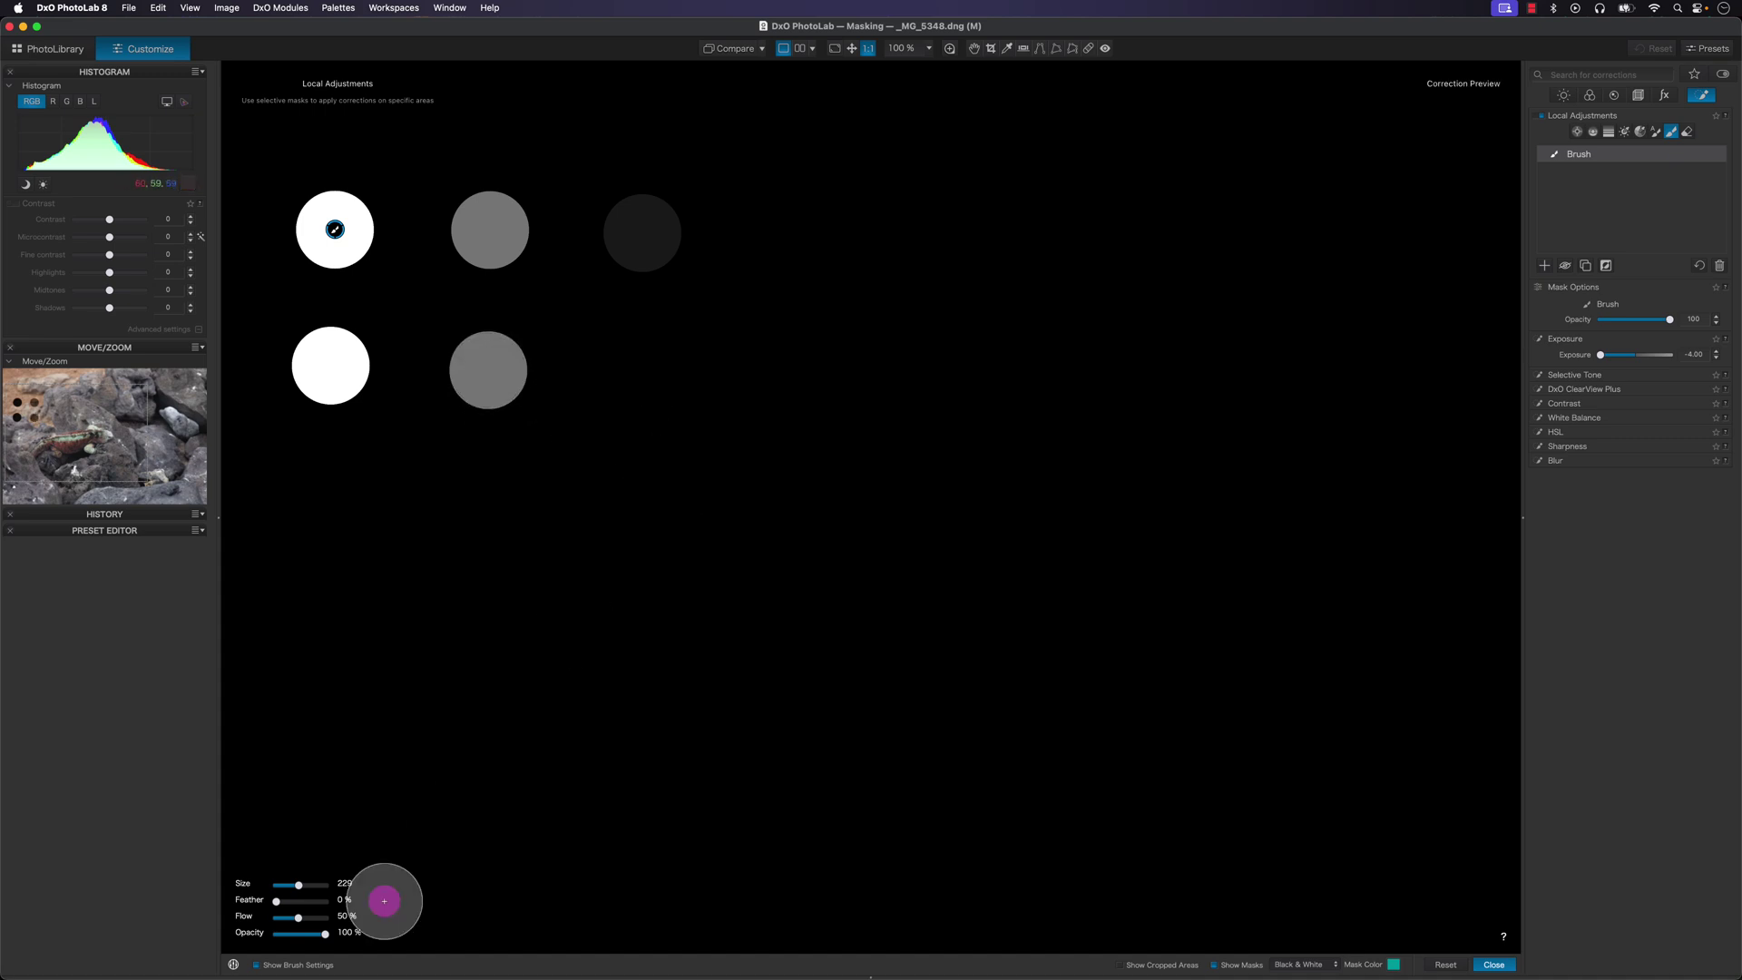
Finish the second row with a dab at 10% flow, and set the brush to 100% flow and 50% opacity.
drag(301, 922, 276, 918)
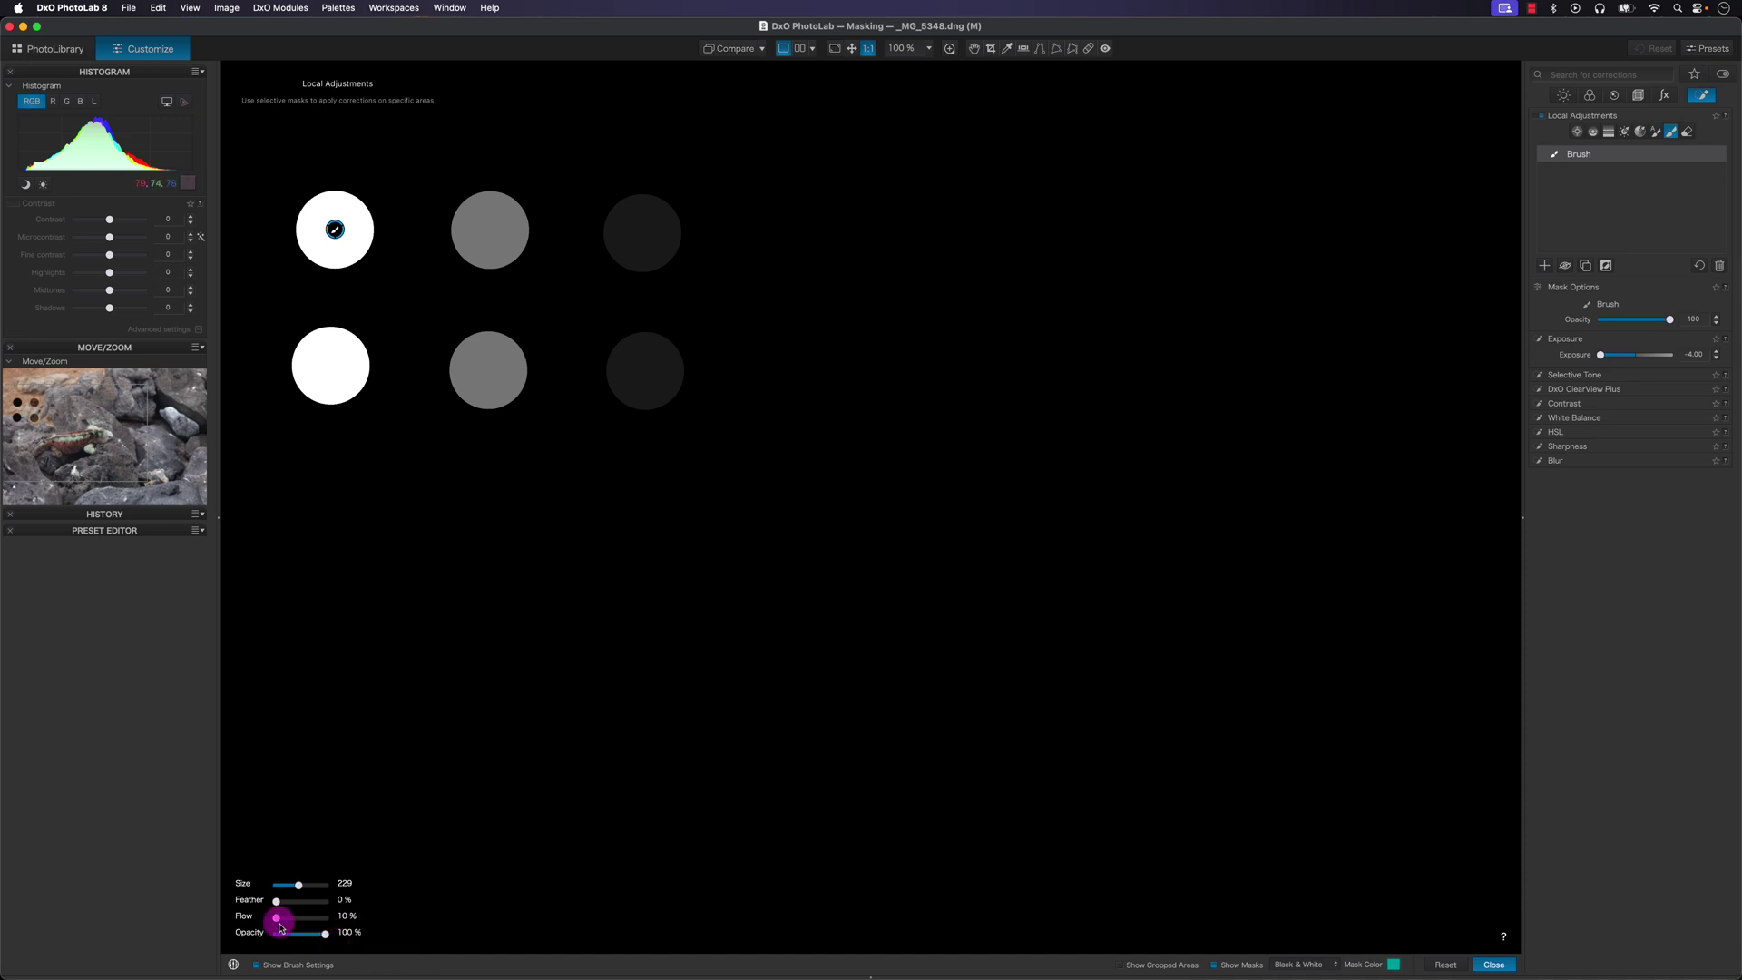
mouse_move(281, 924)
mouse_down()
mouse_move(326, 918)
mouse_move(292, 934)
mouse_up()
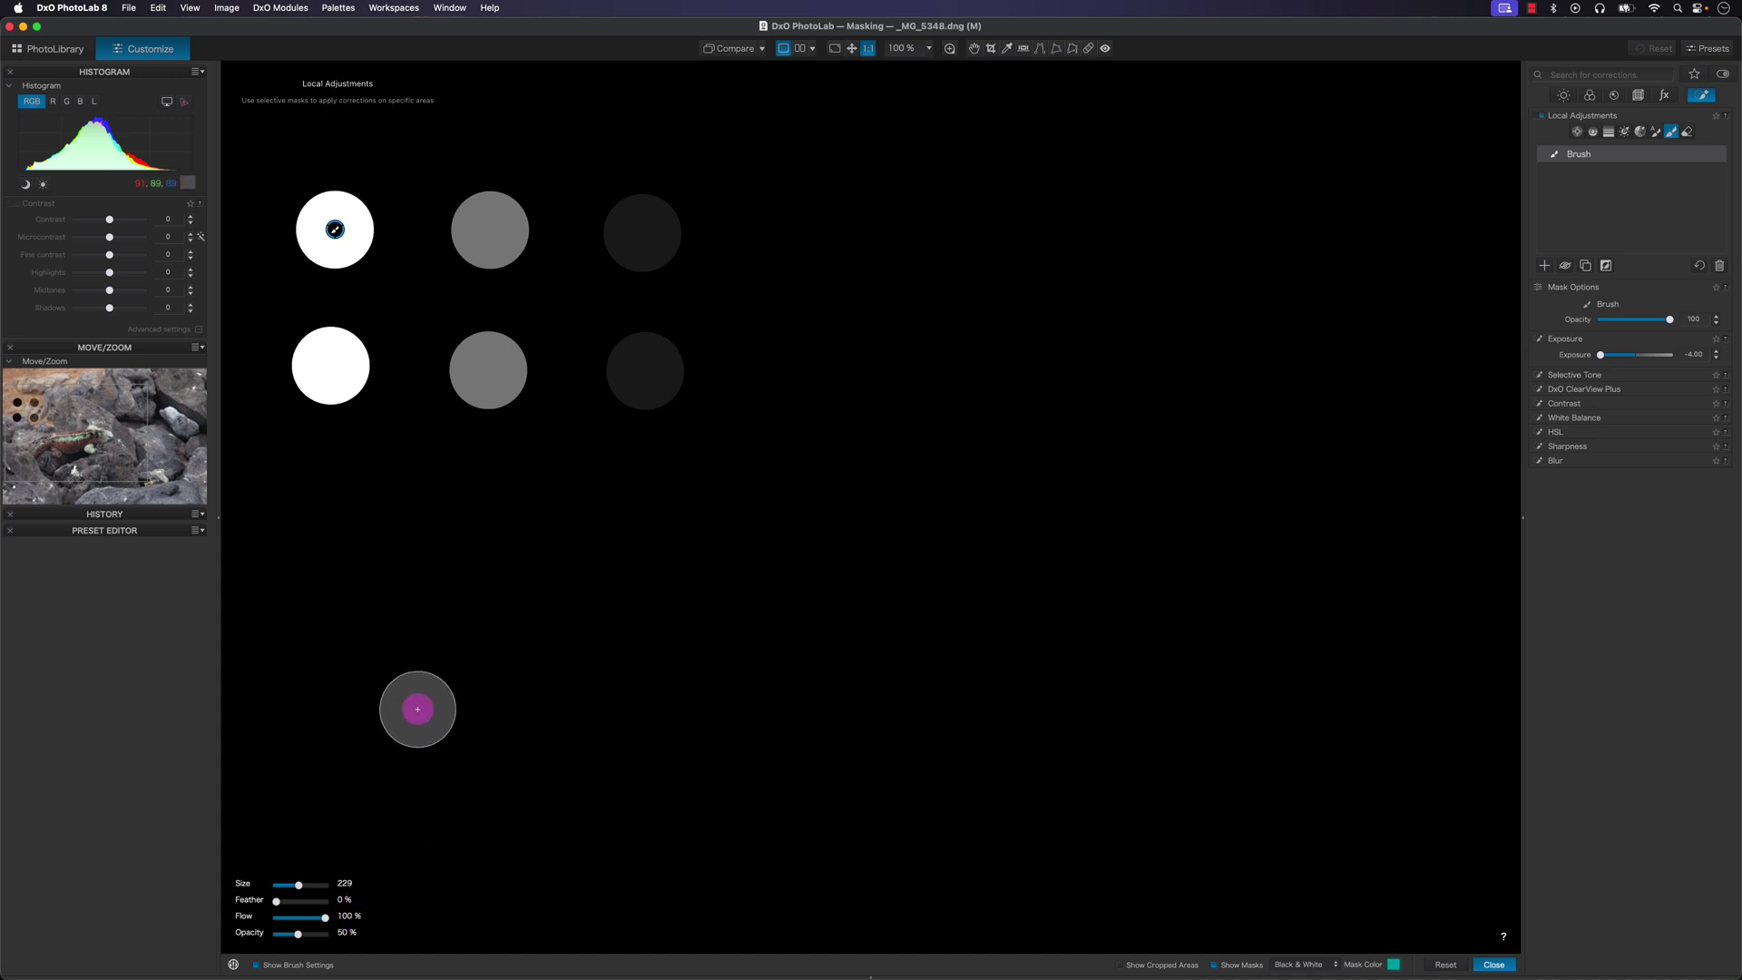
Paint a dab and overlapping strokes at 100% flow and 50% opacity, and a set of strokes at 50% flow and 100% opacity beside them.
click(834, 238)
drag(965, 229, 969, 445)
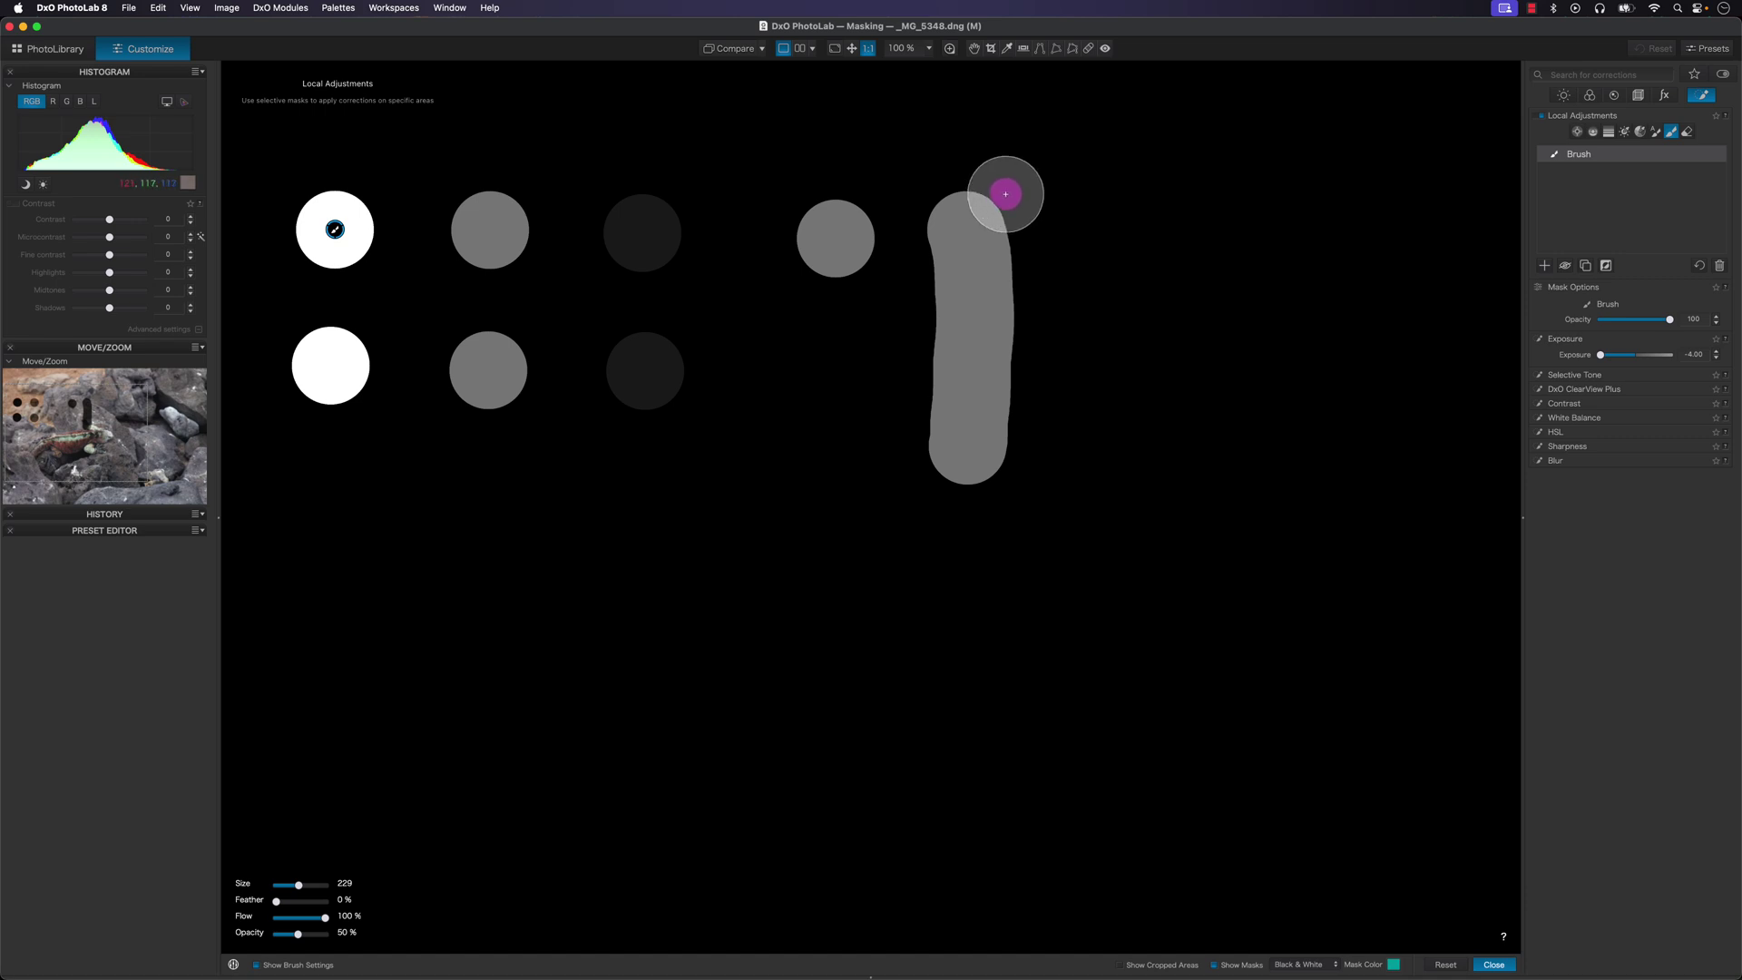
drag(1021, 205, 1026, 481)
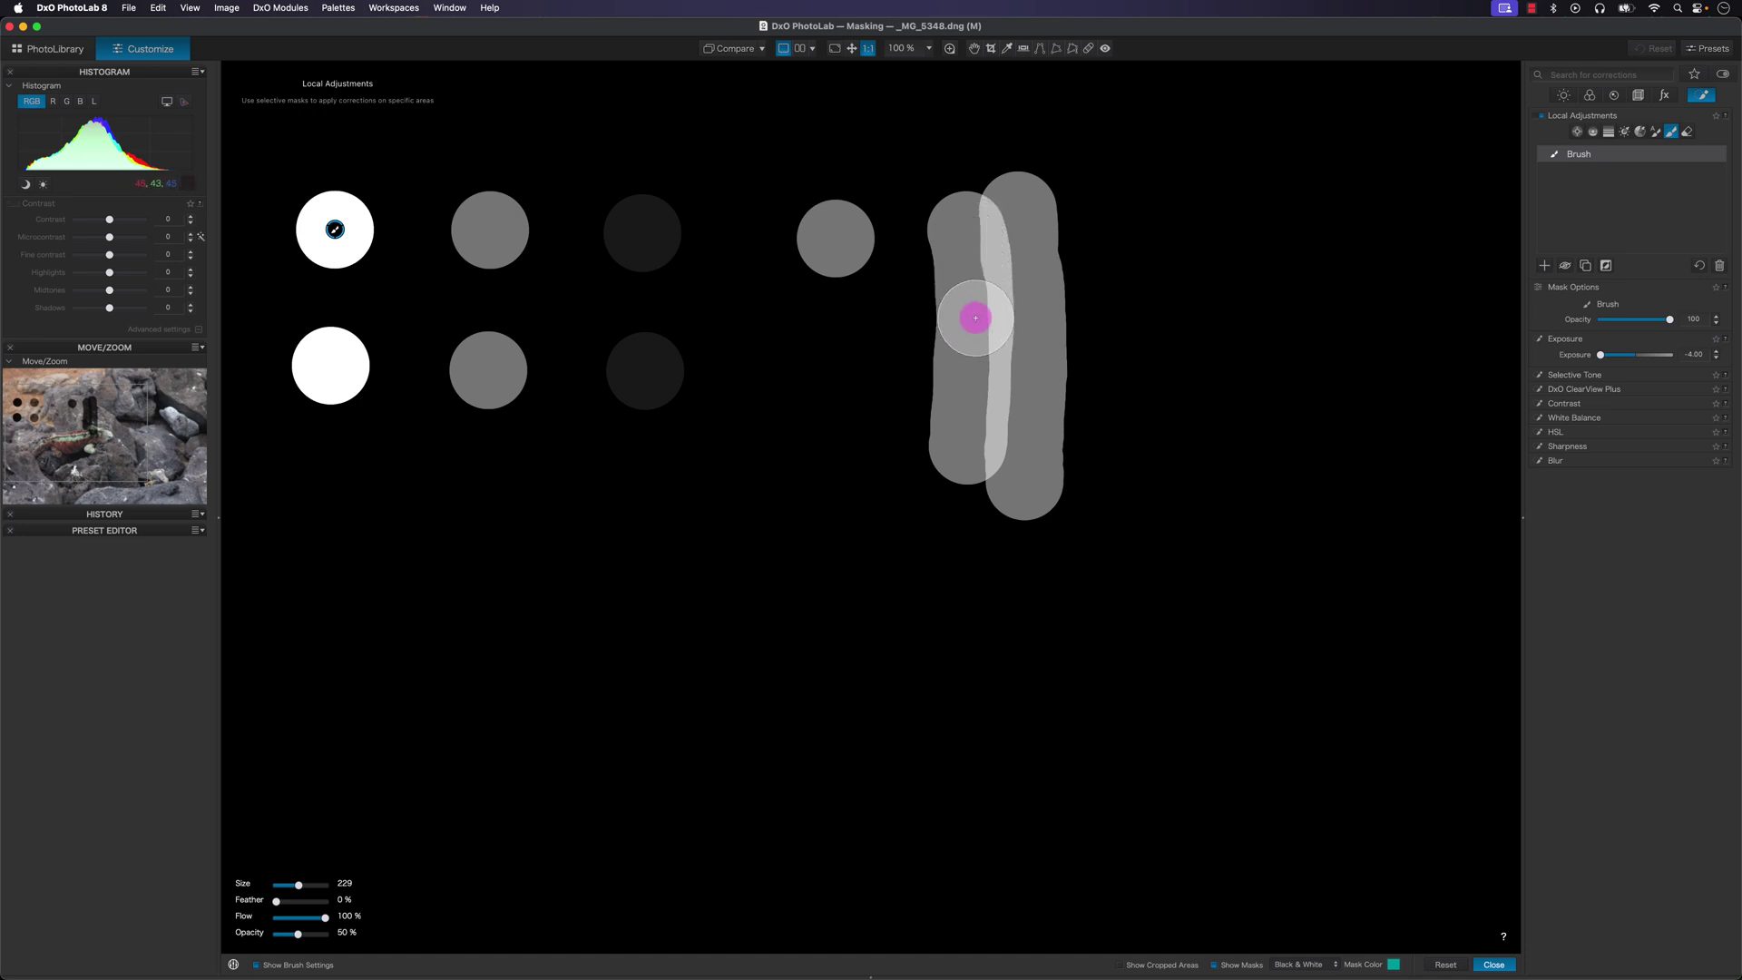
drag(1120, 229, 897, 434)
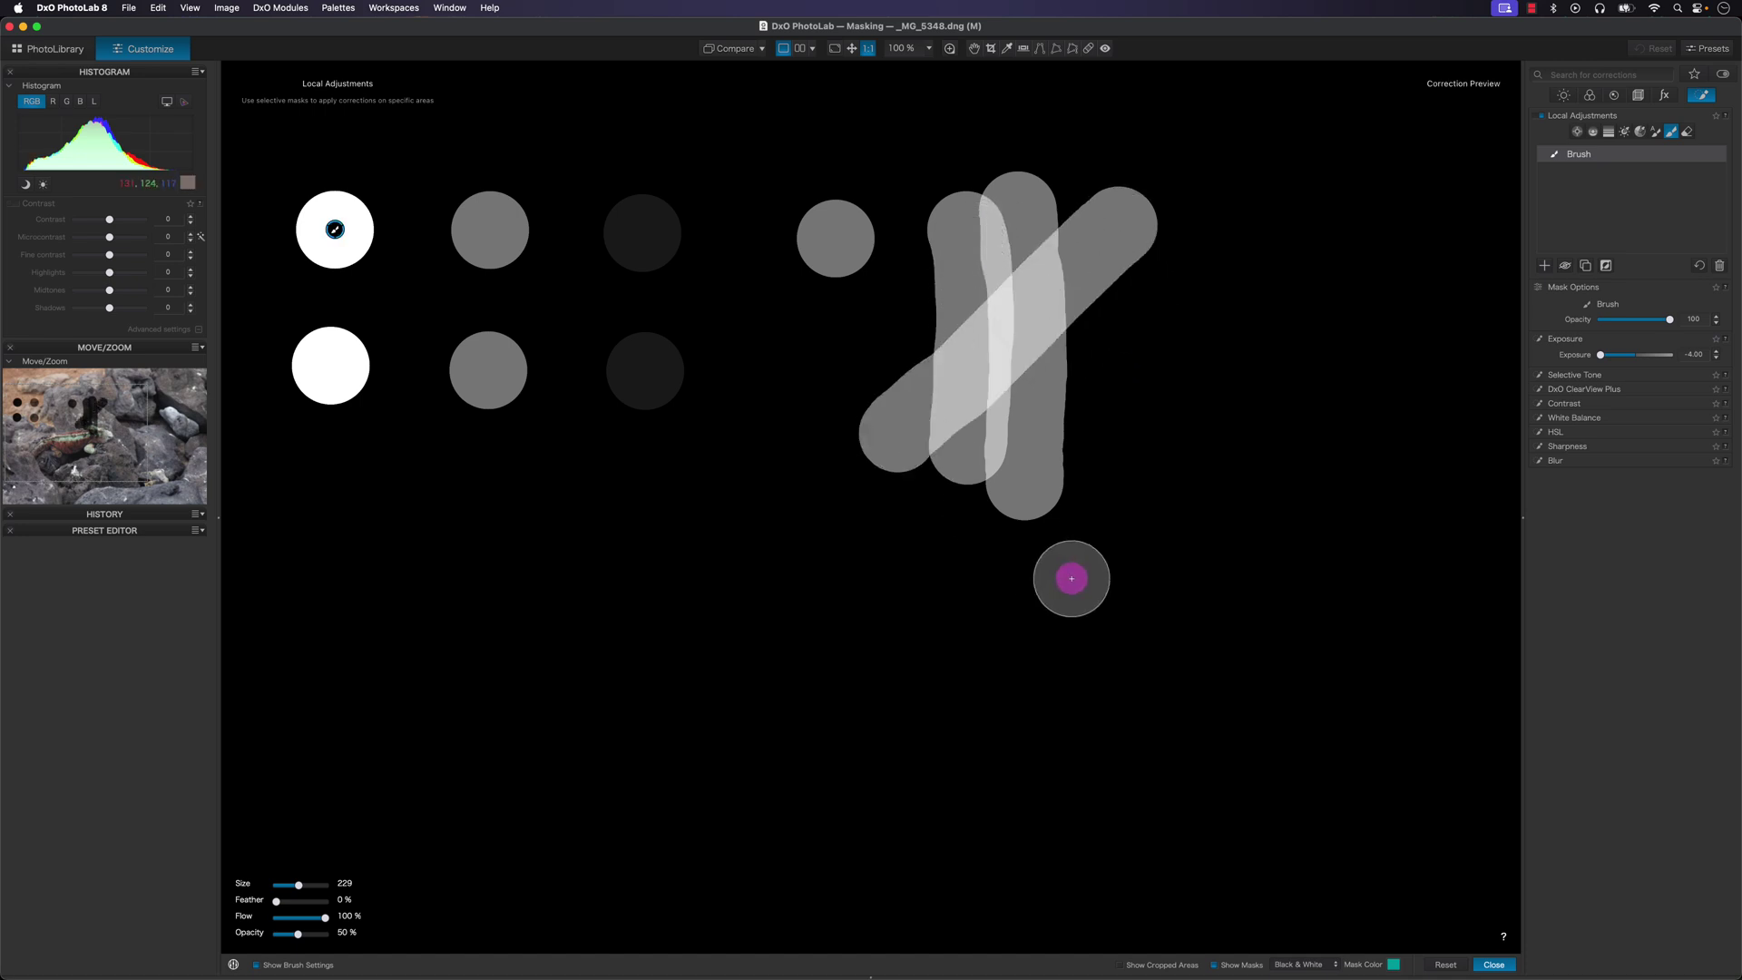
click(1002, 338)
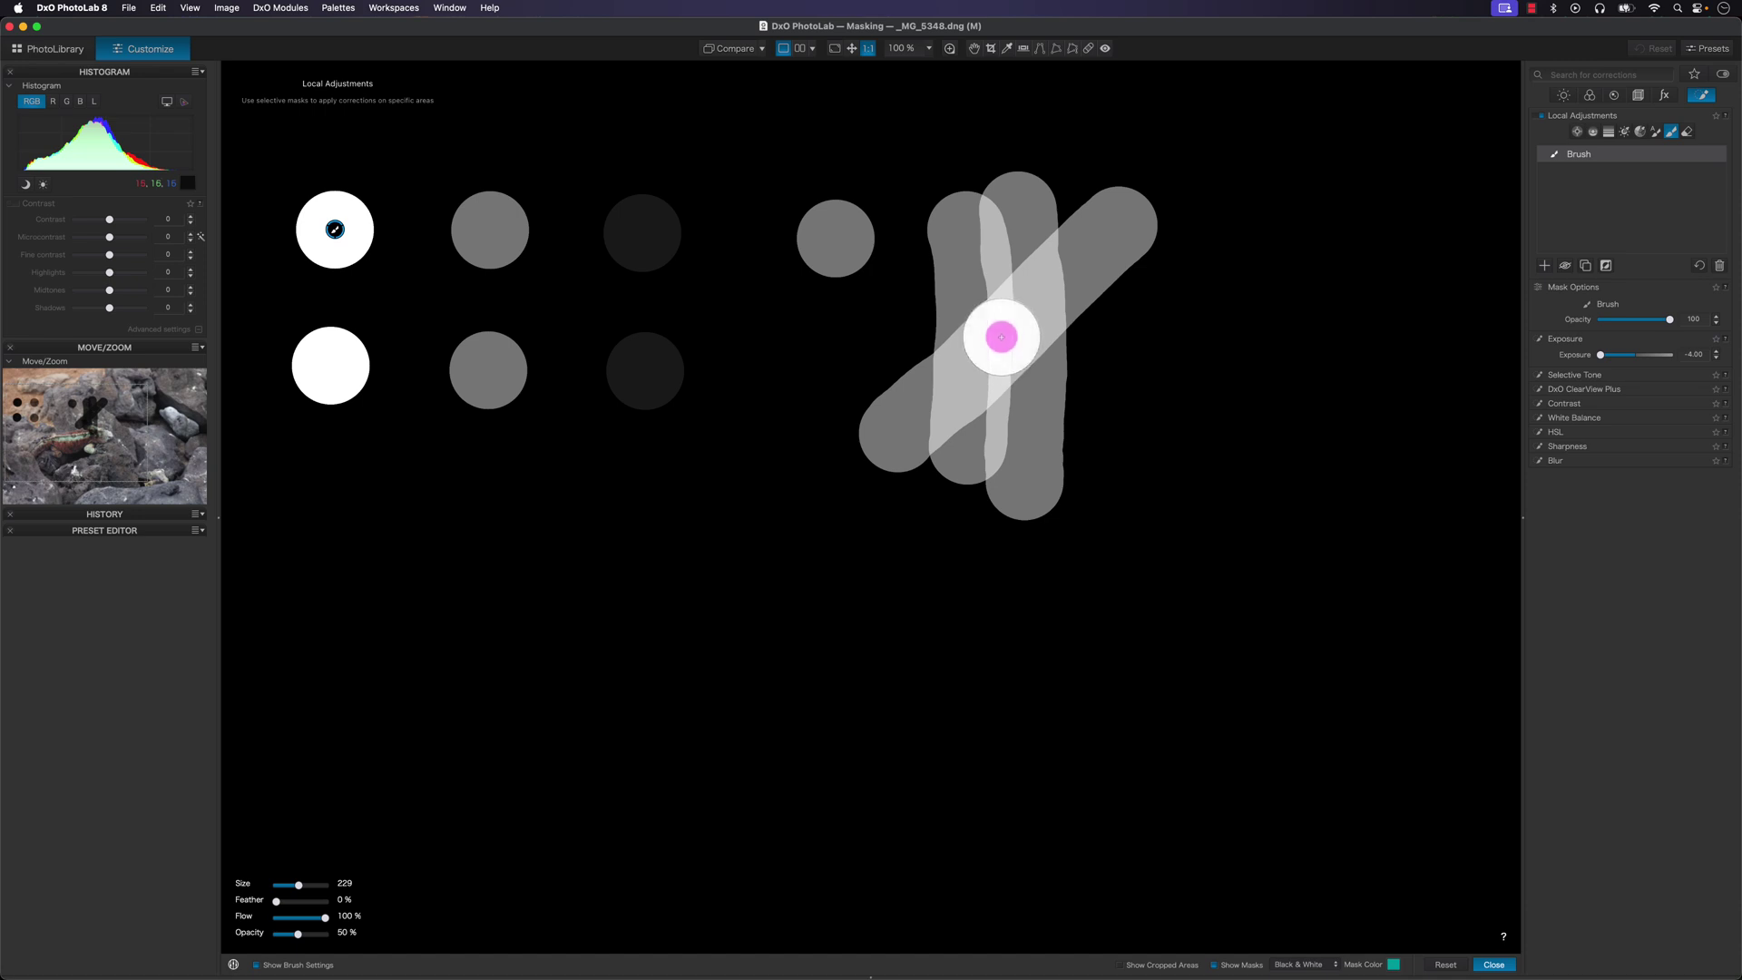
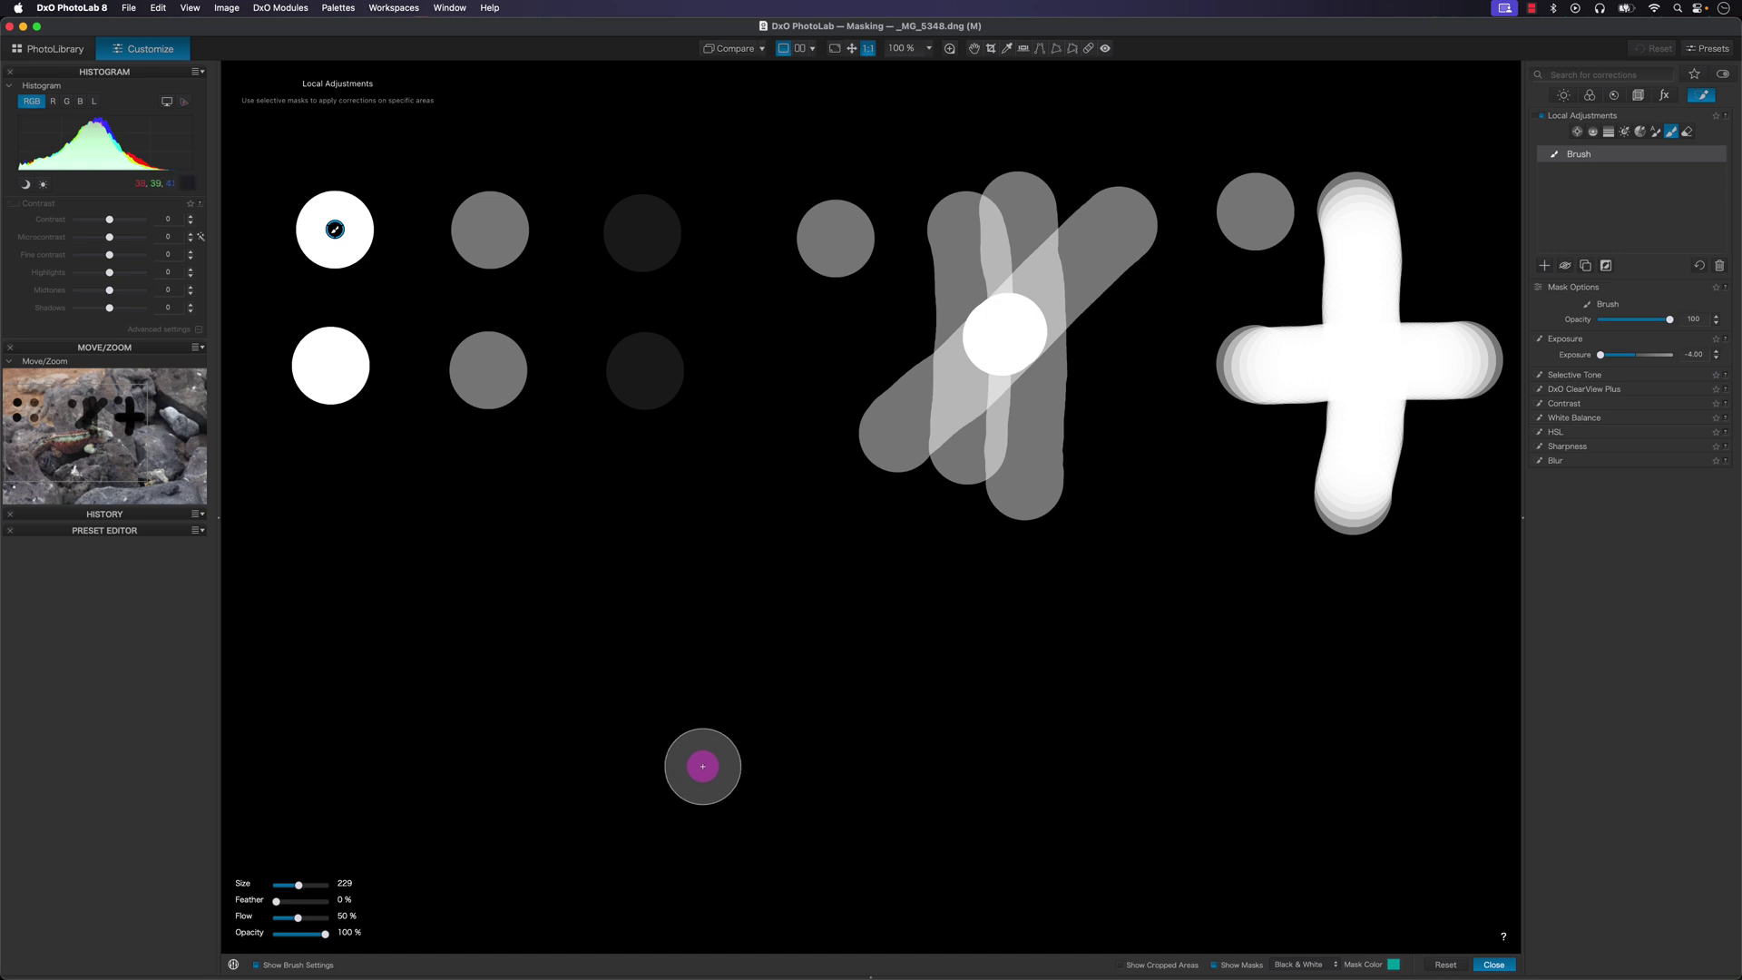
mouse_move(1330, 283)
mouse_down()
mouse_move(1303, 350)
mouse_move(1147, 540)
mouse_up()
Lower brush opacity to 51% and paint a dab, a vertical stroke and a round patch of overlapping strokes in a row below.
drag(326, 943, 292, 938)
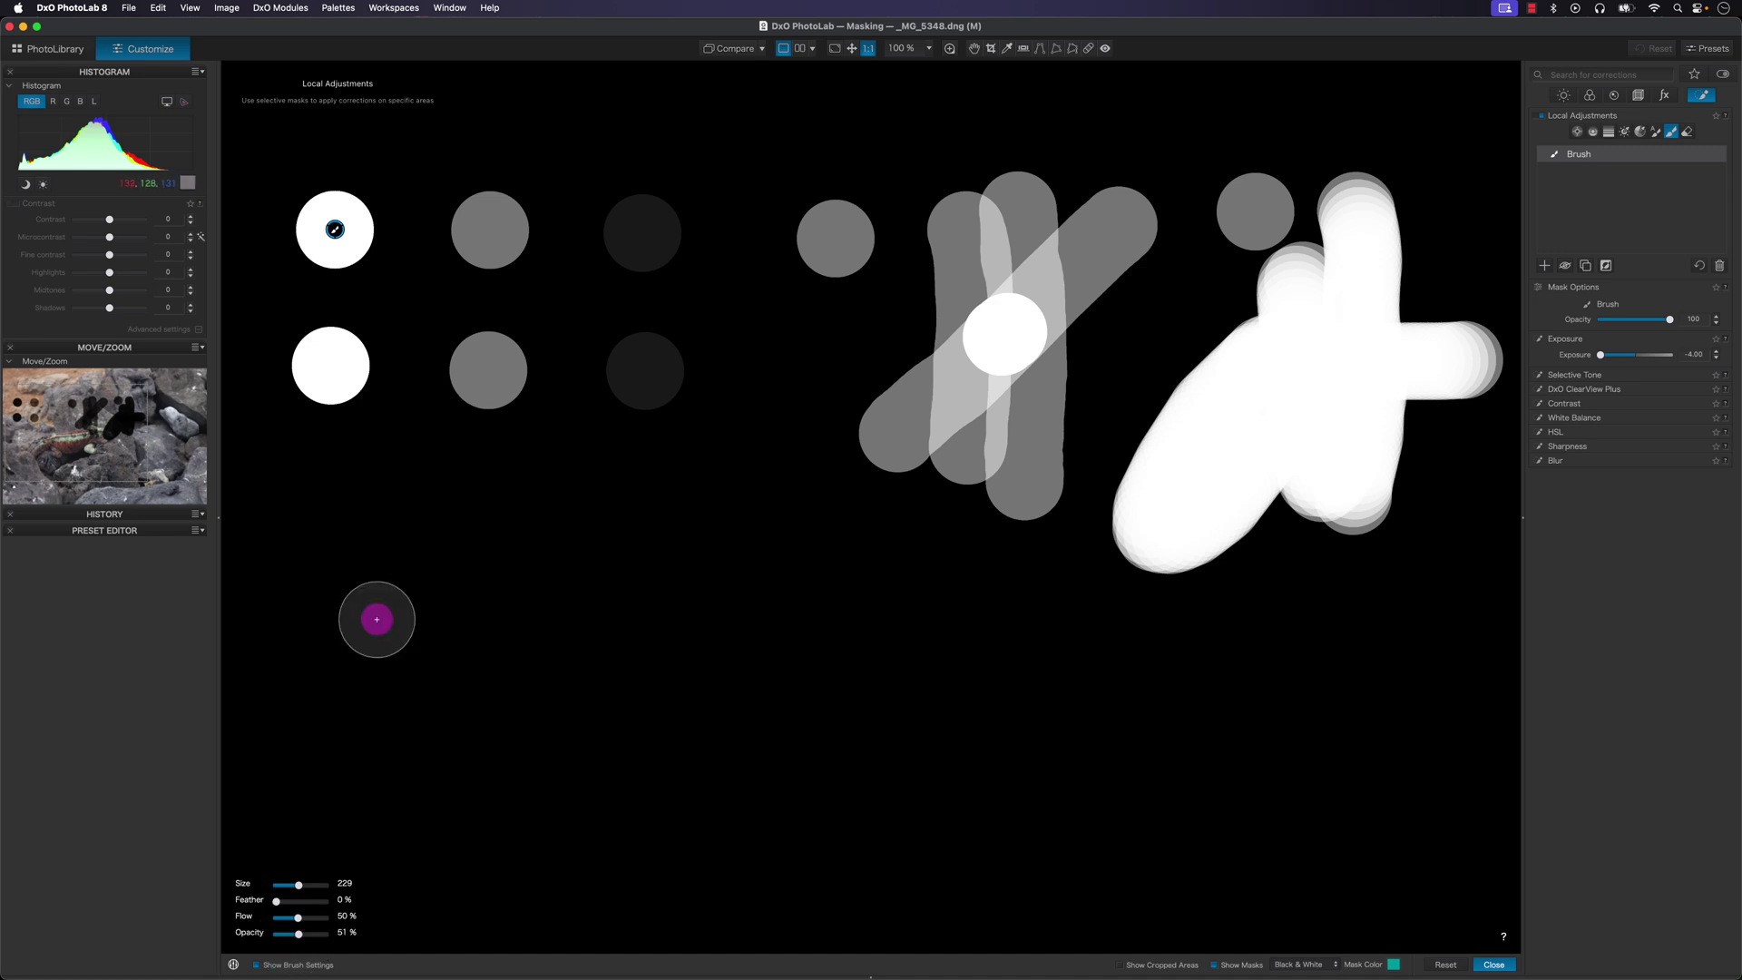
click(377, 619)
drag(524, 558, 514, 815)
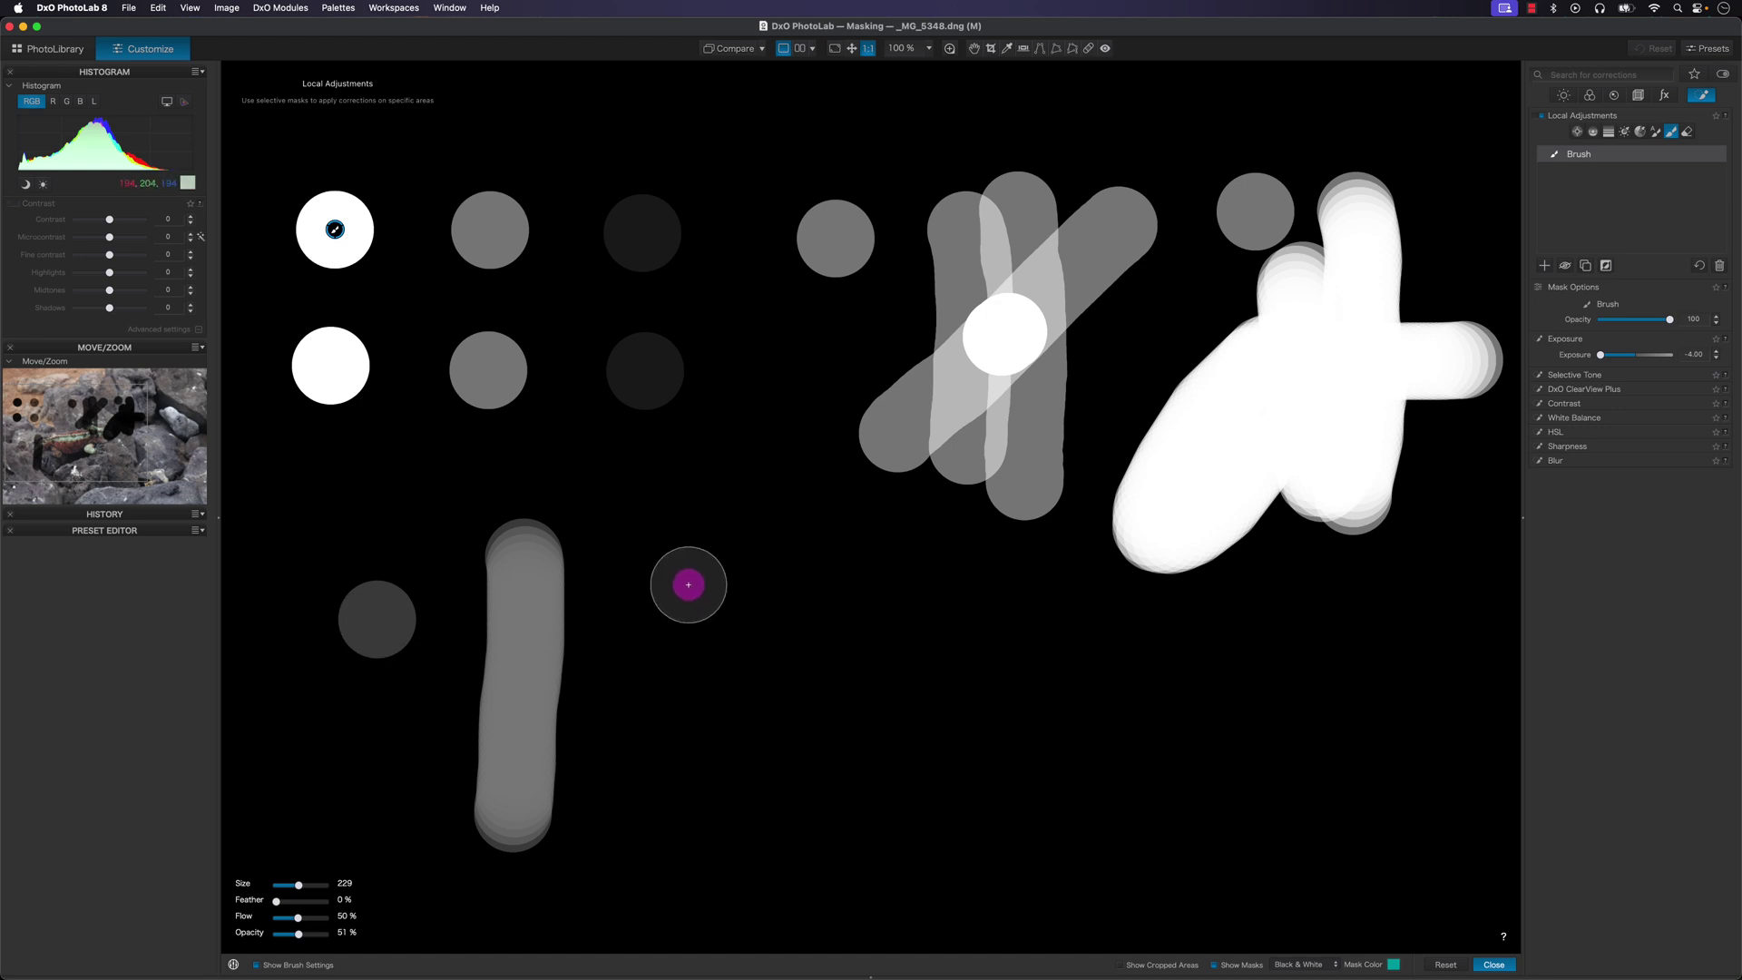
mouse_move(684, 583)
mouse_down()
mouse_move(746, 668)
mouse_move(729, 632)
mouse_move(677, 680)
mouse_move(765, 684)
mouse_move(743, 741)
mouse_move(752, 626)
mouse_move(678, 718)
mouse_move(679, 648)
mouse_move(670, 685)
mouse_move(674, 632)
mouse_move(697, 618)
mouse_move(706, 687)
mouse_move(733, 667)
mouse_move(709, 628)
mouse_move(748, 621)
mouse_move(733, 618)
mouse_move(683, 698)
mouse_move(697, 712)
mouse_move(705, 660)
mouse_up()
Paint crossing strokes in a star pattern beside the round patch, and build up a solid spot above with repeated dabs.
drag(979, 599, 992, 872)
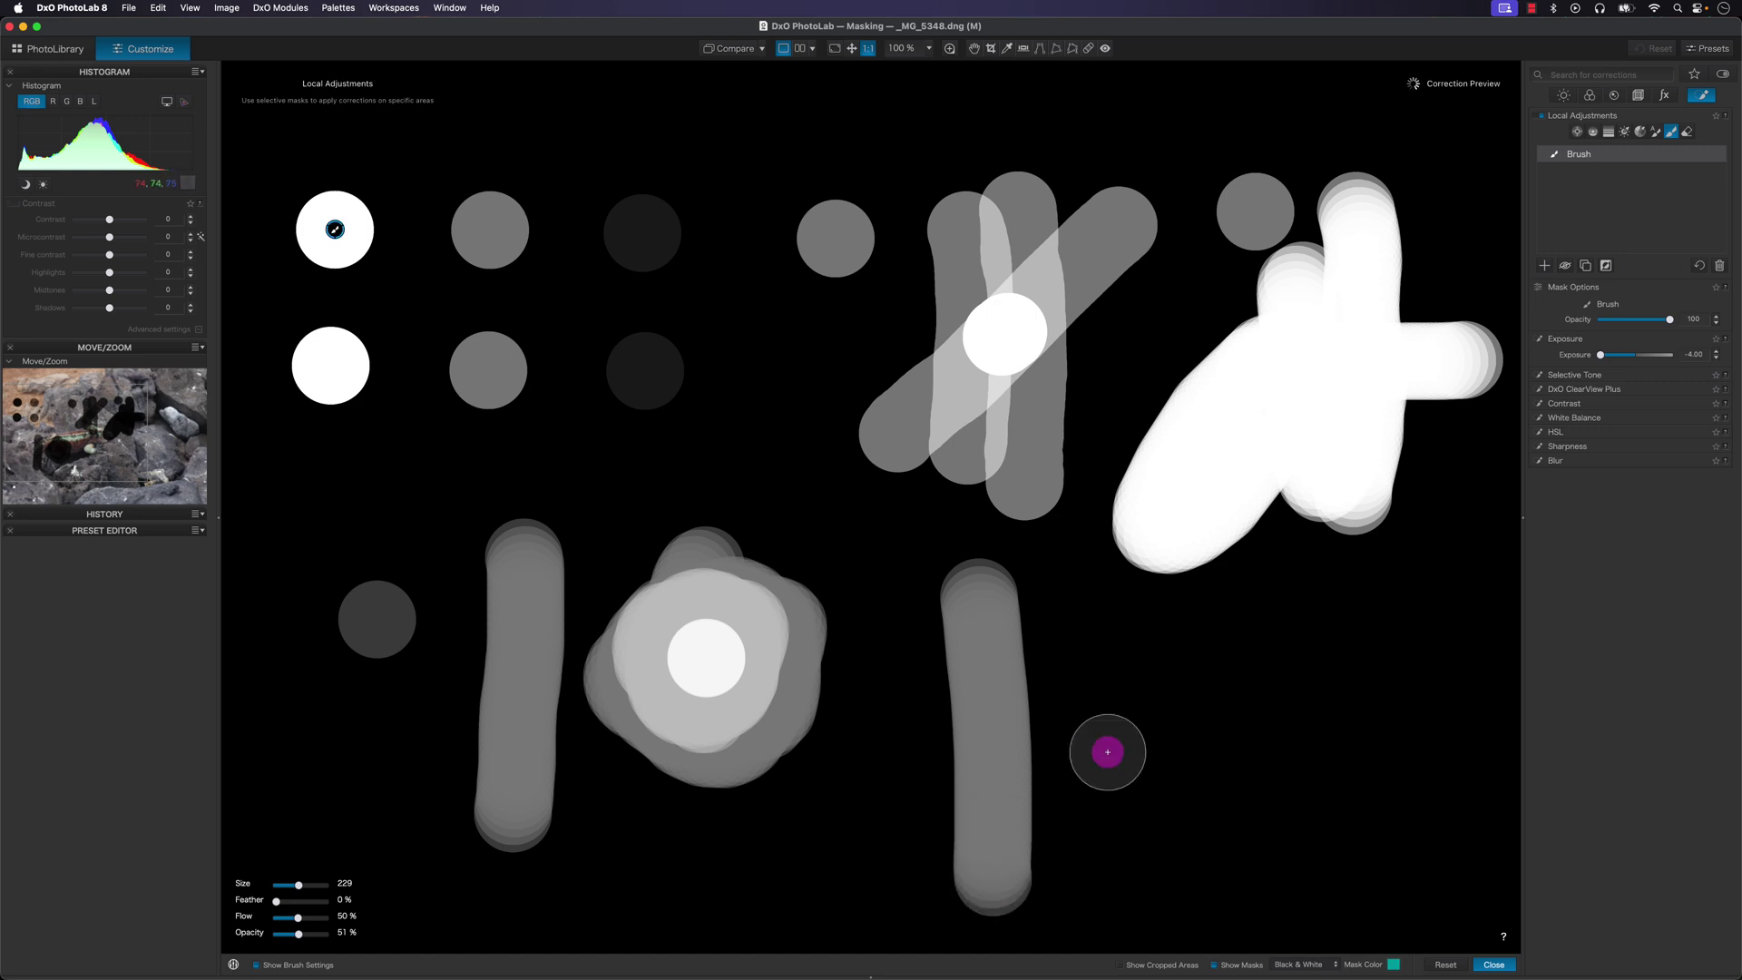
drag(1093, 611, 1114, 869)
drag(896, 719, 1322, 723)
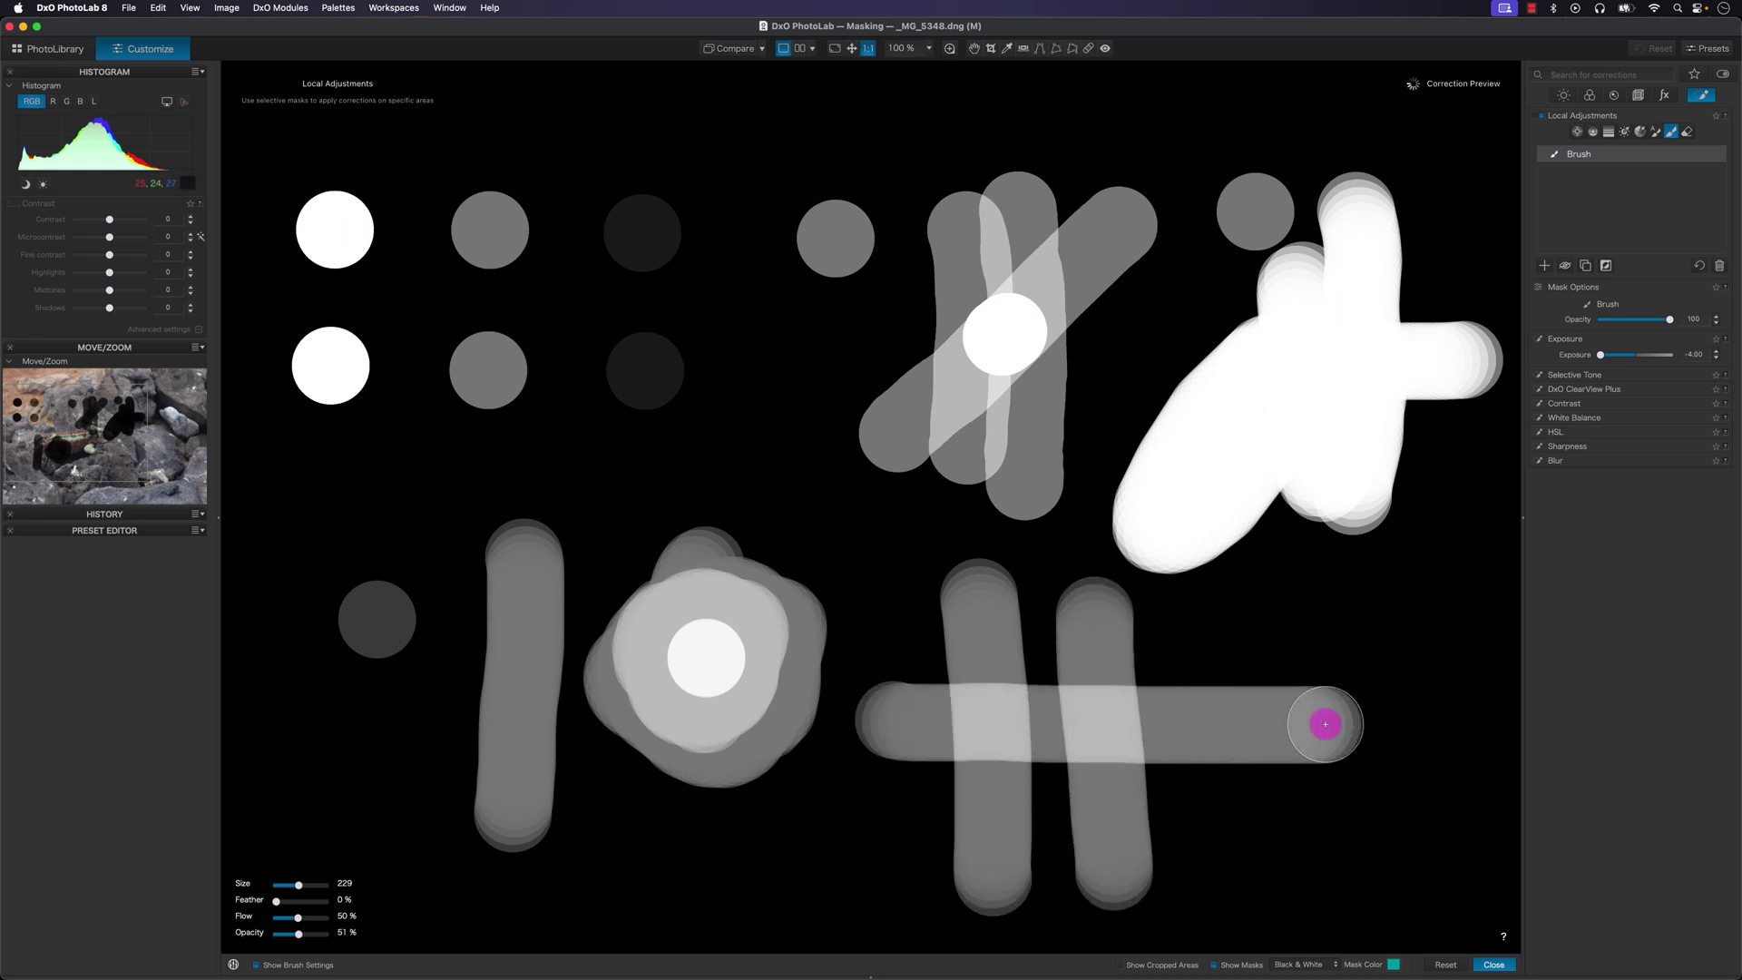
mouse_move(934, 629)
mouse_down()
mouse_move(1198, 790)
mouse_move(1278, 812)
mouse_up()
drag(1227, 606, 871, 827)
mouse_move(976, 608)
mouse_down()
mouse_move(1041, 766)
mouse_move(1186, 853)
mouse_move(915, 767)
mouse_move(1103, 683)
mouse_move(1117, 726)
mouse_move(1078, 744)
mouse_move(1082, 683)
mouse_move(1045, 700)
mouse_up()
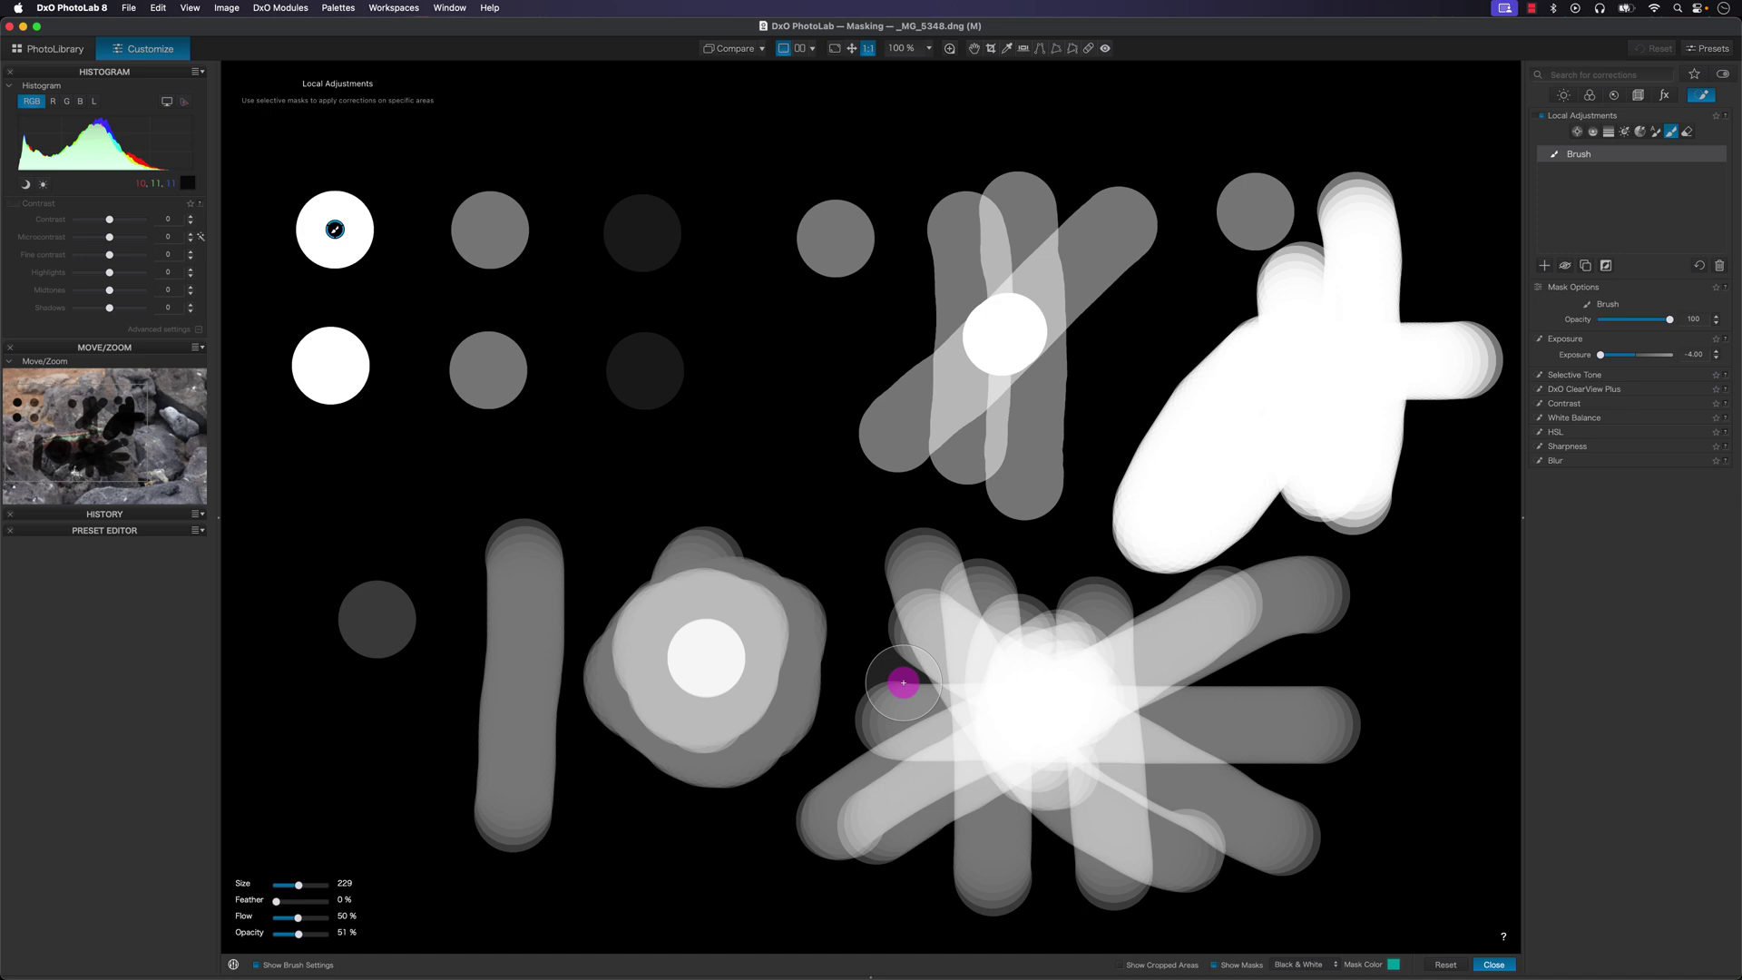
drag(785, 452, 787, 452)
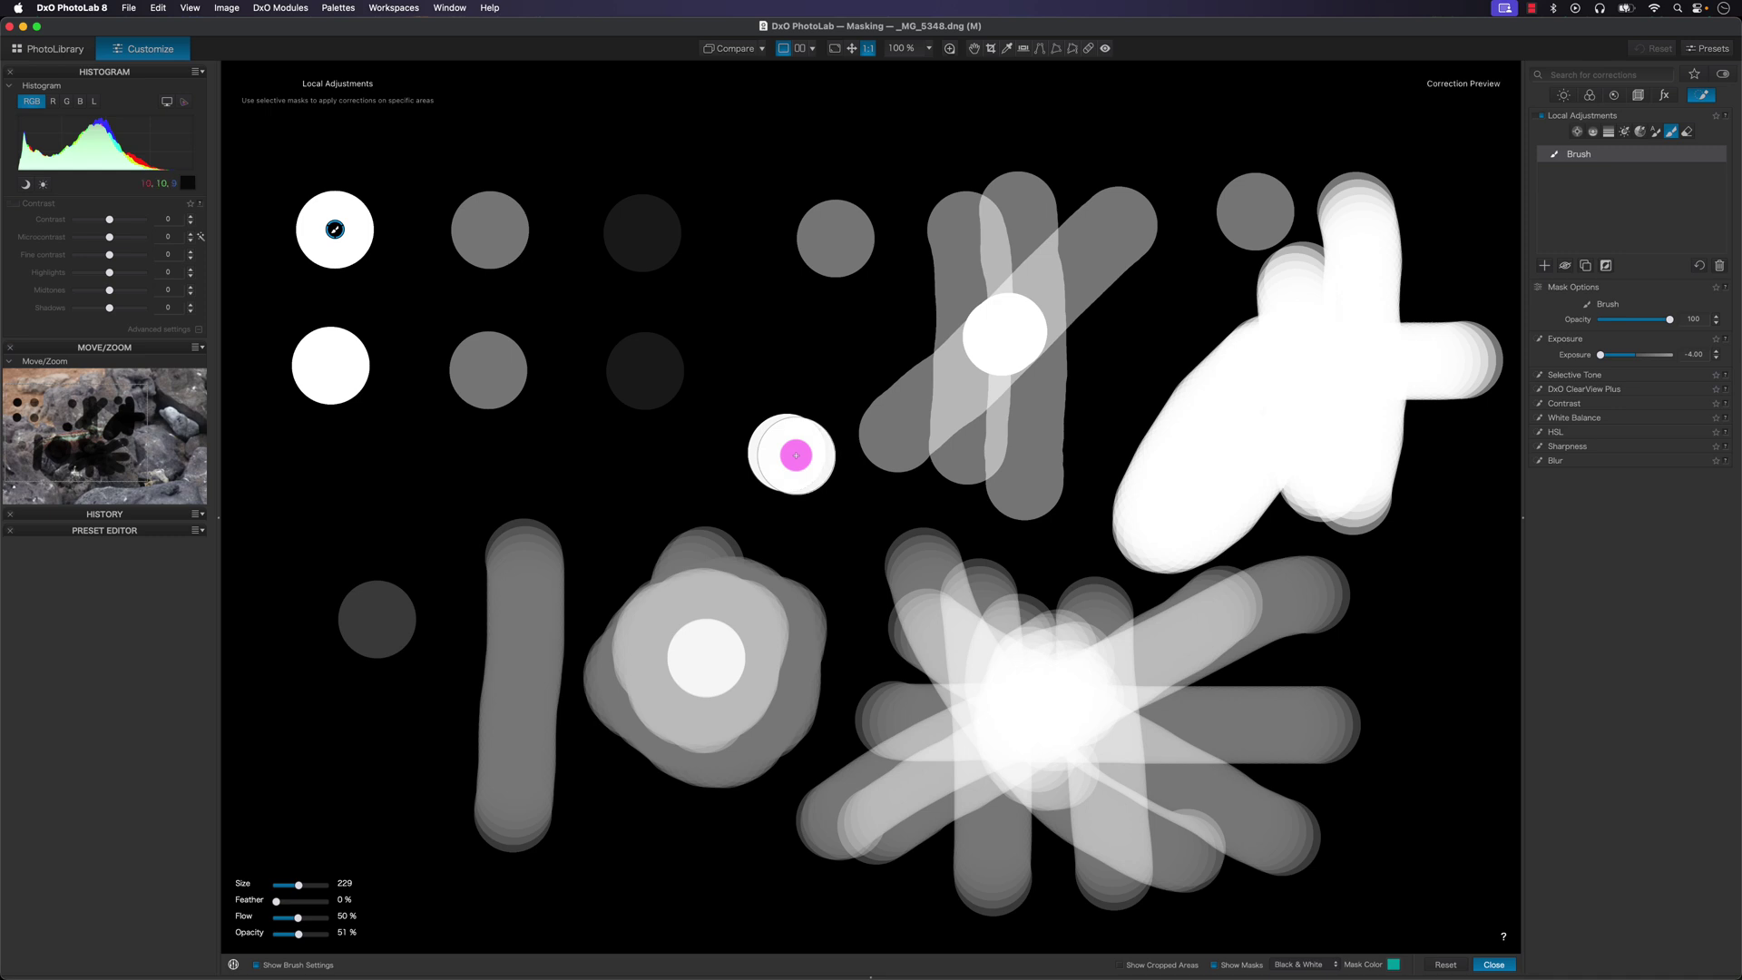
Hide the mask display, set brush opacity to 50%, and paint a spot above the solid one and a patch over the iguana's rear back.
click(1218, 965)
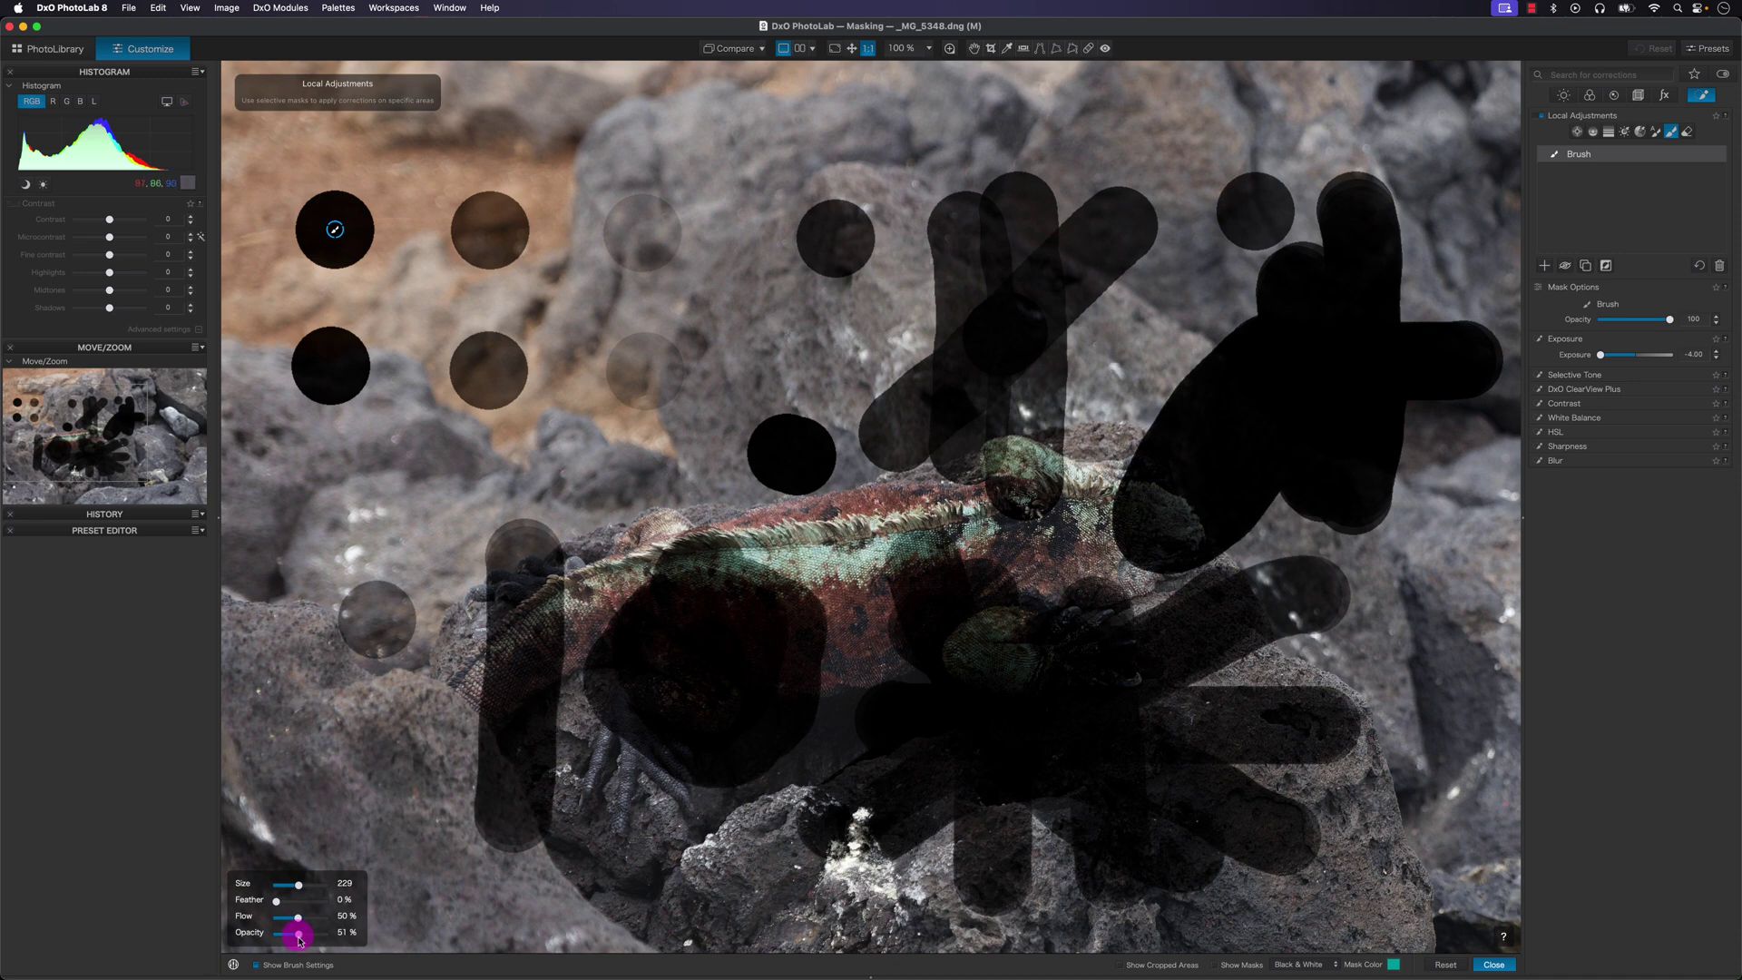
drag(299, 939, 298, 935)
click(698, 695)
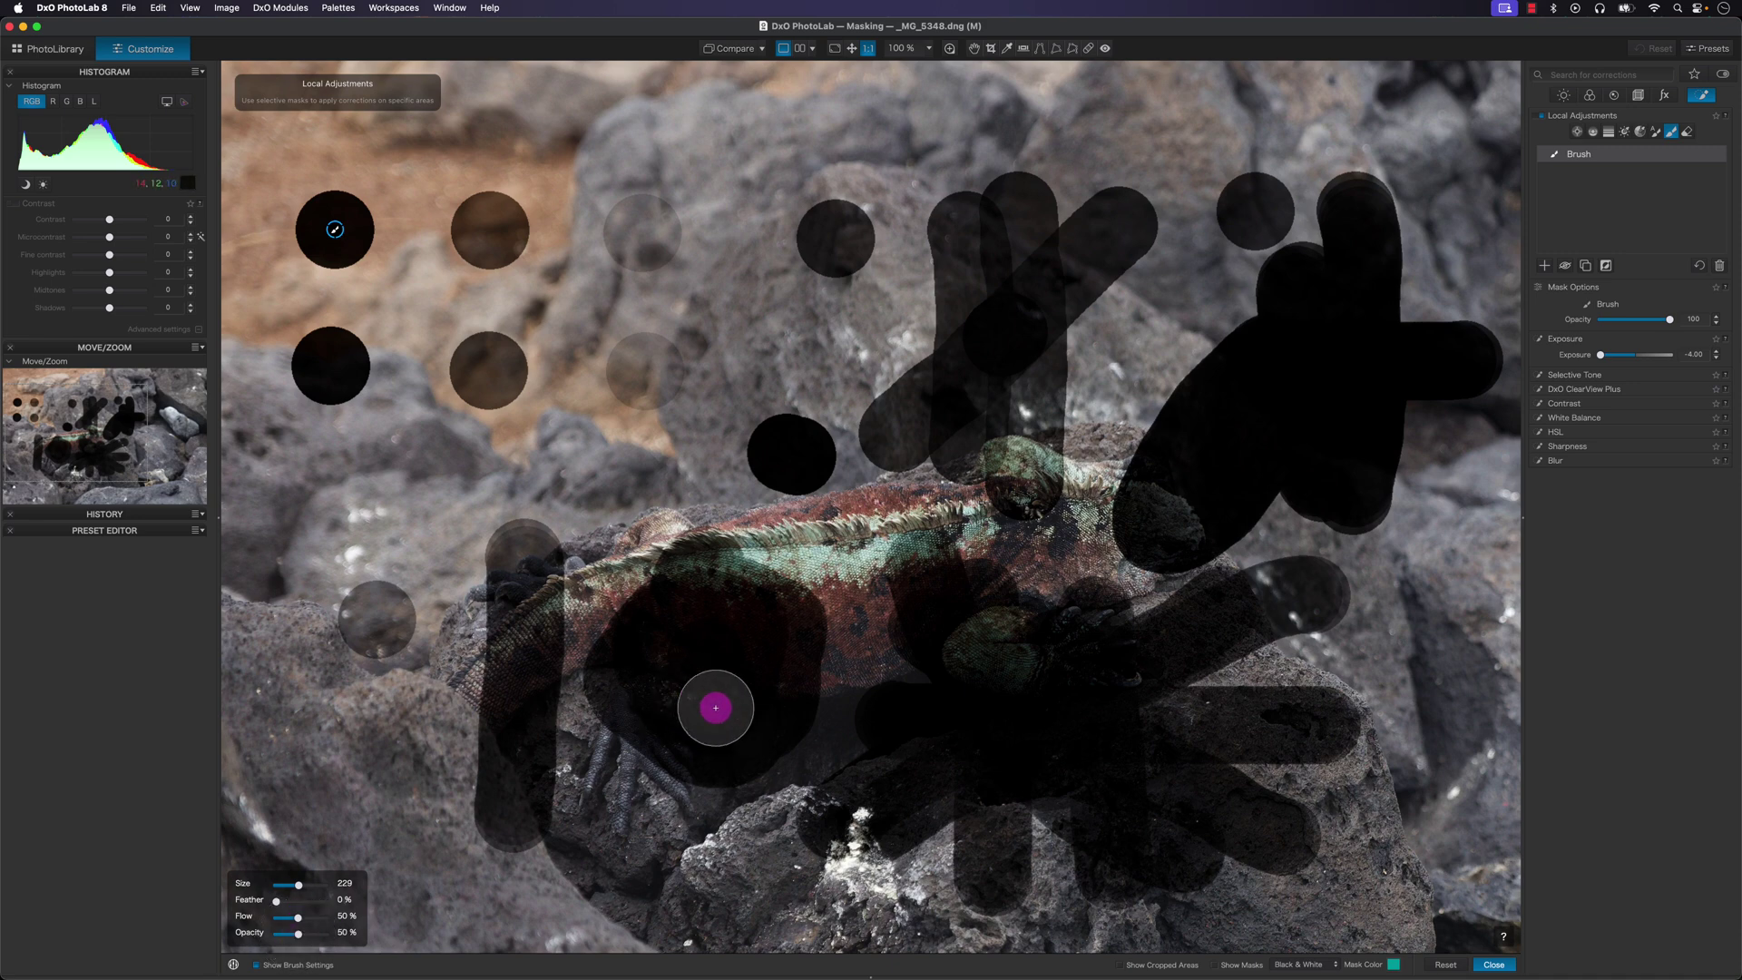
click(779, 350)
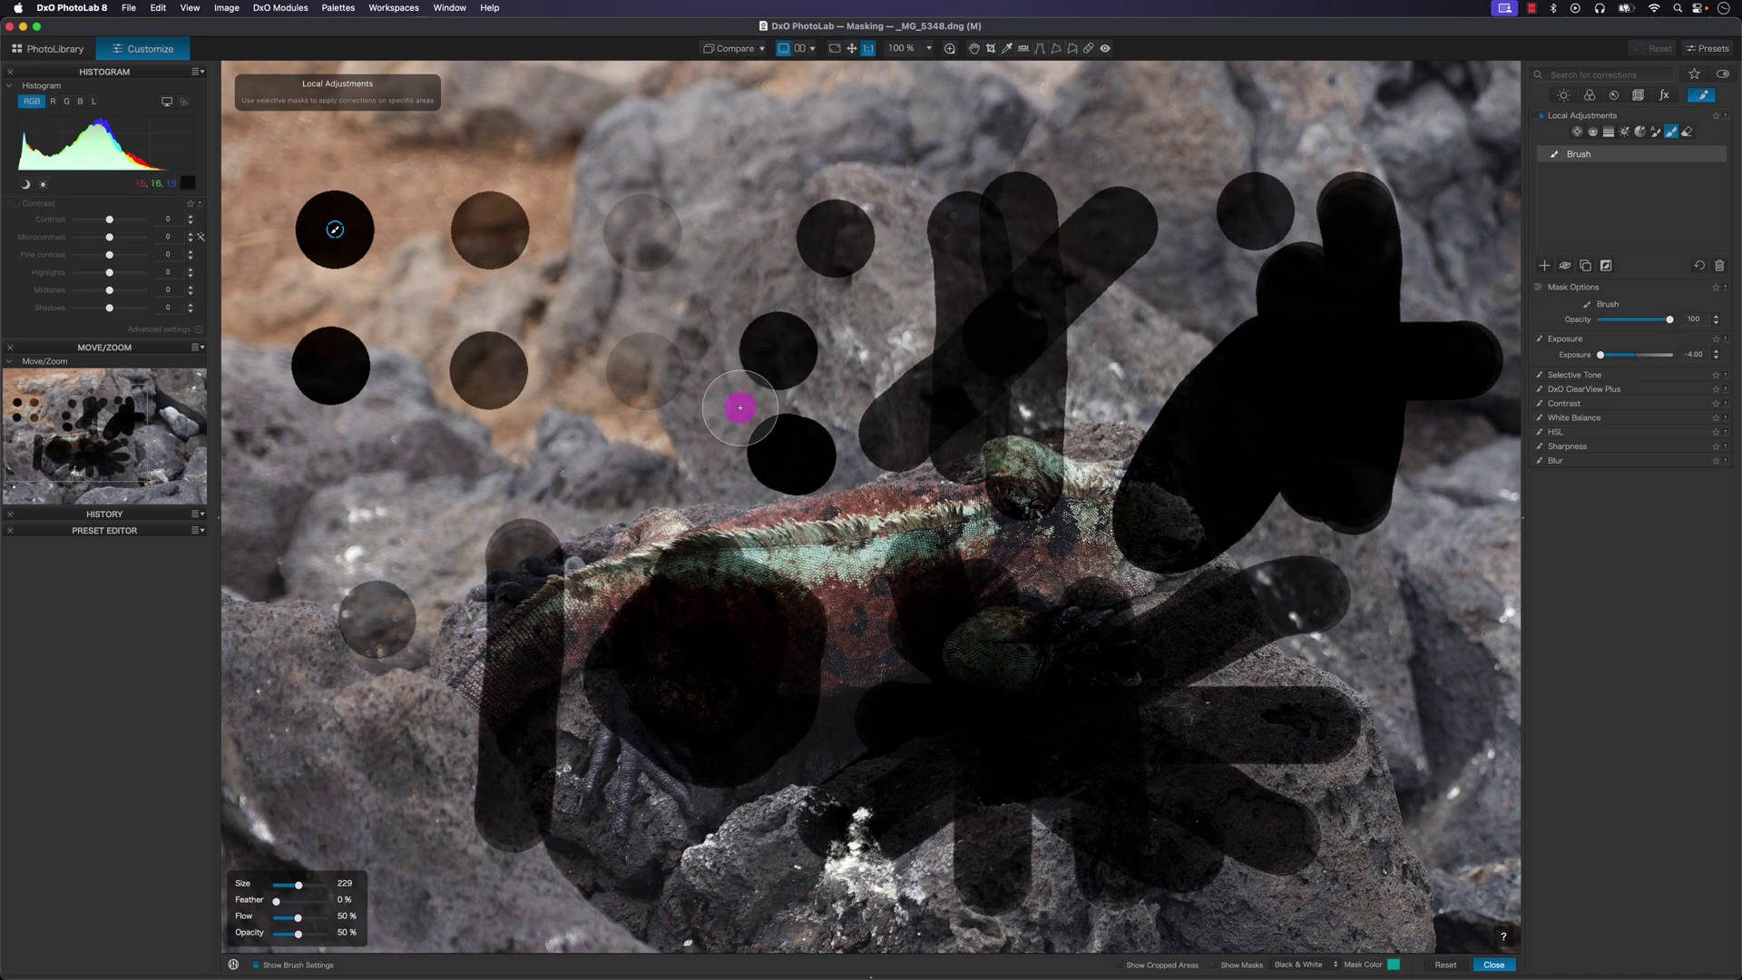
mouse_move(572, 549)
mouse_down()
mouse_move(672, 522)
mouse_move(617, 556)
mouse_up()
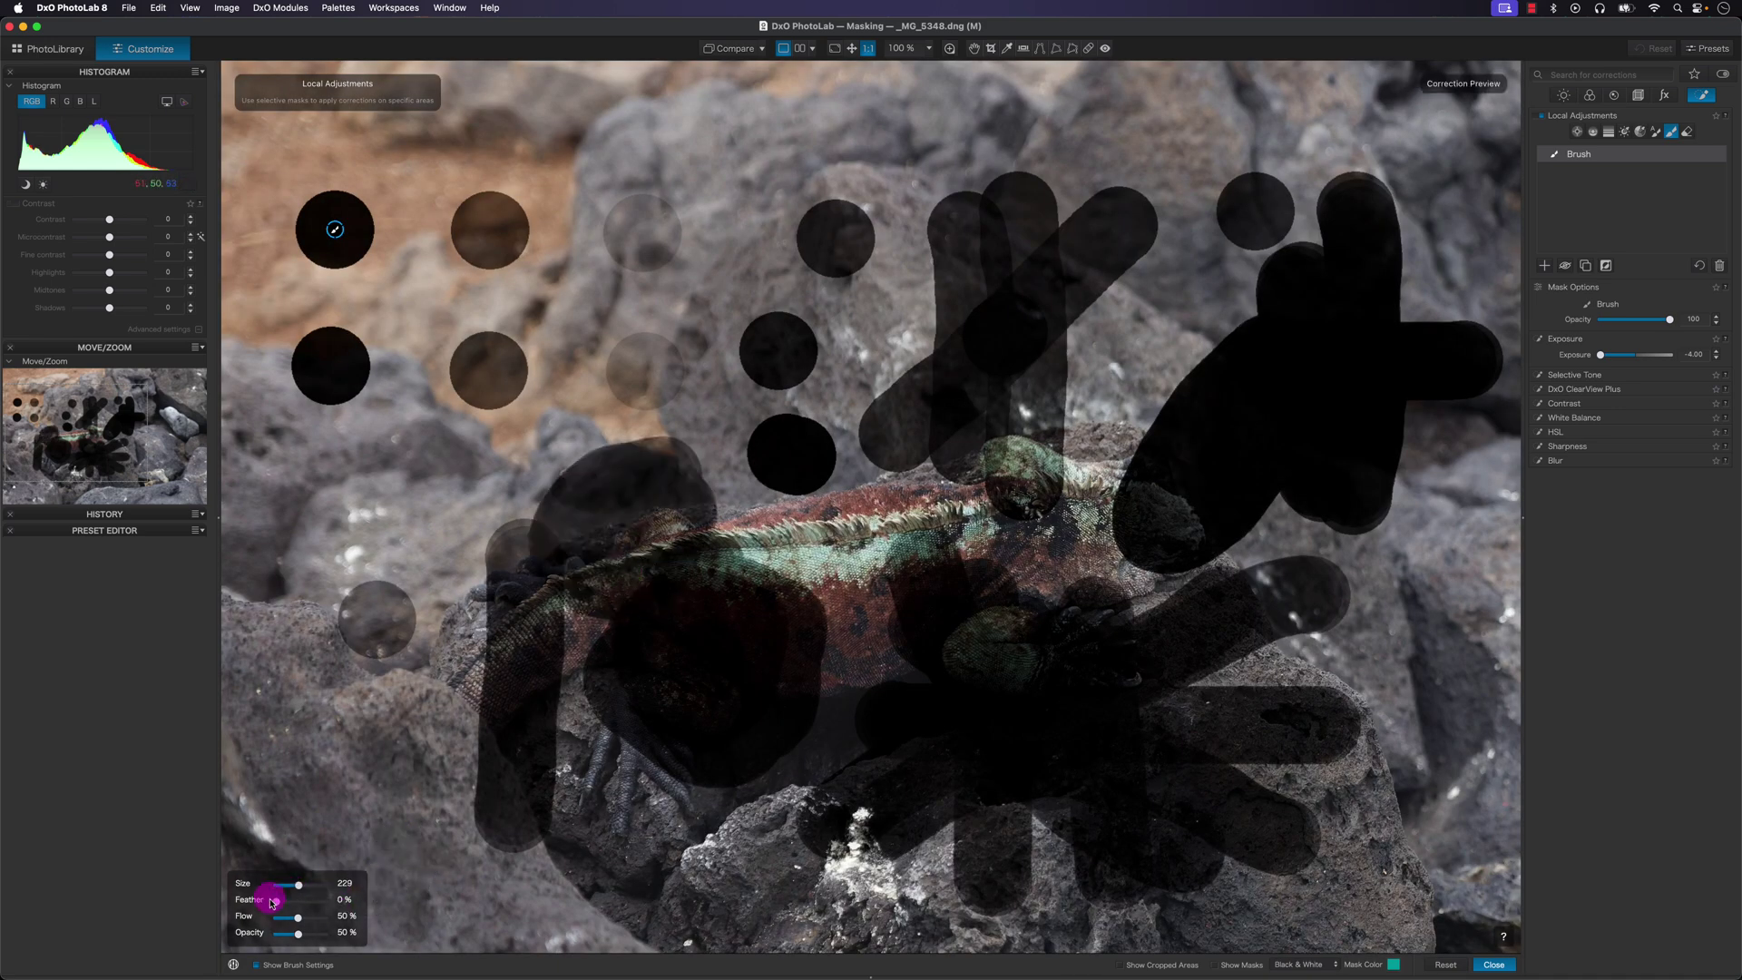
Raise the brush feather to 89% and reset all local adjustments.
drag(277, 899, 320, 904)
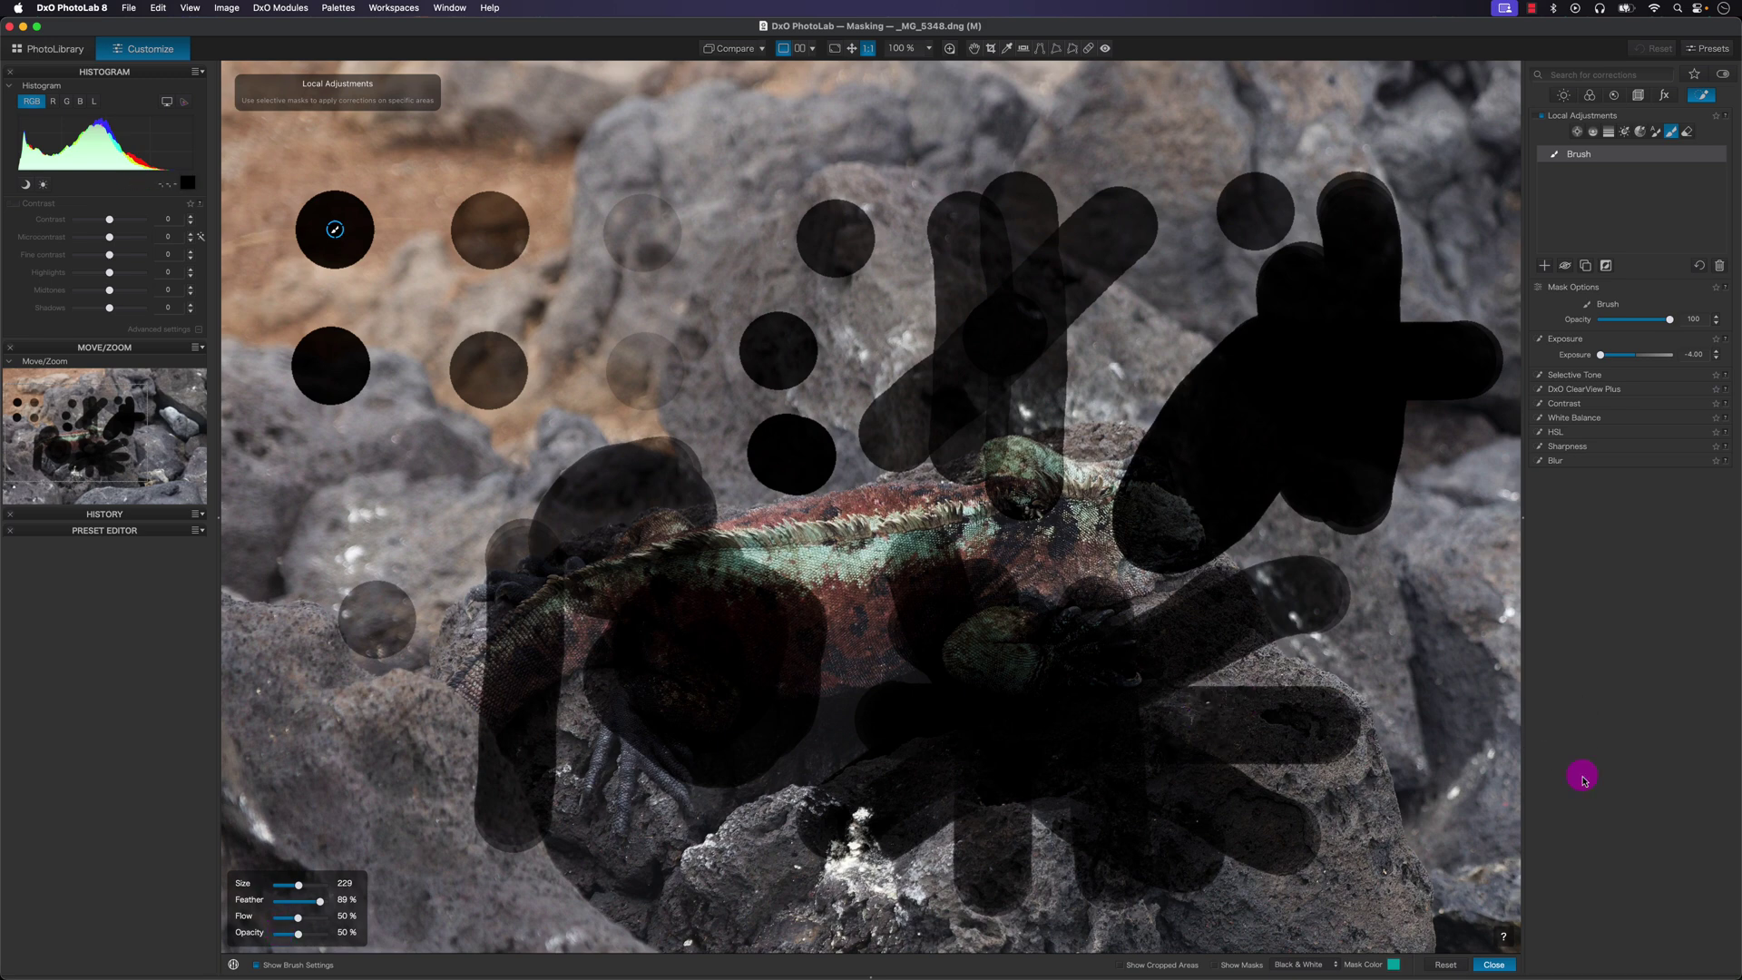
click(1444, 965)
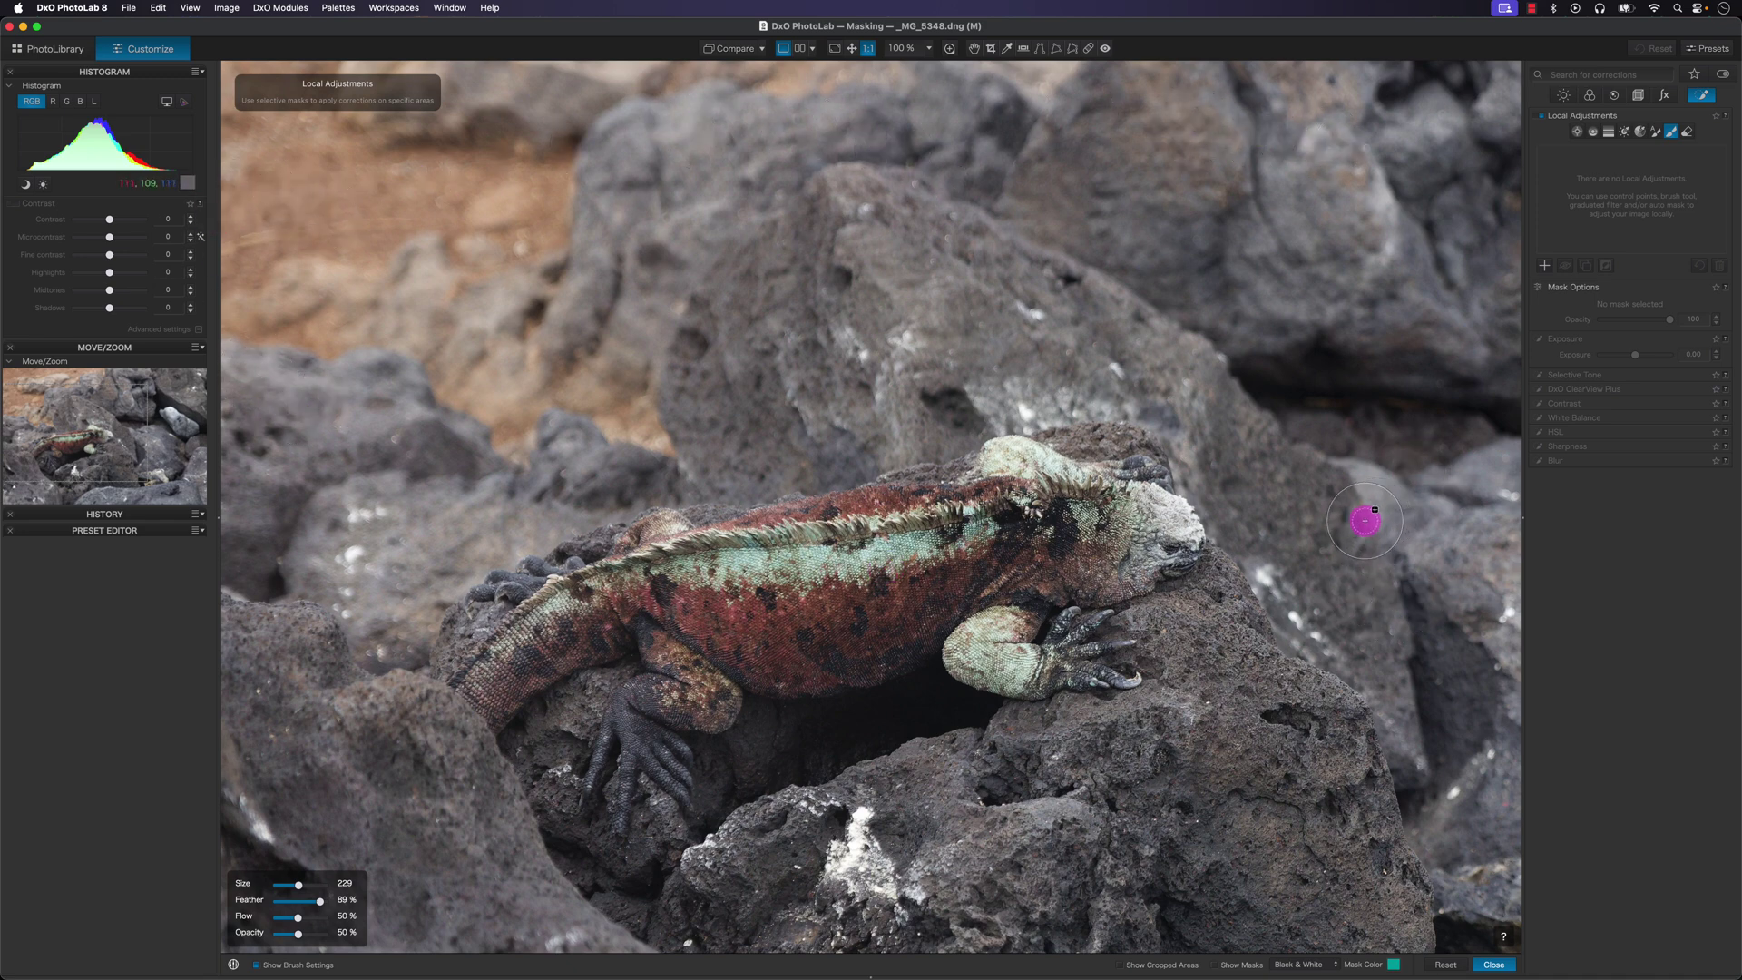
Fit the whole photo in view and set the brush to size 234 with 33% feather.
key(super+0)
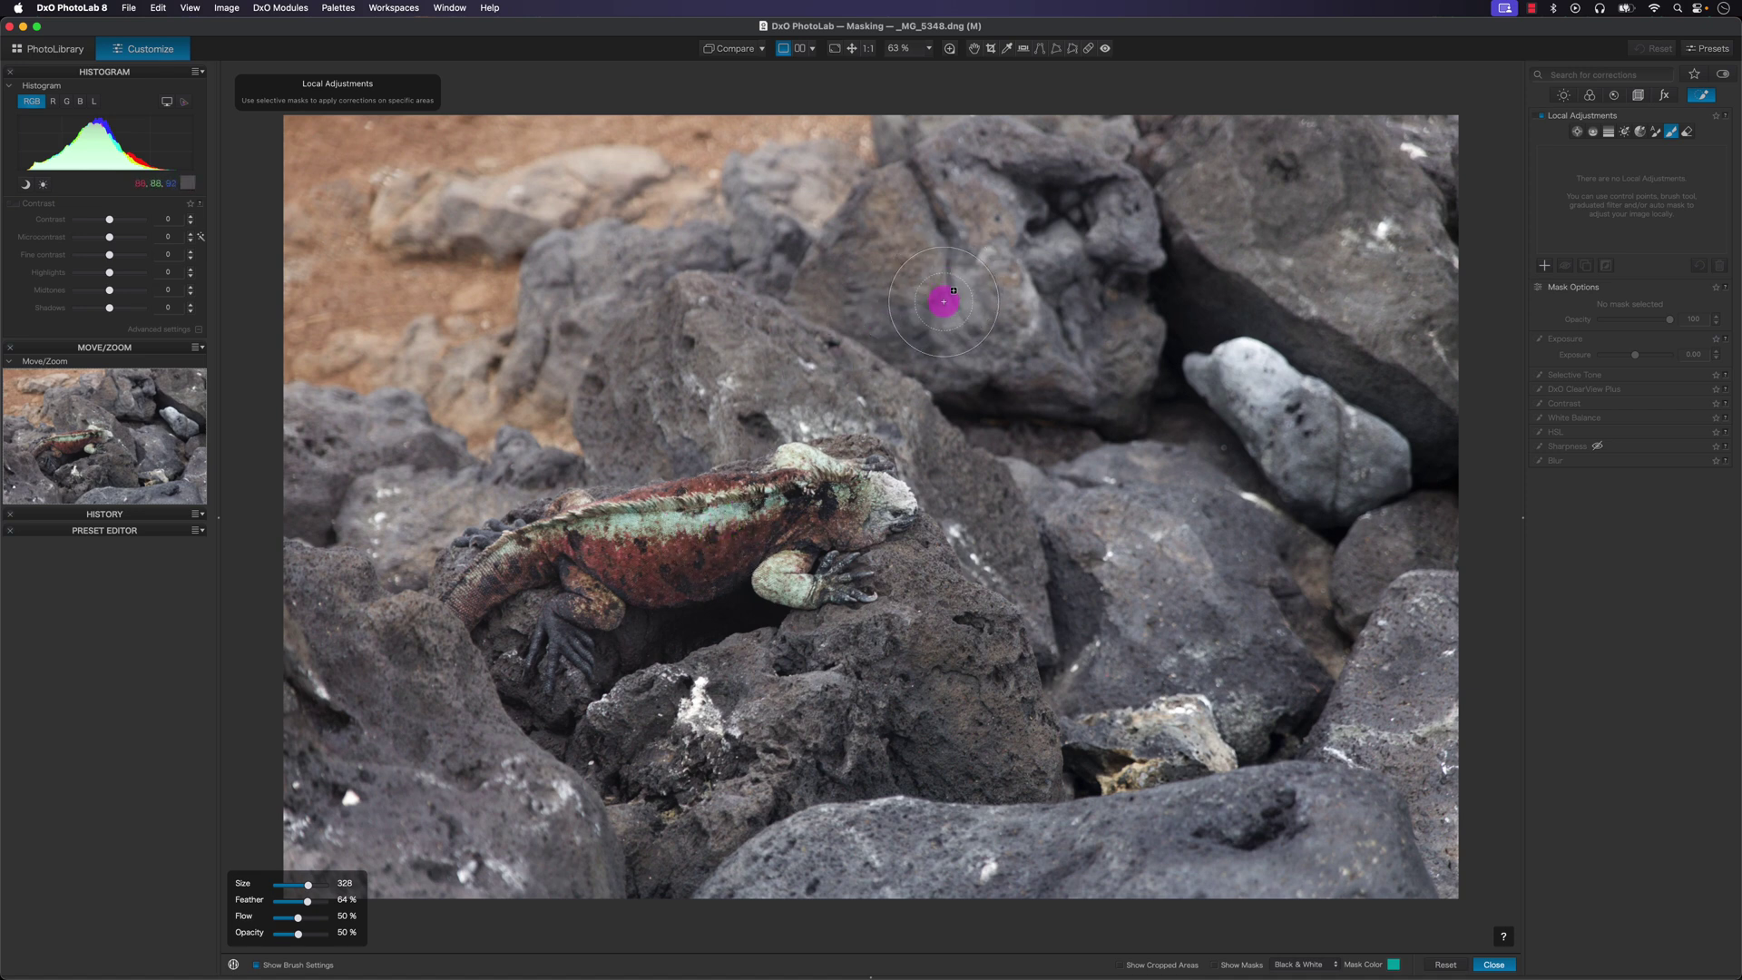
scroll(944, 336, up, 2)
scroll(944, 335, down, 8)
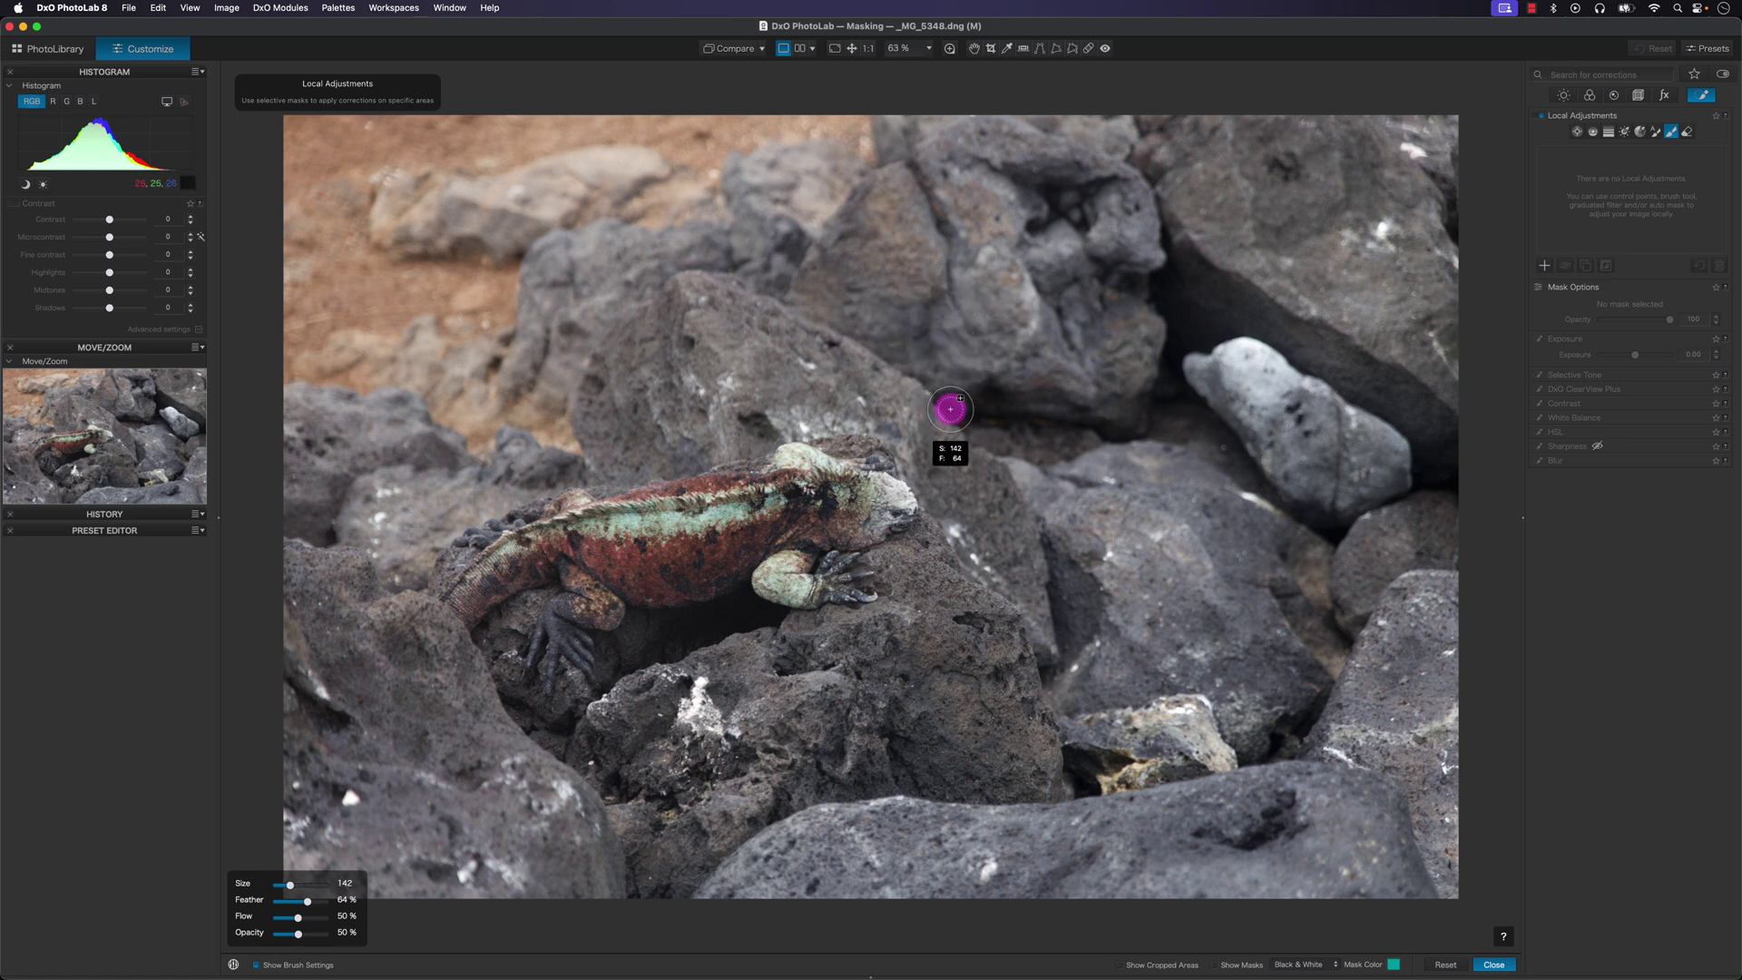
scroll(960, 354, up, 1)
scroll(960, 354, up, 2)
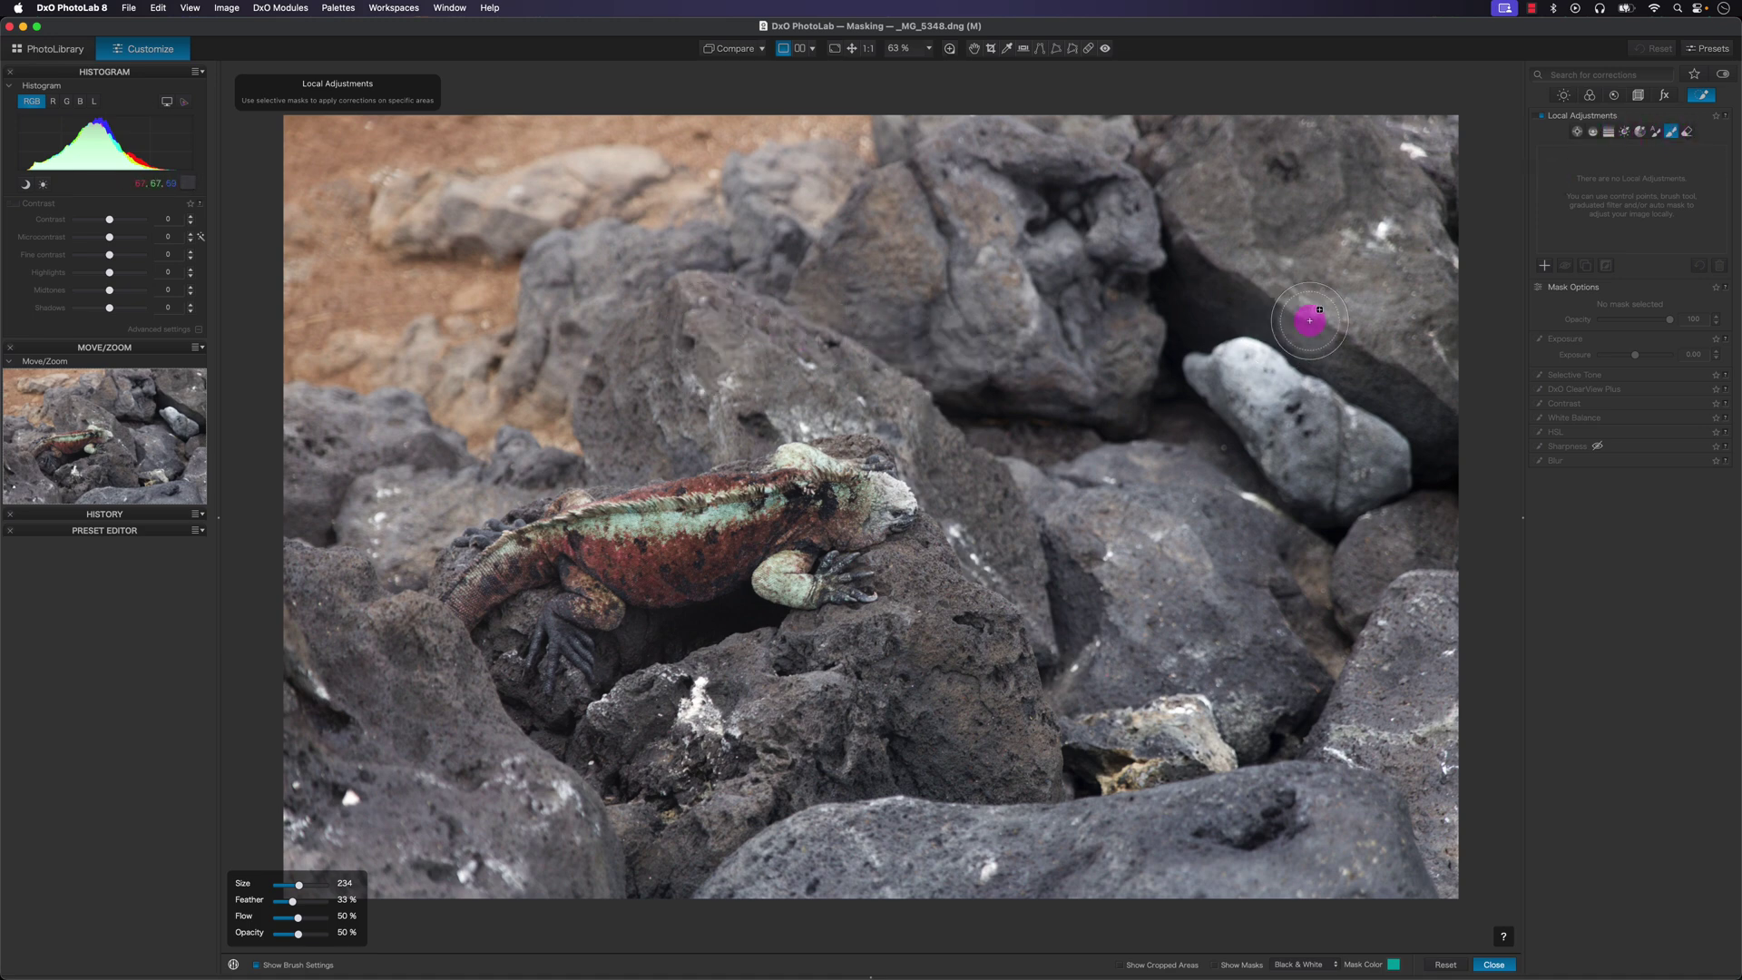
With the mask shown, paint a horizontal stroke at 33% feather, and a second one below it with feather, flow and opacity at 100%.
drag(447, 306, 921, 306)
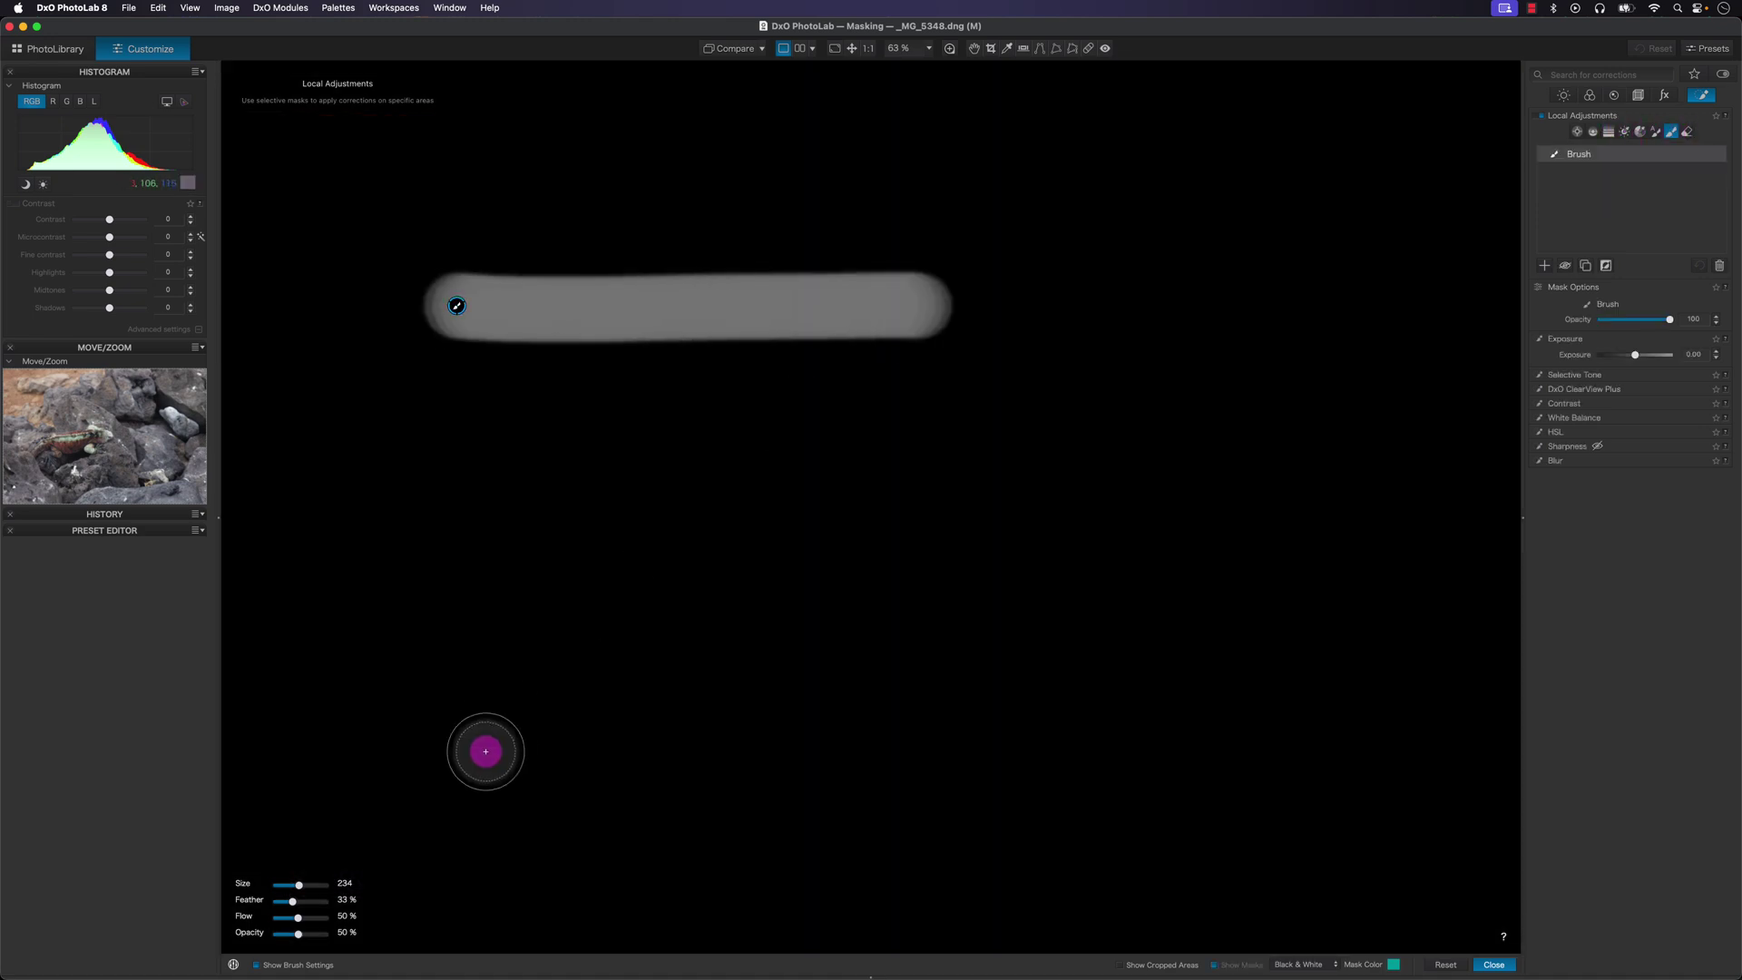
mouse_move(298, 918)
mouse_down()
mouse_move(405, 922)
mouse_move(294, 900)
mouse_move(443, 882)
mouse_up()
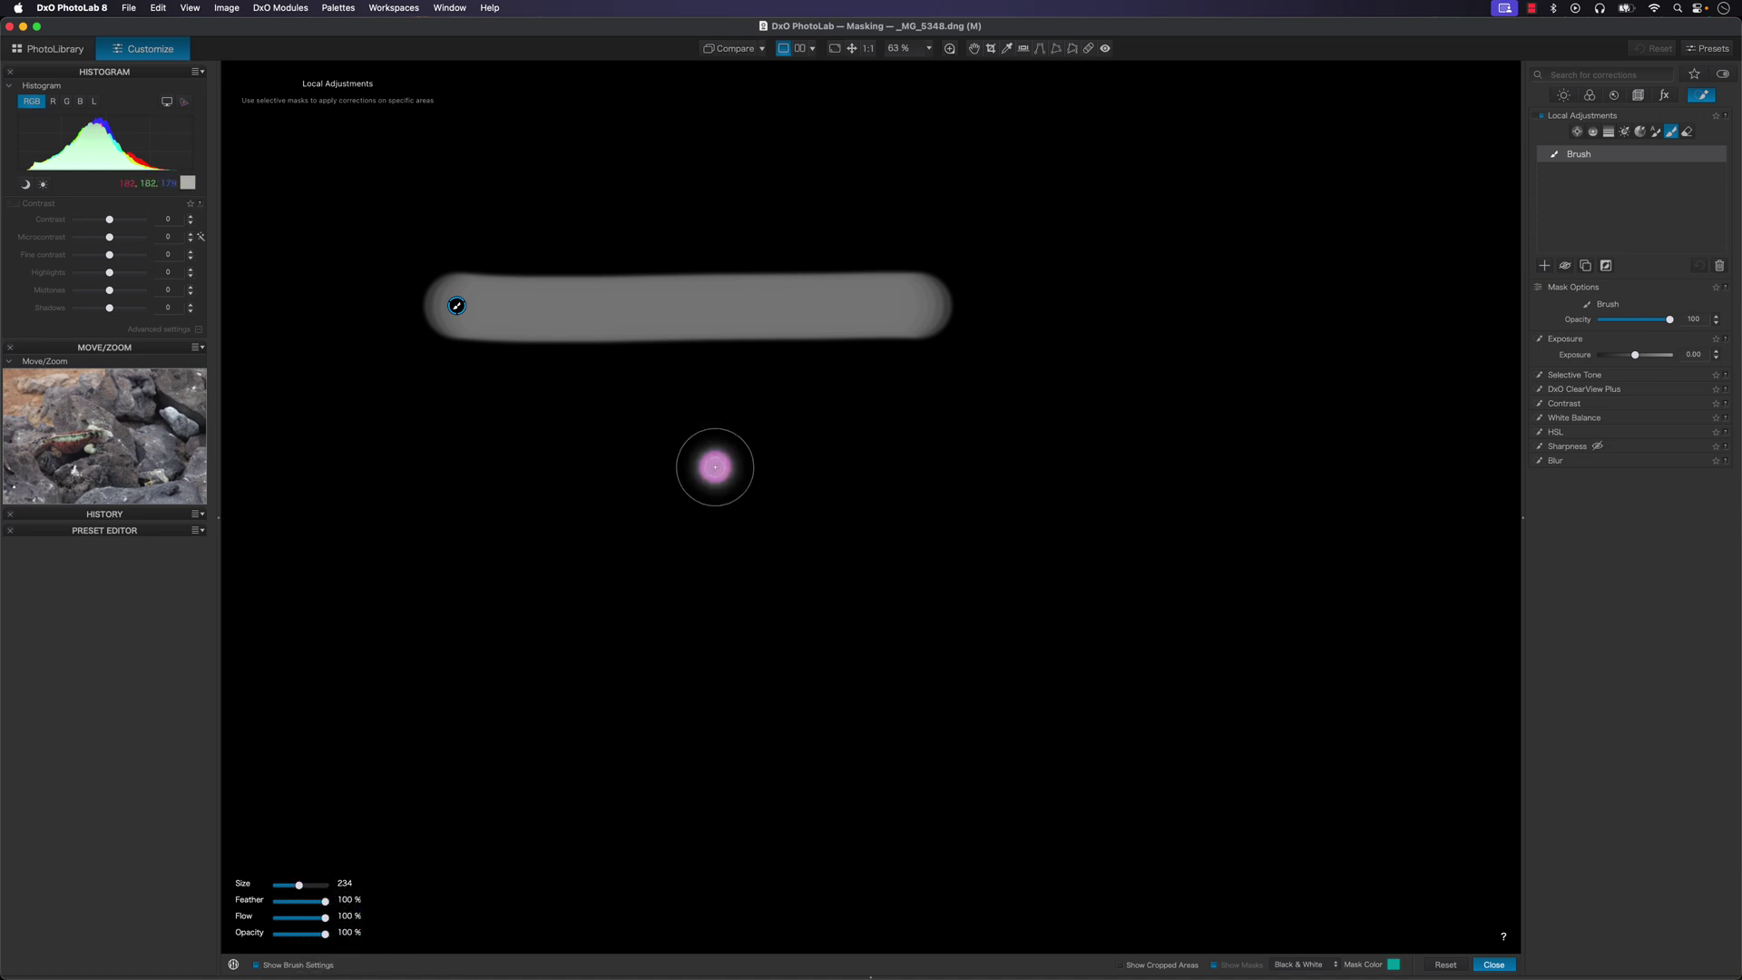
mouse_move(545, 440)
mouse_down()
mouse_move(1156, 405)
mouse_move(1145, 418)
mouse_up()
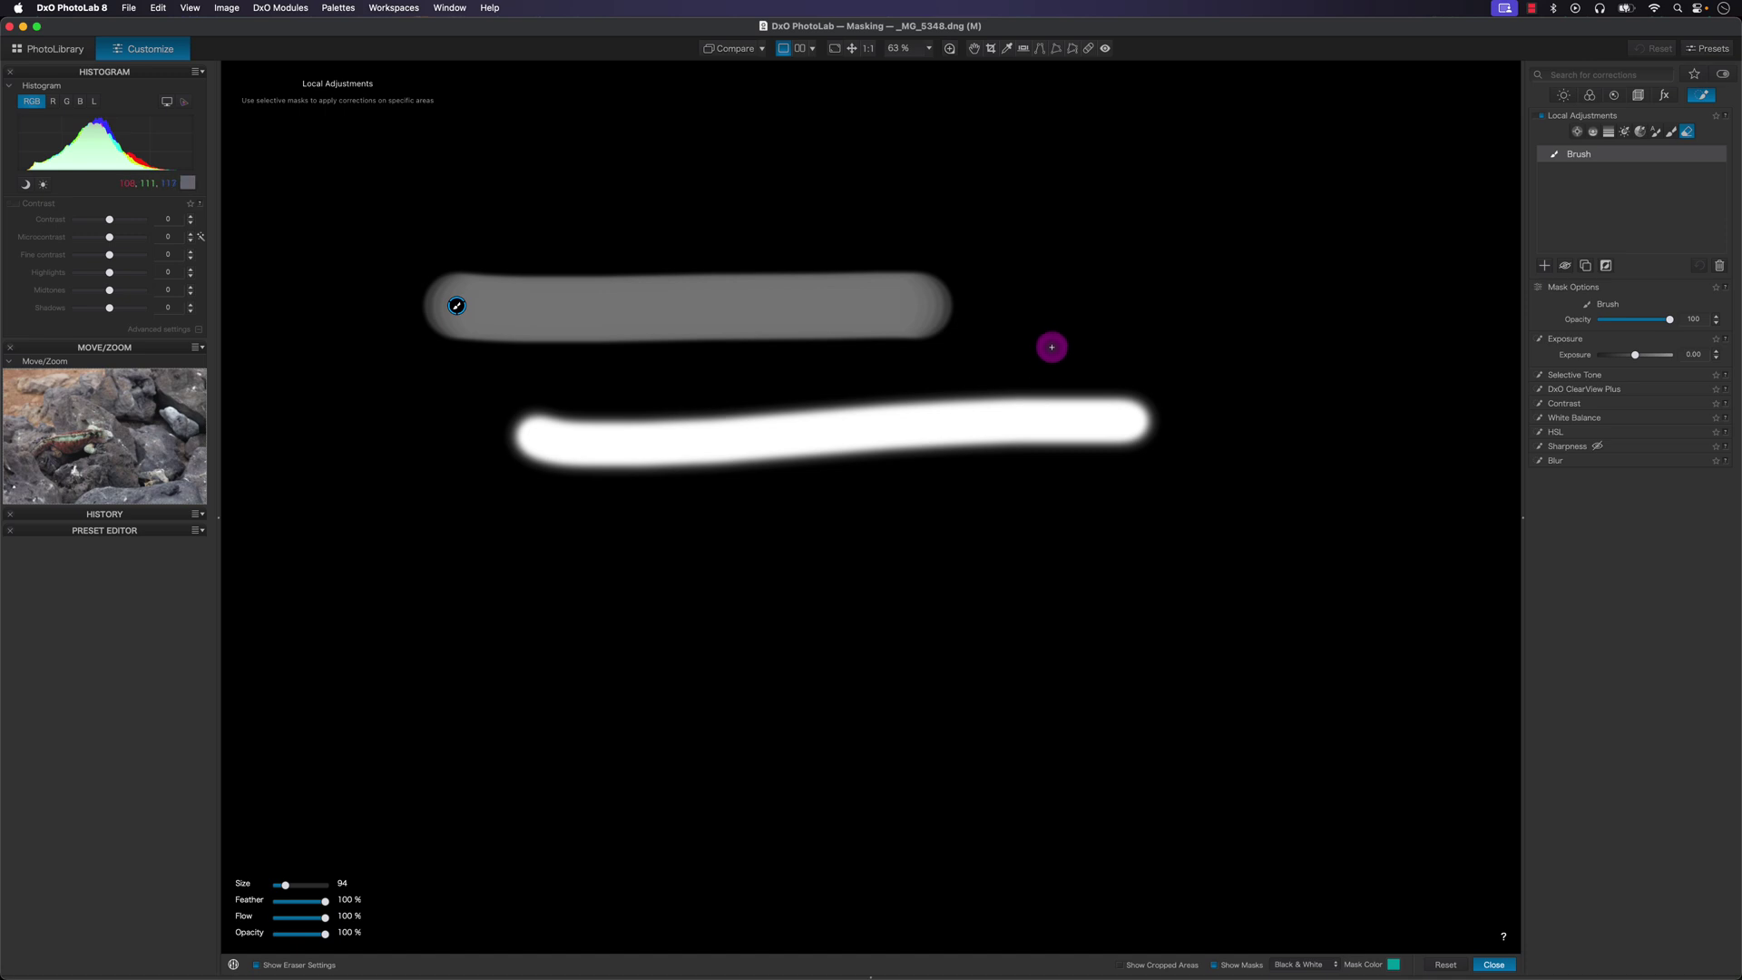
Erase a section of the lower stroke with the size 94 eraser, and thicken its middle with the brush.
mouse_move(1050, 346)
mouse_down()
mouse_move(887, 536)
mouse_move(977, 378)
mouse_move(902, 493)
mouse_move(1031, 428)
mouse_move(1058, 471)
mouse_up()
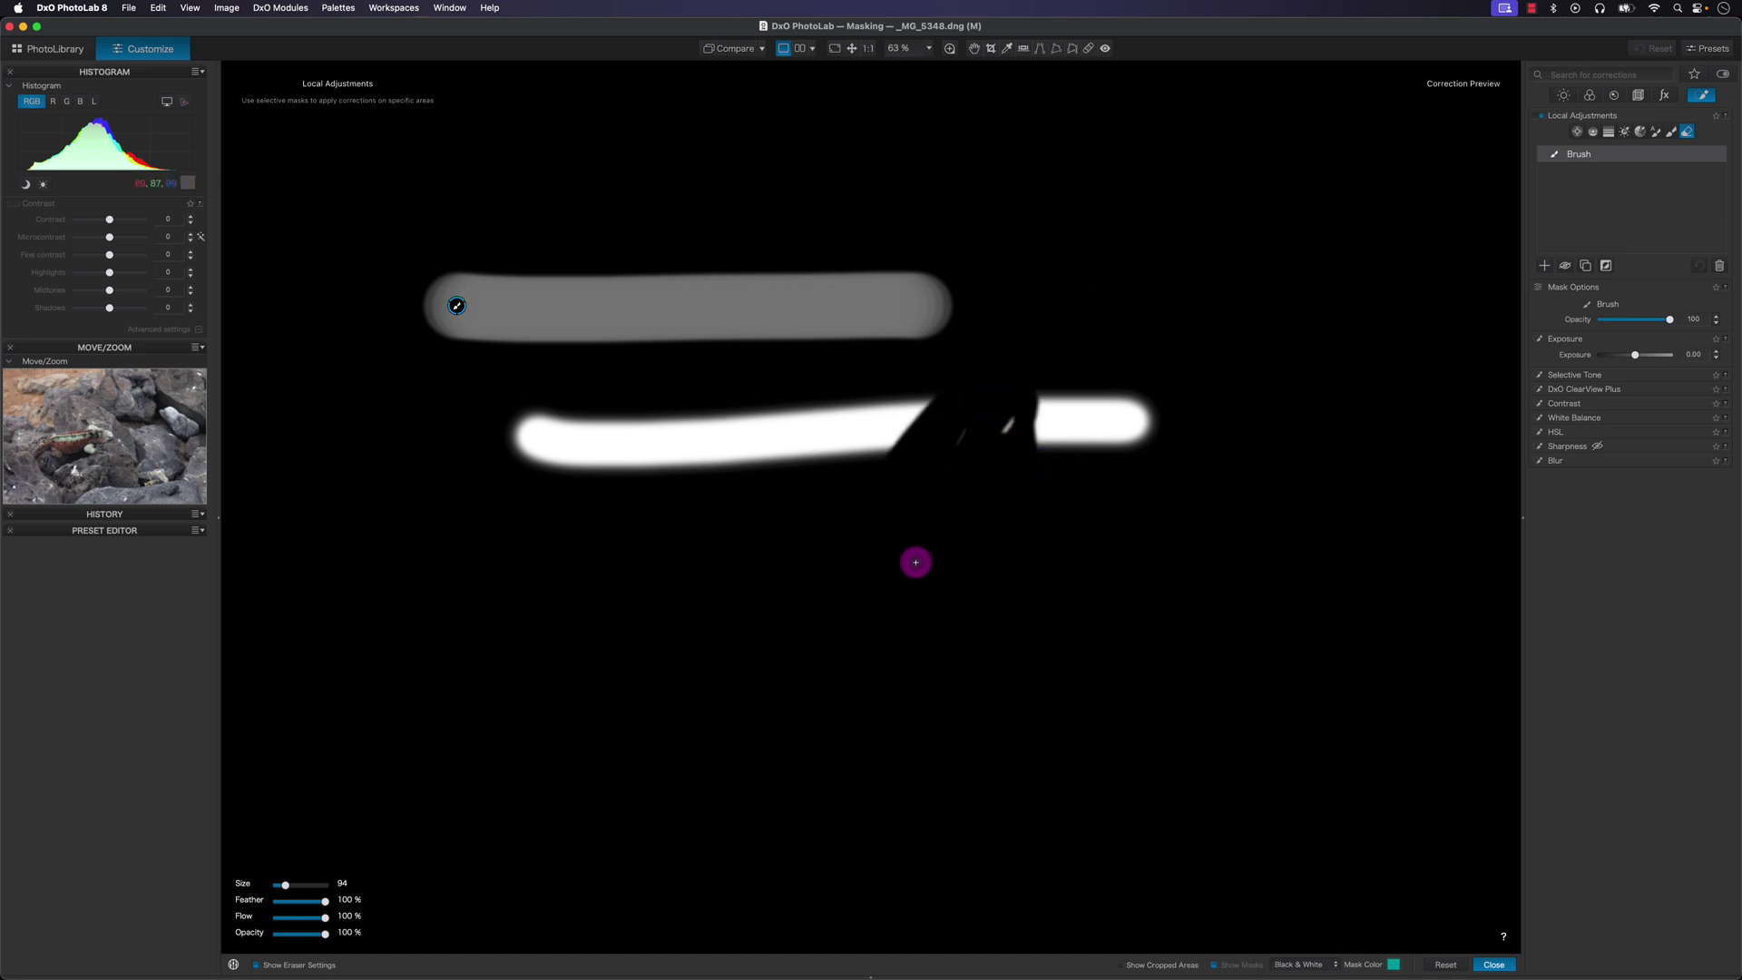
key(b)
mouse_move(794, 390)
mouse_down()
mouse_move(776, 503)
mouse_move(782, 399)
mouse_move(757, 391)
mouse_move(698, 449)
mouse_move(706, 468)
mouse_move(721, 446)
mouse_move(712, 481)
mouse_up()
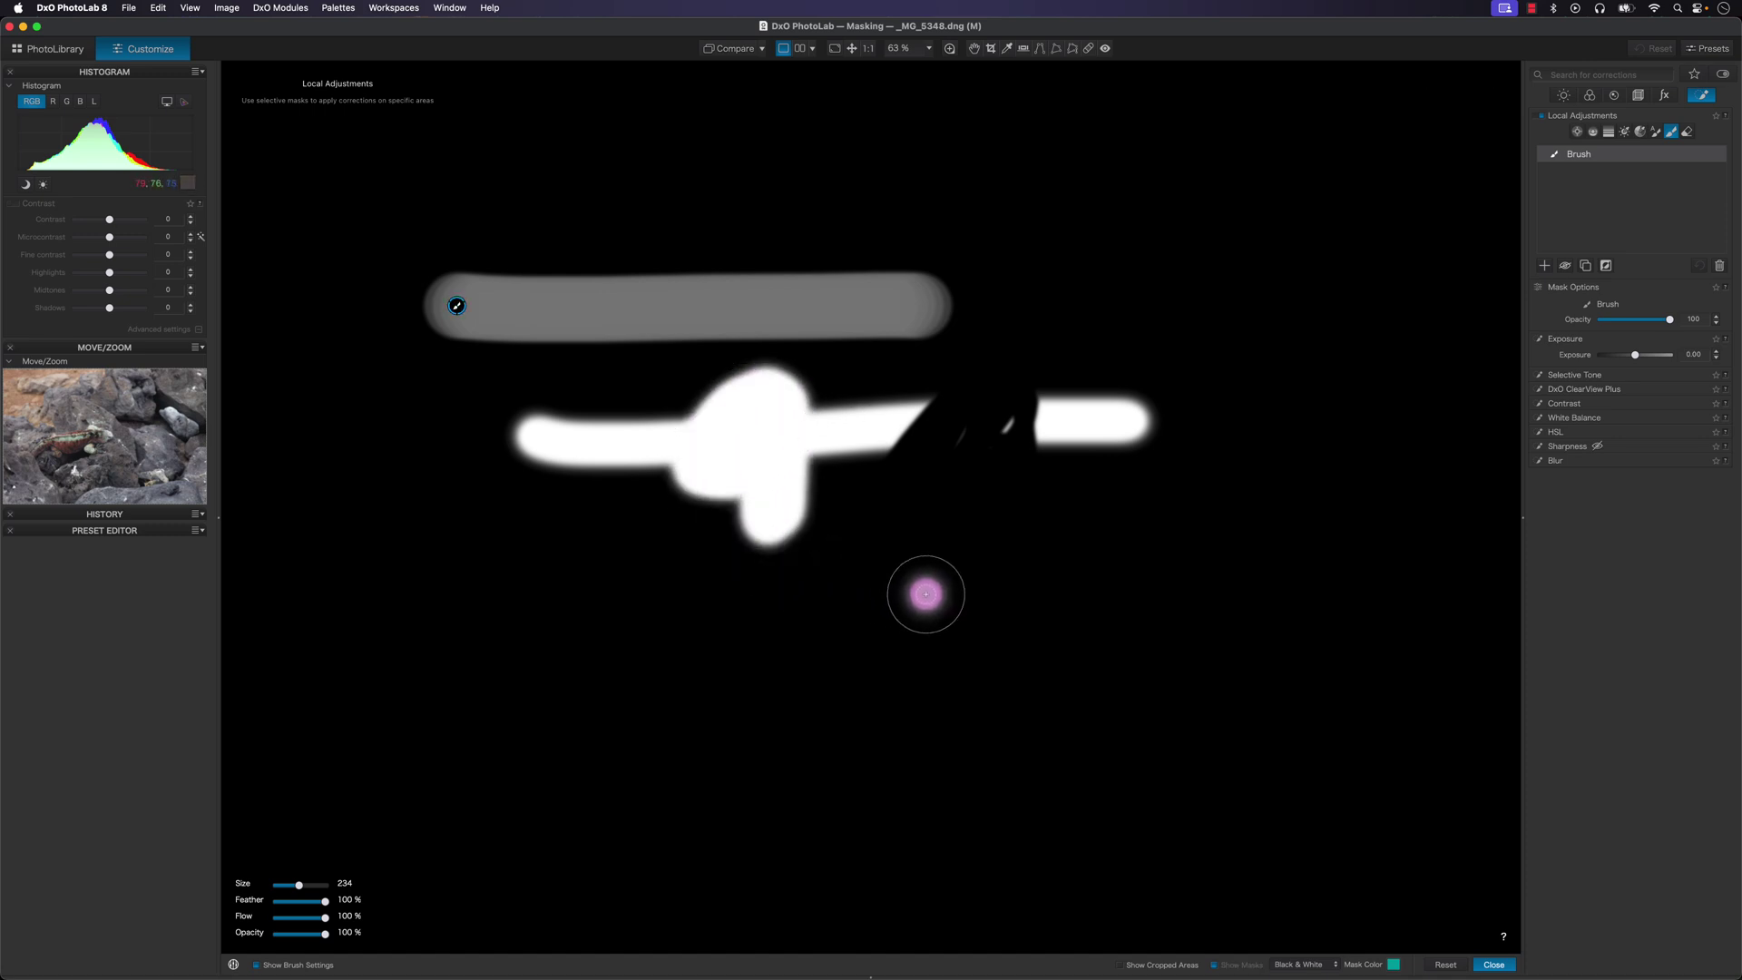
Erase two more sections of the lower stroke, return to the brush, and reset all local adjustments.
key(e)
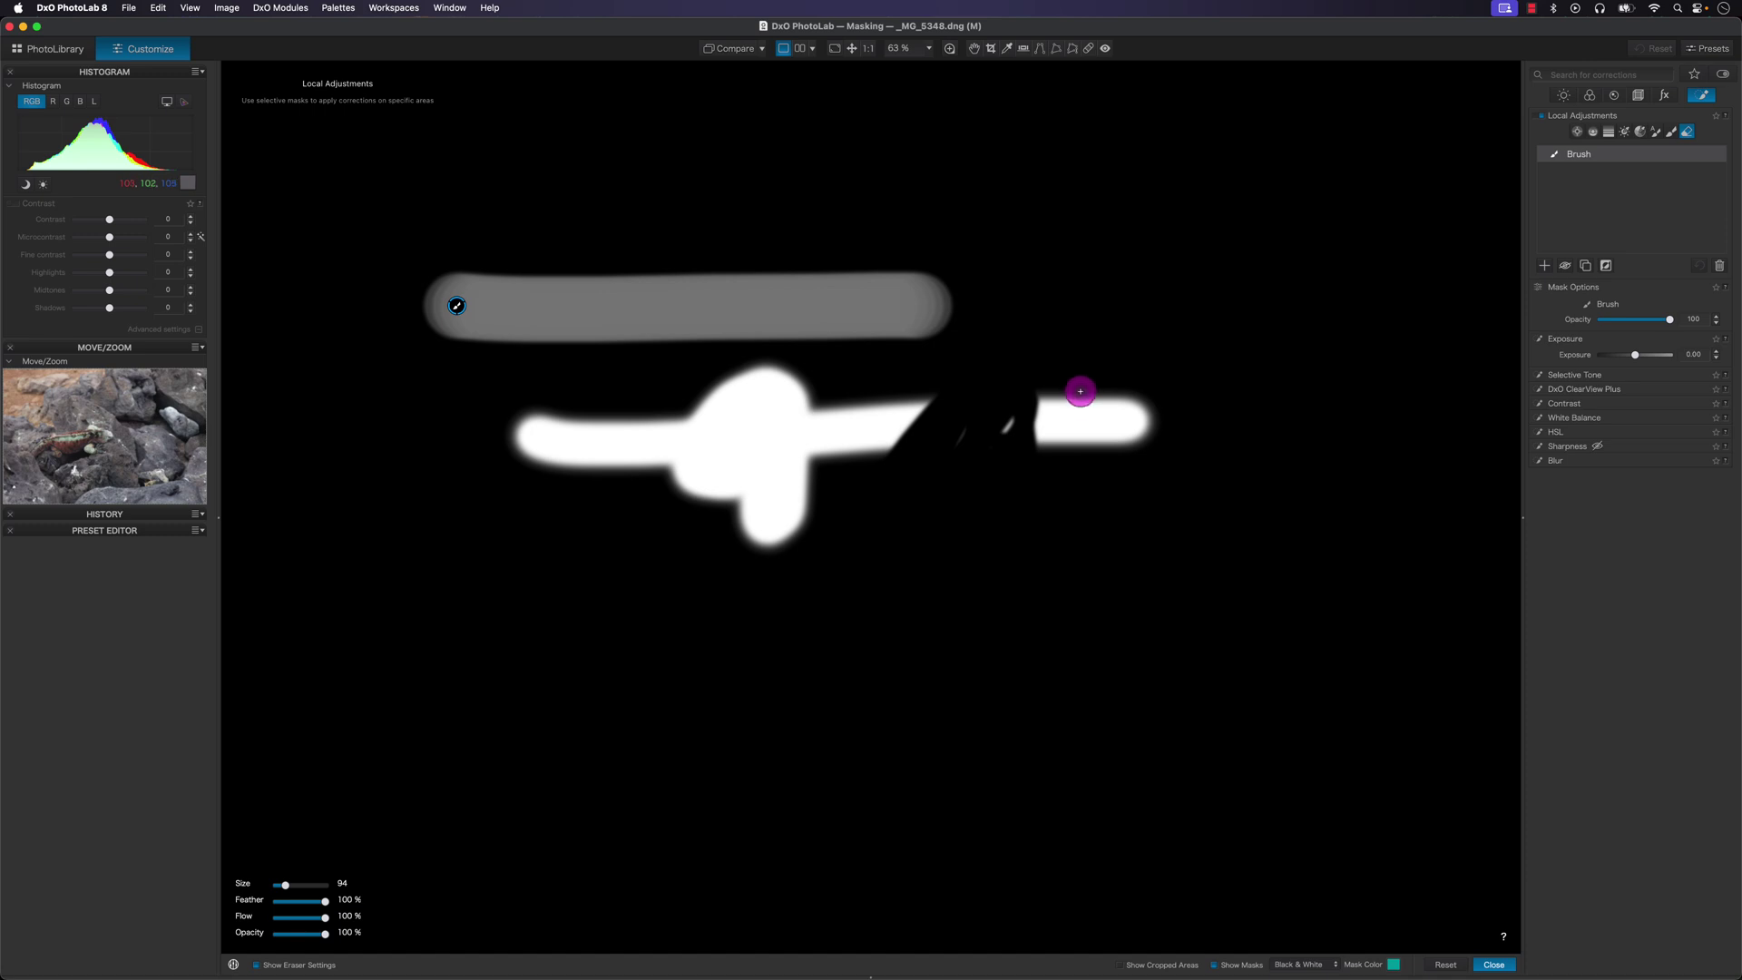
mouse_move(1082, 387)
mouse_down()
mouse_move(1074, 509)
mouse_move(1085, 440)
mouse_move(1073, 378)
mouse_move(1053, 376)
mouse_move(999, 498)
mouse_move(943, 528)
mouse_up()
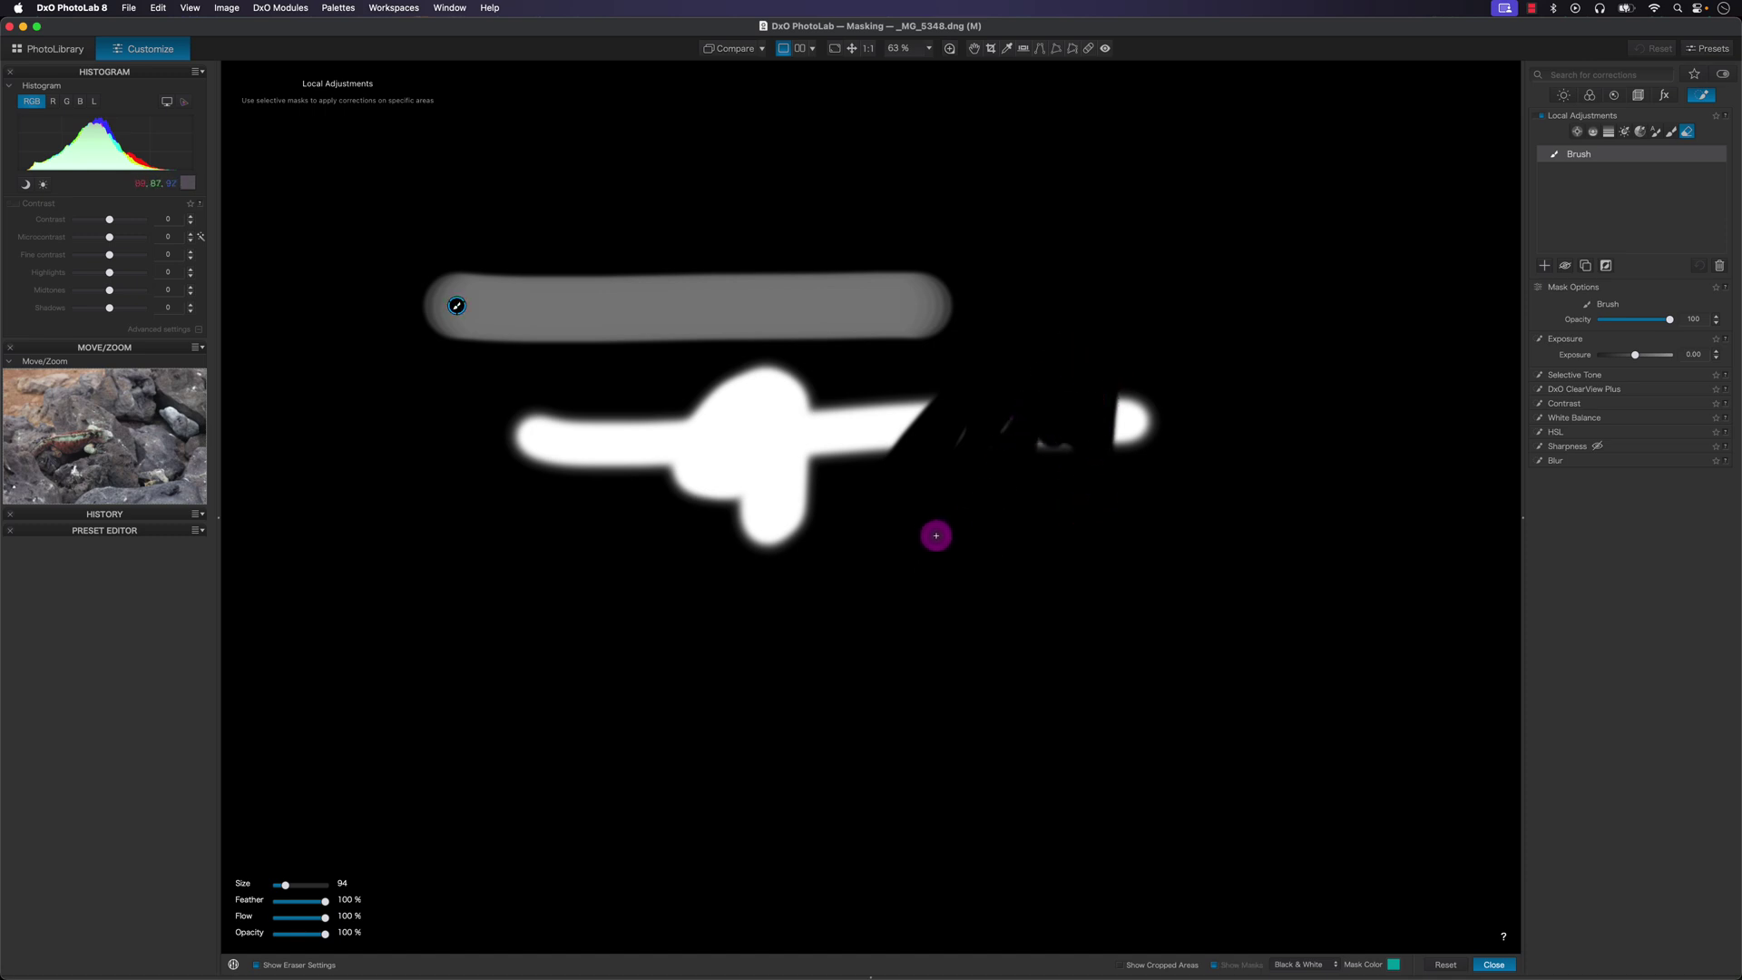
key(b)
key(e)
mouse_move(887, 384)
mouse_down()
mouse_move(813, 458)
mouse_move(831, 398)
mouse_move(781, 411)
mouse_move(739, 431)
mouse_move(725, 479)
mouse_move(720, 433)
mouse_move(690, 526)
mouse_up()
key(b)
click(1445, 965)
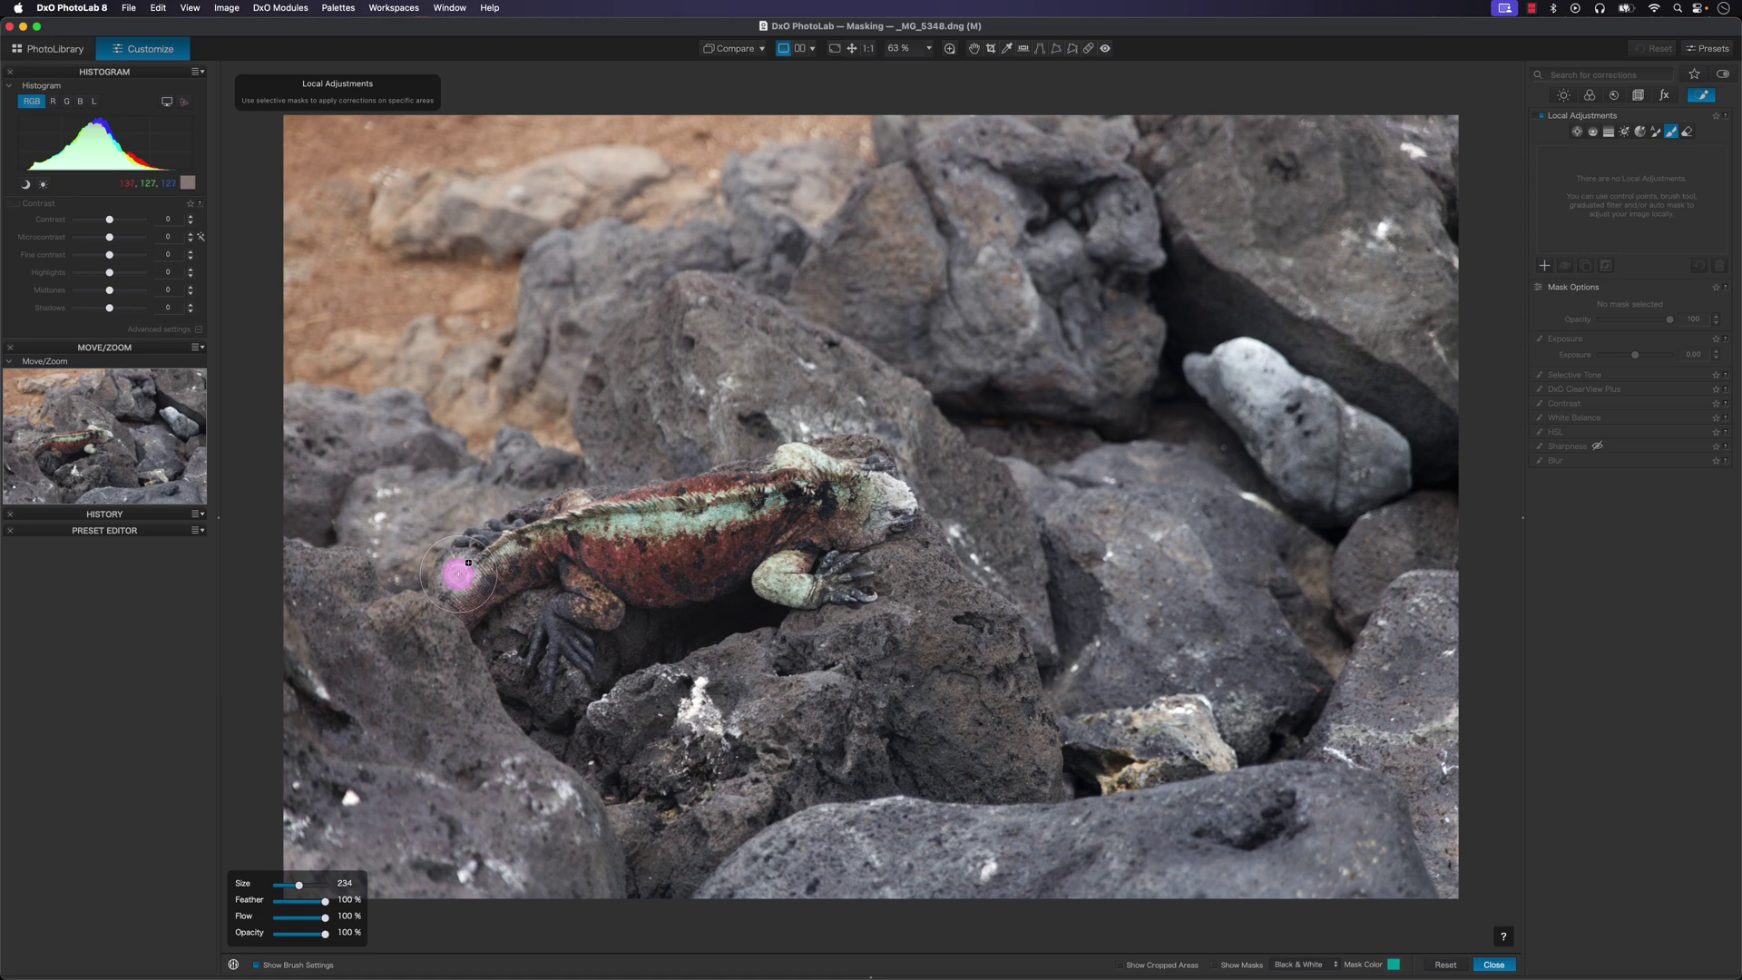
At 100% zoom, paint a first mask spot on the iguana's back with the size 234 brush and display masks as Color Overlay.
scroll(663, 547, up, 5)
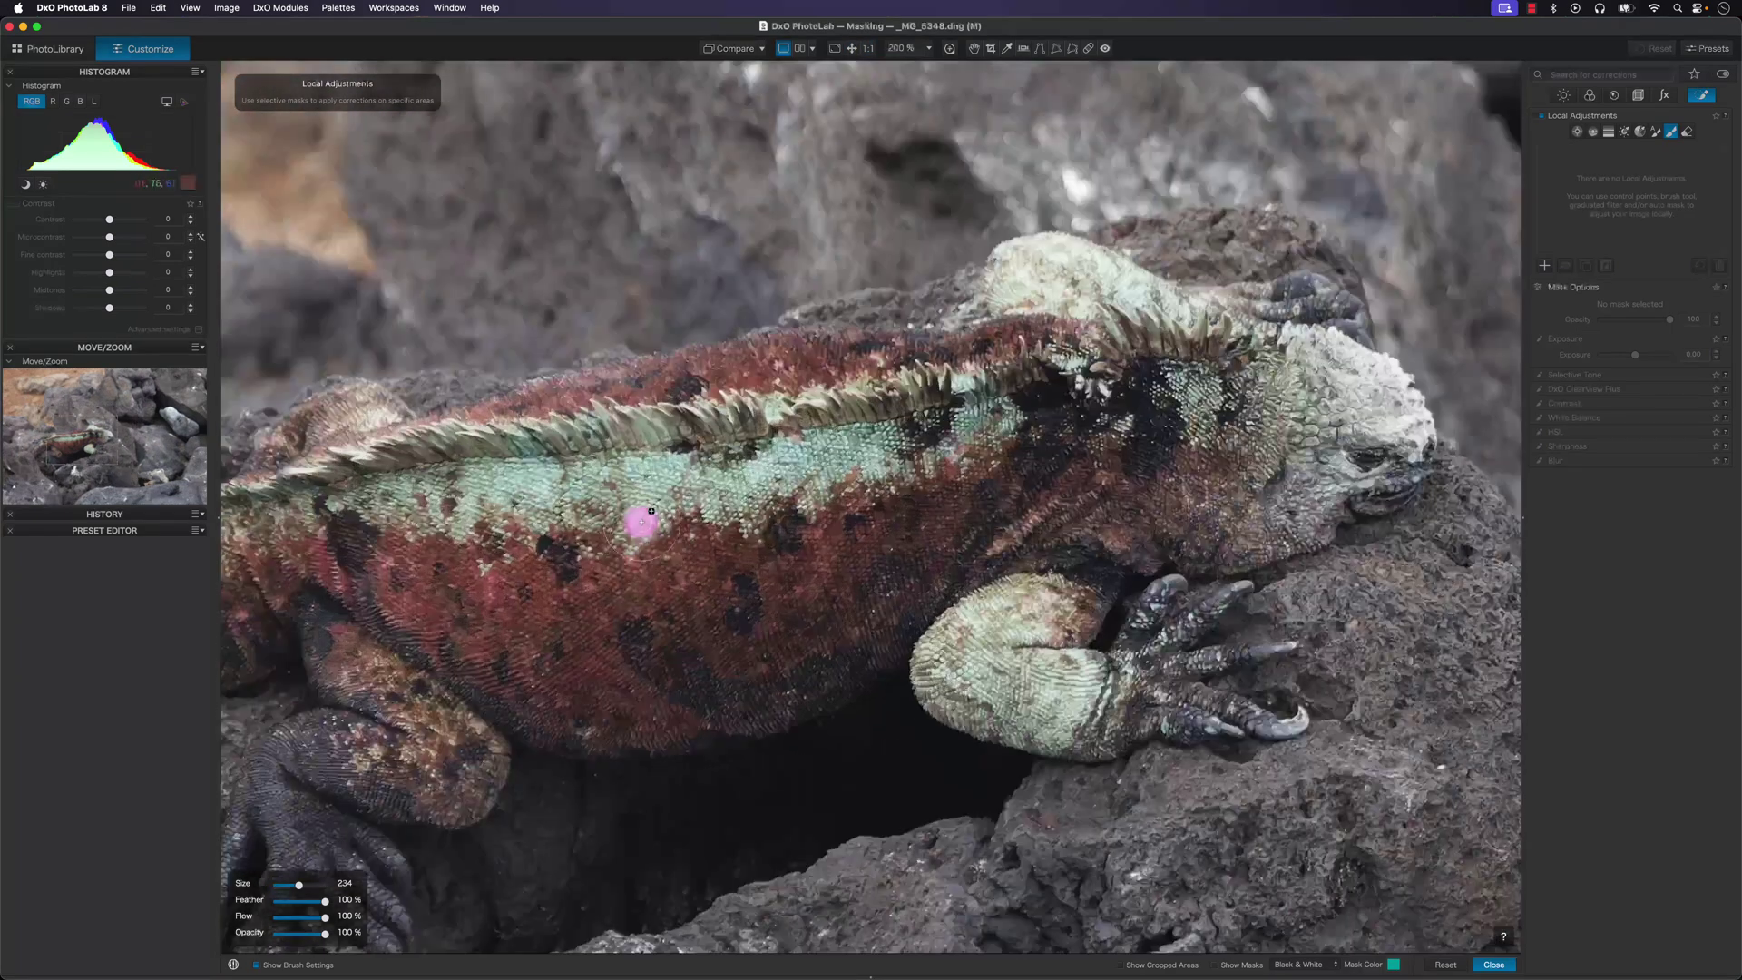
drag(921, 358, 1155, 373)
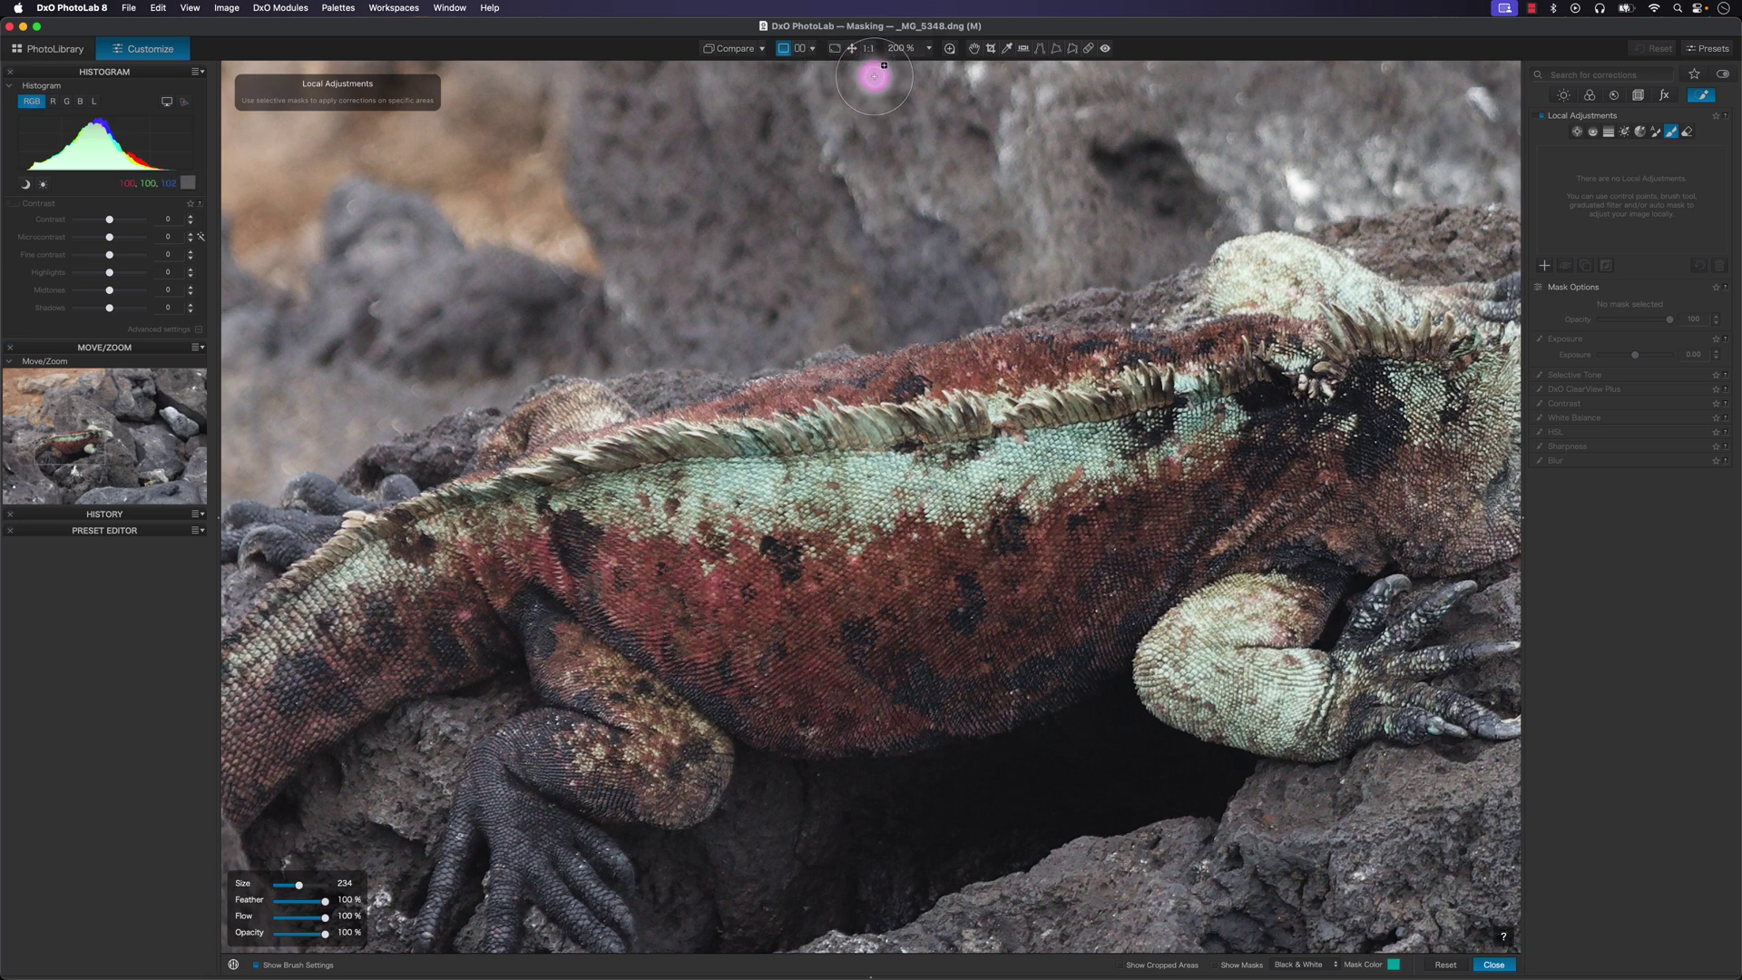
click(869, 50)
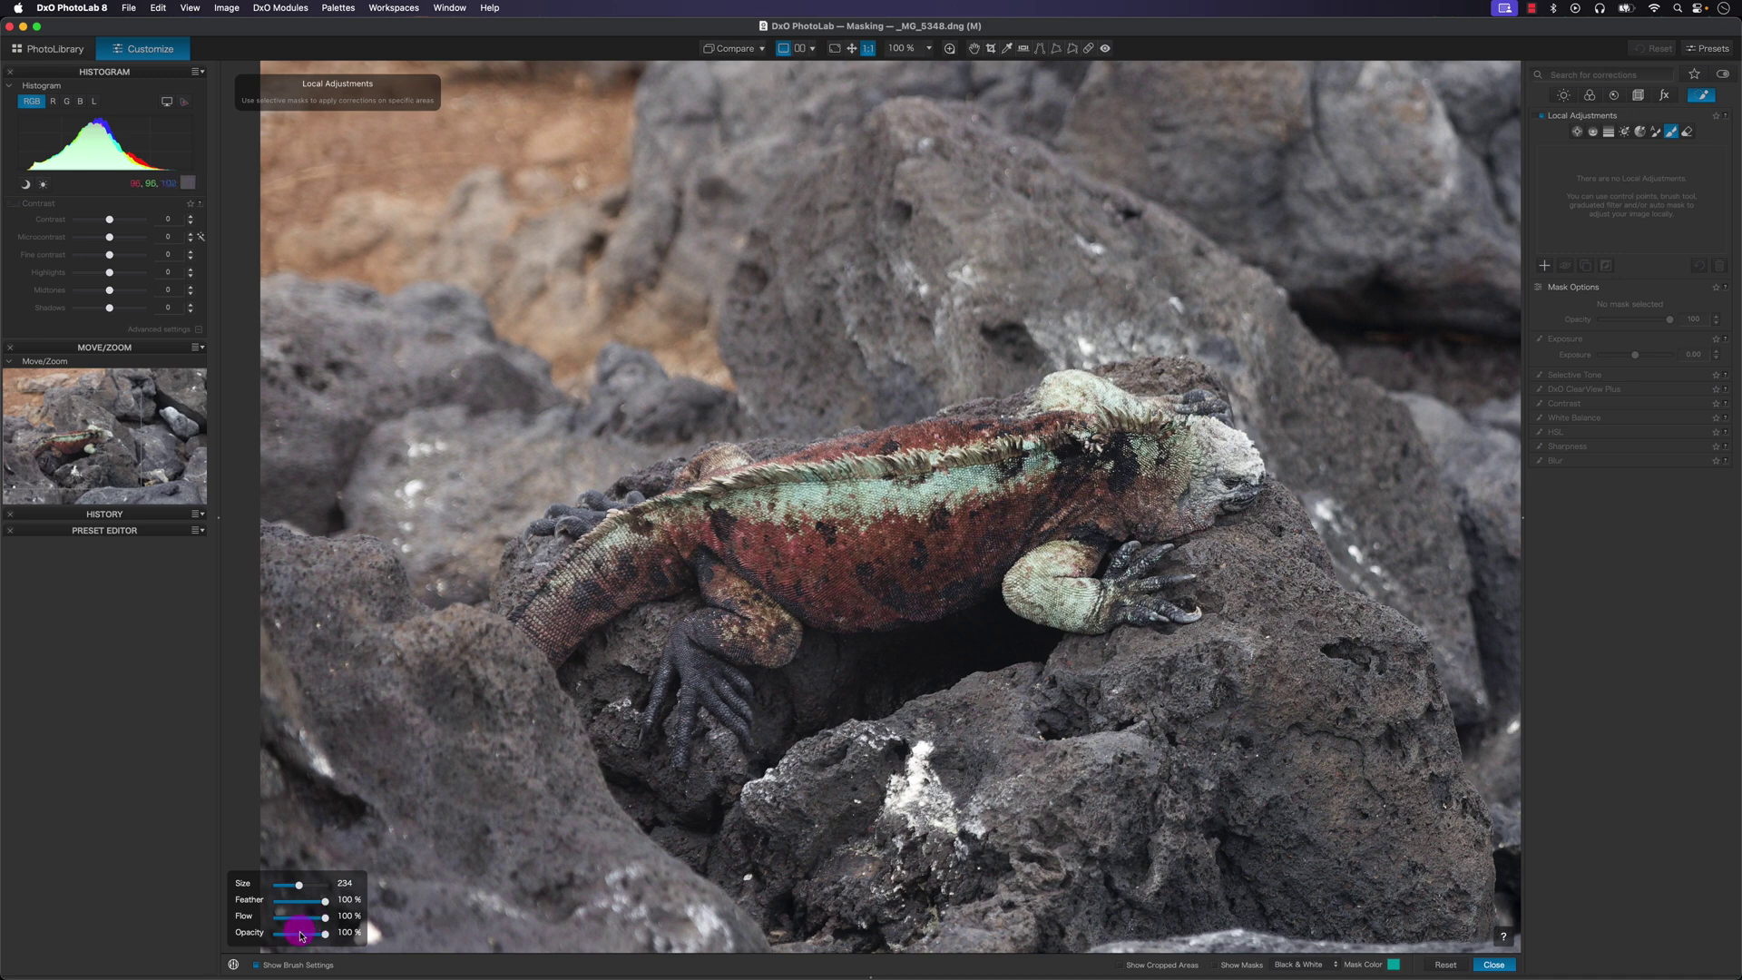
click(886, 501)
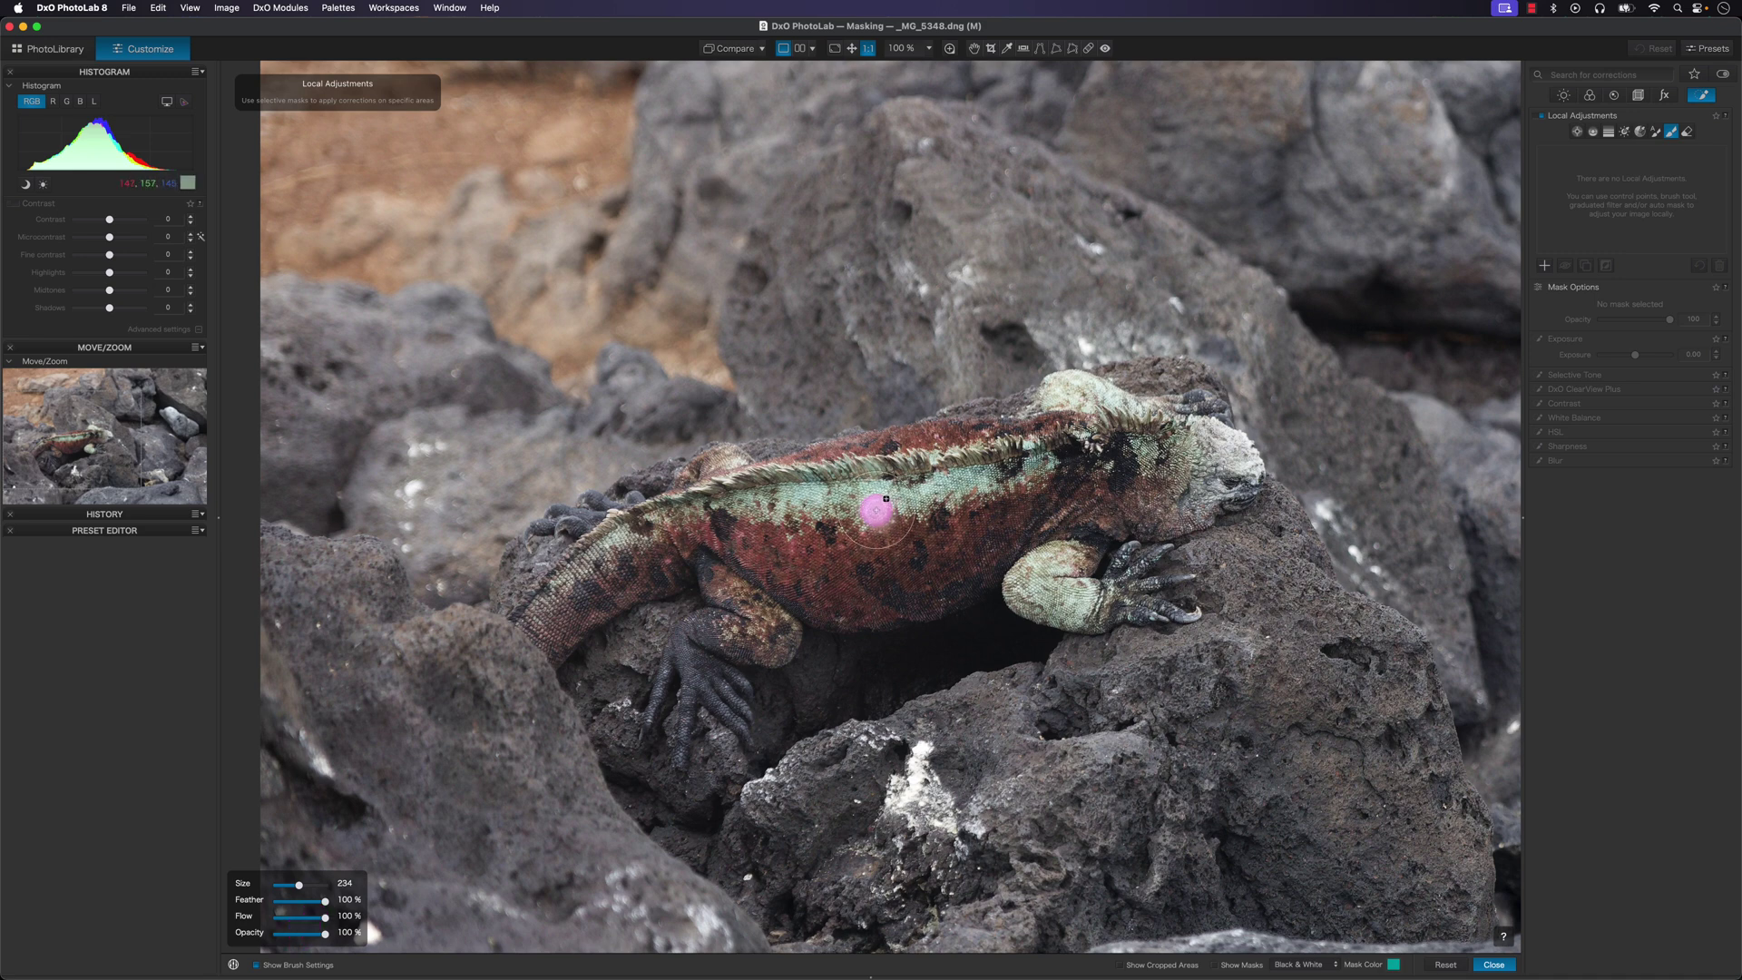
drag(886, 501, 936, 438)
key(m)
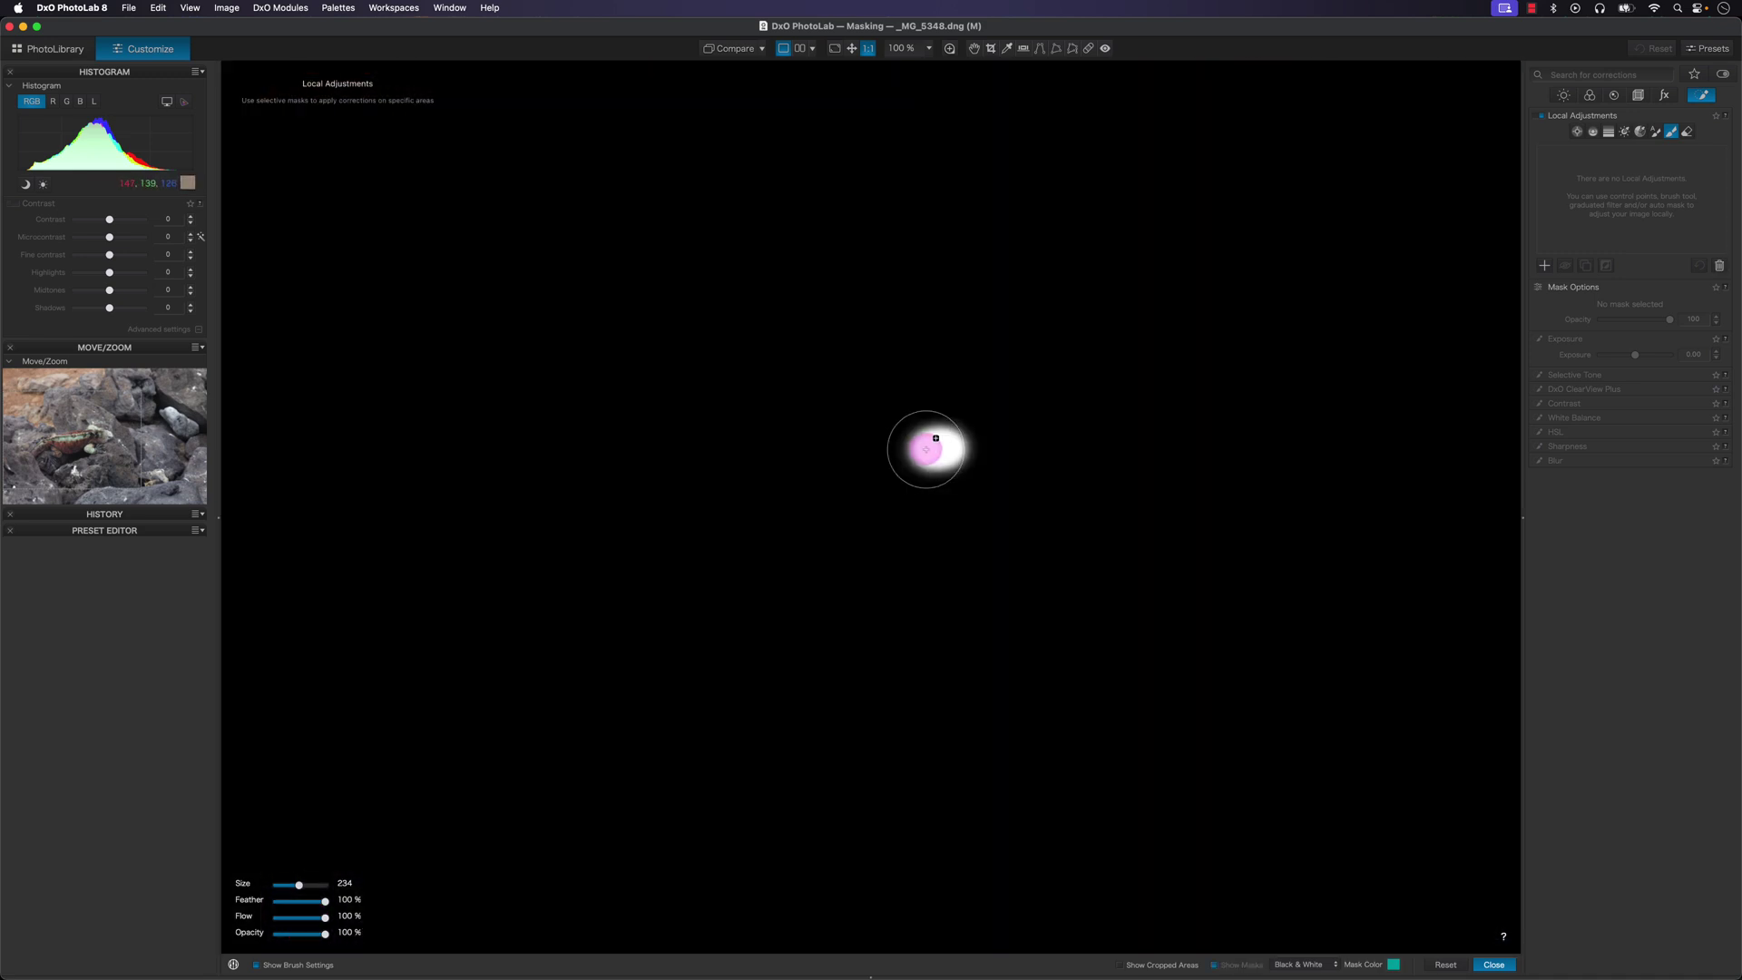
click(1317, 965)
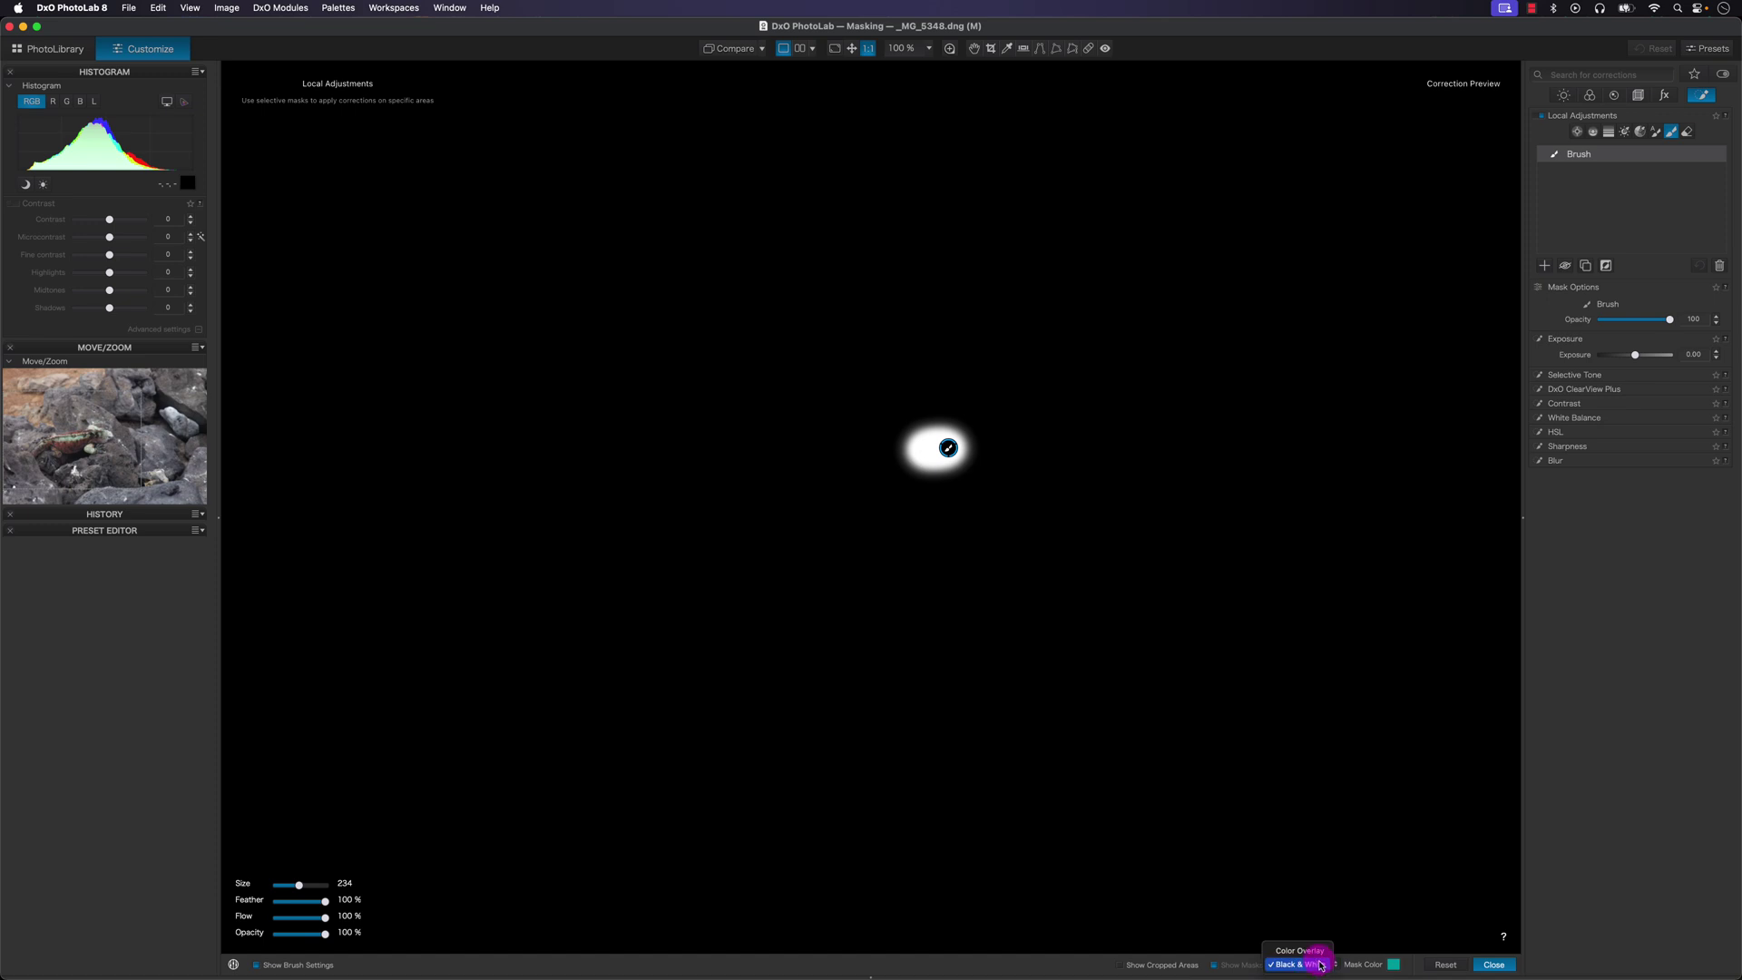
click(1307, 950)
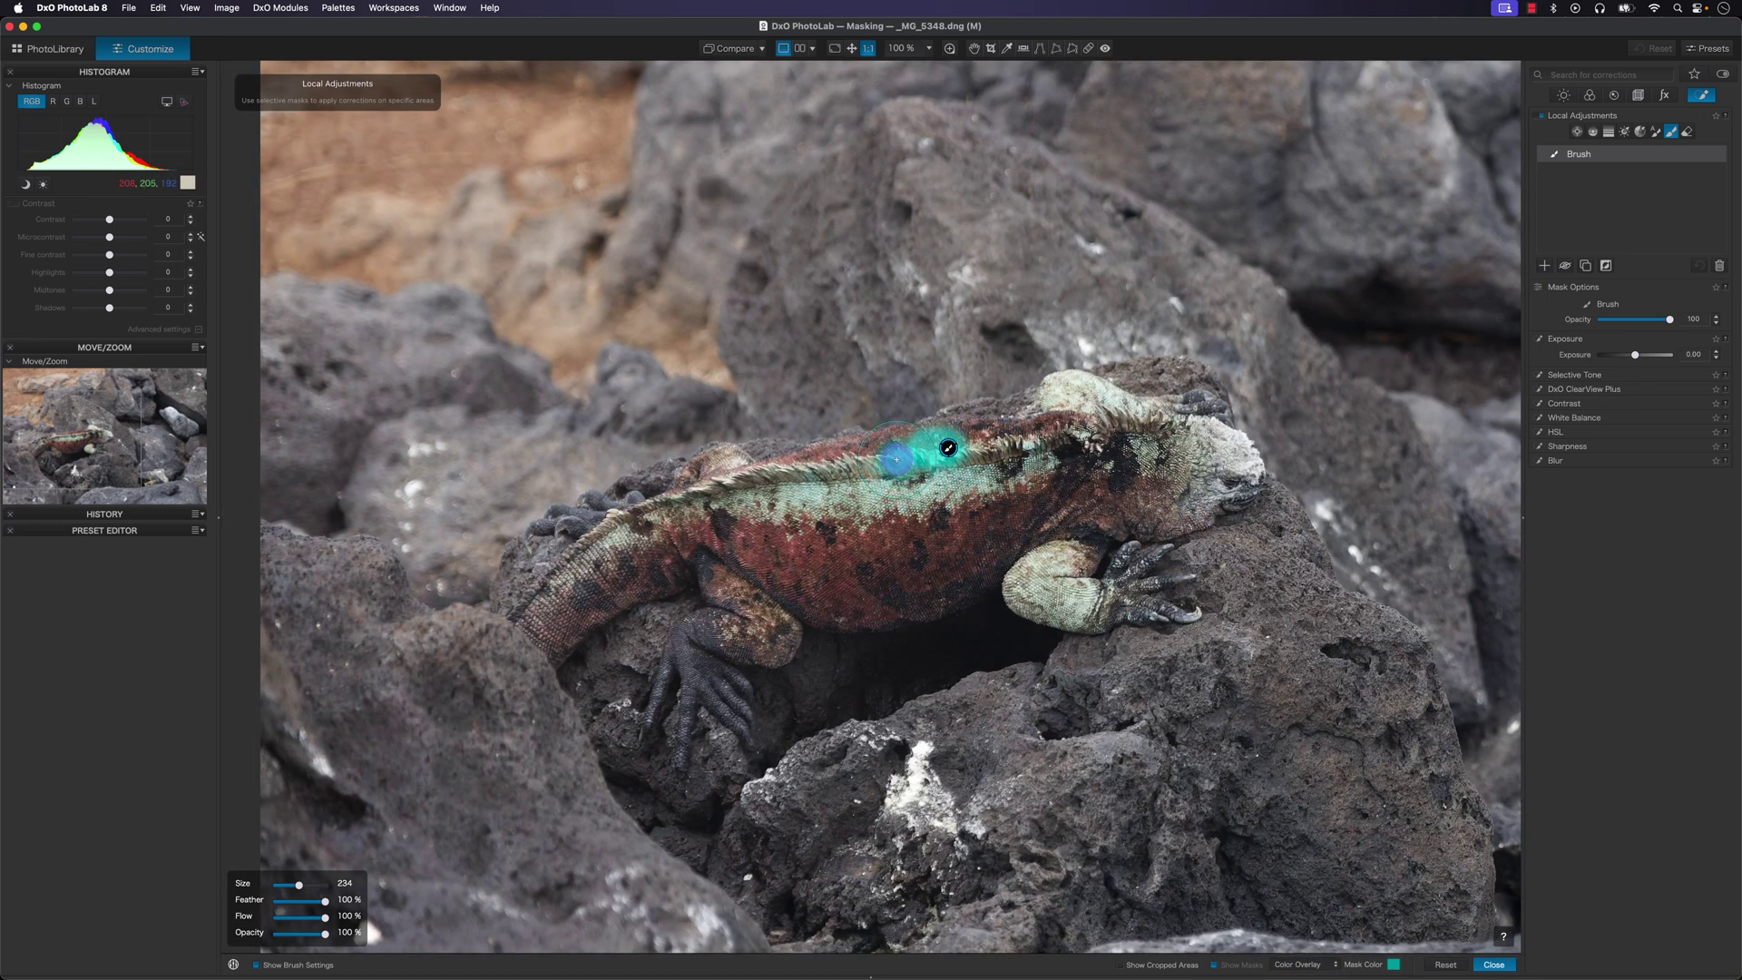
Paint the mask over the iguana's body, tail, hind leg, head and both front legs with the size 234 brush at 100% feather.
mouse_move(896, 461)
mouse_down()
mouse_move(752, 491)
mouse_move(718, 471)
mouse_move(678, 499)
mouse_move(732, 467)
mouse_move(680, 522)
mouse_move(587, 573)
mouse_move(617, 548)
mouse_move(546, 619)
mouse_move(559, 646)
mouse_move(647, 561)
mouse_move(721, 554)
mouse_move(766, 627)
mouse_move(701, 631)
mouse_move(698, 664)
mouse_move(756, 640)
mouse_move(779, 528)
mouse_move(905, 498)
mouse_move(1033, 496)
mouse_move(981, 460)
mouse_move(1212, 454)
mouse_move(1227, 474)
mouse_move(1063, 485)
mouse_move(822, 571)
mouse_move(1094, 512)
mouse_move(1012, 551)
mouse_move(1196, 497)
mouse_move(818, 592)
mouse_move(960, 573)
mouse_move(890, 578)
mouse_move(991, 510)
mouse_move(1032, 528)
mouse_up()
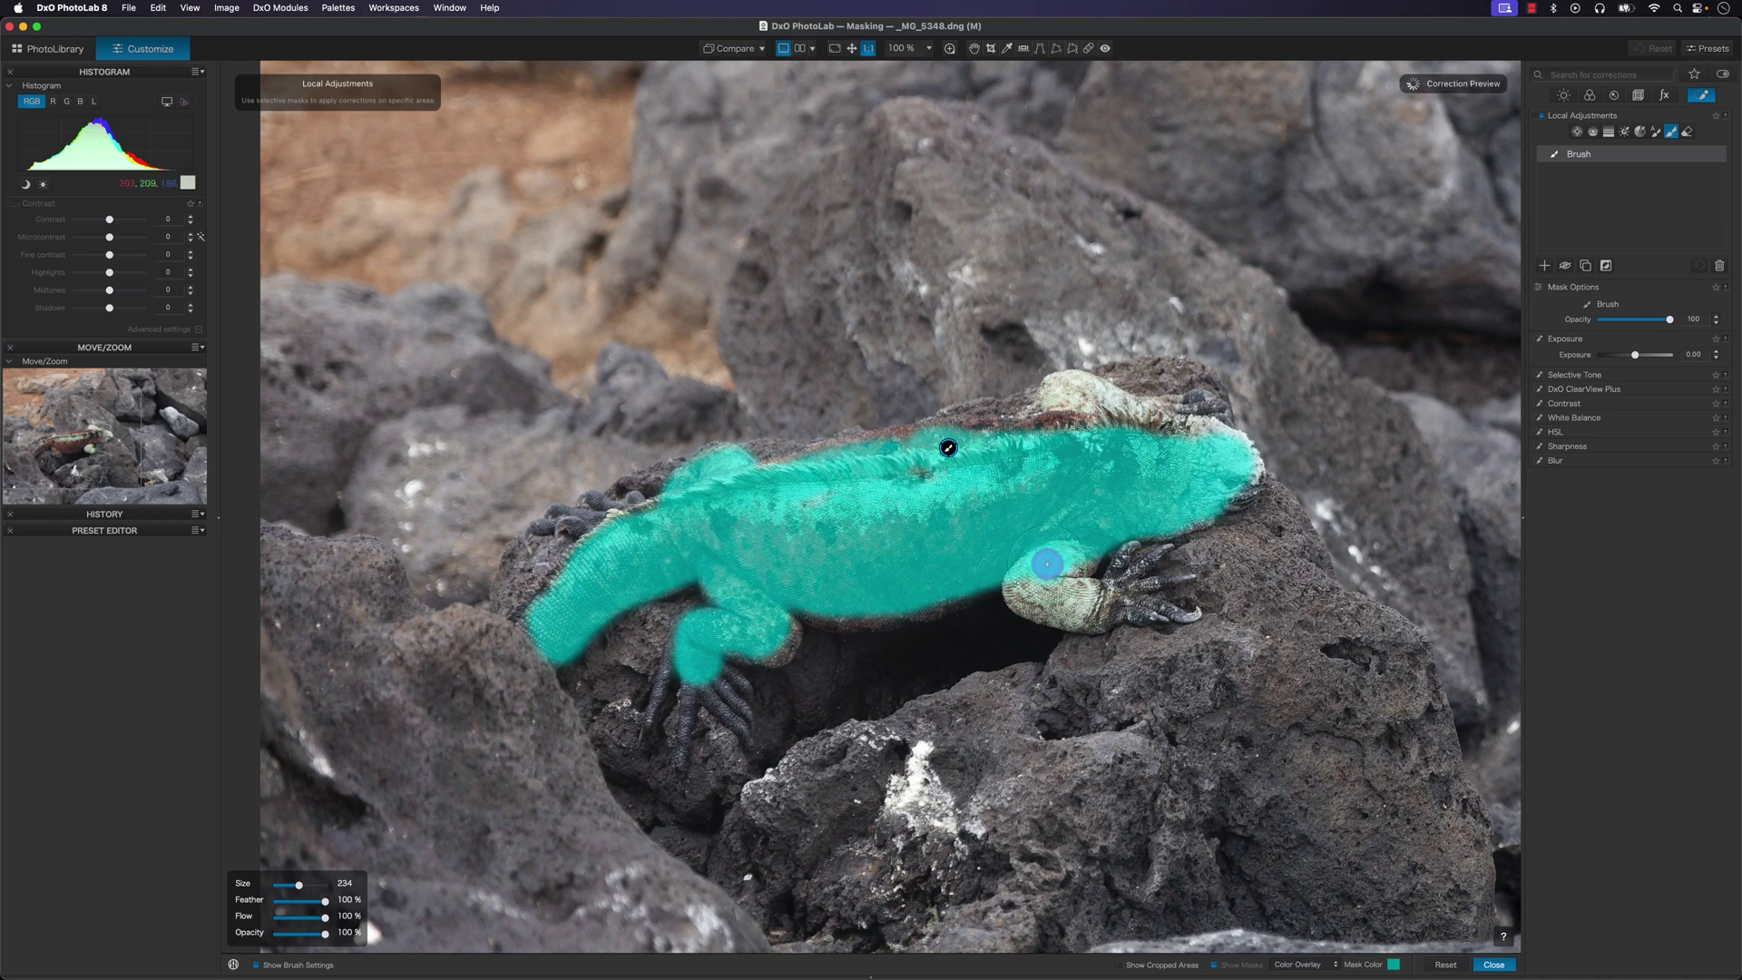
drag(1058, 594, 1107, 595)
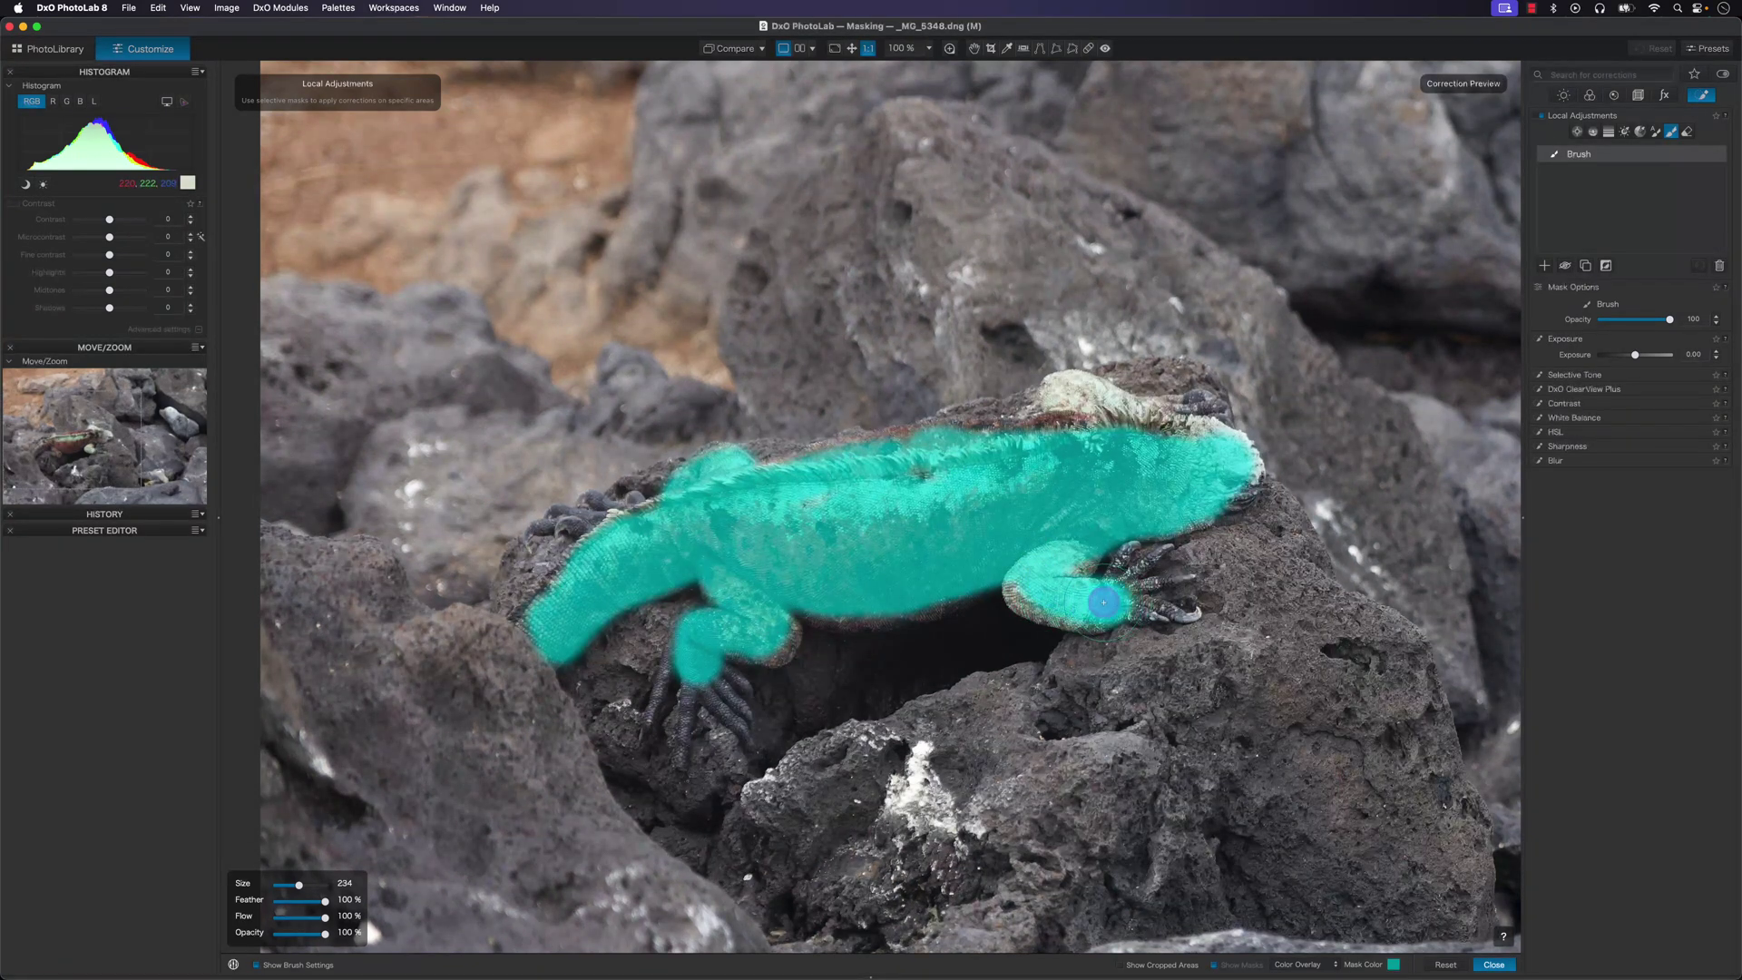
mouse_move(1083, 447)
mouse_down()
mouse_move(1082, 404)
mouse_move(1030, 455)
mouse_move(1153, 445)
mouse_move(1069, 400)
mouse_move(1177, 437)
mouse_up()
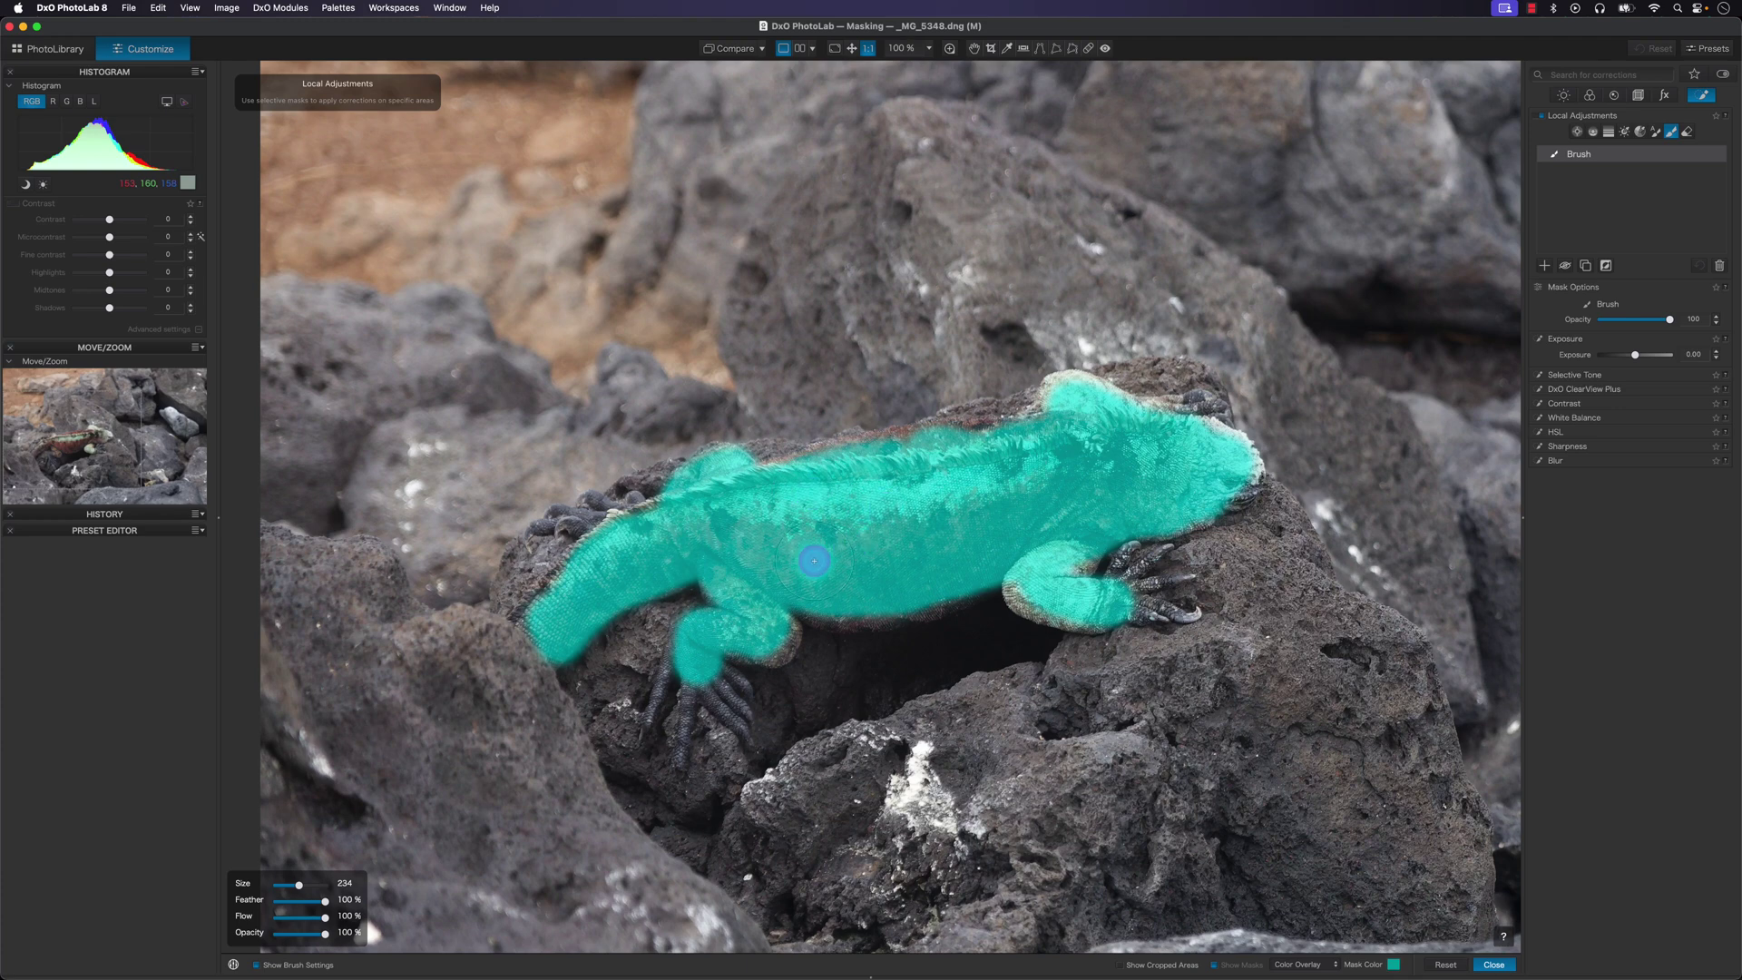
mouse_move(814, 560)
mouse_down()
mouse_move(853, 583)
mouse_move(908, 557)
mouse_move(816, 574)
mouse_up()
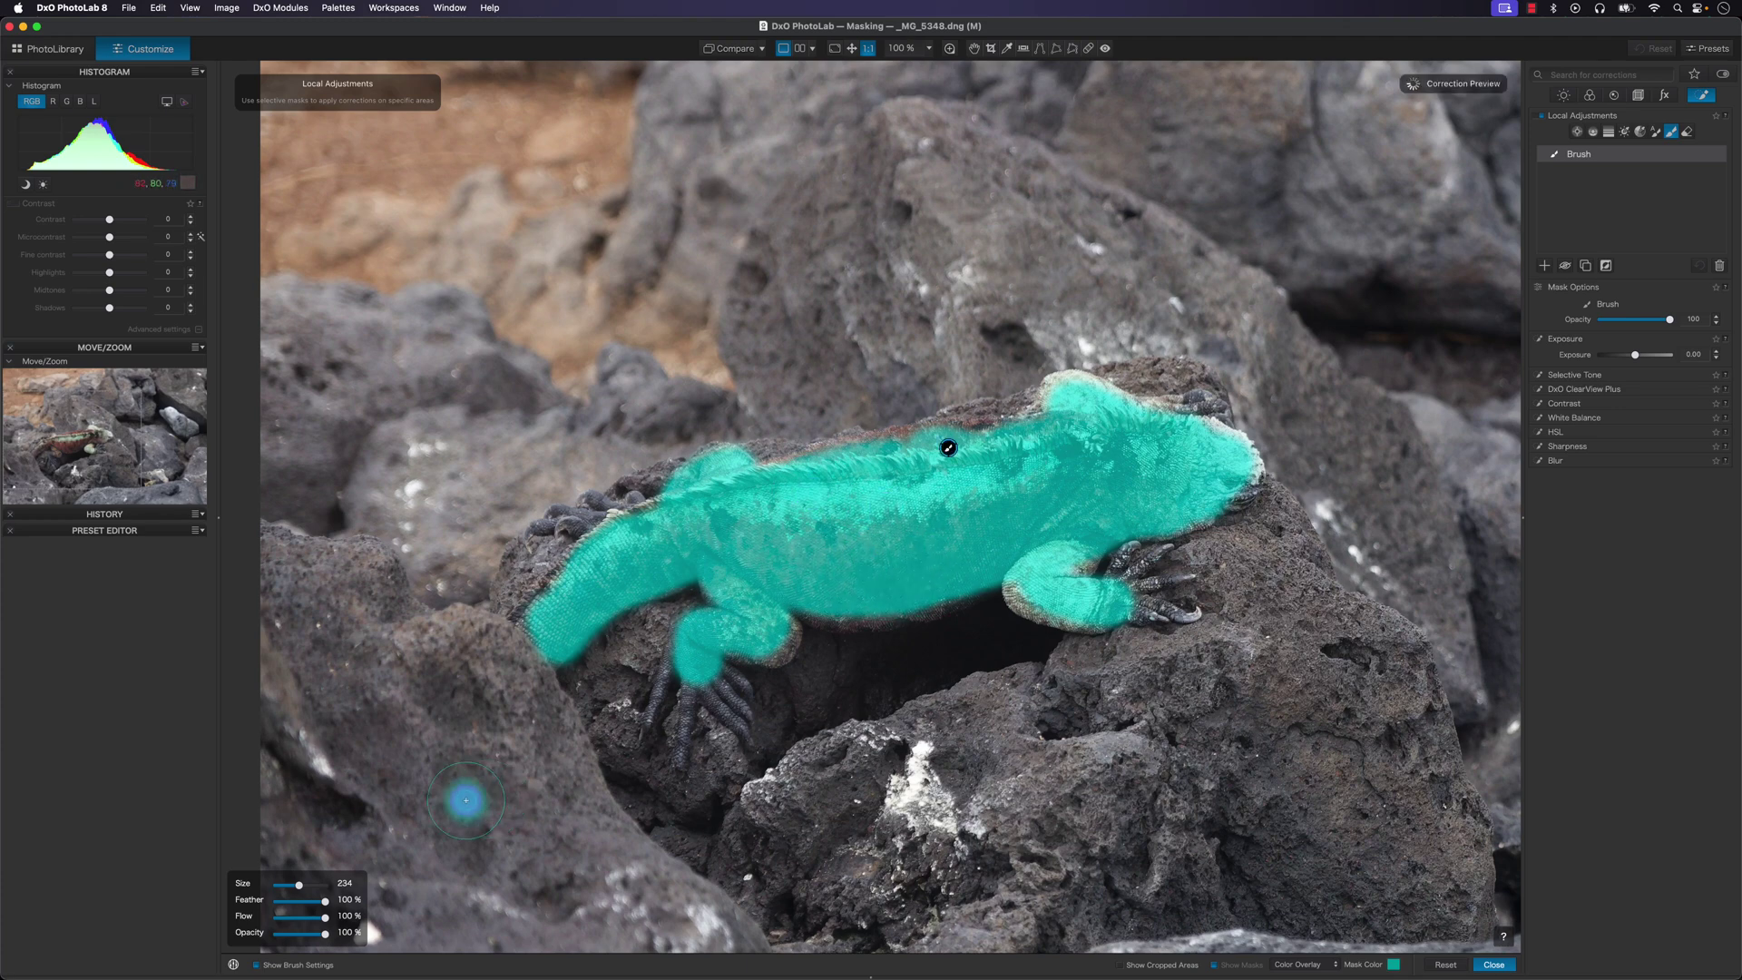
Set the brush flow to 41%, opacity to 53% and size to 82, and extend the mask along part of the belly edge.
mouse_move(324, 915)
mouse_down()
mouse_move(293, 916)
mouse_move(299, 934)
mouse_up()
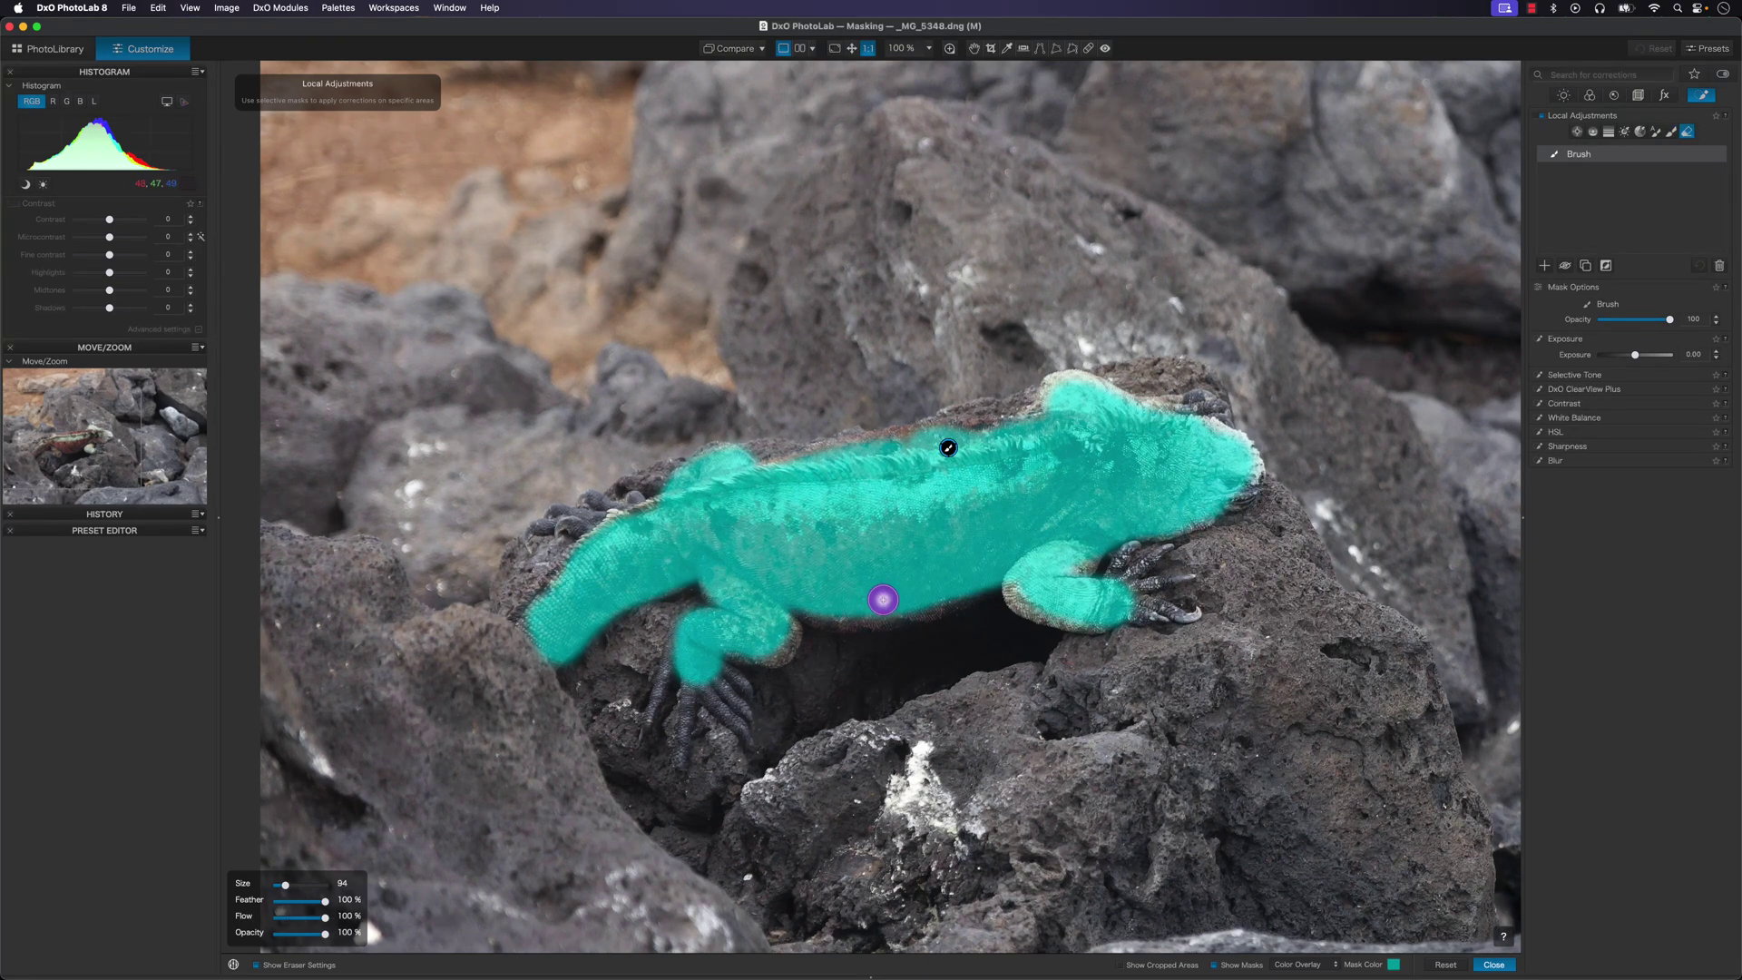
scroll(881, 595, up, 5)
scroll(890, 614, up, 1)
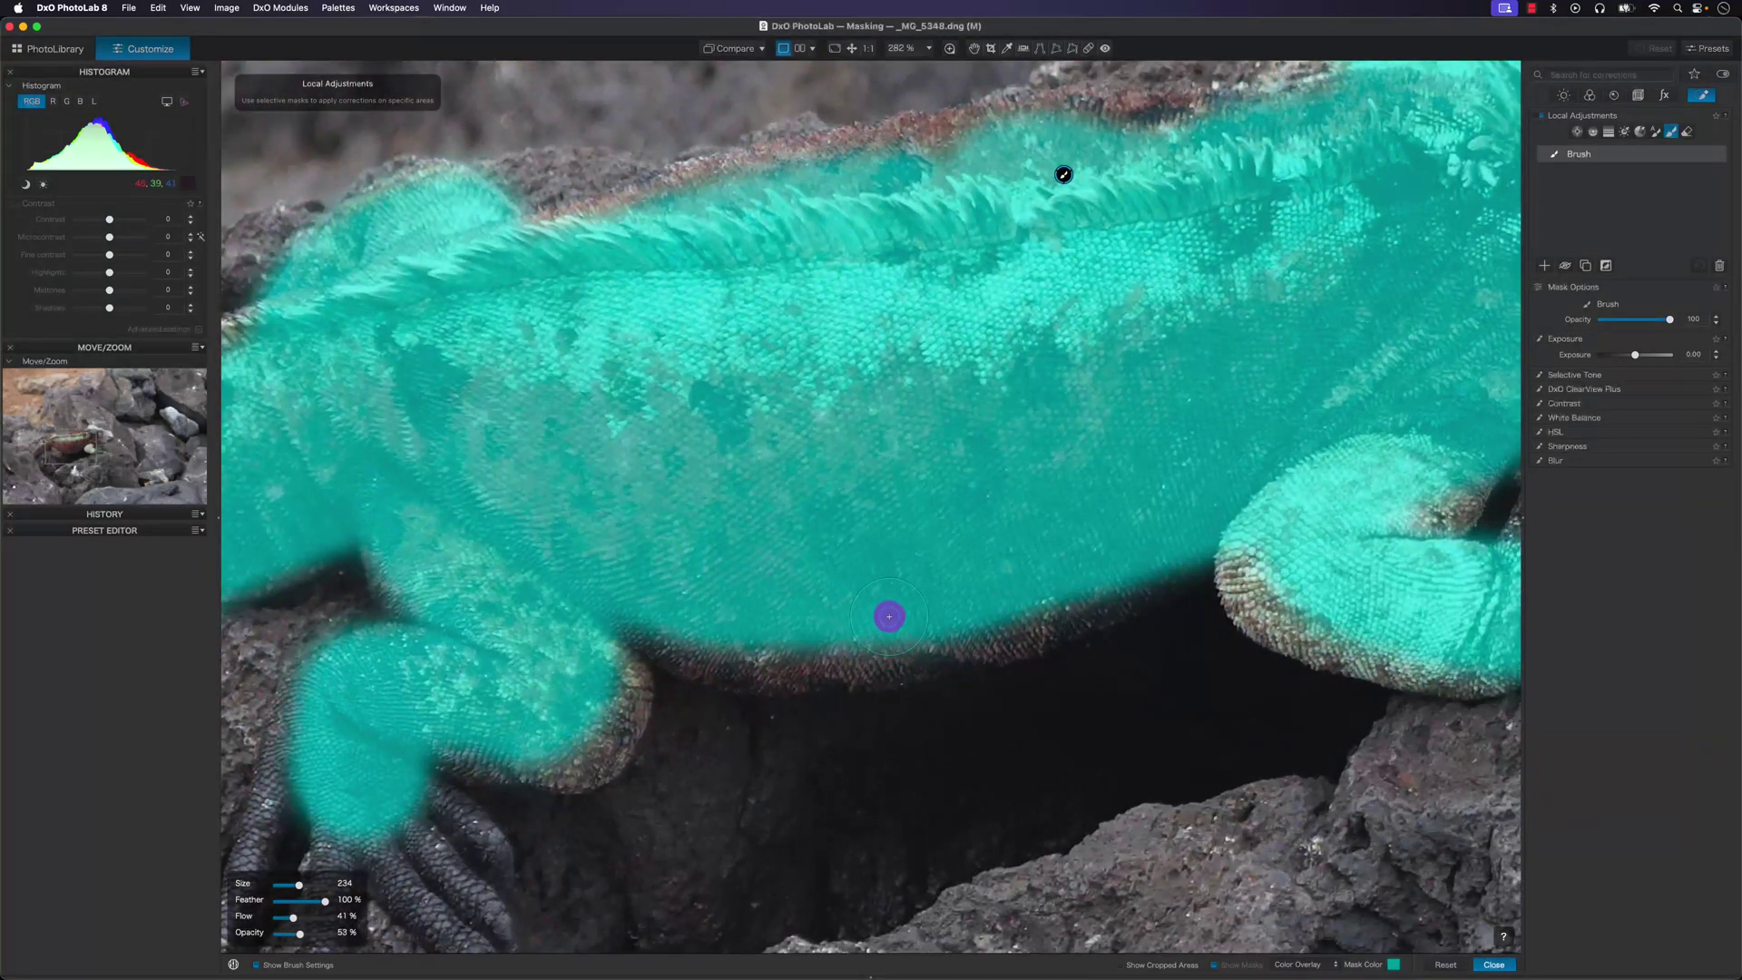
scroll(893, 629, down, 3)
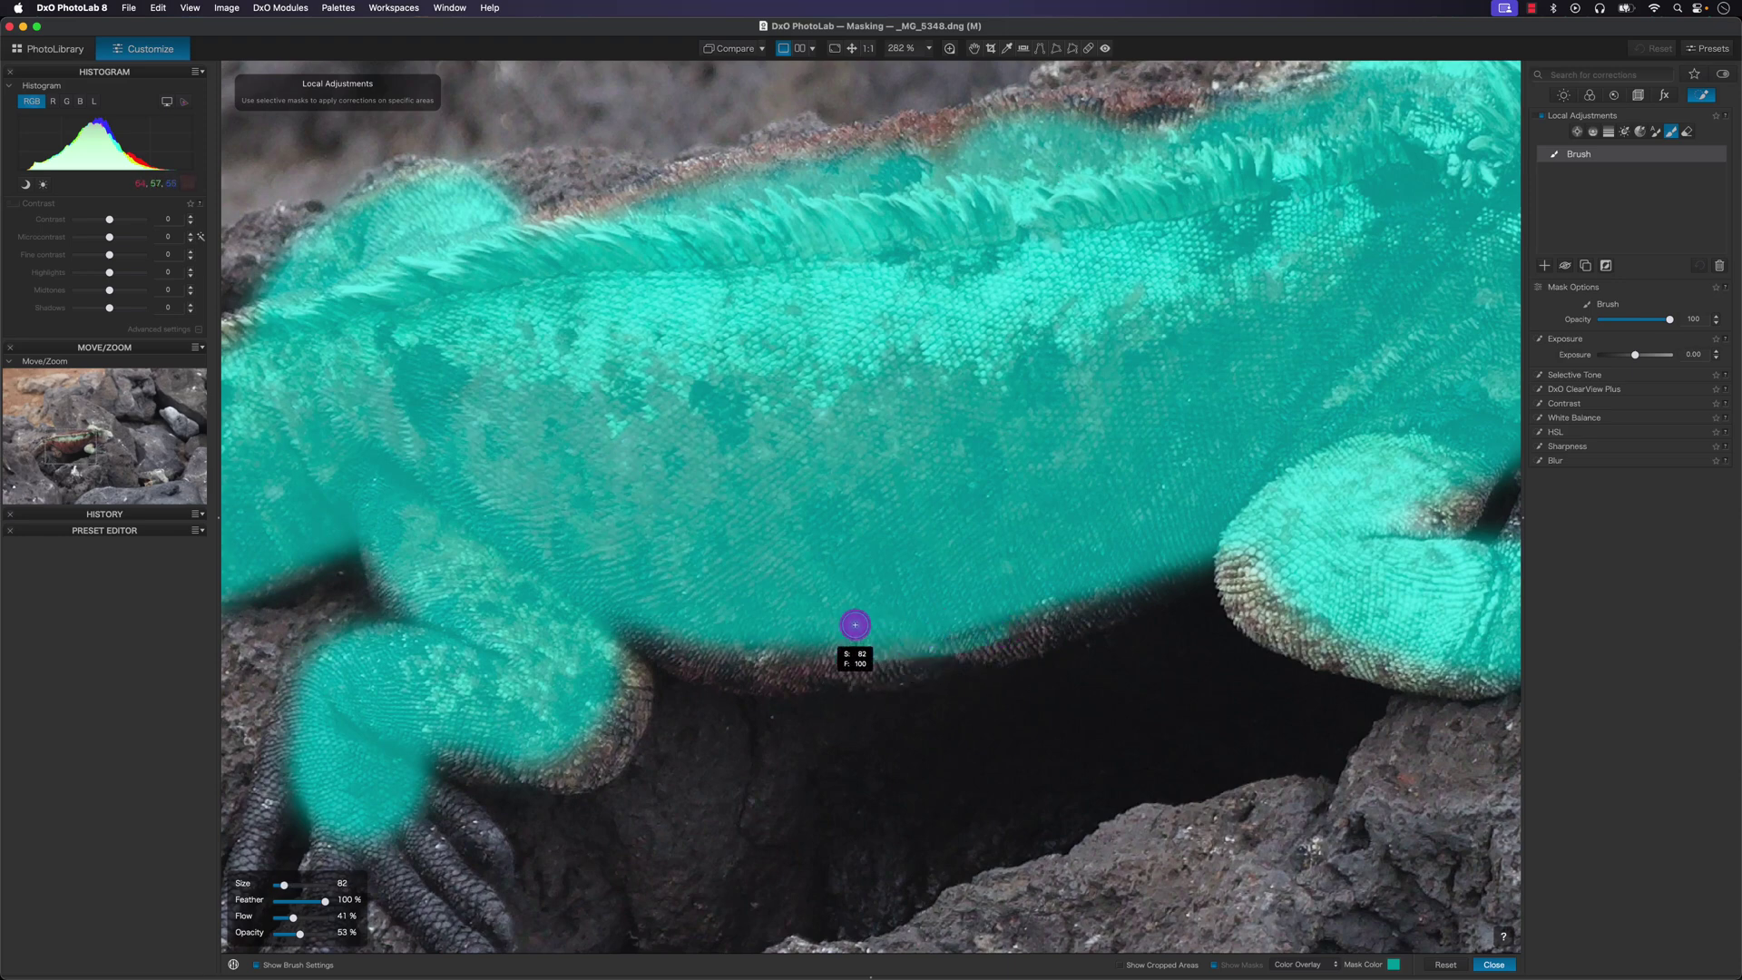
drag(928, 667, 899, 650)
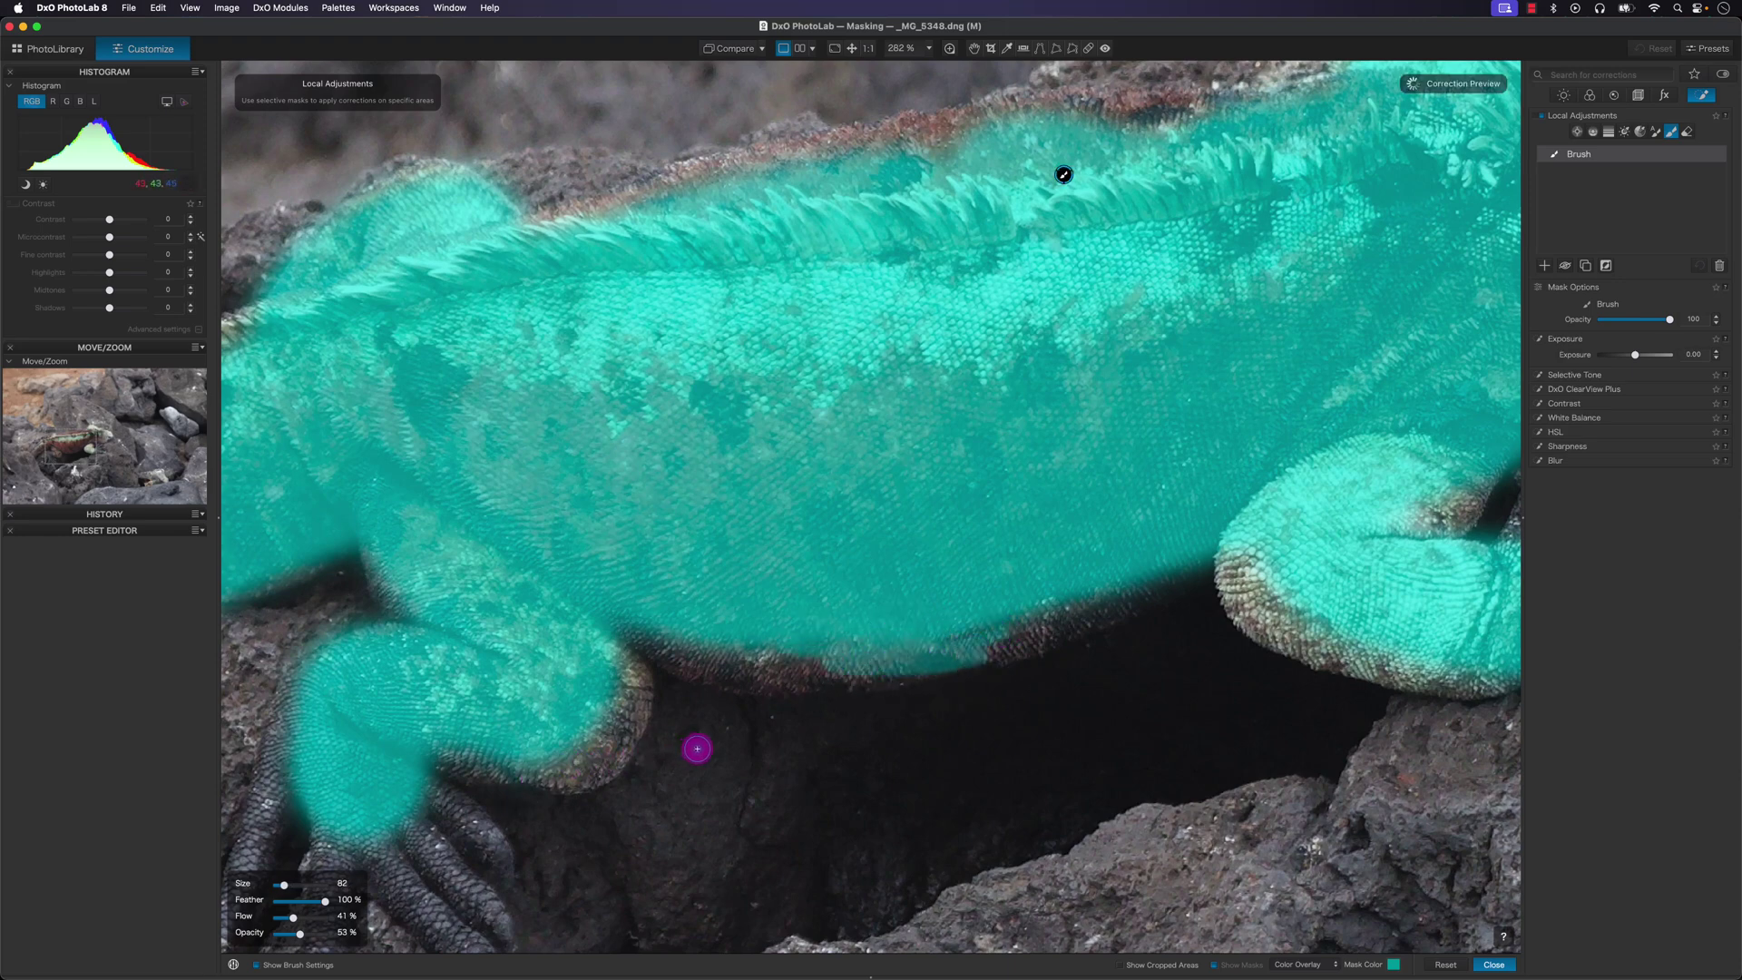
Enlarge the brush to size 185, fill more of the belly edge, and continue along it with the feather set to 56%.
scroll(707, 750, up, 4)
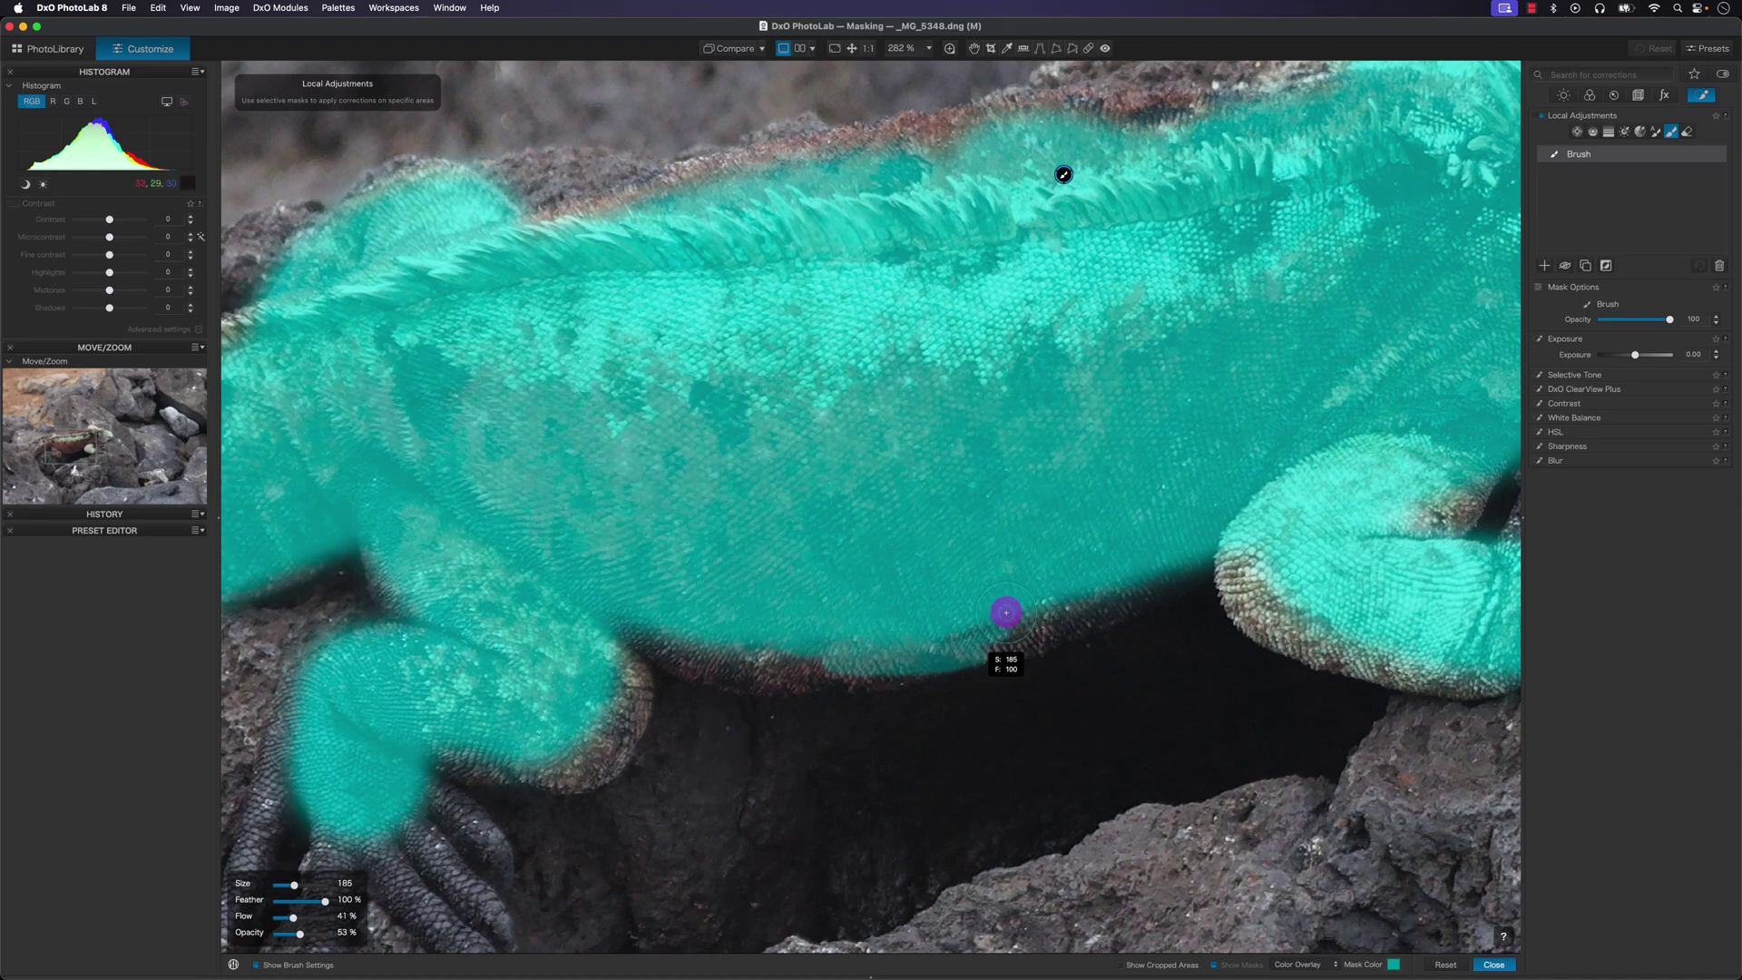
mouse_move(1003, 610)
mouse_down()
mouse_move(877, 635)
mouse_move(898, 638)
mouse_move(688, 615)
mouse_move(781, 647)
mouse_move(913, 651)
mouse_move(688, 649)
mouse_move(781, 669)
mouse_up()
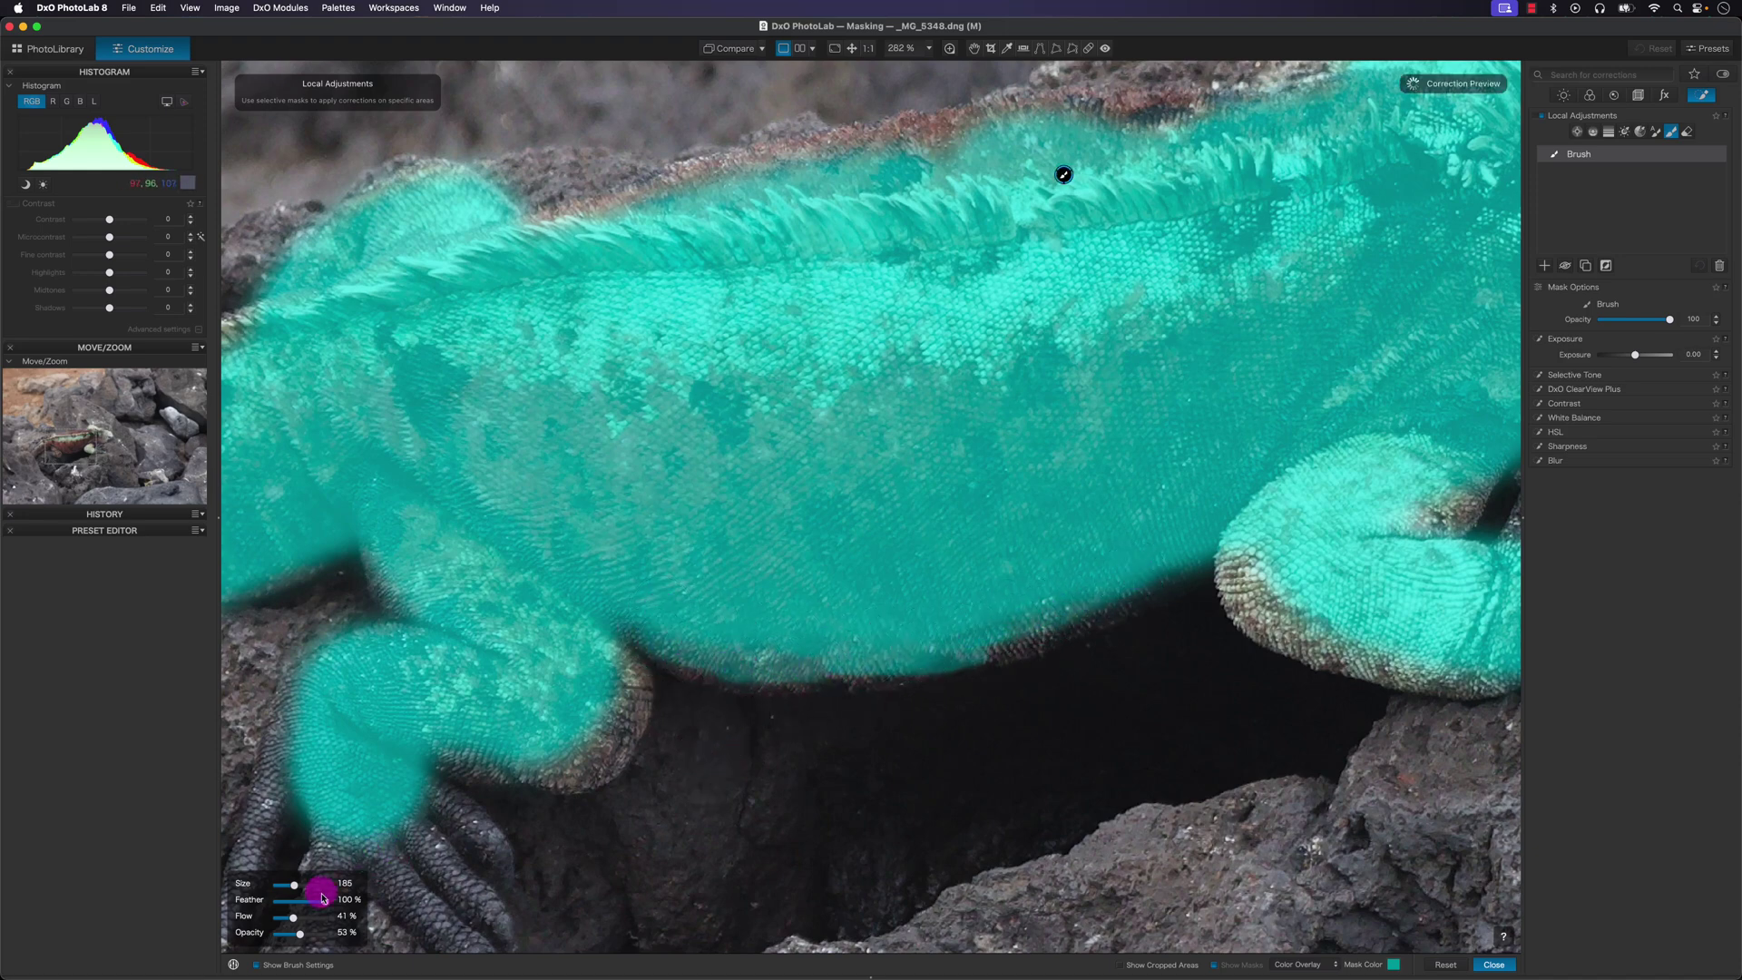
drag(304, 901, 304, 901)
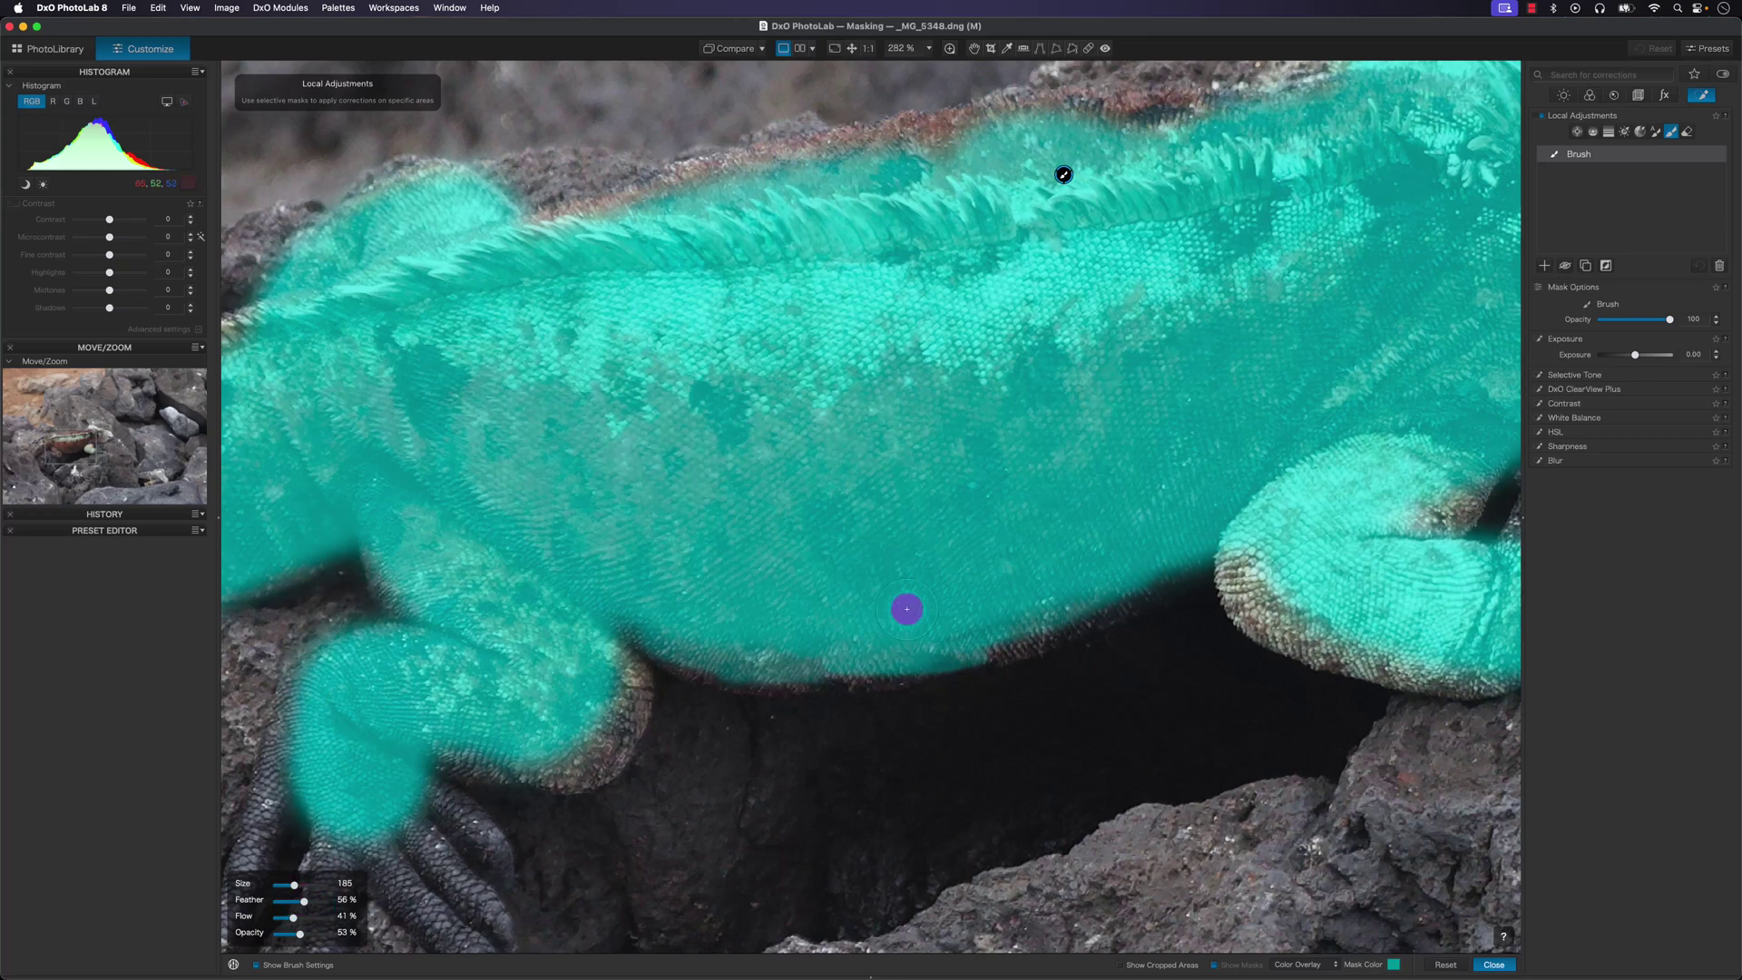
mouse_move(1194, 544)
mouse_down()
mouse_move(961, 642)
mouse_move(654, 642)
mouse_move(770, 653)
mouse_move(952, 633)
mouse_up()
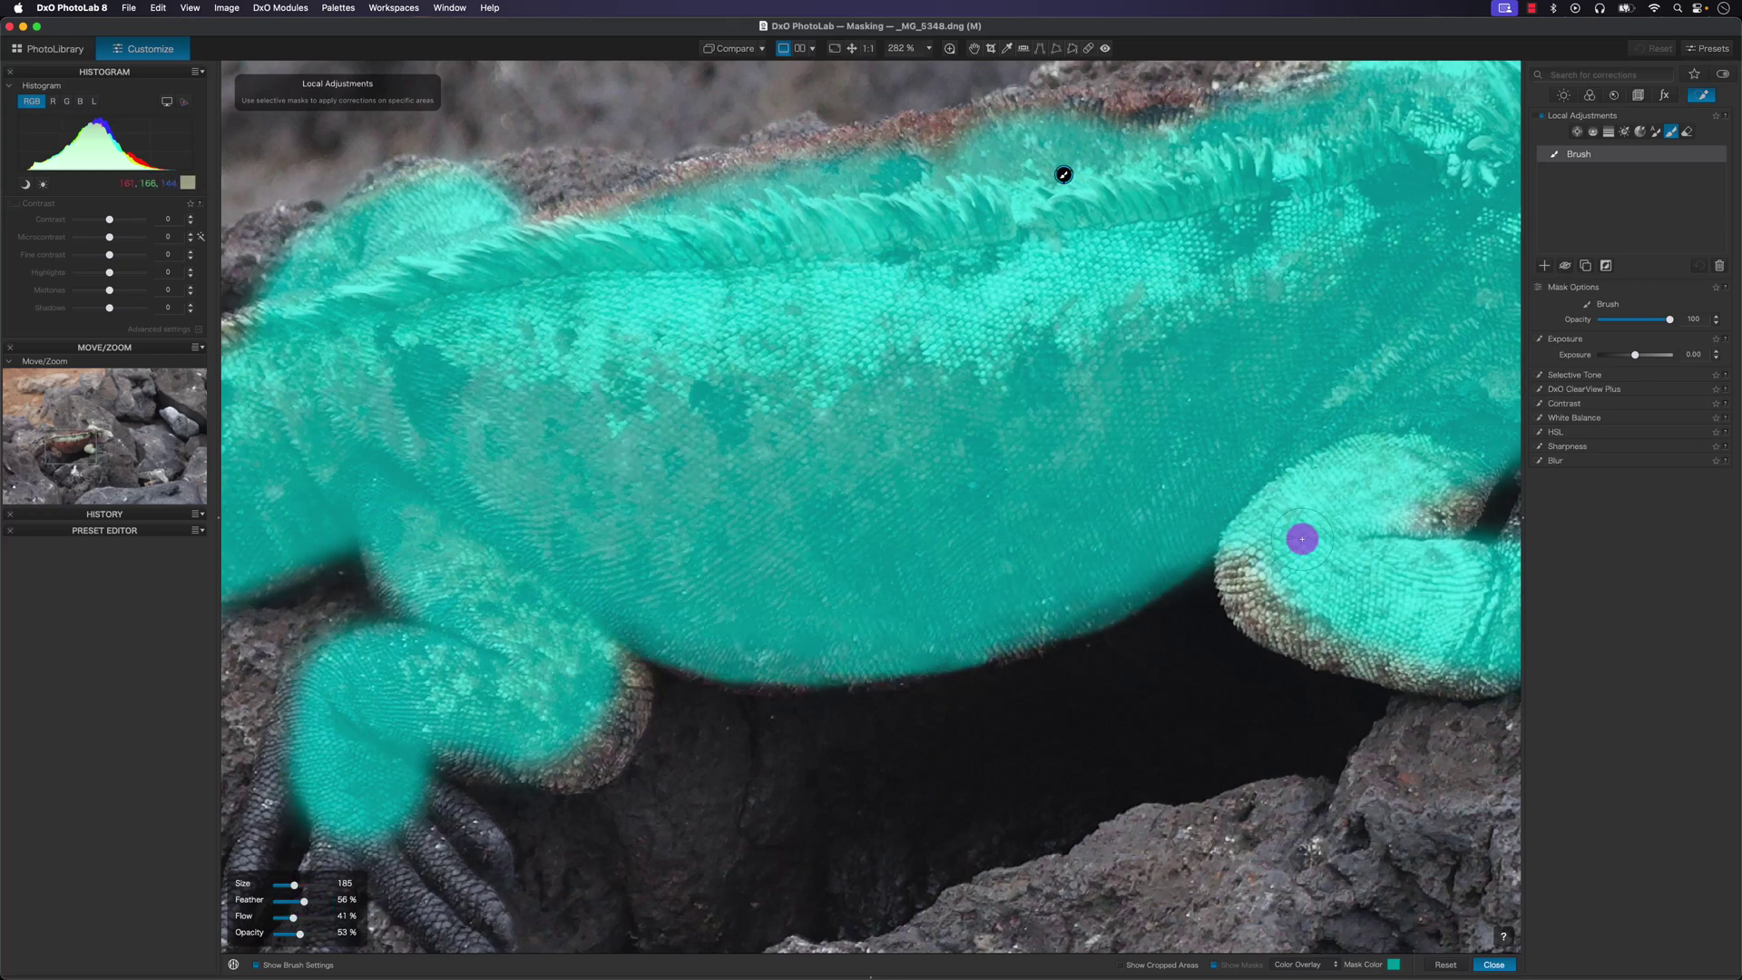
Fill the near front leg's outer edge, and mask its toes with a size 82 brush at 92% feather.
drag(1303, 537, 852, 584)
mouse_move(973, 558)
mouse_down()
mouse_move(842, 613)
mouse_move(782, 604)
mouse_move(794, 653)
mouse_move(1000, 683)
mouse_move(877, 685)
mouse_move(976, 705)
mouse_move(848, 672)
mouse_move(782, 608)
mouse_move(875, 686)
mouse_move(1036, 696)
mouse_move(986, 715)
mouse_move(851, 673)
mouse_move(1101, 628)
mouse_up()
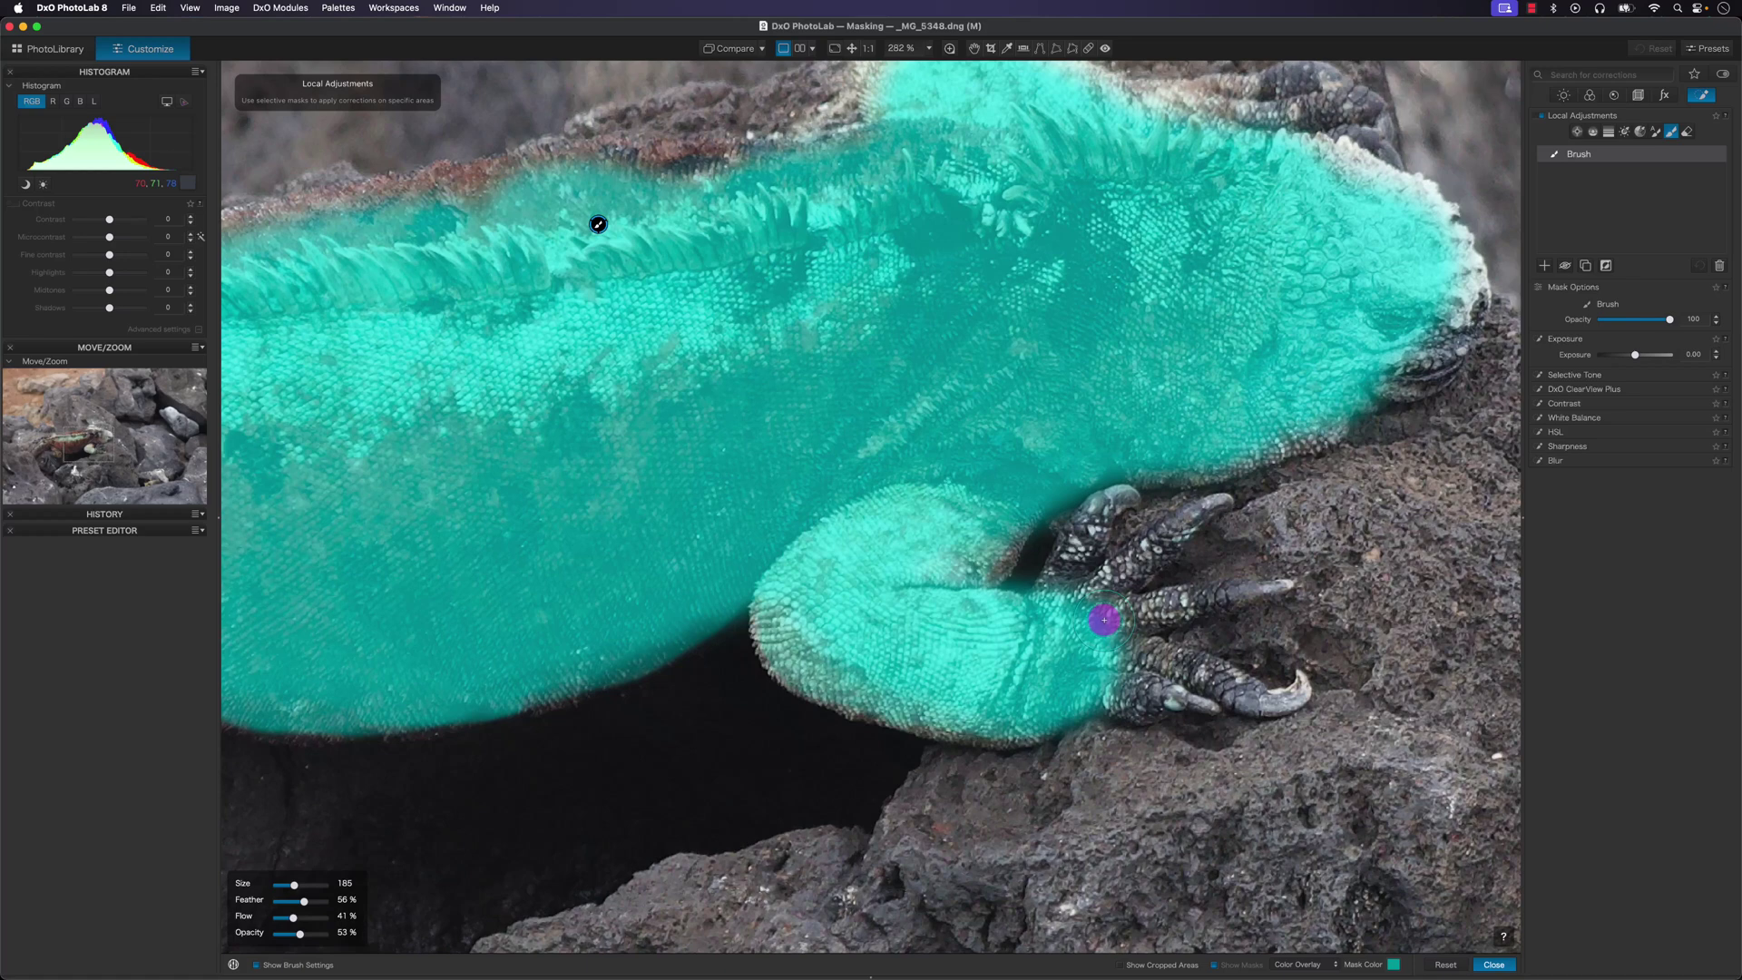
scroll(1101, 617, down, 3)
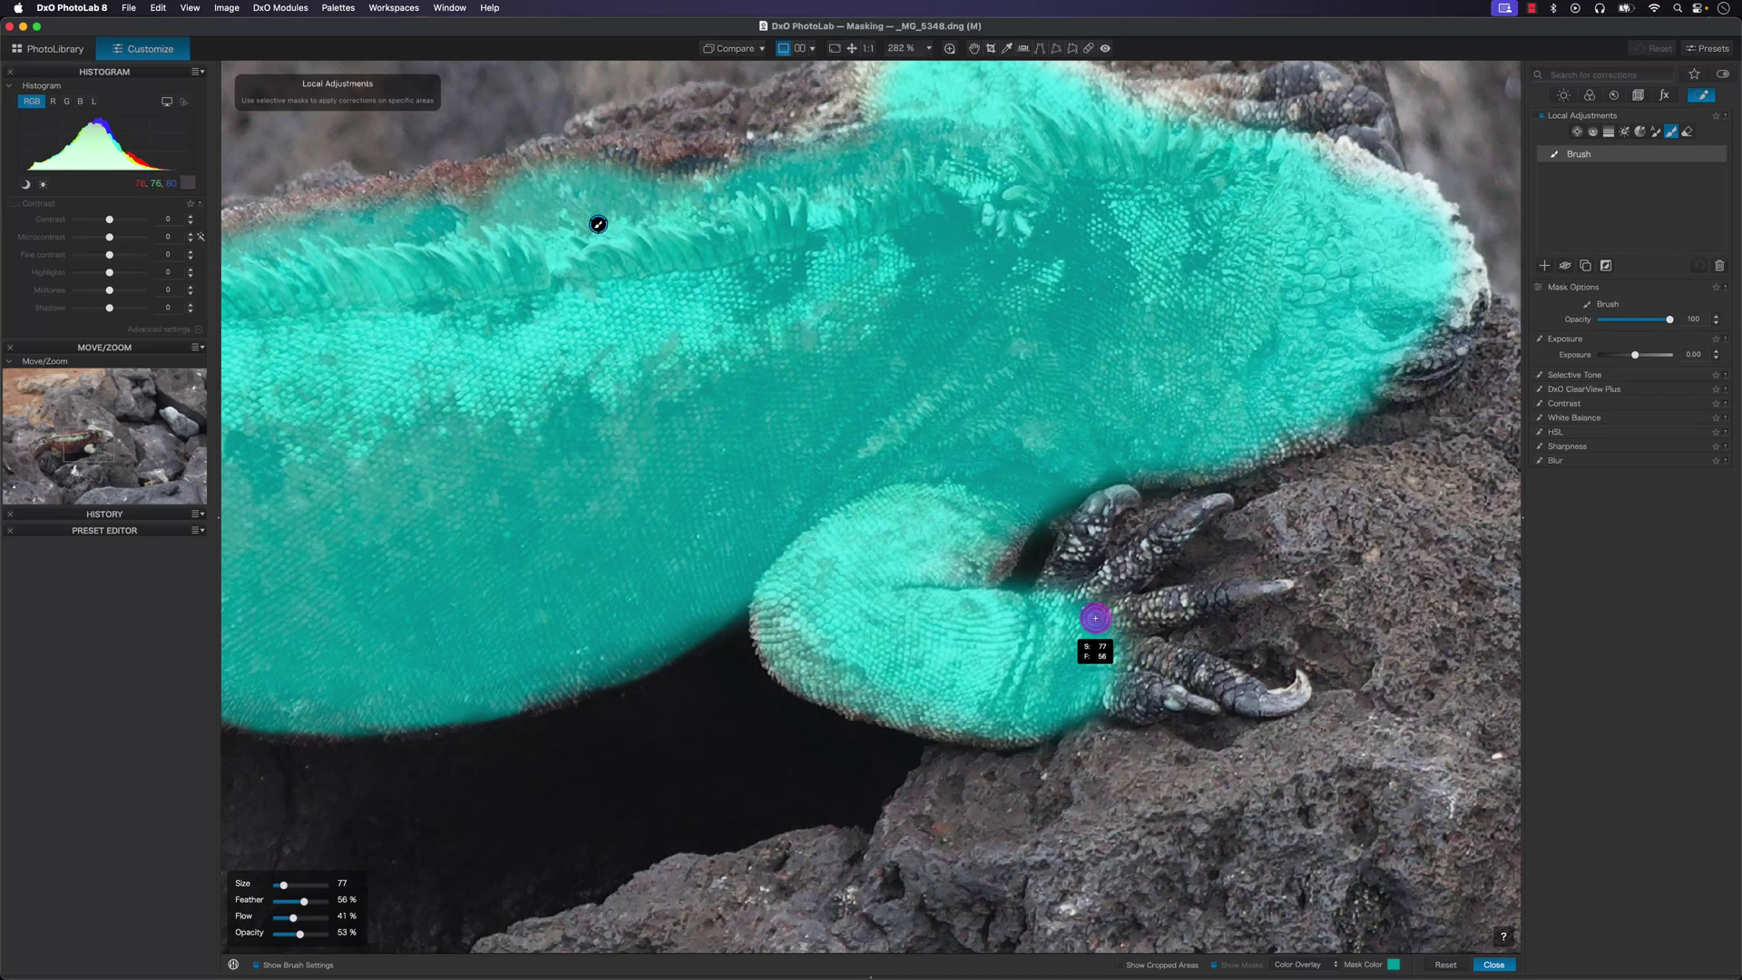
mouse_move(1085, 611)
mouse_down()
mouse_move(1107, 508)
mouse_move(1044, 595)
mouse_move(1081, 506)
mouse_up()
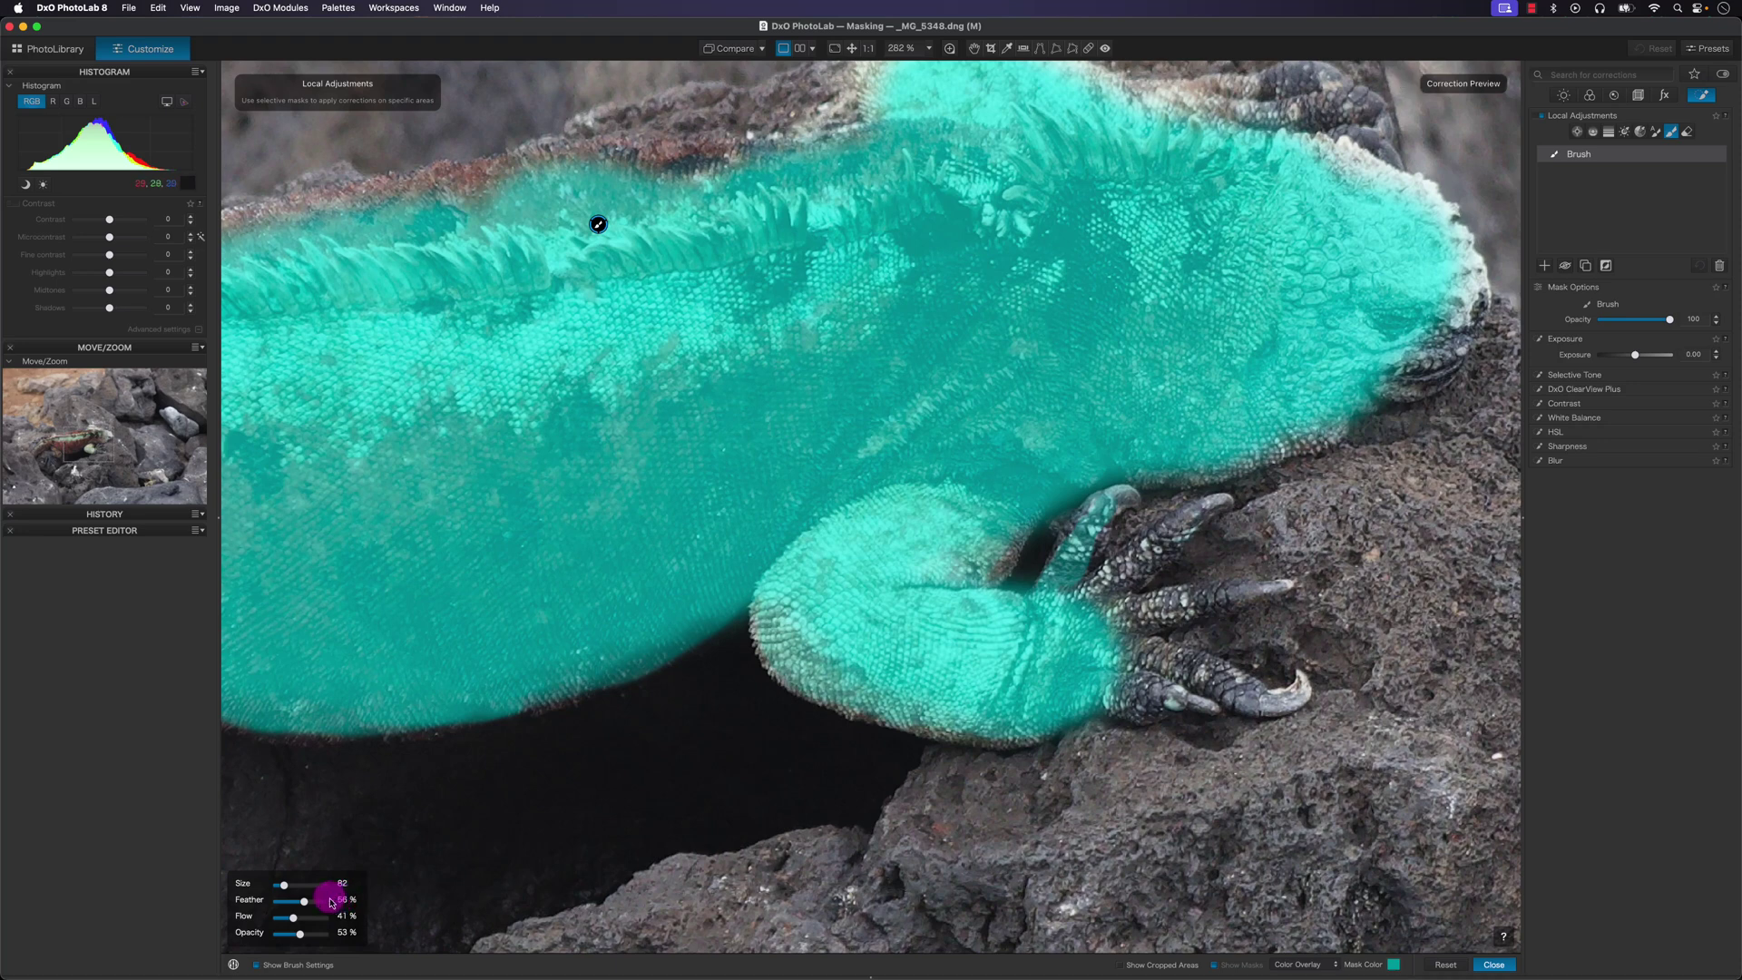
drag(332, 902, 322, 901)
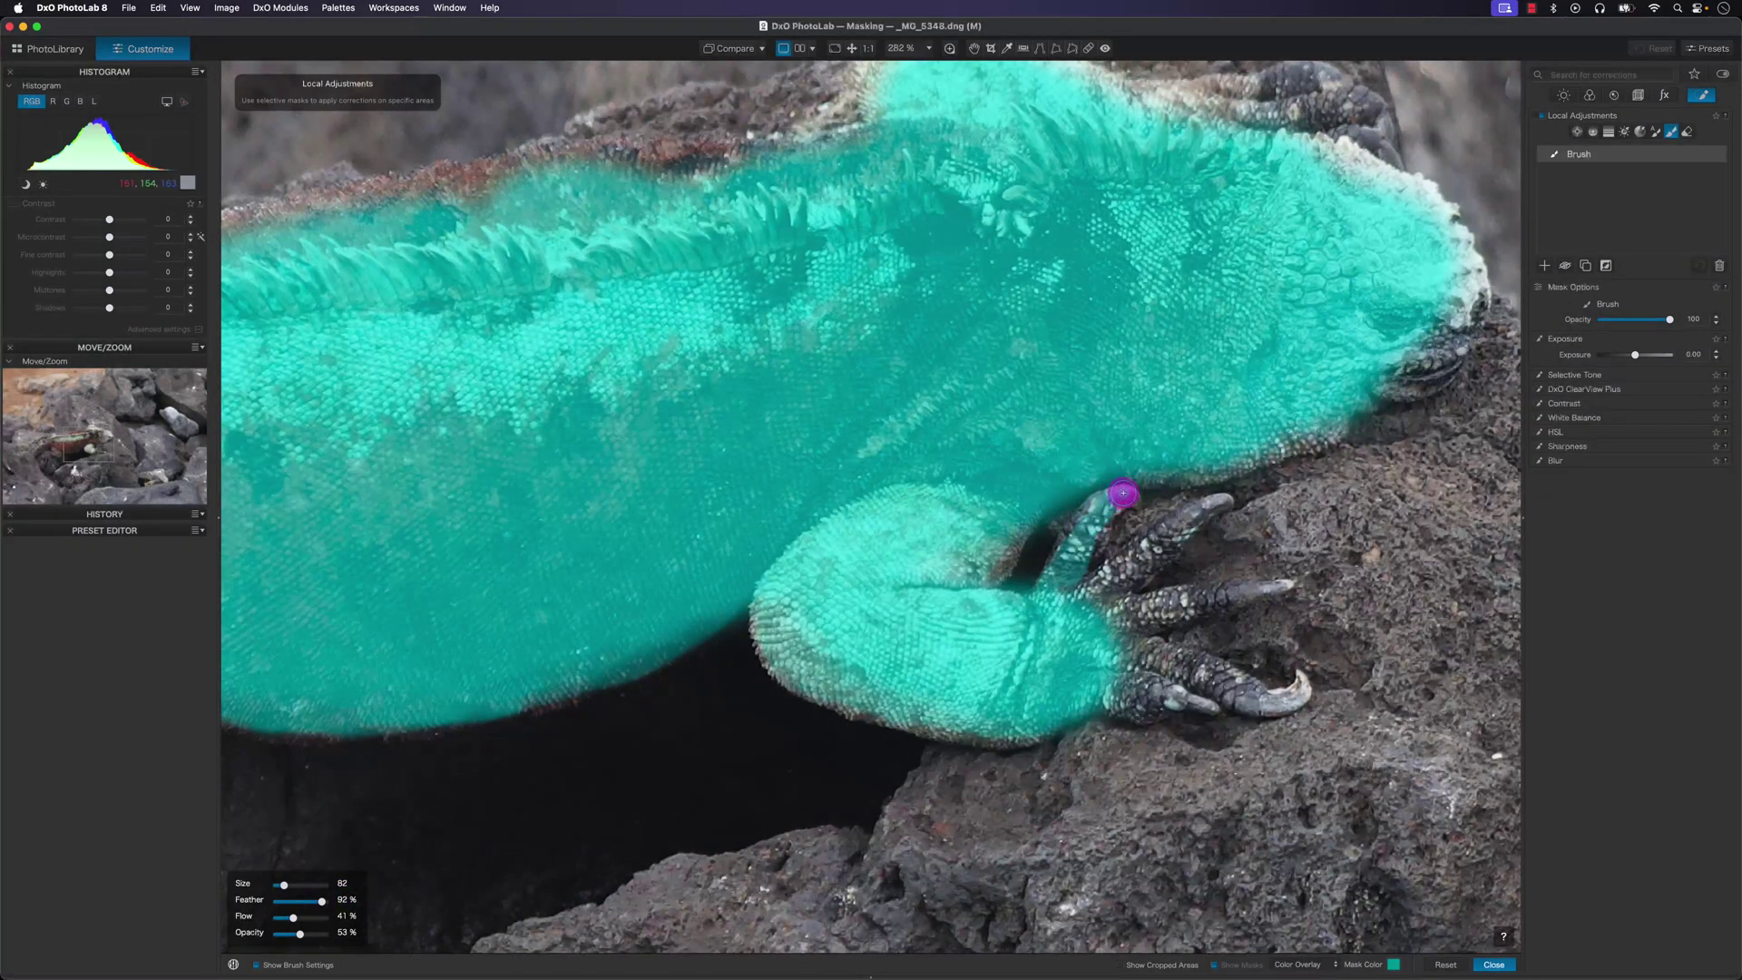
mouse_move(1082, 552)
mouse_down()
mouse_move(1202, 513)
mouse_move(1081, 596)
mouse_move(1097, 623)
mouse_move(1150, 605)
mouse_up()
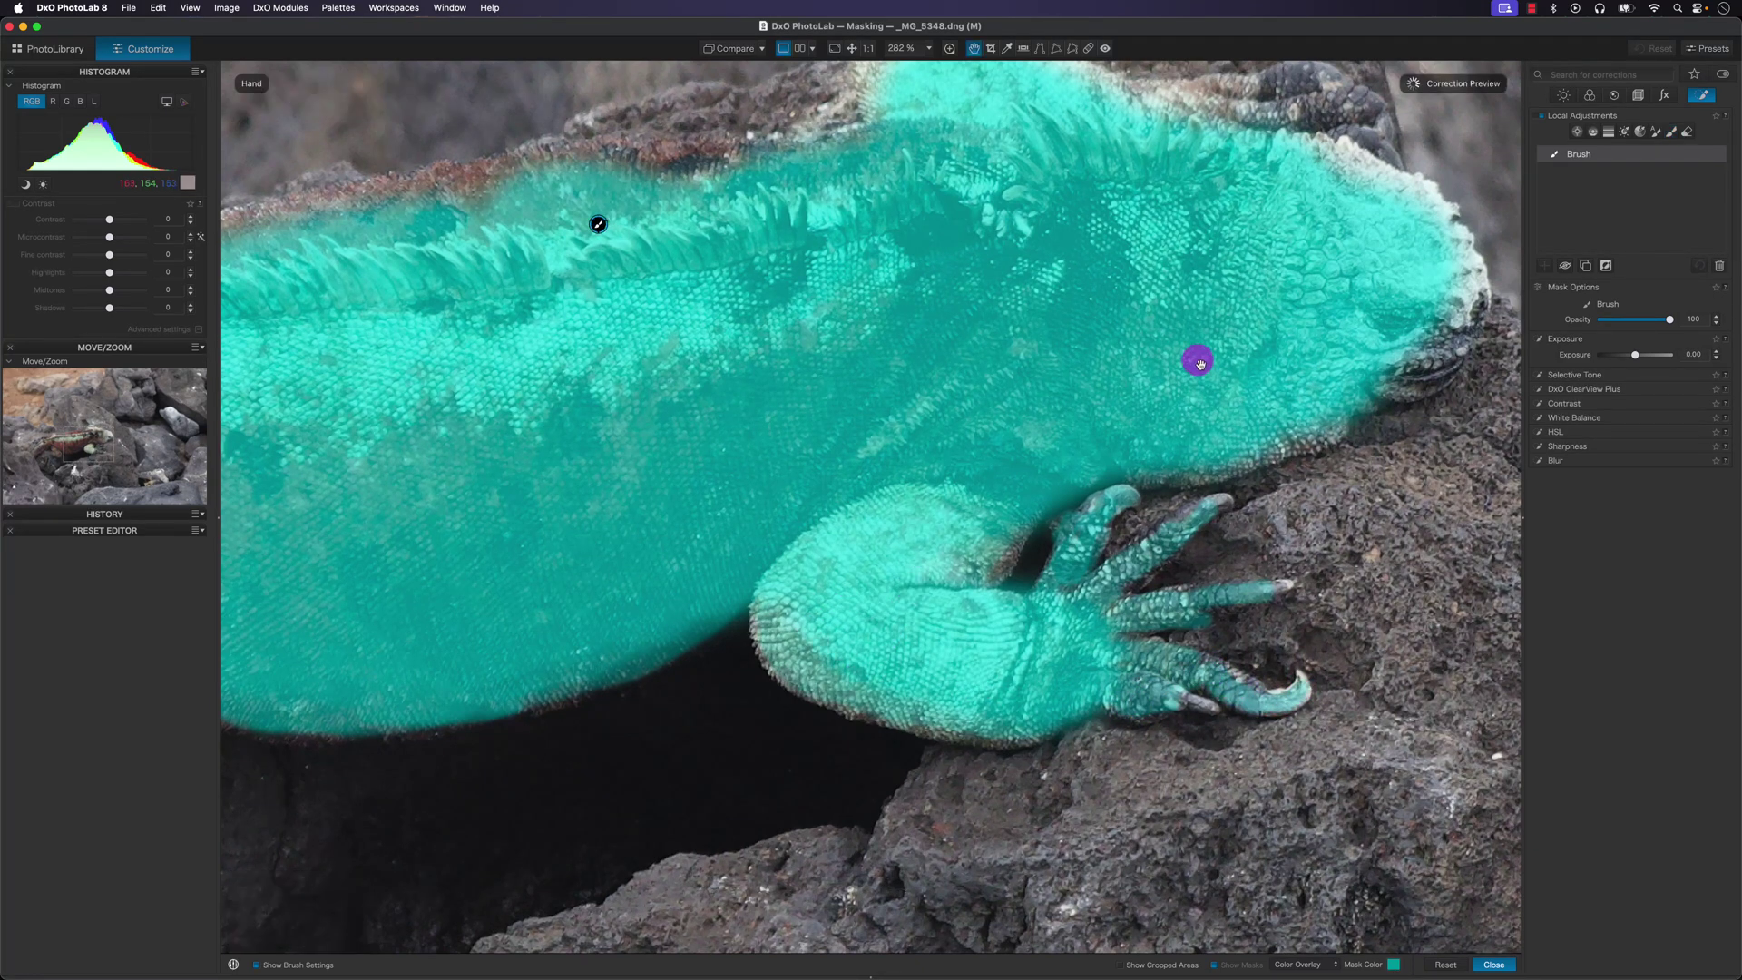
Extend the mask along the iguana's jaw and the top of its head, and onto the far front foot.
drag(1198, 357, 856, 584)
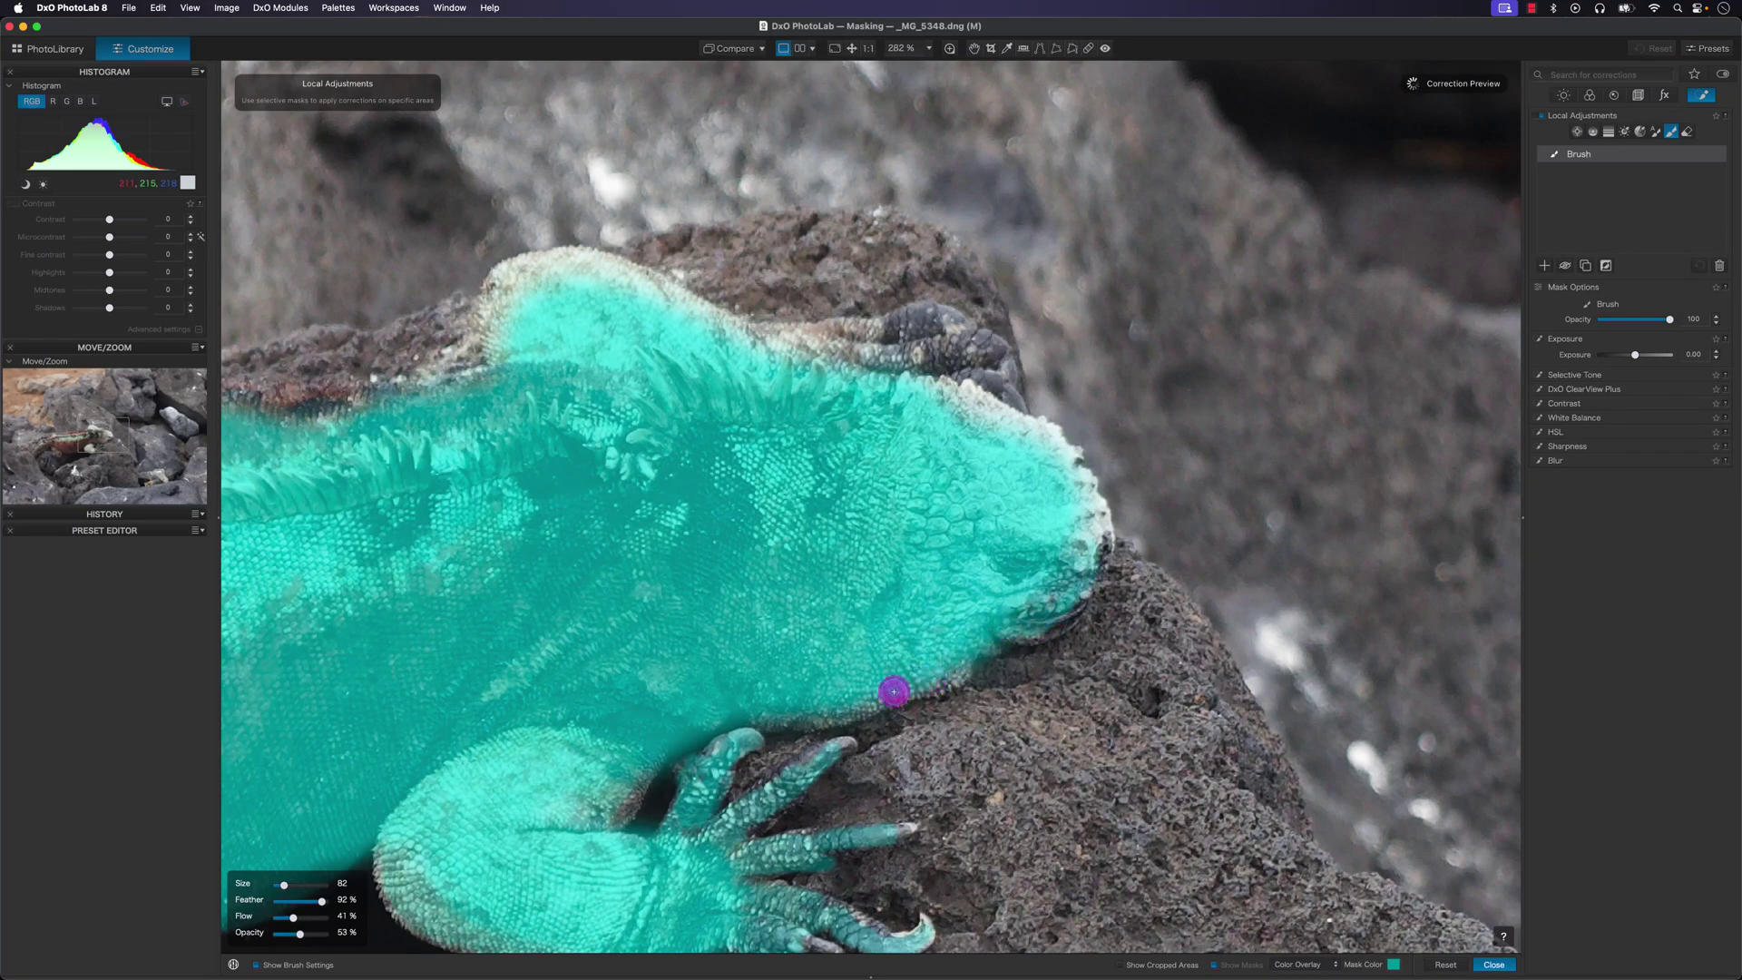
drag(819, 704, 950, 656)
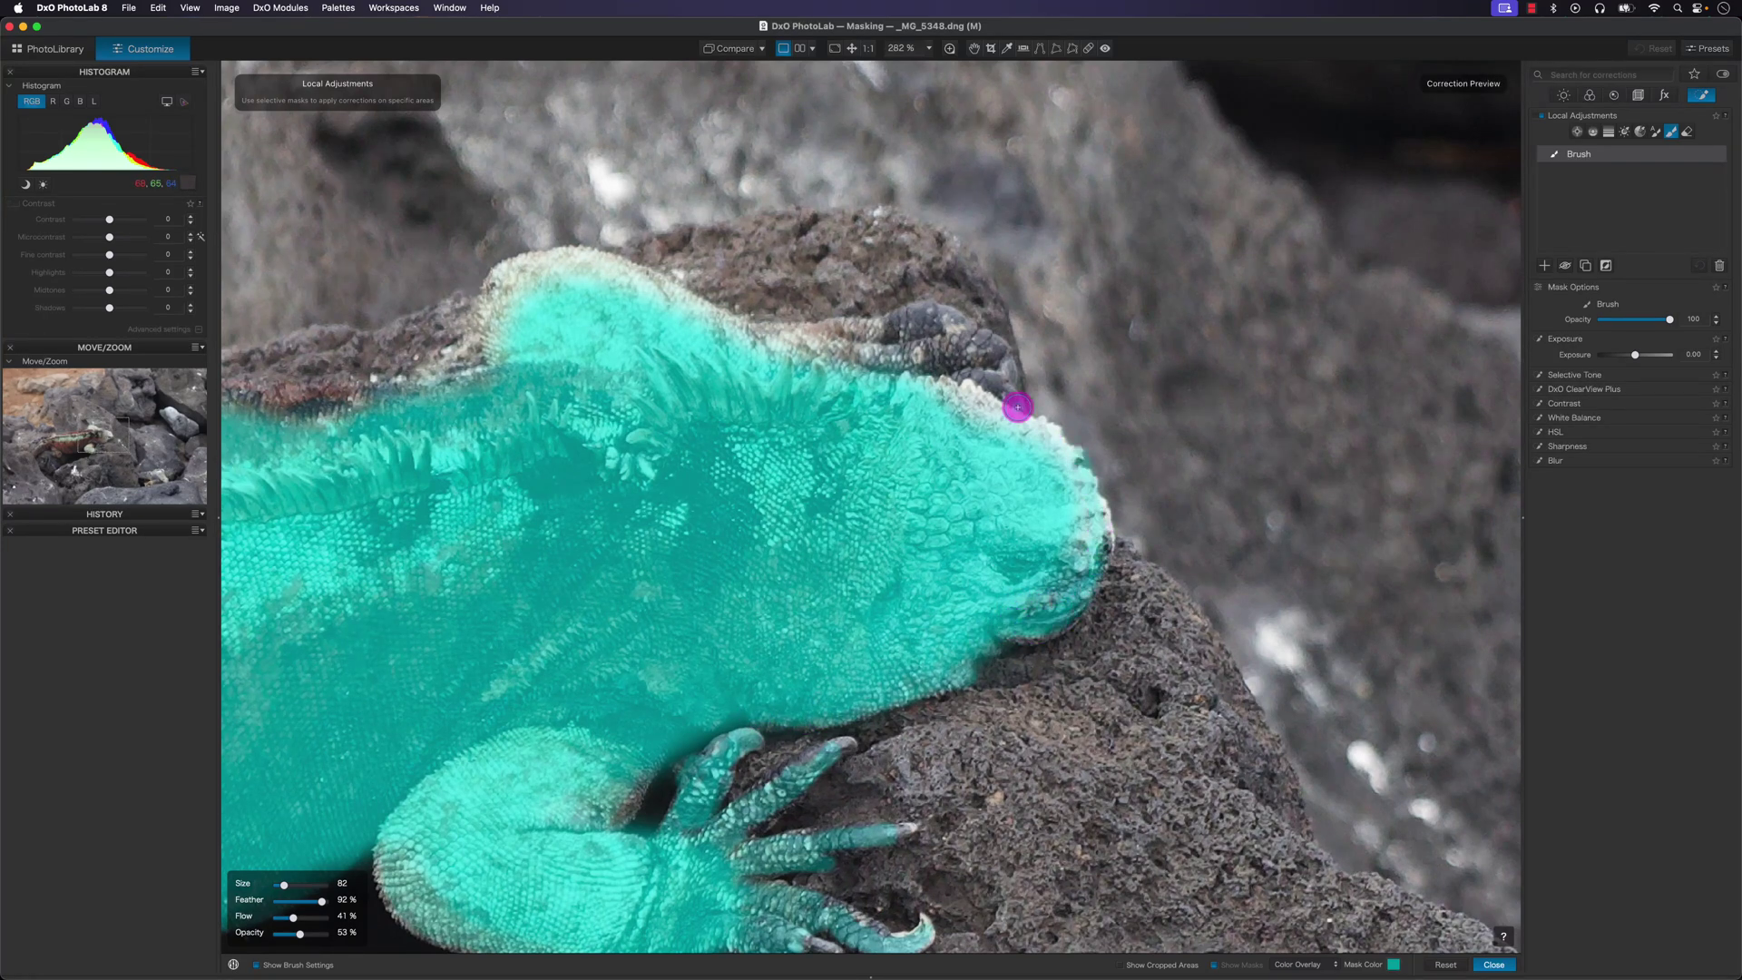
drag(937, 404, 987, 381)
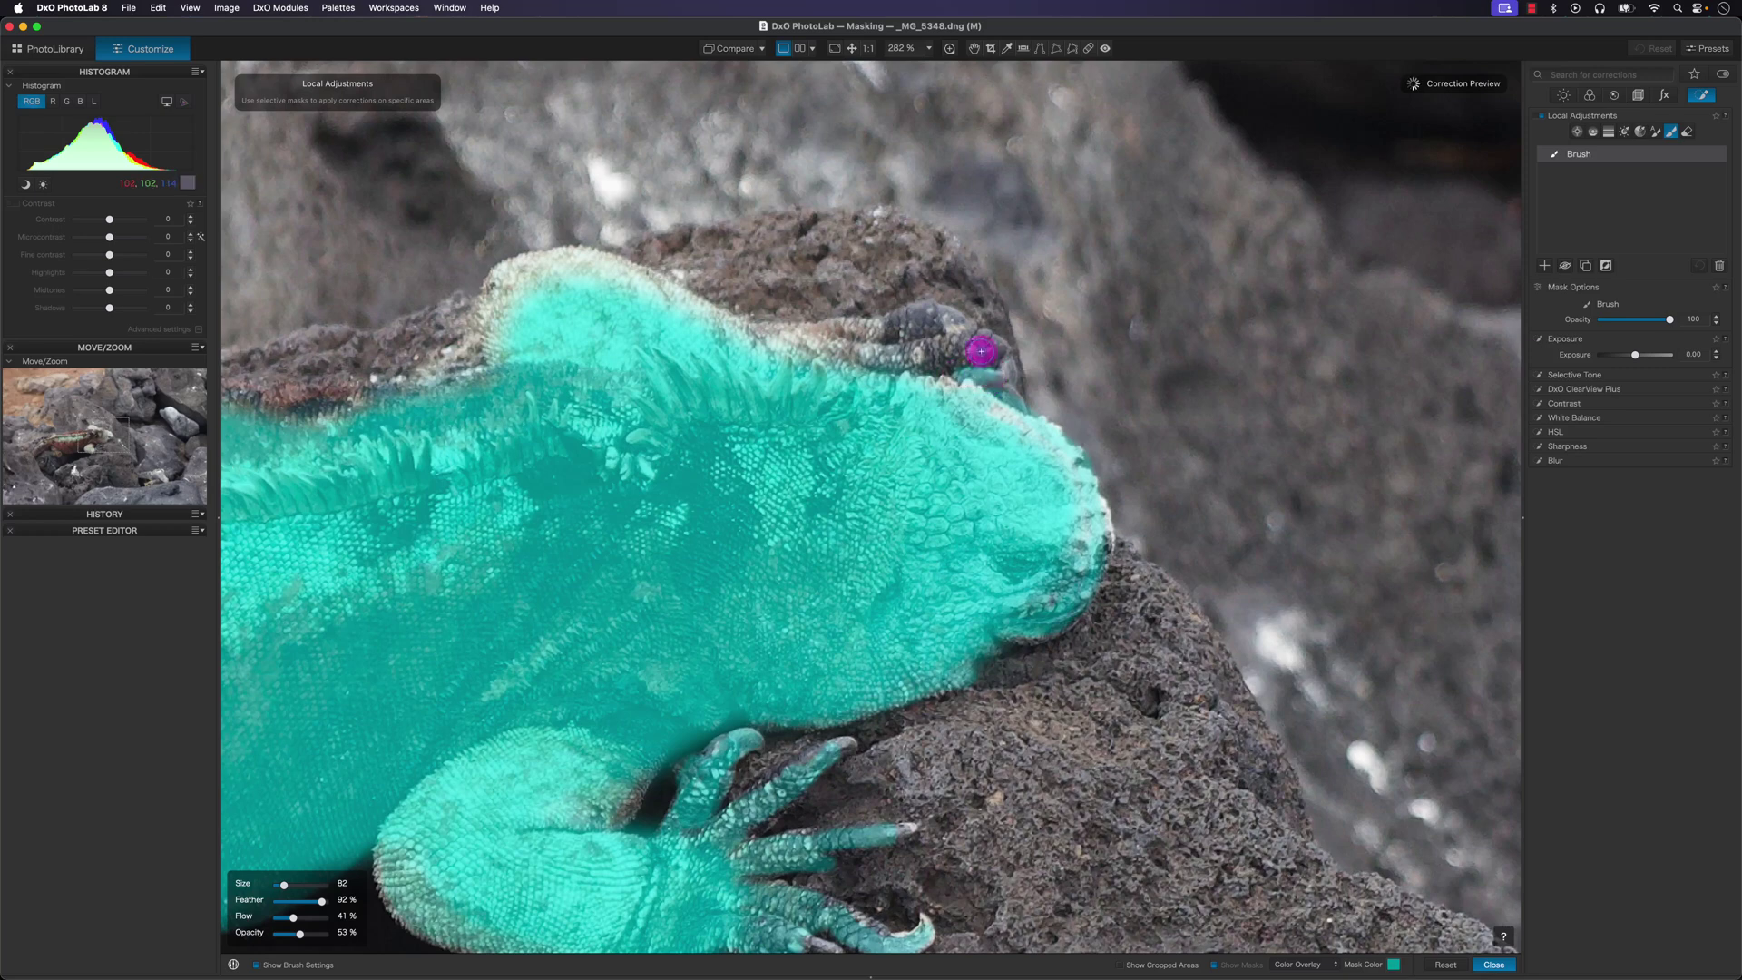
mouse_move(902, 311)
mouse_down()
mouse_move(935, 350)
mouse_move(916, 353)
mouse_move(945, 378)
mouse_up()
With the brush at size 170, extend the mask over the far front leg's edge and the outer edges of the hind leg.
scroll(944, 378, up, 2)
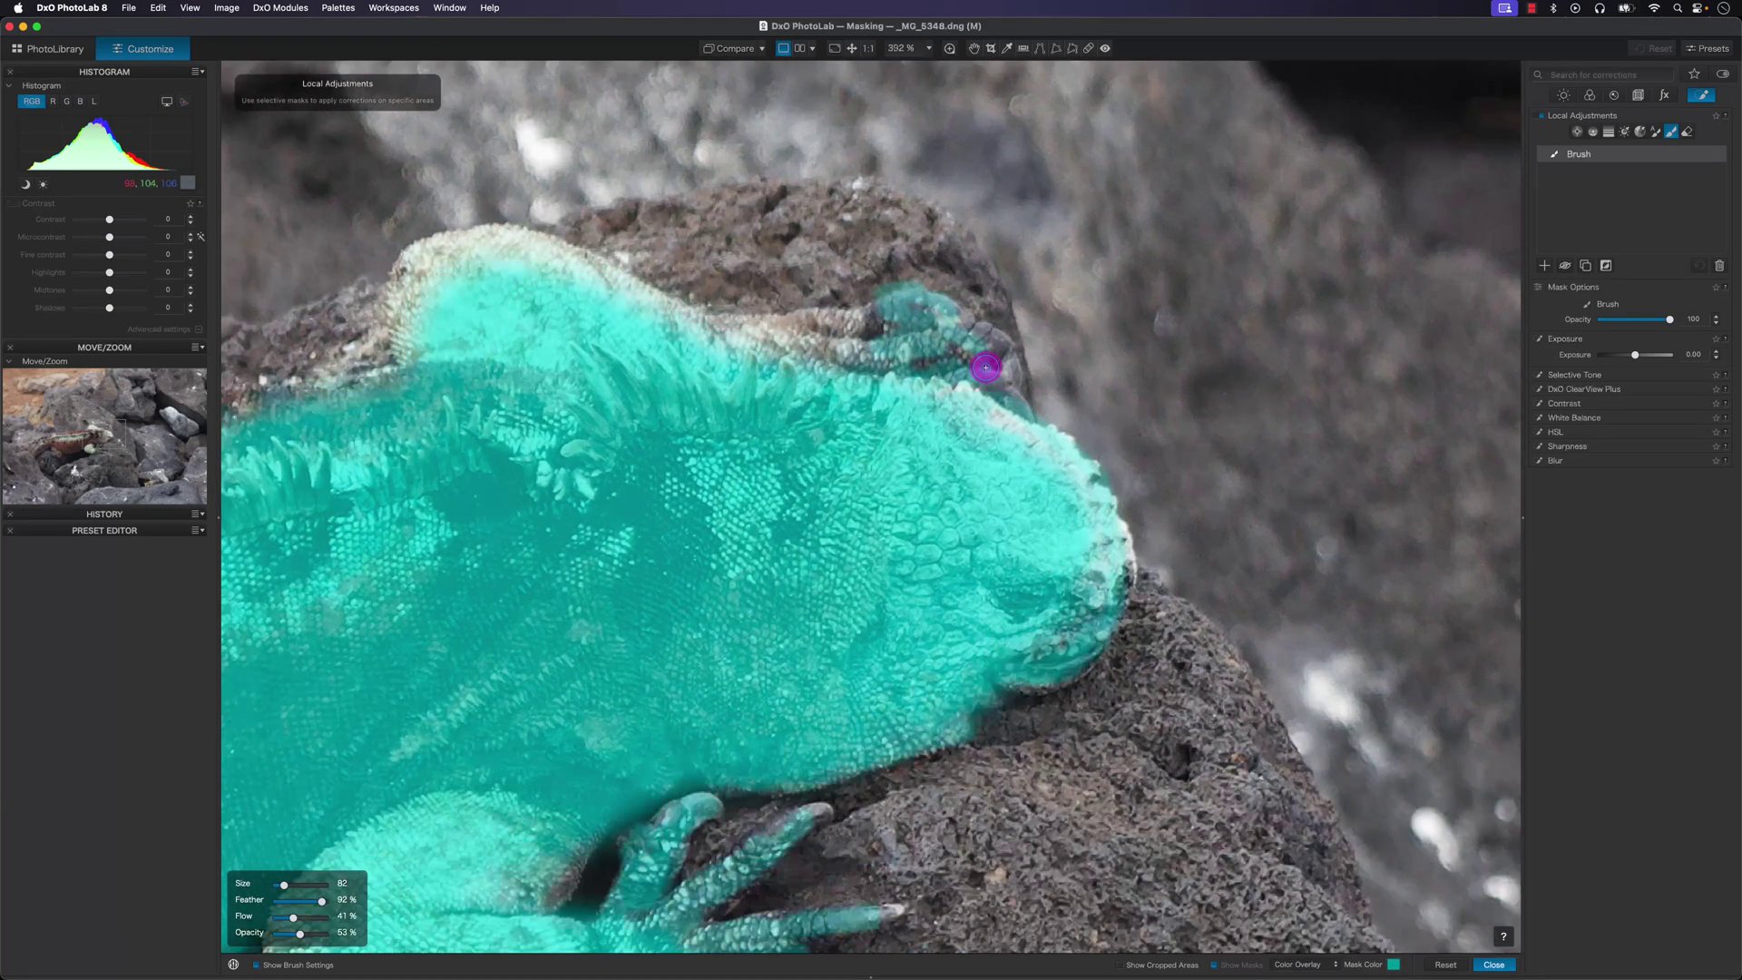
scroll(980, 368, down, 3)
scroll(959, 376, down, 2)
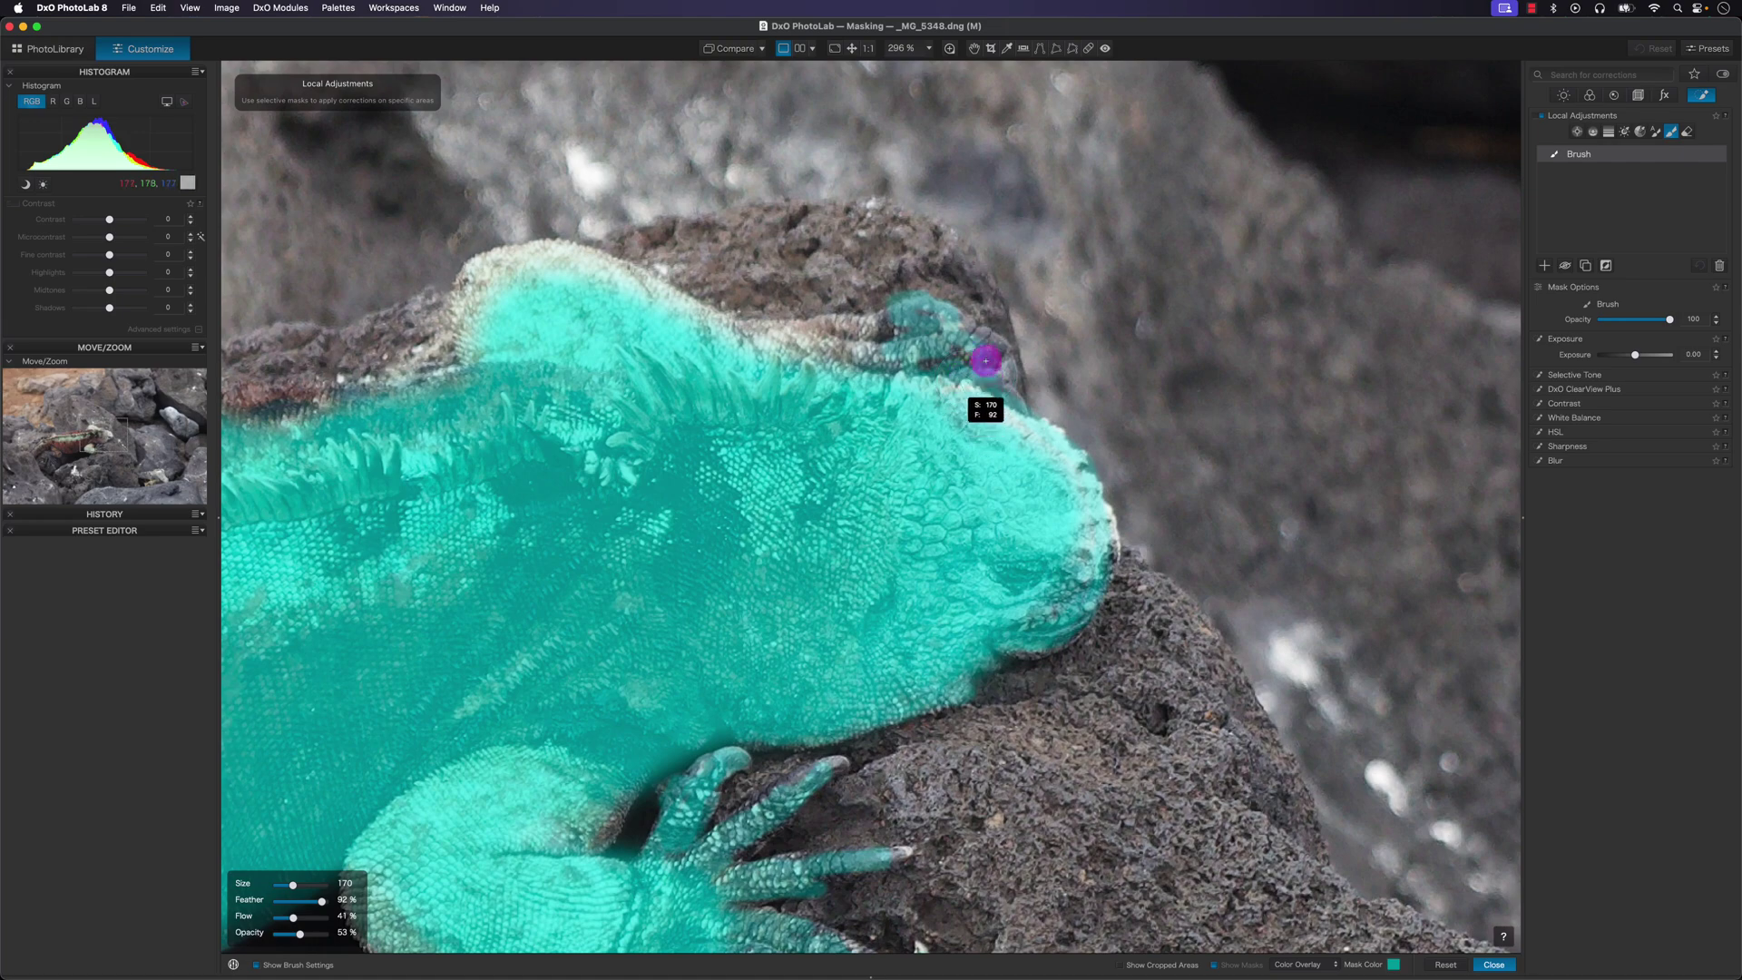
mouse_move(634, 302)
mouse_down()
mouse_move(591, 260)
mouse_move(471, 280)
mouse_move(486, 354)
mouse_move(567, 376)
mouse_move(1119, 268)
mouse_move(731, 412)
mouse_move(658, 525)
mouse_move(856, 284)
mouse_up()
key(space)
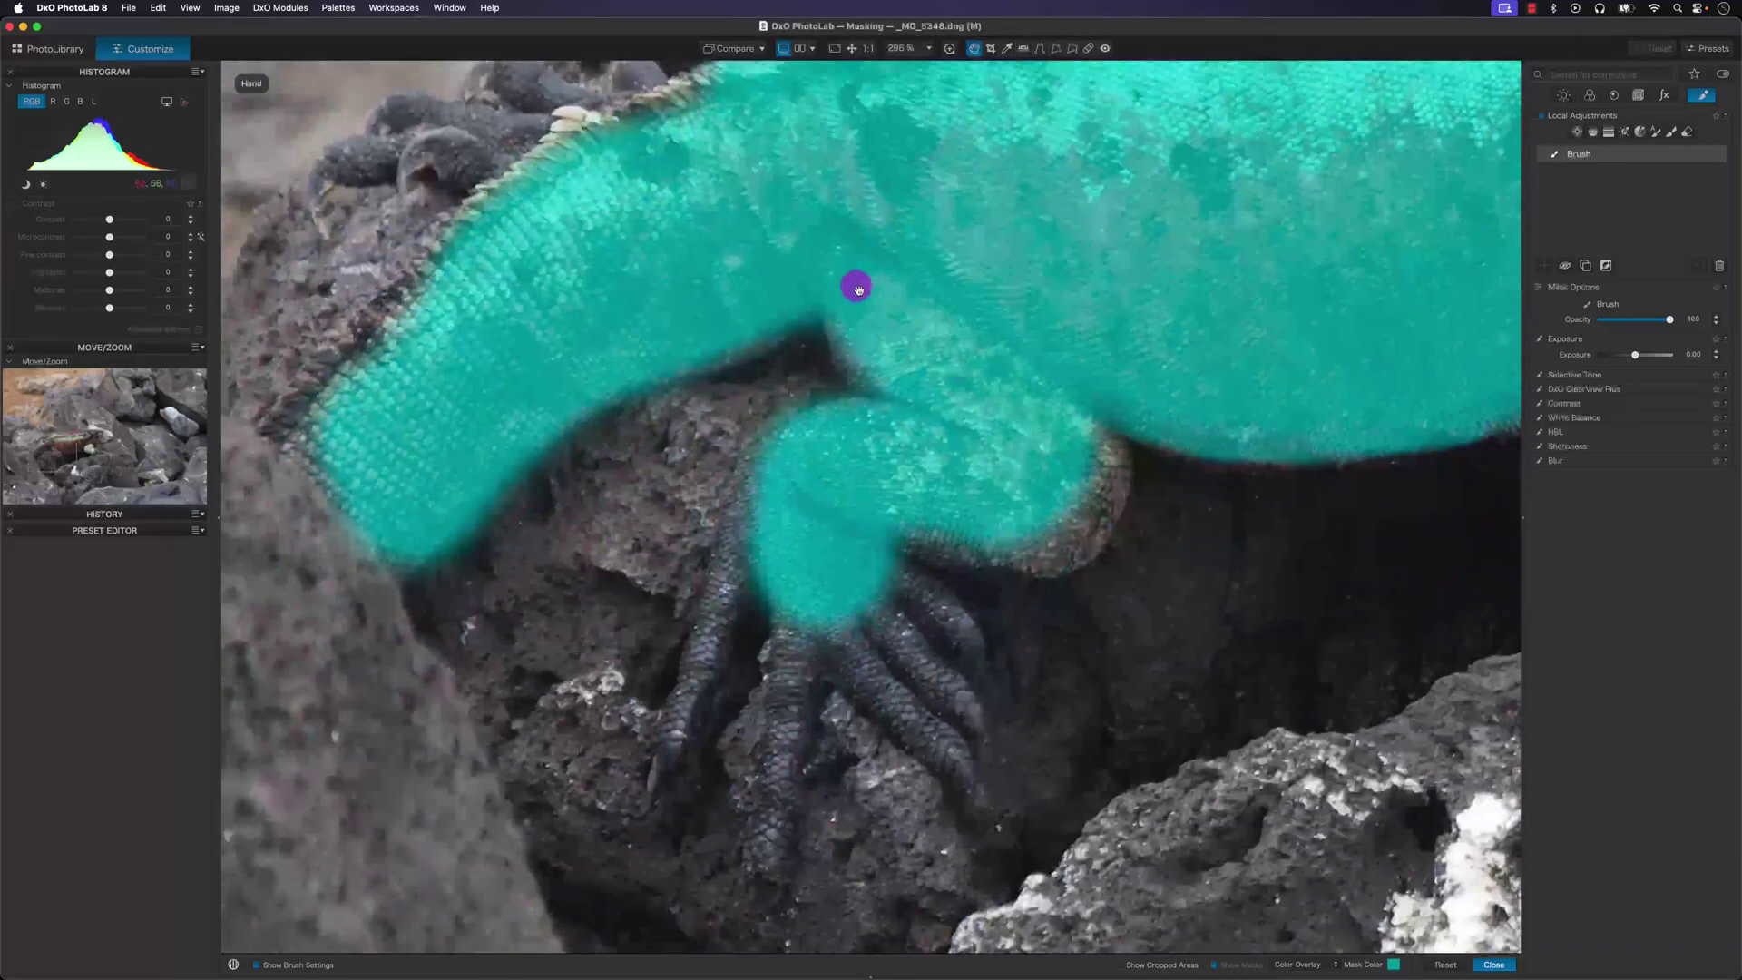
mouse_move(1095, 452)
mouse_down()
mouse_move(1090, 496)
mouse_move(1105, 444)
mouse_move(1102, 479)
mouse_move(1059, 543)
mouse_move(1011, 552)
mouse_move(1054, 543)
mouse_move(1093, 454)
mouse_move(1106, 482)
mouse_move(1049, 541)
mouse_move(956, 550)
mouse_move(809, 506)
mouse_move(746, 510)
mouse_move(731, 583)
mouse_up()
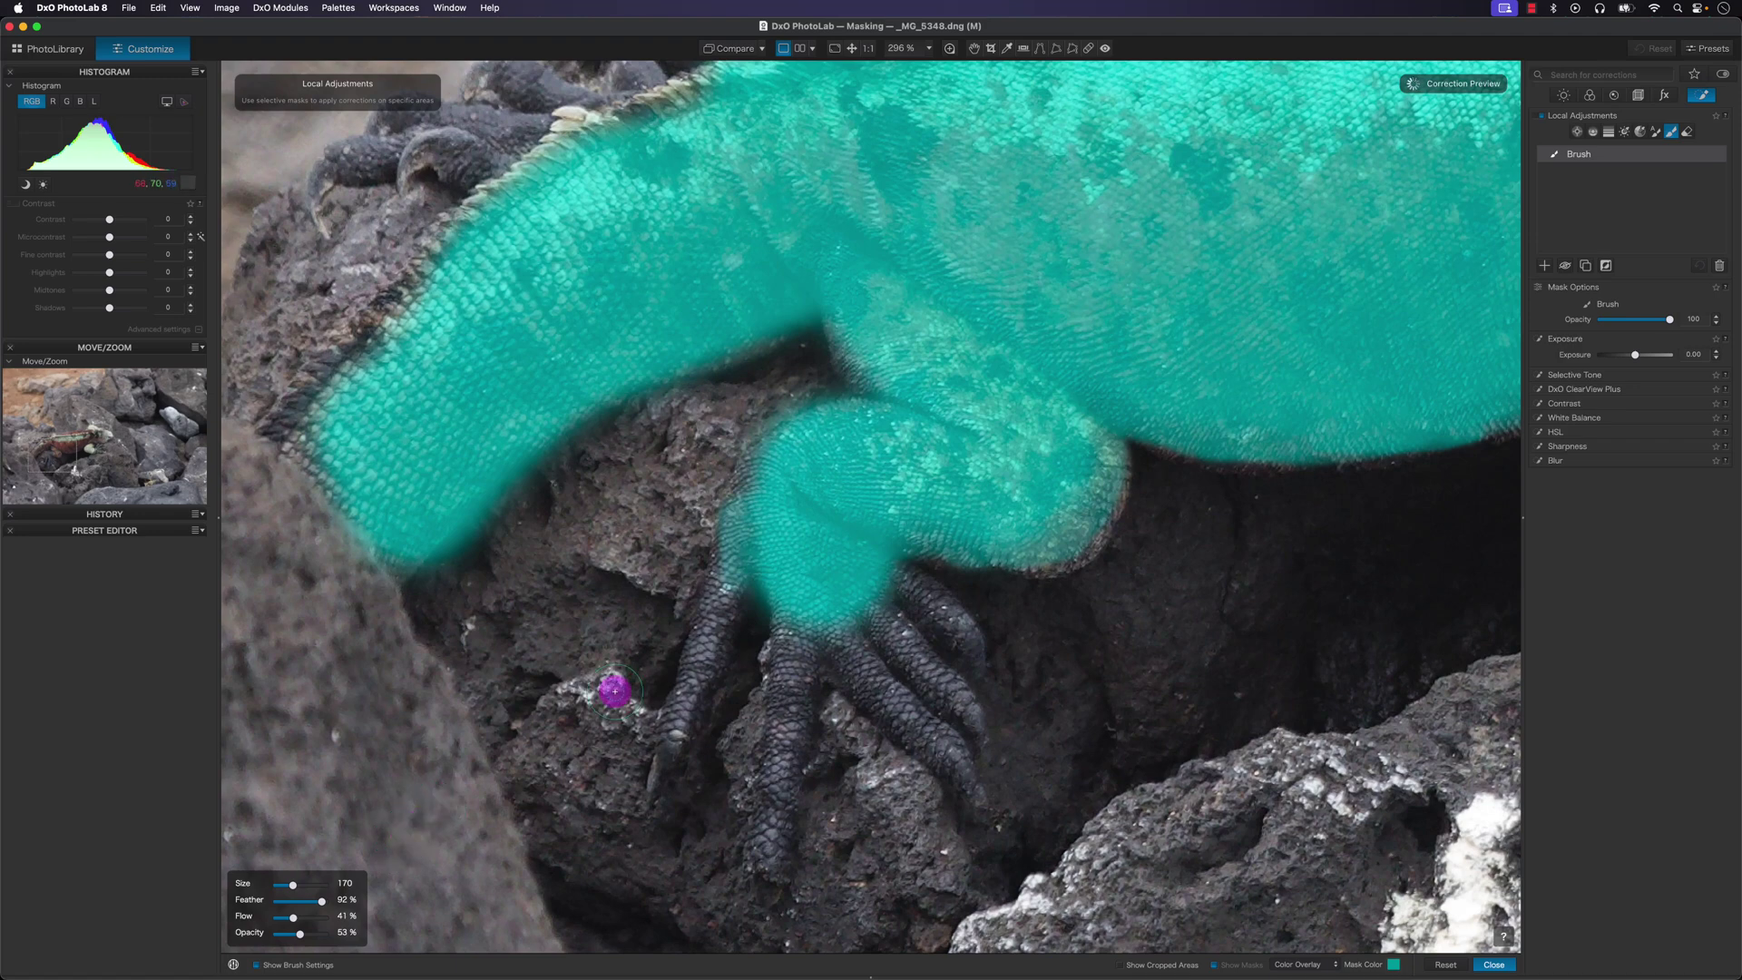
Reduce the brush to size 106 and mask all the toes of the hind foot.
scroll(620, 694, down, 5)
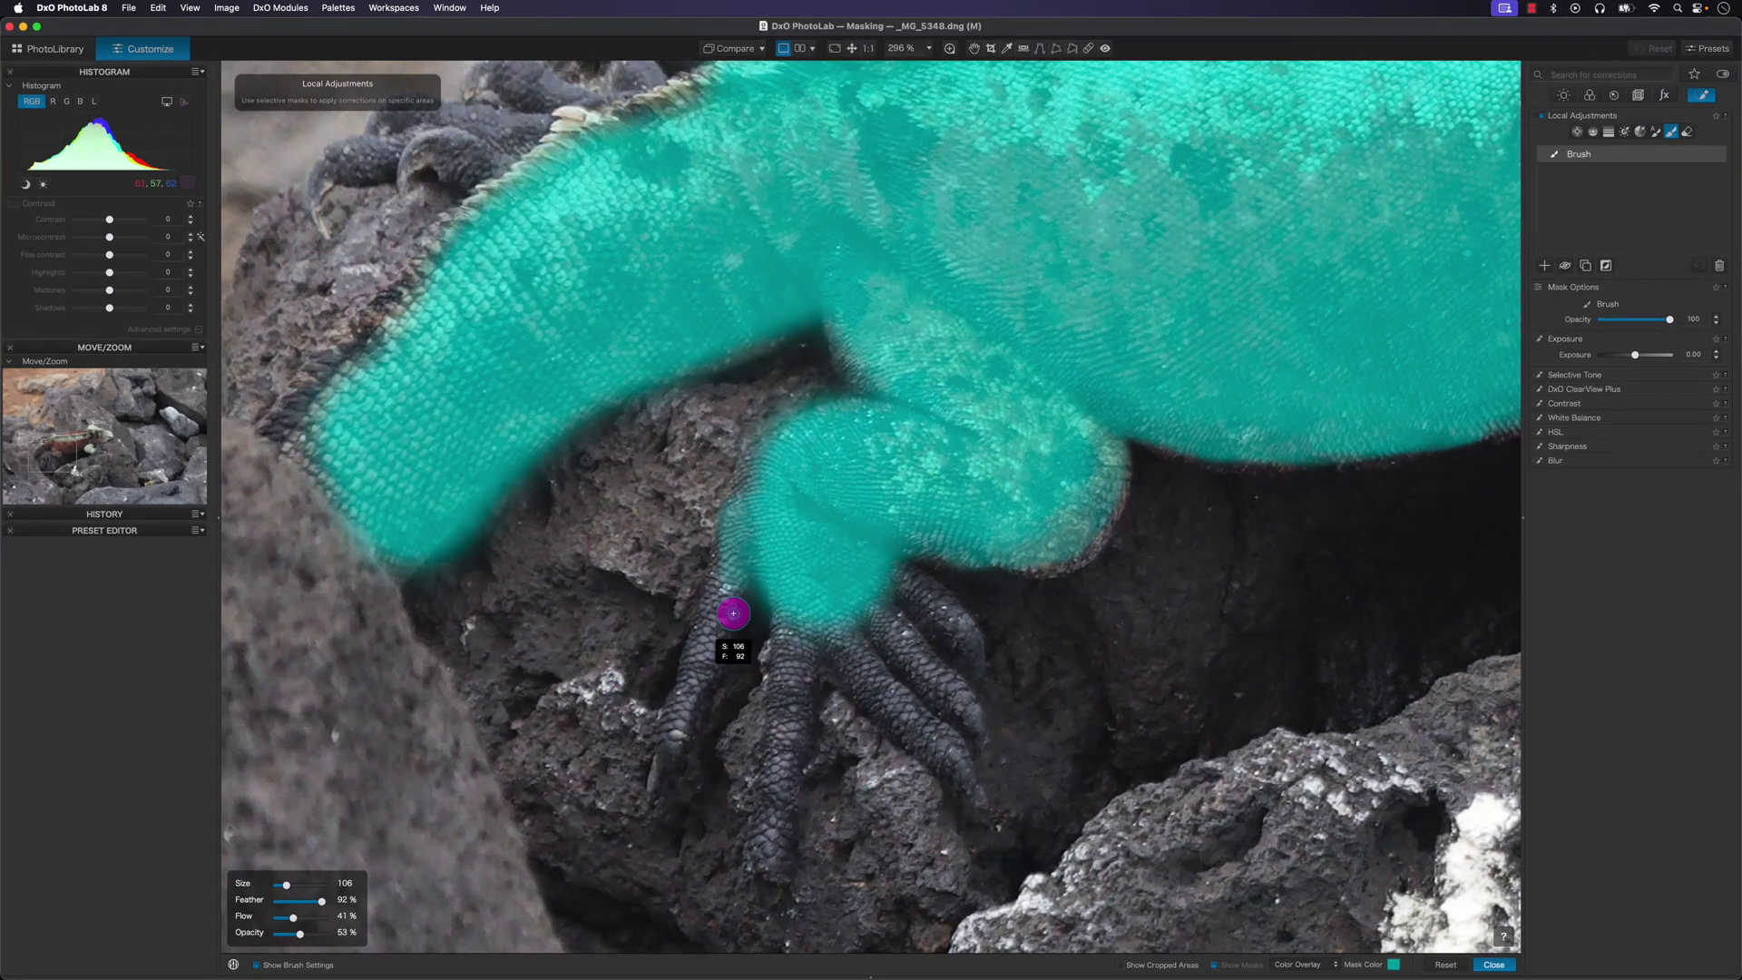
mouse_move(730, 585)
mouse_down()
mouse_move(667, 754)
mouse_move(731, 565)
mouse_move(695, 655)
mouse_move(786, 605)
mouse_move(763, 863)
mouse_move(786, 631)
mouse_move(794, 682)
mouse_move(835, 648)
mouse_move(878, 693)
mouse_up()
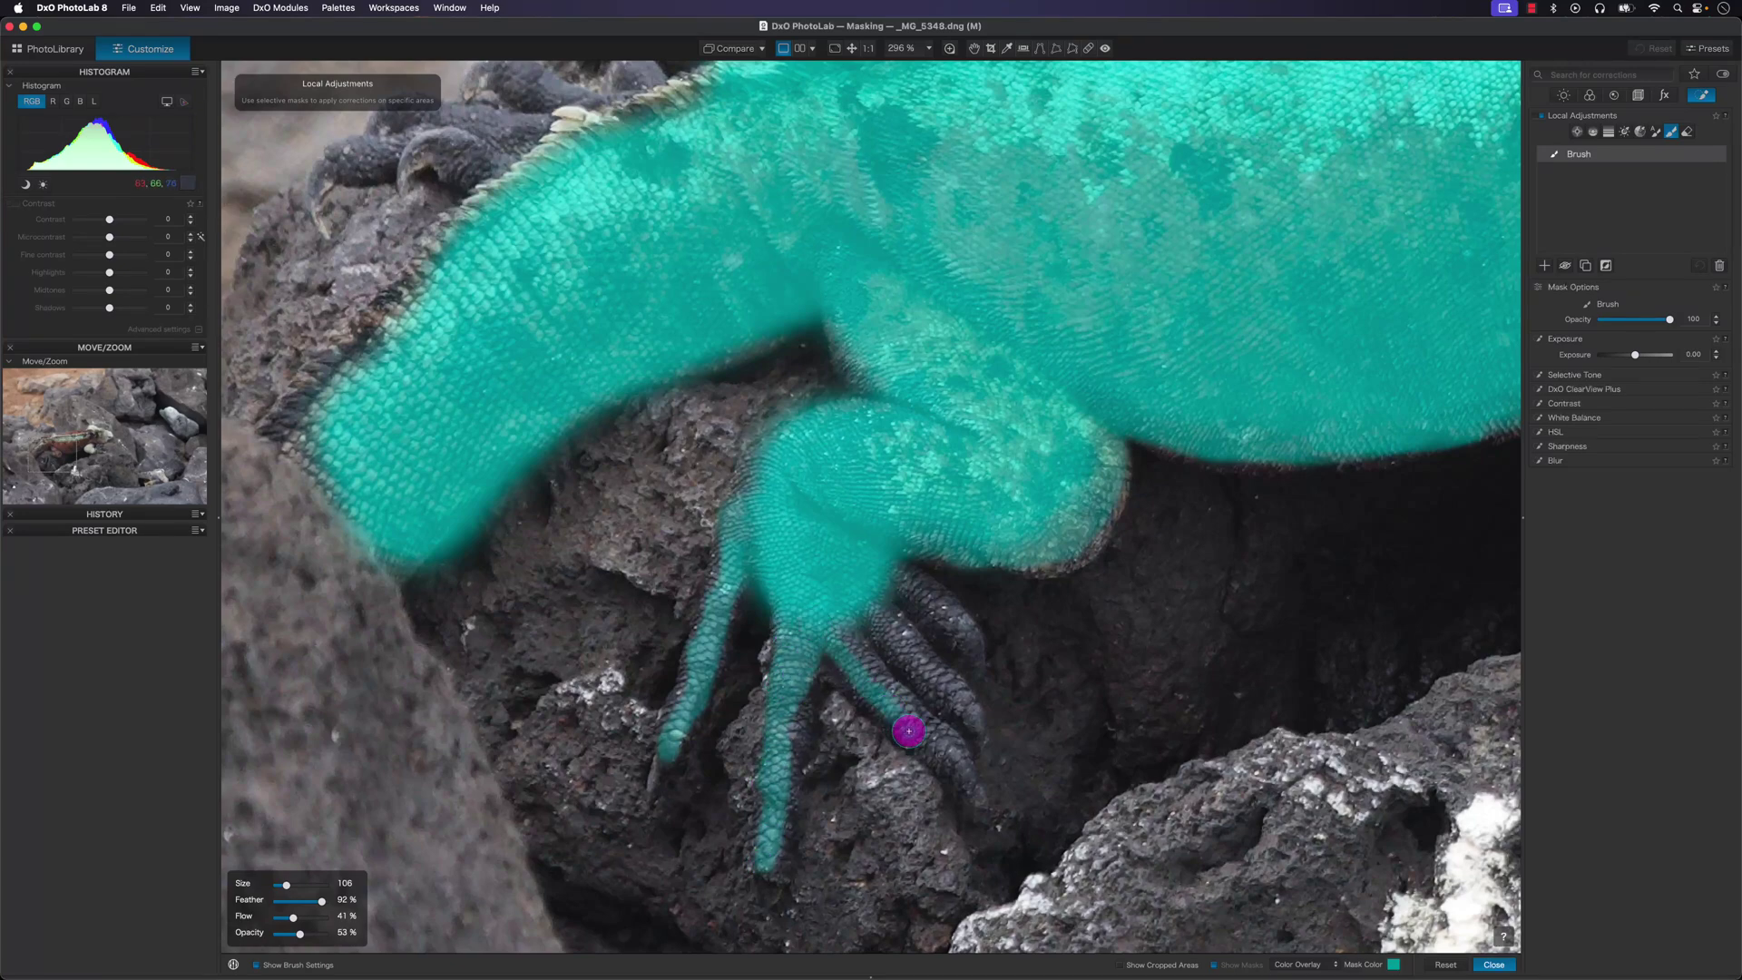
mouse_move(971, 792)
mouse_down()
mouse_move(856, 612)
mouse_move(964, 709)
mouse_move(894, 645)
mouse_up()
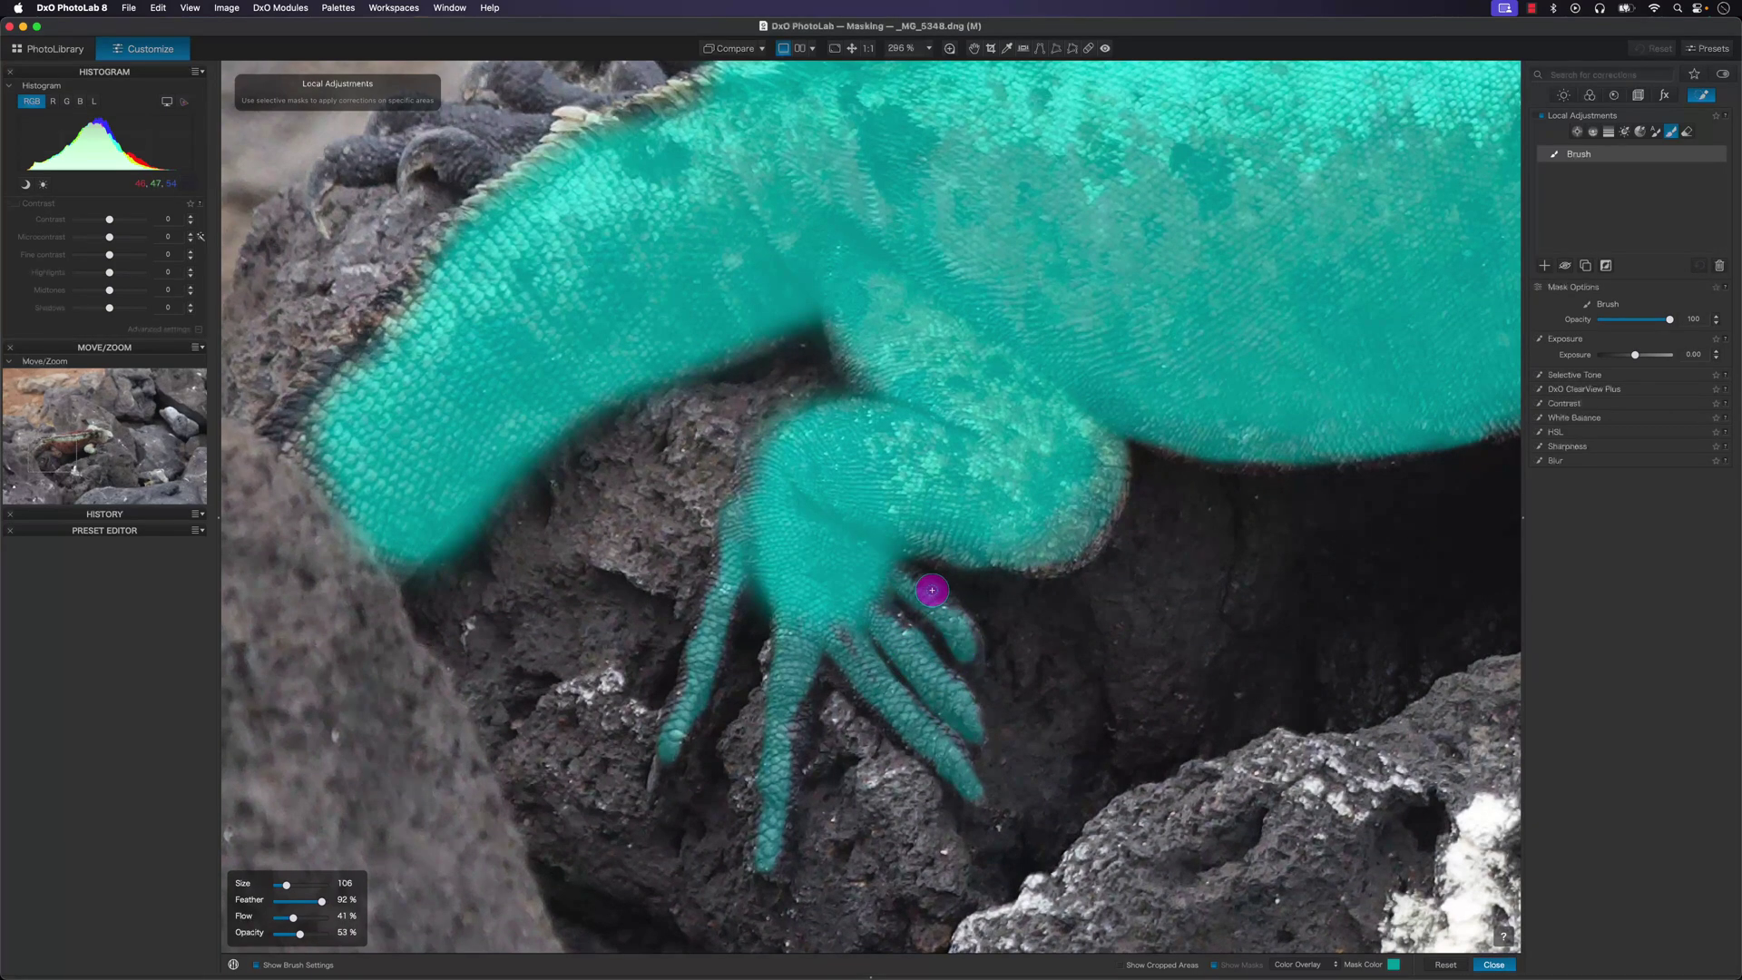
Fill in the hind knee's outer edge and extend the mask along the upper edge of the tail.
mouse_move(1109, 434)
mouse_down()
mouse_move(1100, 494)
mouse_move(1058, 536)
mouse_up()
key(space)
mouse_move(409, 389)
mouse_down()
mouse_move(585, 540)
mouse_move(587, 432)
mouse_move(508, 521)
mouse_up()
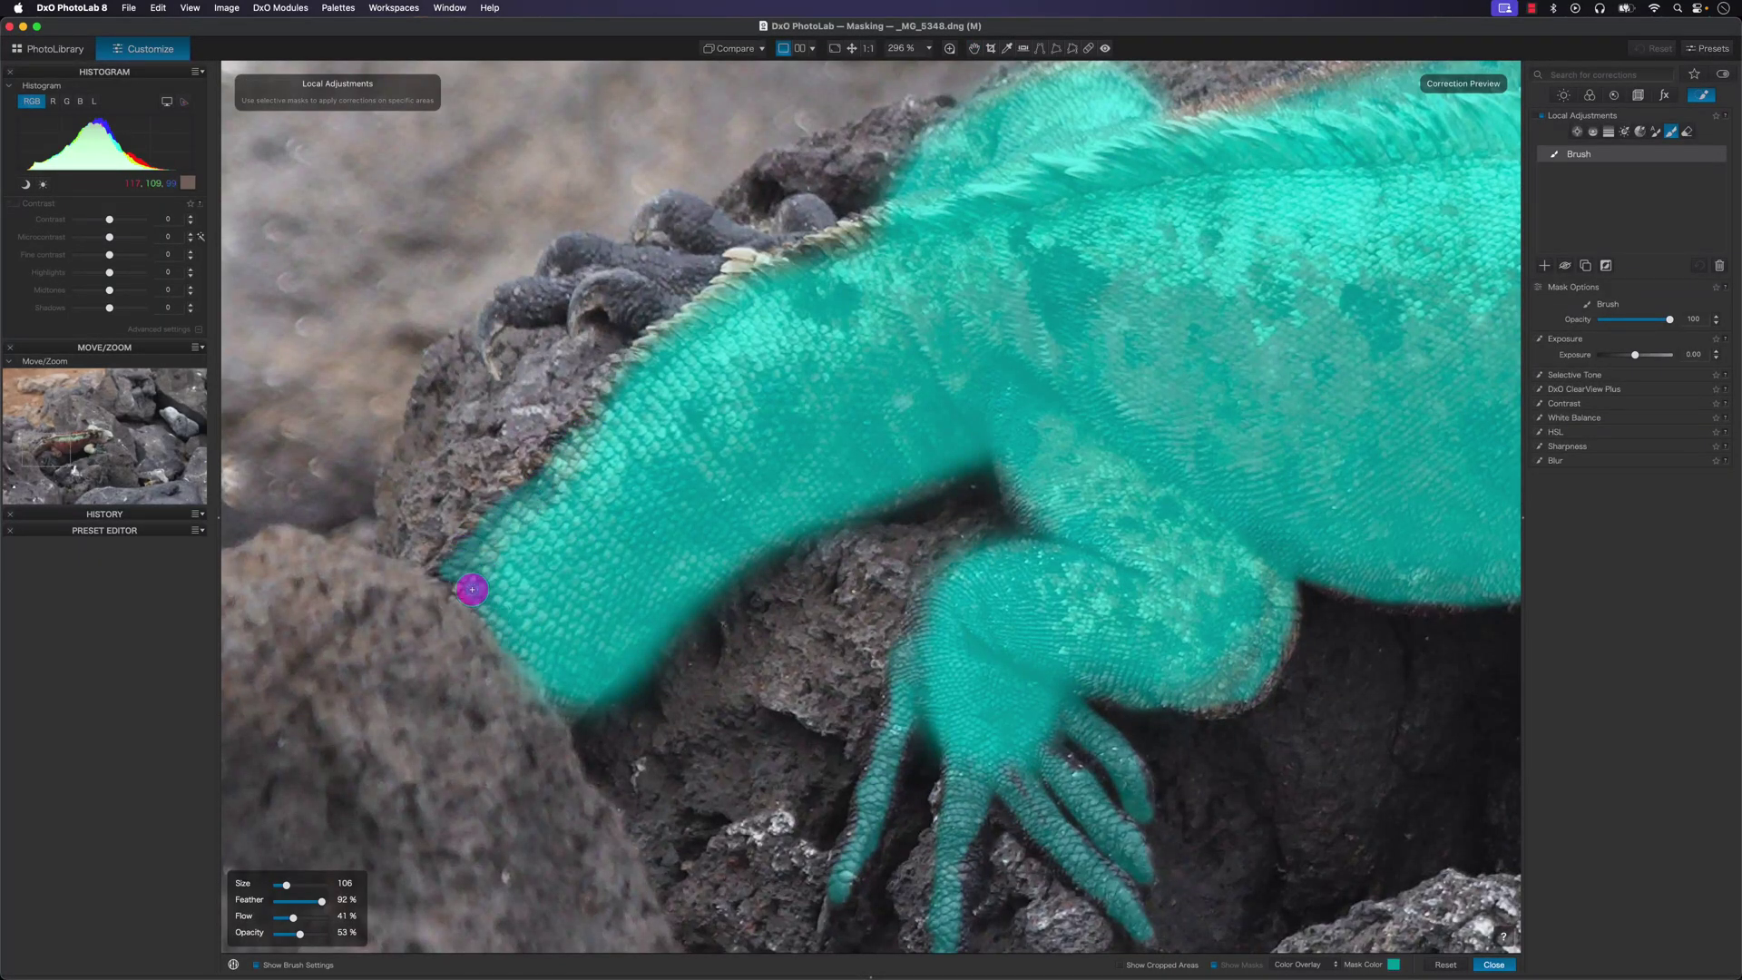
Extend the mask over the tail's end and upper edge, and fill in the back above the spine crest.
drag(471, 590, 545, 696)
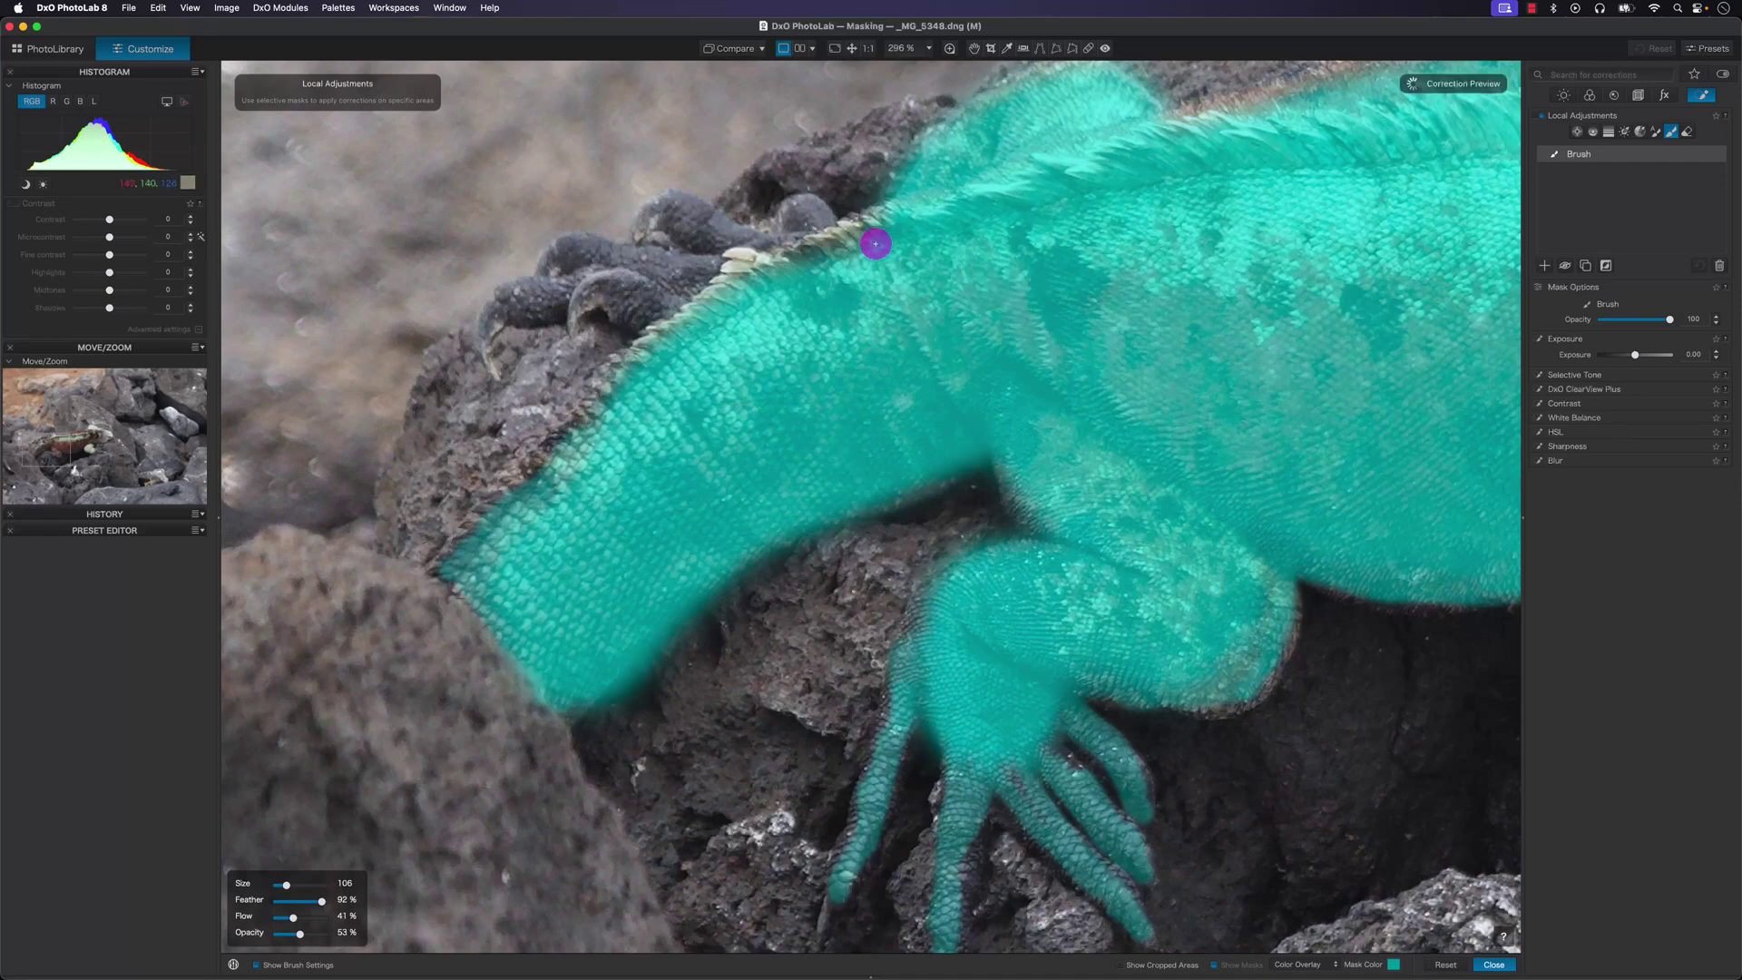
drag(875, 242, 732, 291)
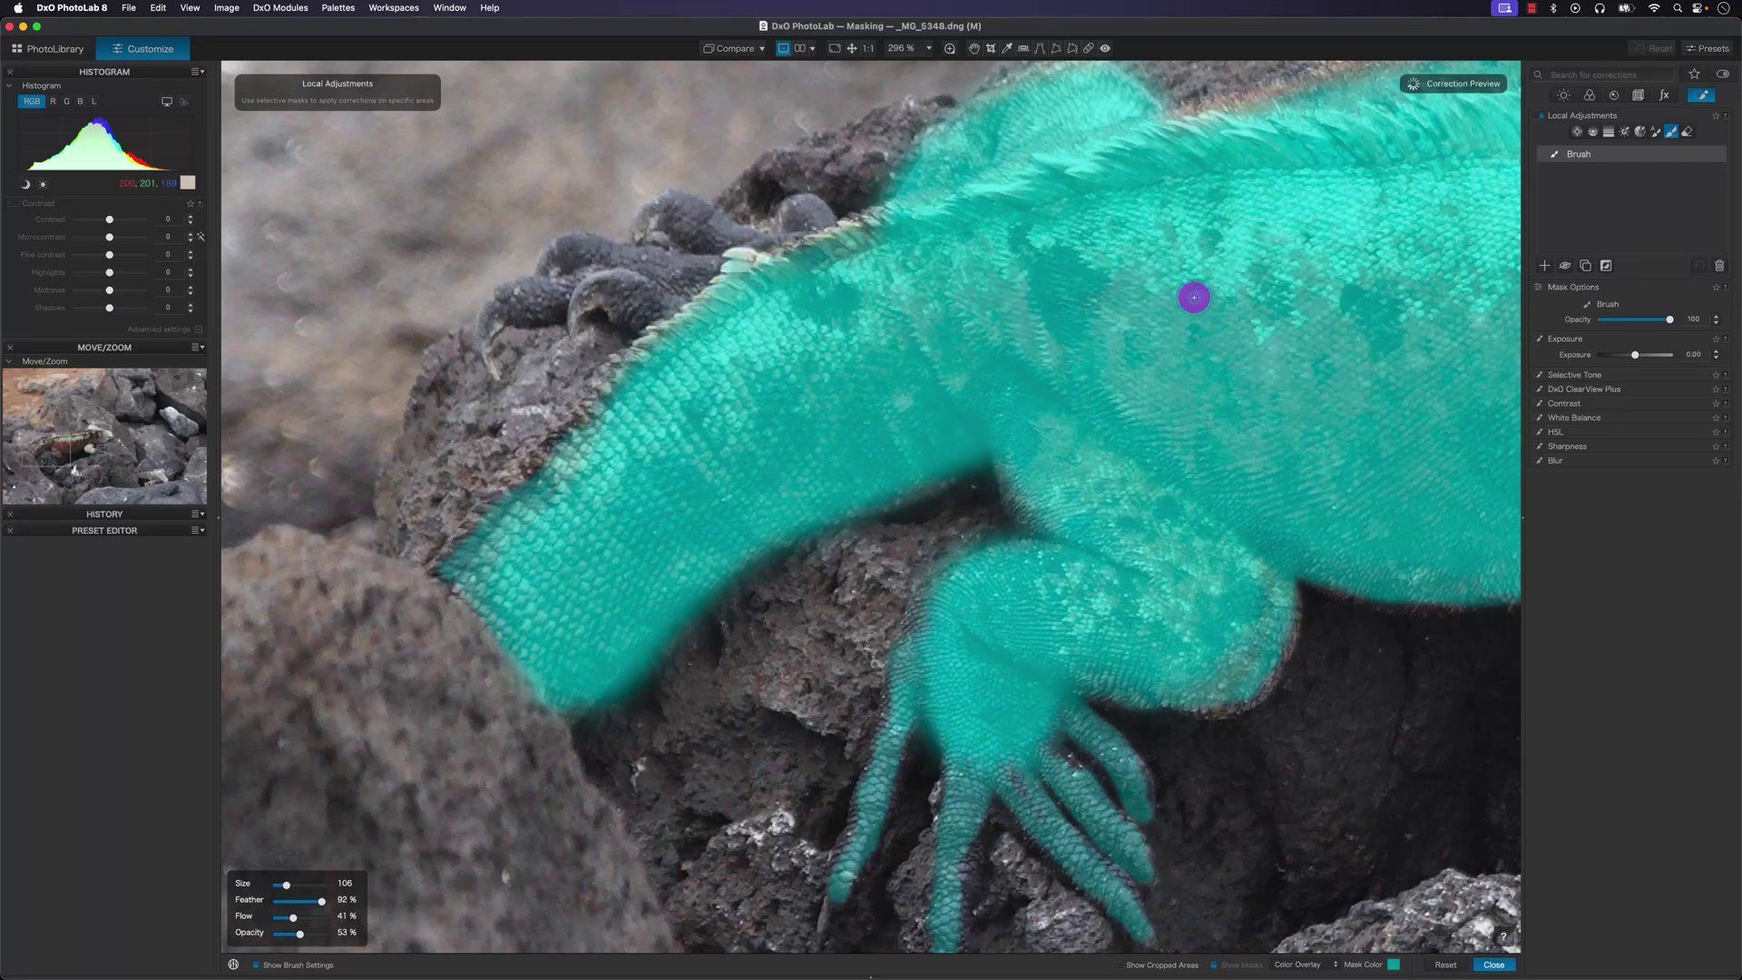
drag(1194, 296, 1101, 405)
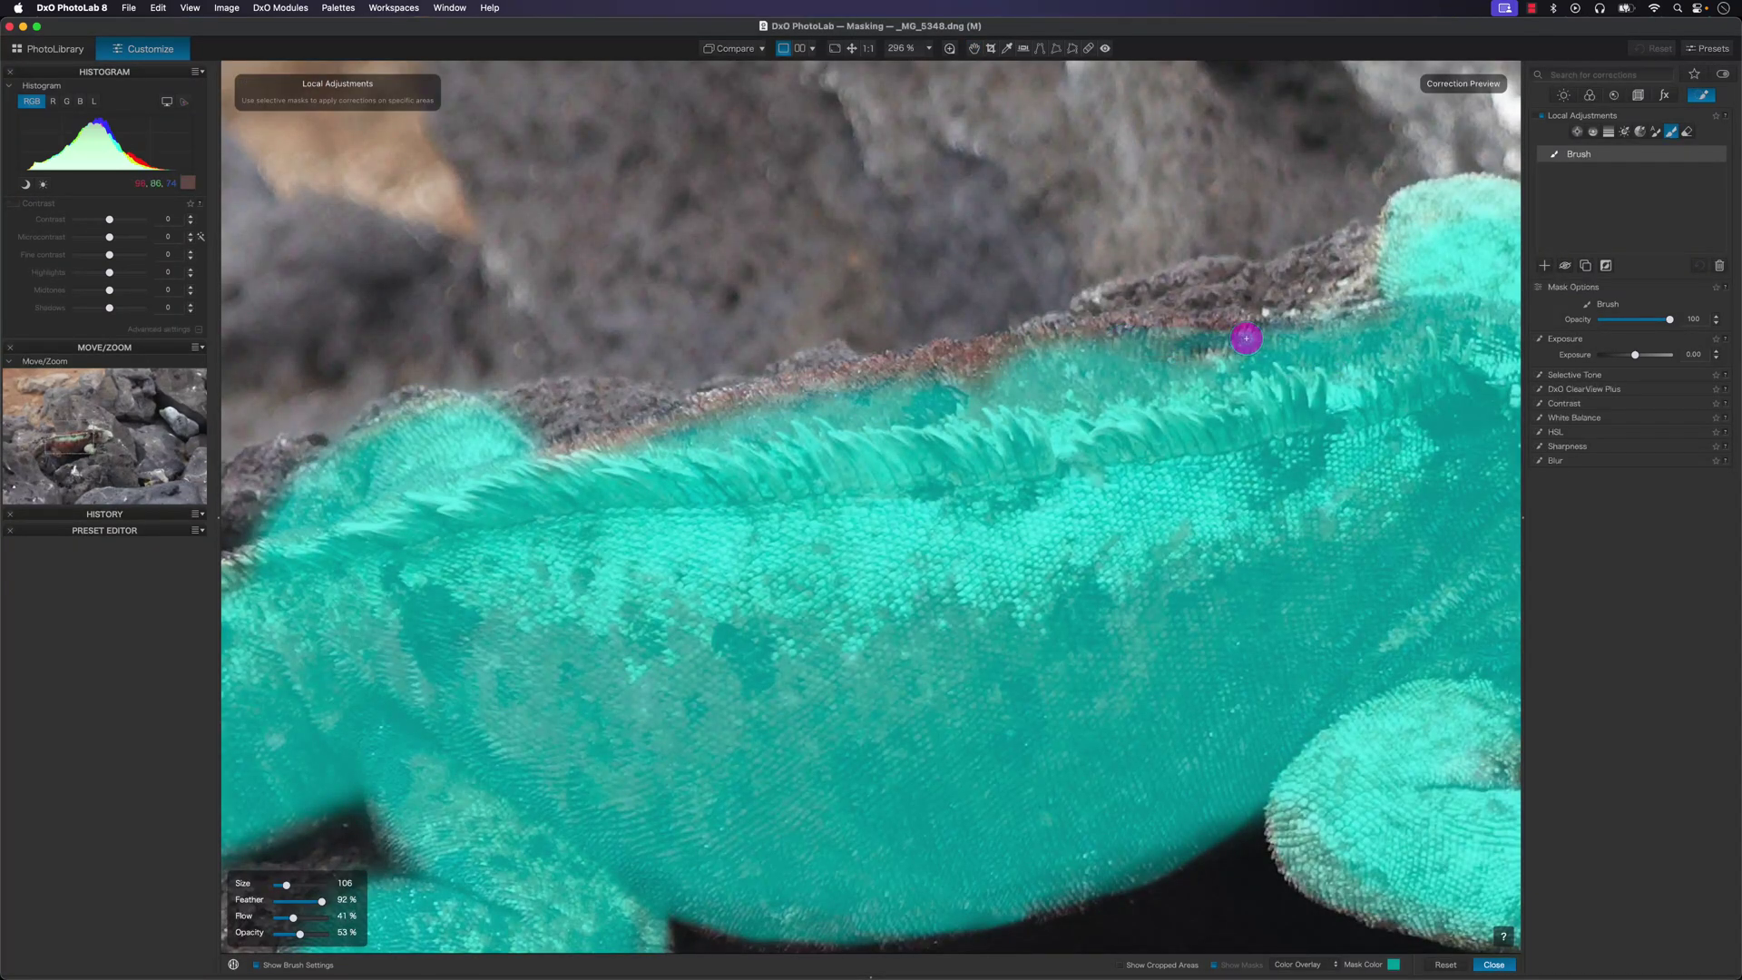
mouse_move(1262, 348)
mouse_down()
mouse_move(1132, 338)
mouse_move(980, 381)
mouse_move(832, 381)
mouse_move(635, 428)
mouse_up()
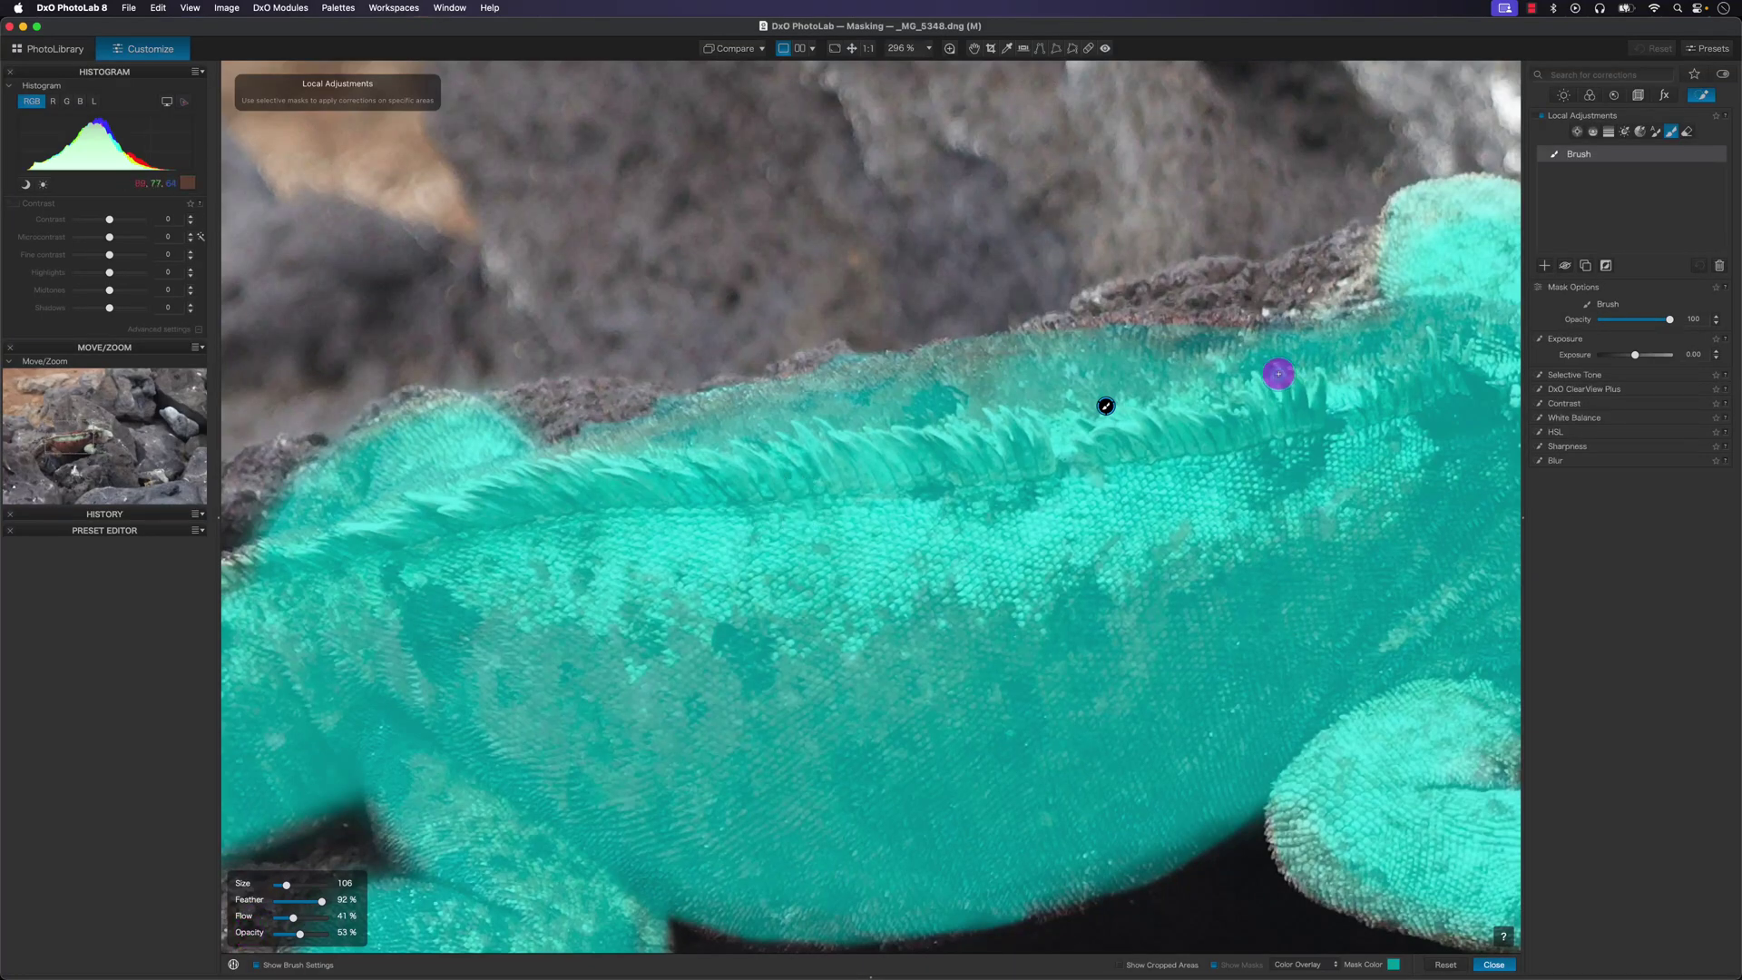
scroll(1270, 427, right, 5)
scroll(1270, 427, up, 2)
drag(1145, 441, 746, 465)
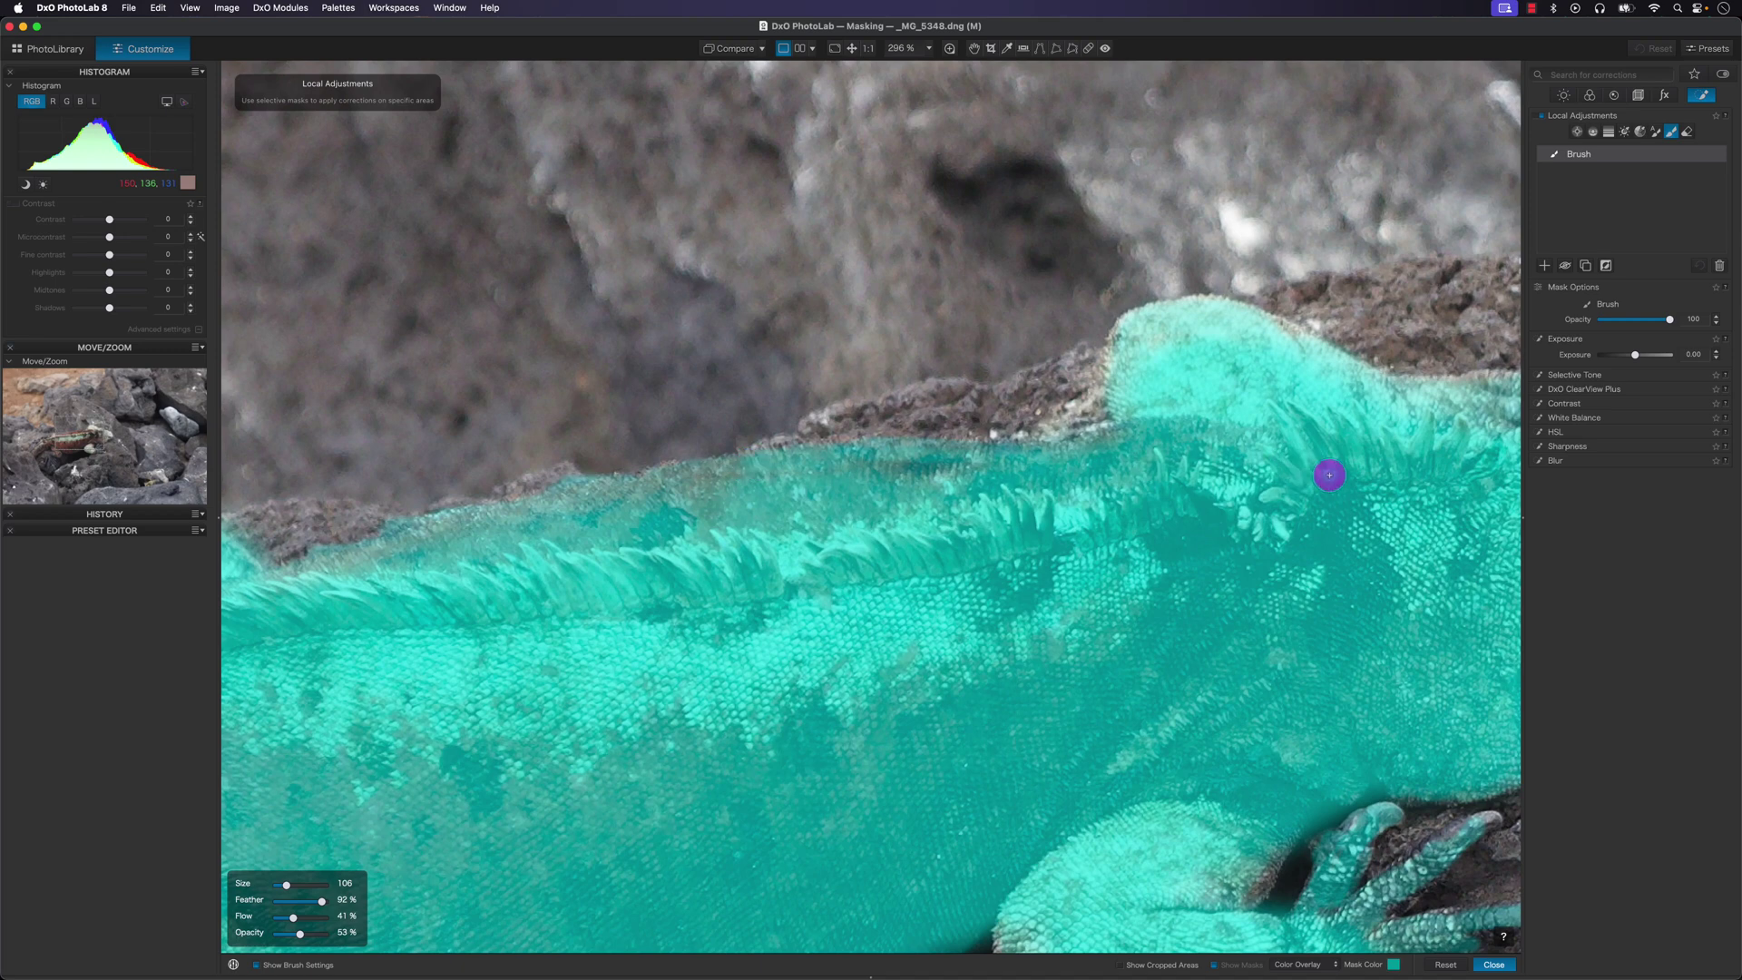
Fill in the mask around the iguana's snout and mouth, and review the whole mask at 100% zoom.
scroll(1330, 474, right, 6)
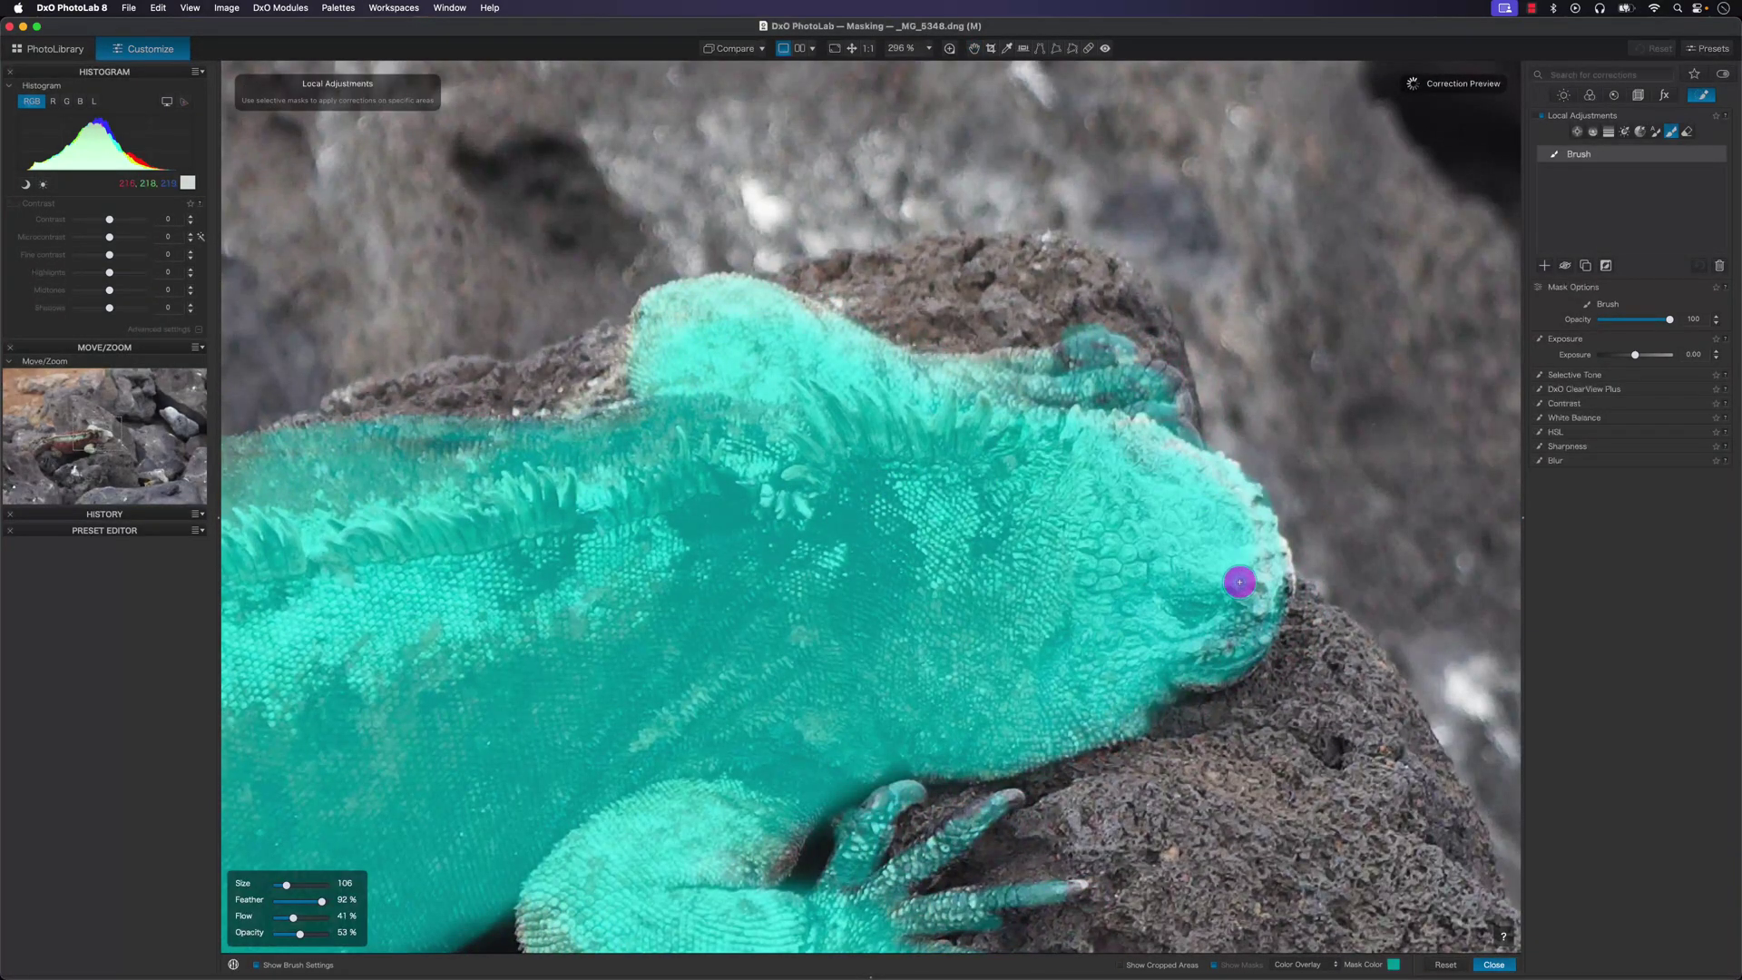
mouse_move(1240, 581)
mouse_down()
mouse_move(1271, 568)
mouse_move(1190, 672)
mouse_up()
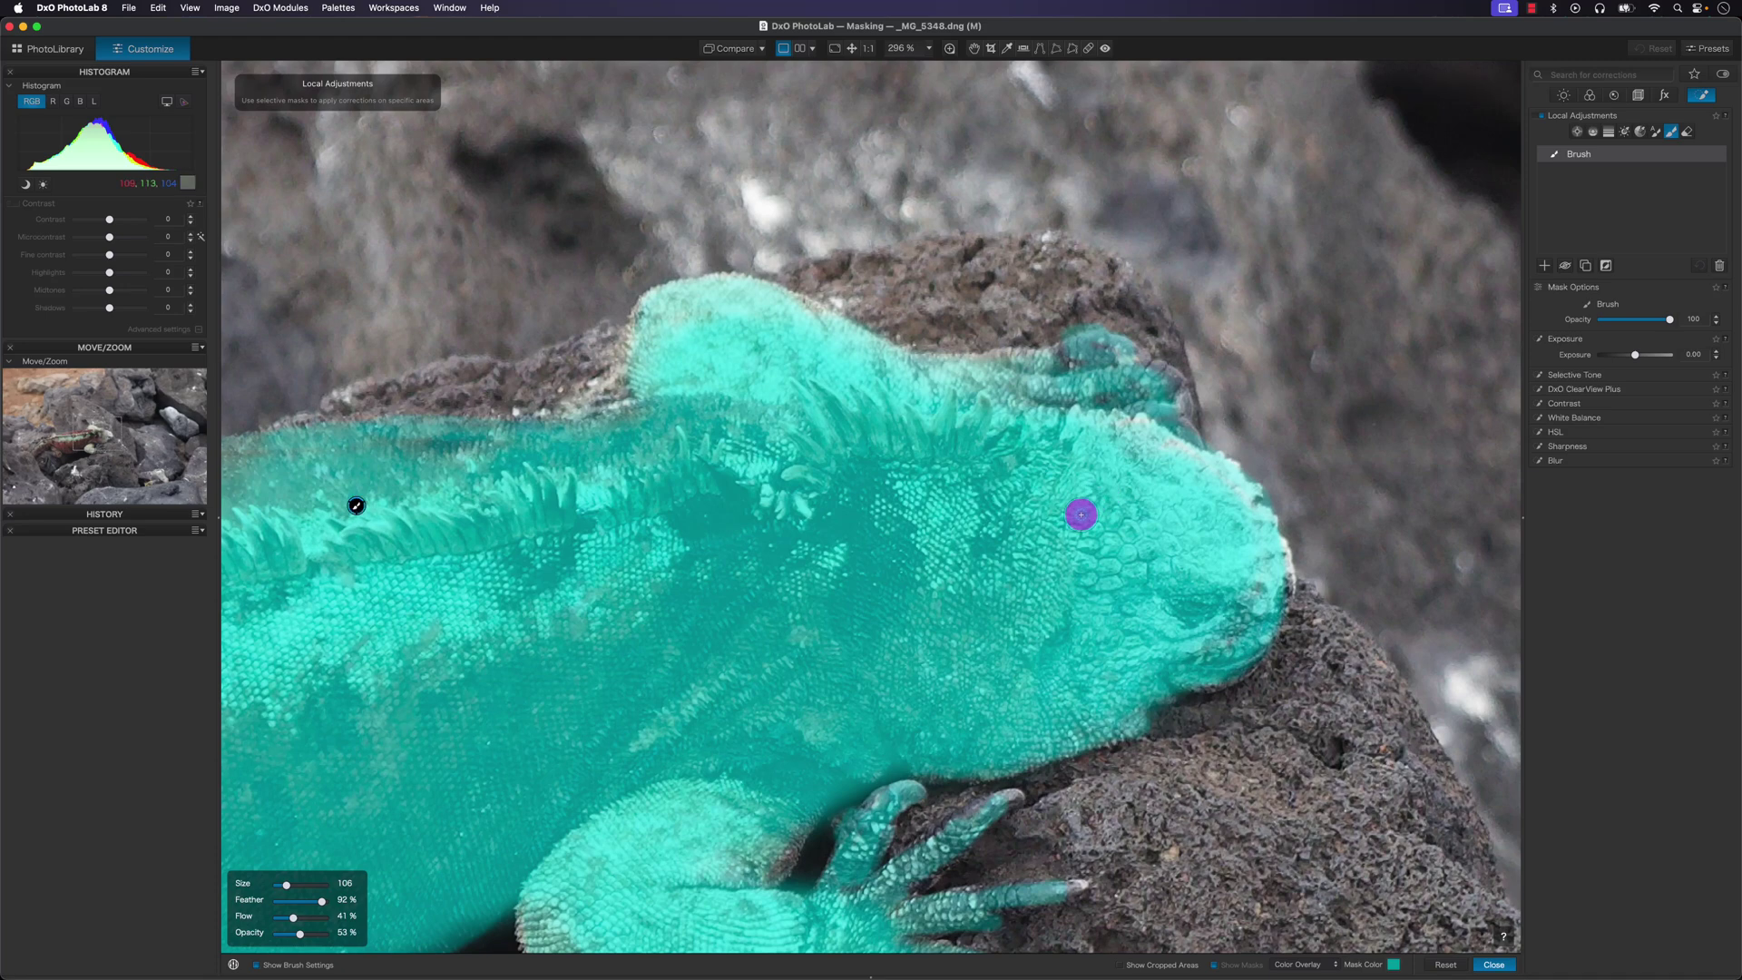
key(space)
drag(432, 575, 1458, 372)
mouse_move(1396, 520)
mouse_down()
mouse_move(1291, 474)
mouse_move(953, 397)
mouse_move(700, 361)
mouse_up()
mouse_move(1018, 576)
mouse_down()
mouse_move(1016, 603)
mouse_move(1101, 657)
mouse_move(1277, 677)
mouse_up()
key(super+alt+0)
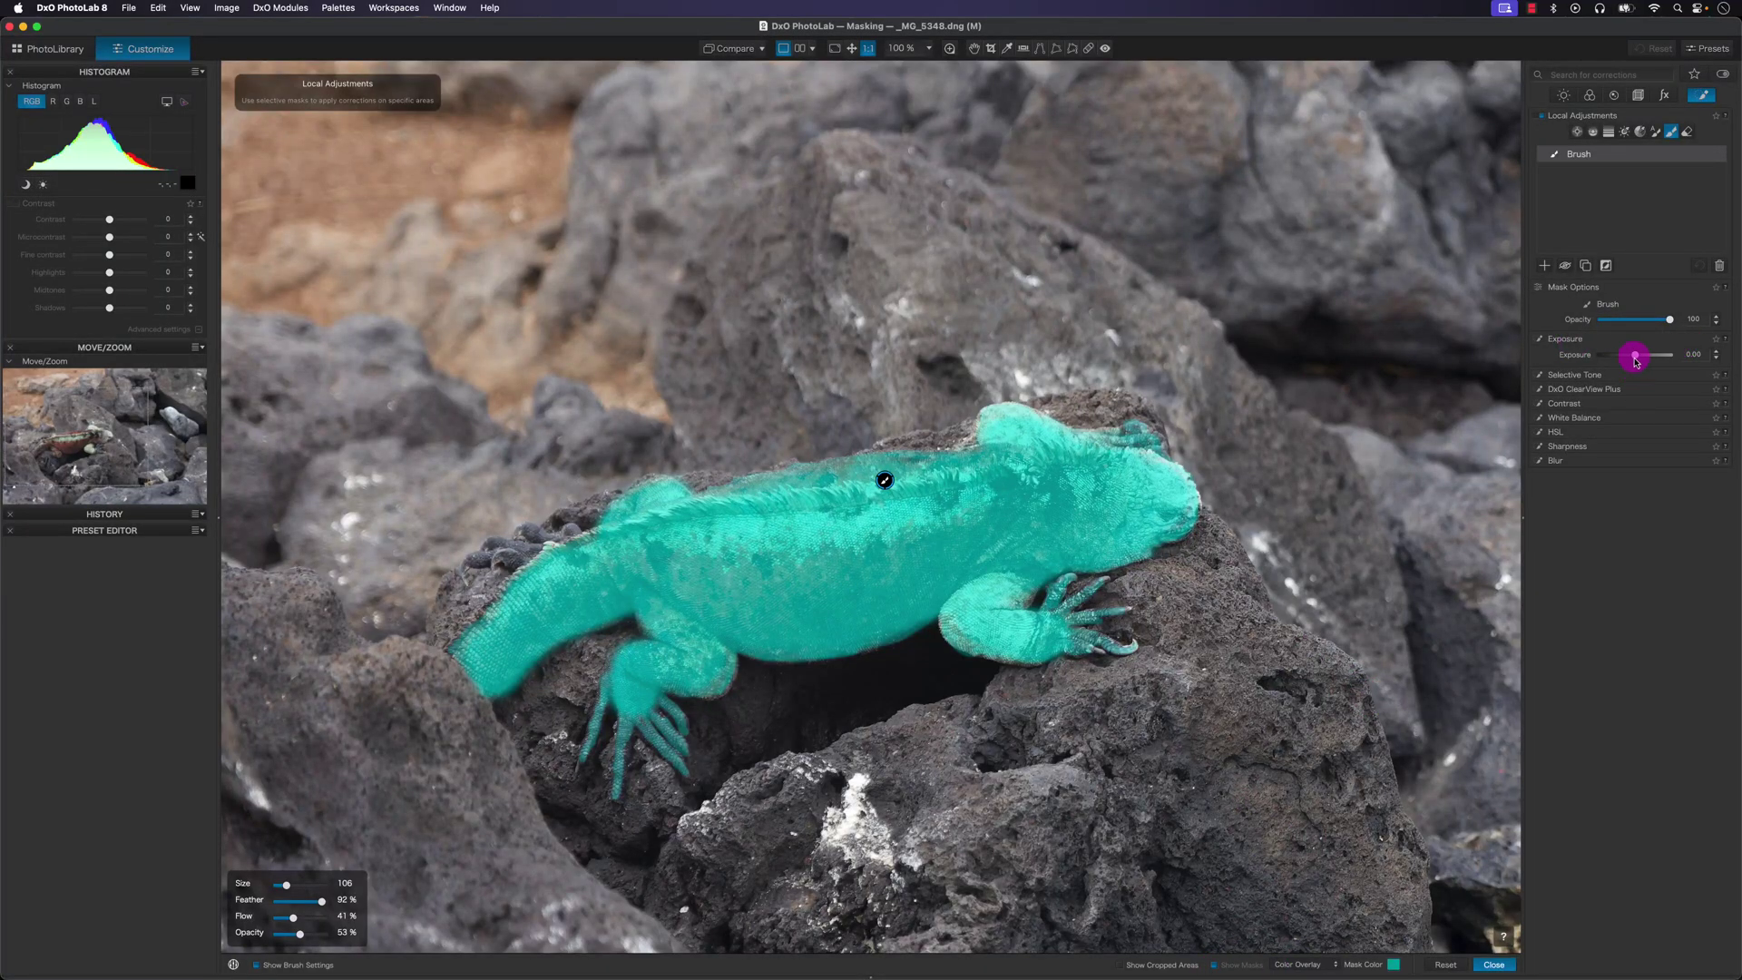
Try lowering the brush mask's opacity to 87 and restore it to 100.
mouse_move(1618, 357)
mouse_down()
mouse_move(1599, 355)
mouse_move(1660, 356)
mouse_move(1609, 367)
mouse_move(1634, 352)
mouse_up()
key(m)
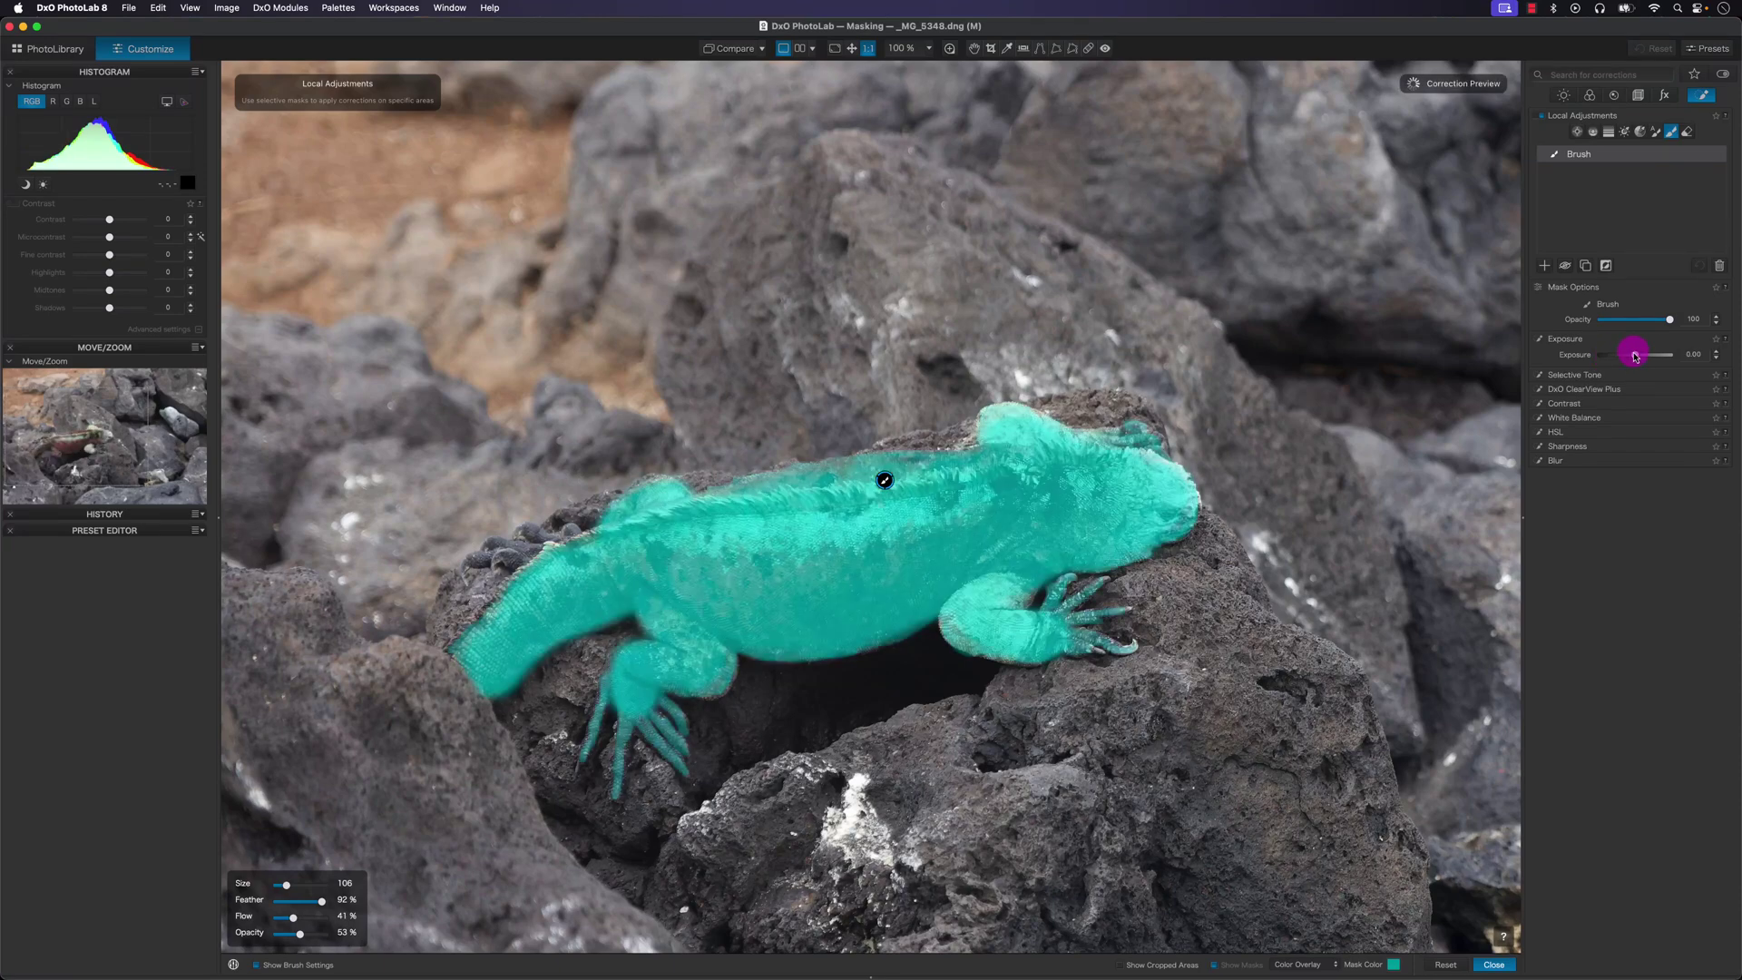
click(1666, 324)
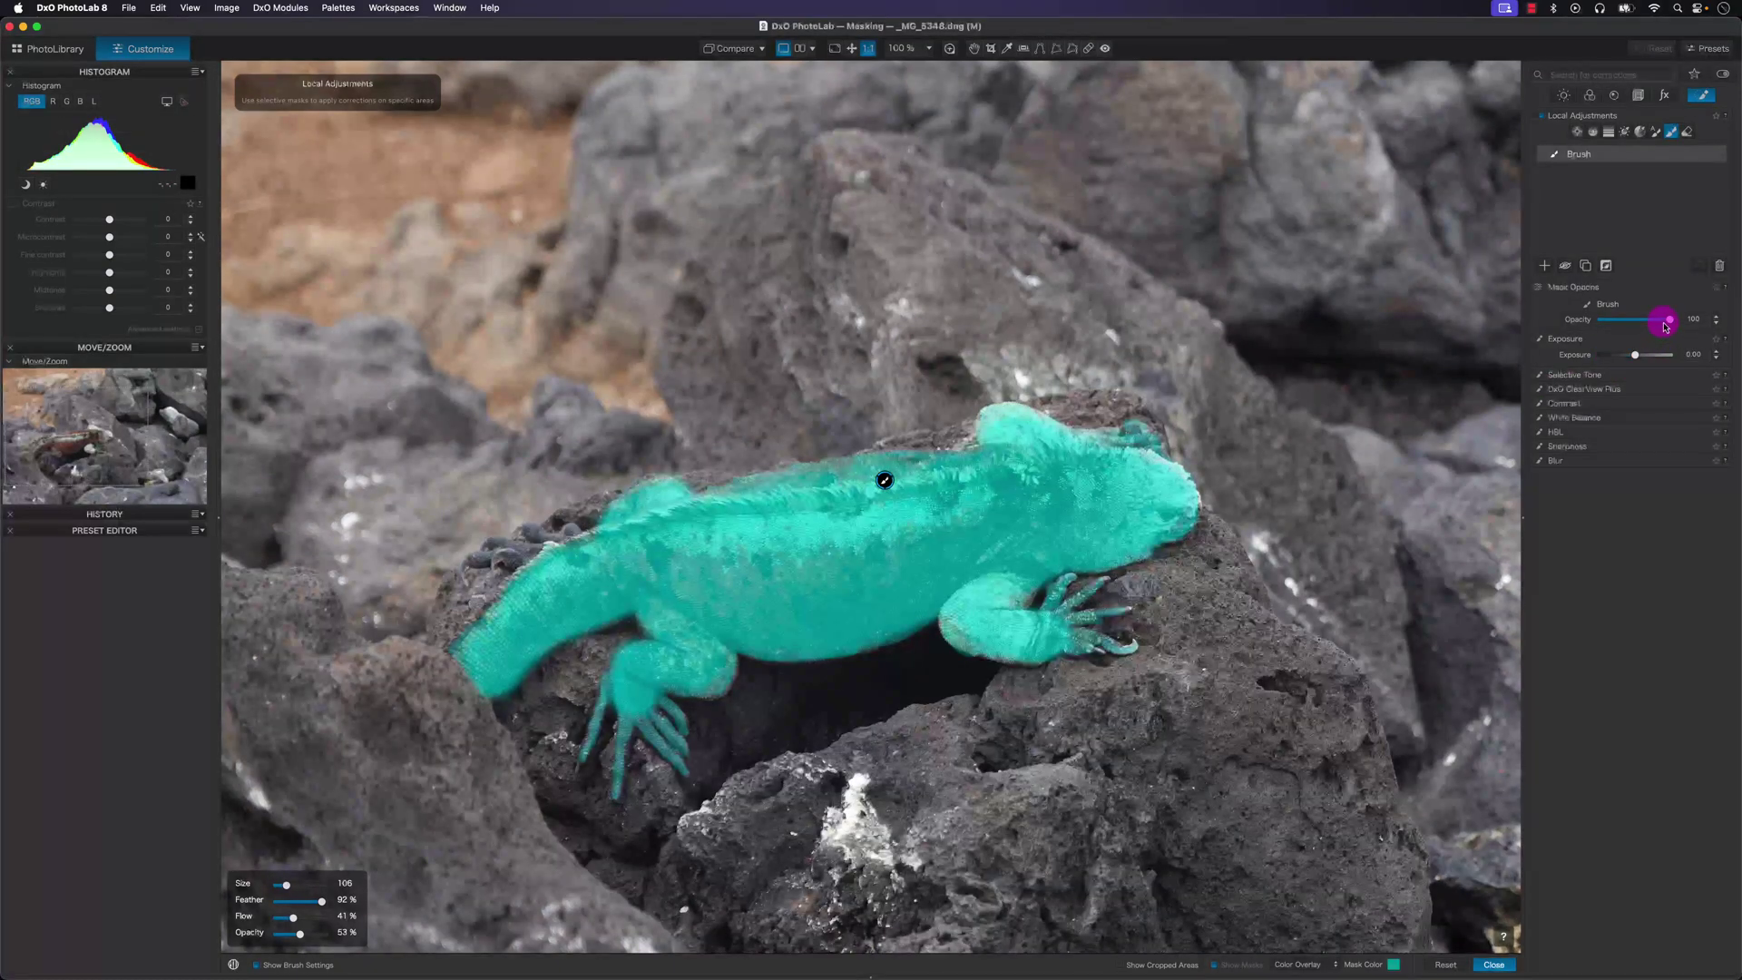
mouse_move(1668, 324)
mouse_down()
mouse_move(1599, 324)
mouse_move(1664, 325)
mouse_up()
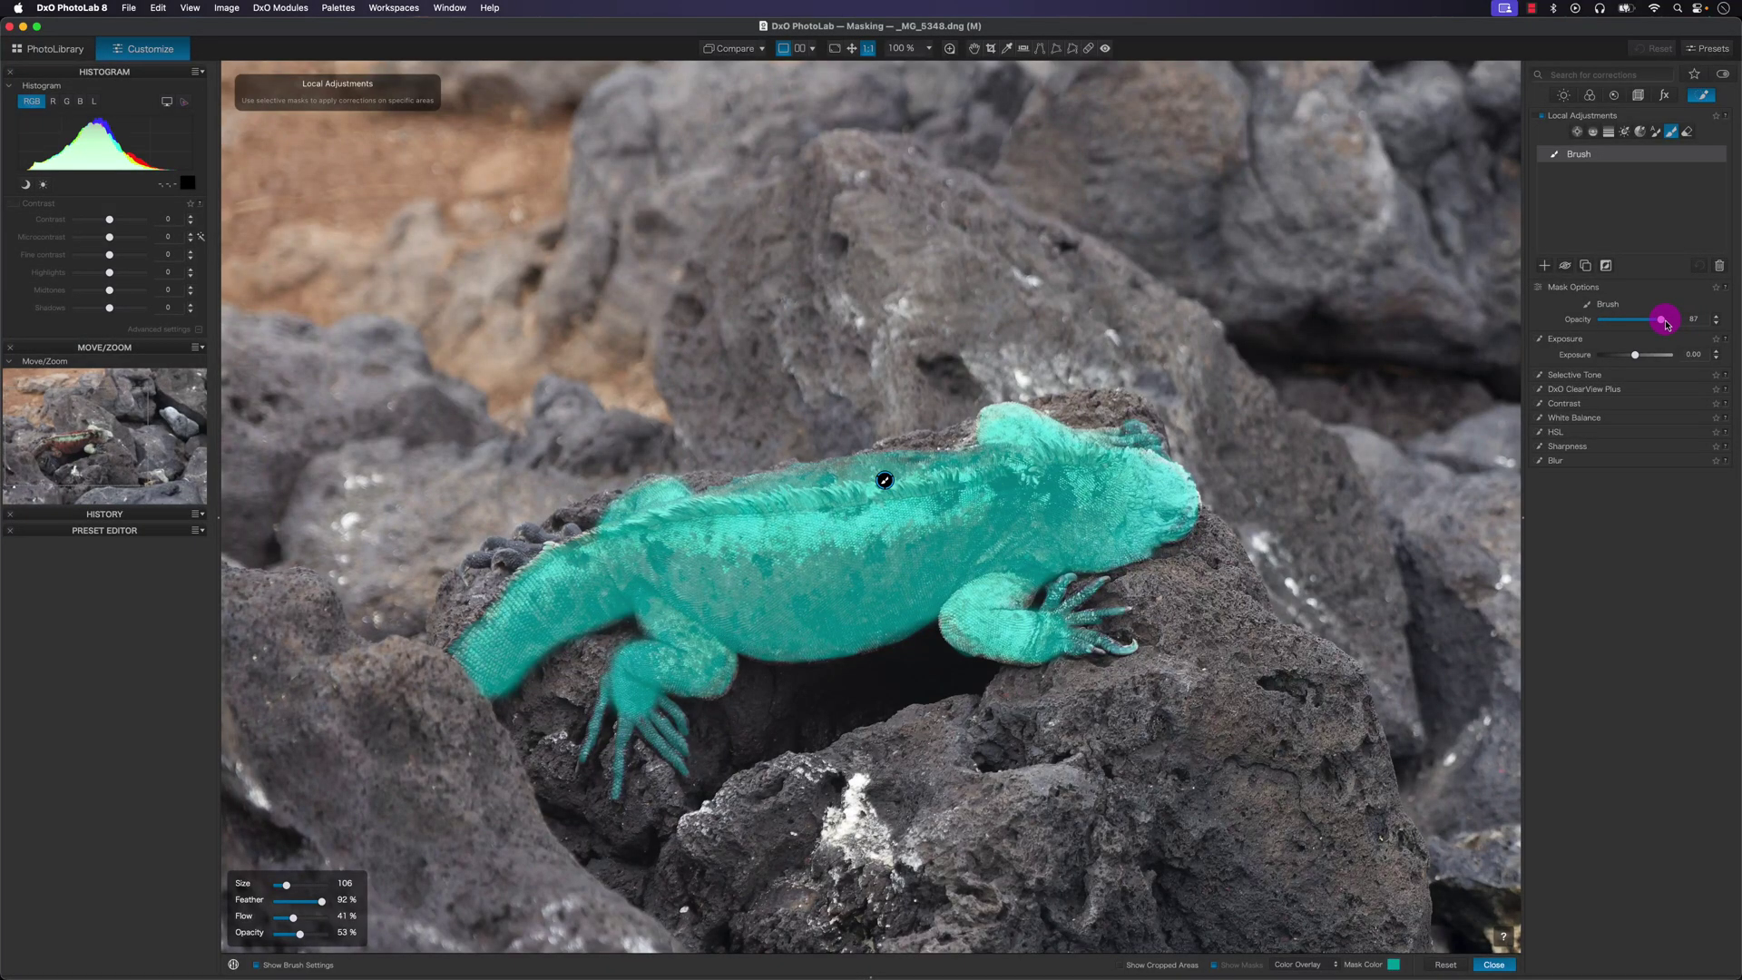
mouse_move(1667, 324)
mouse_down()
mouse_move(1697, 322)
mouse_move(1669, 322)
mouse_up()
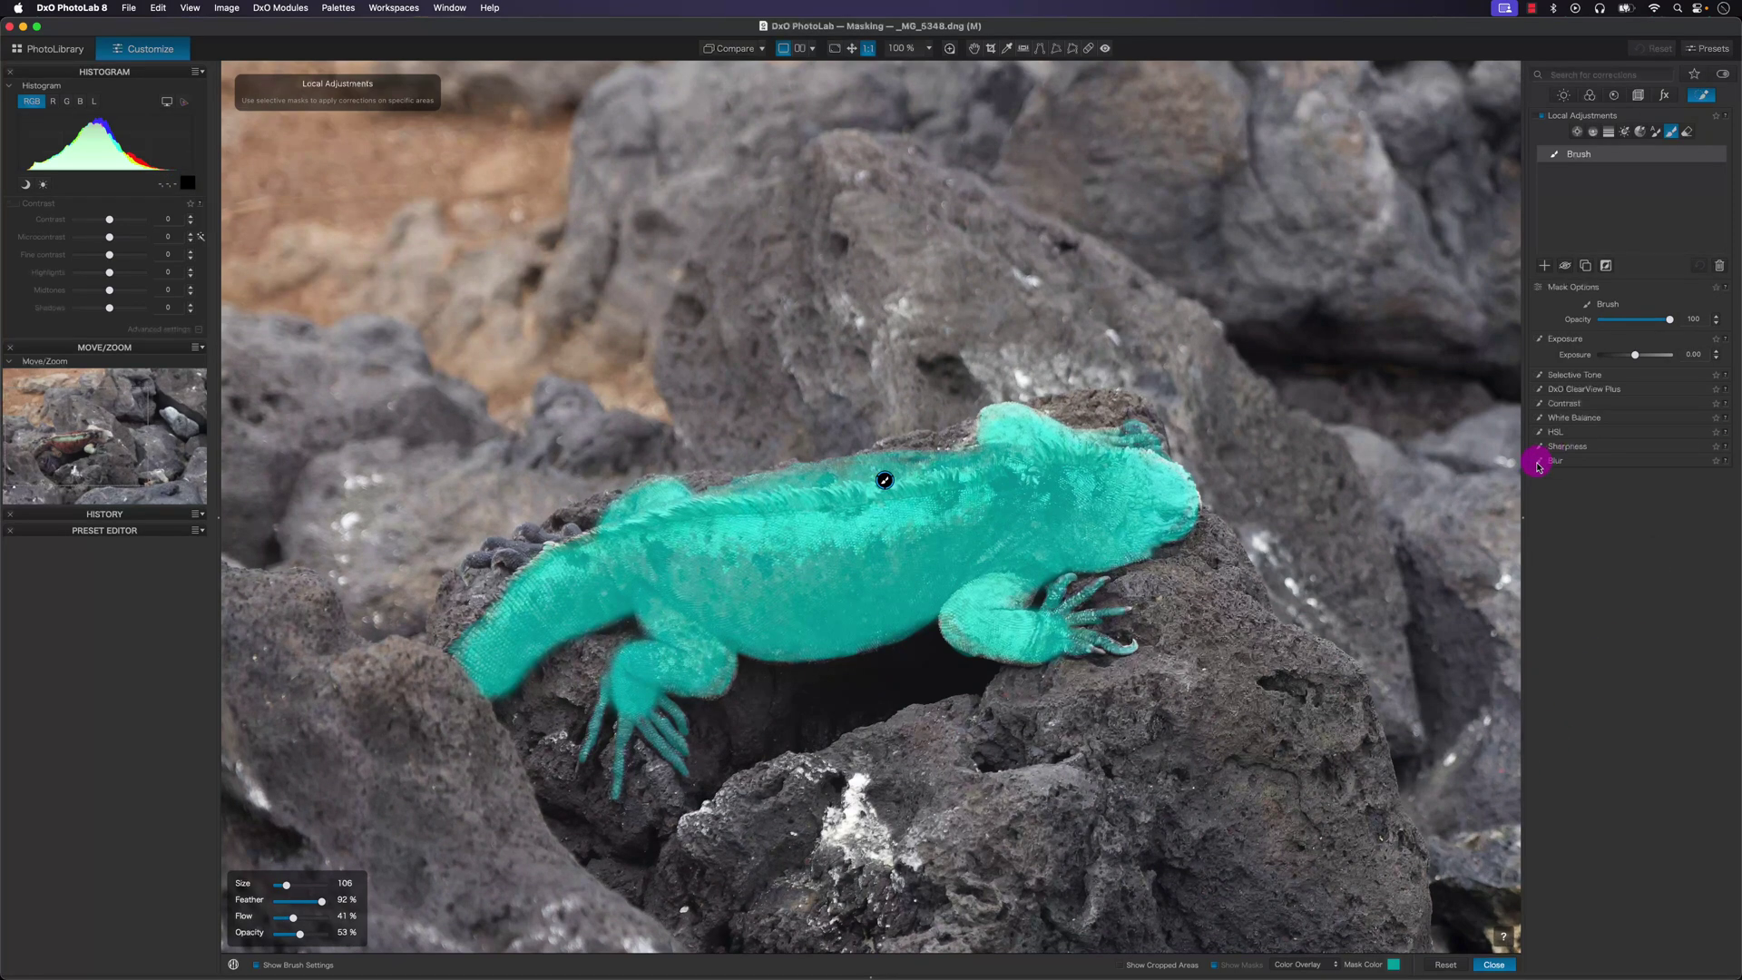
Raise the masked iguana's HSL saturation to 13 and vibrancy to 16.
click(1586, 435)
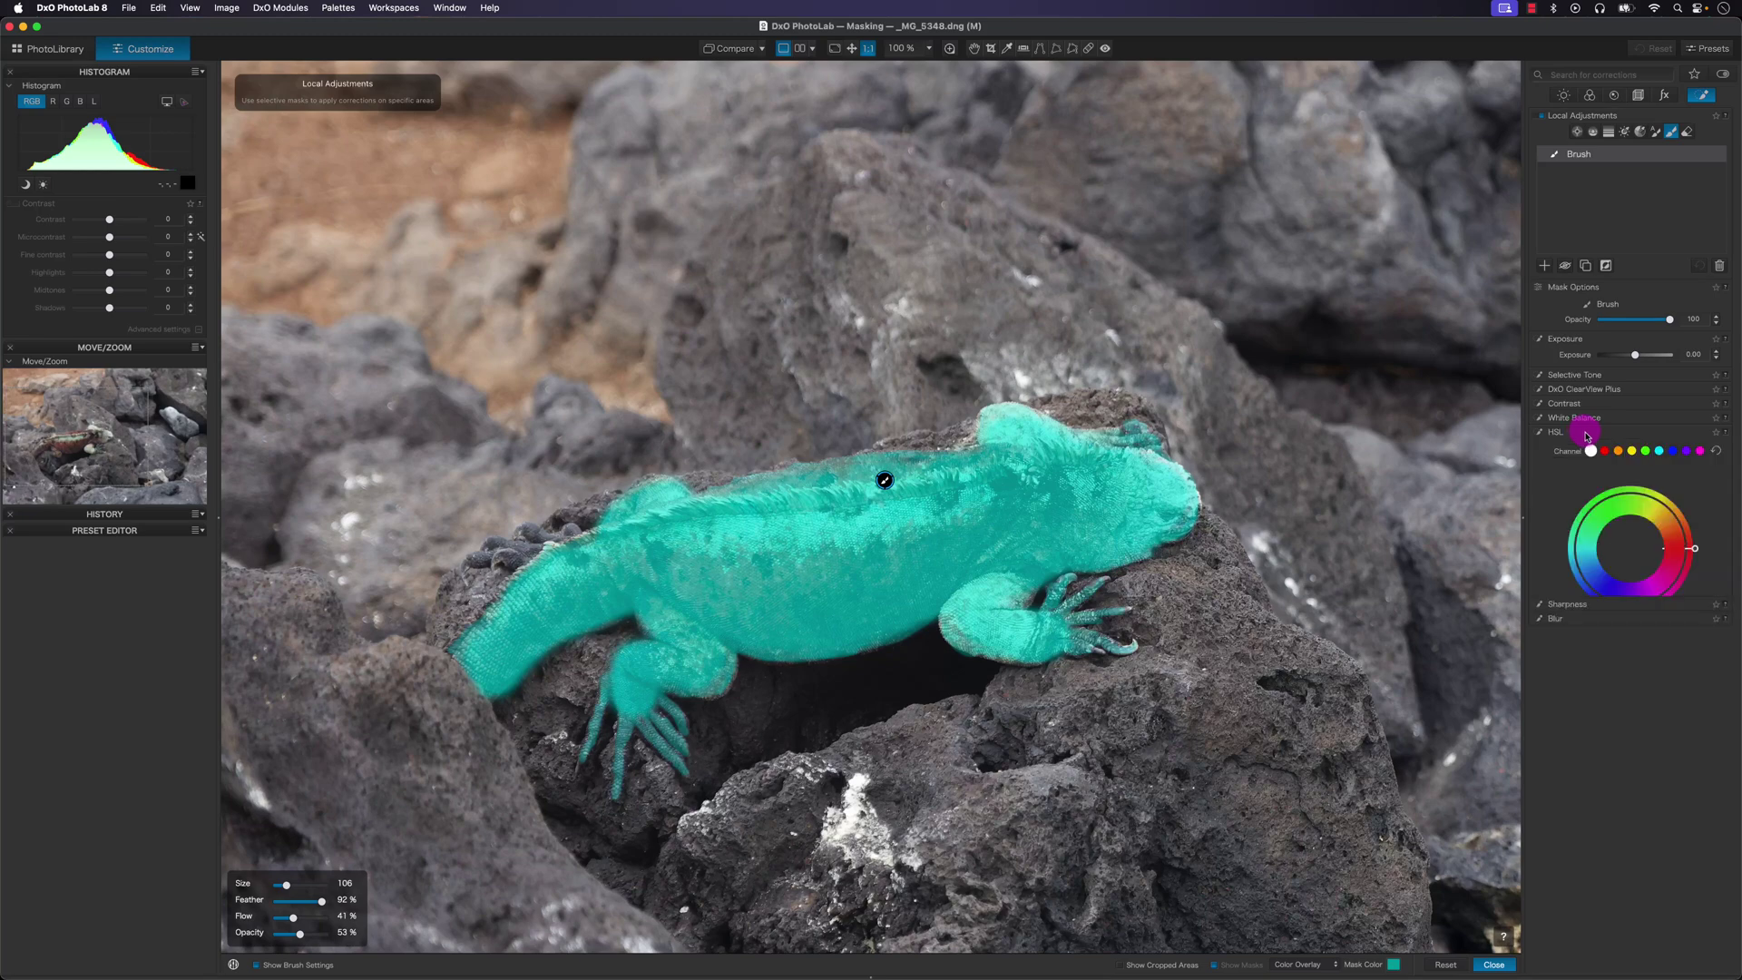
drag(1642, 635, 1641, 653)
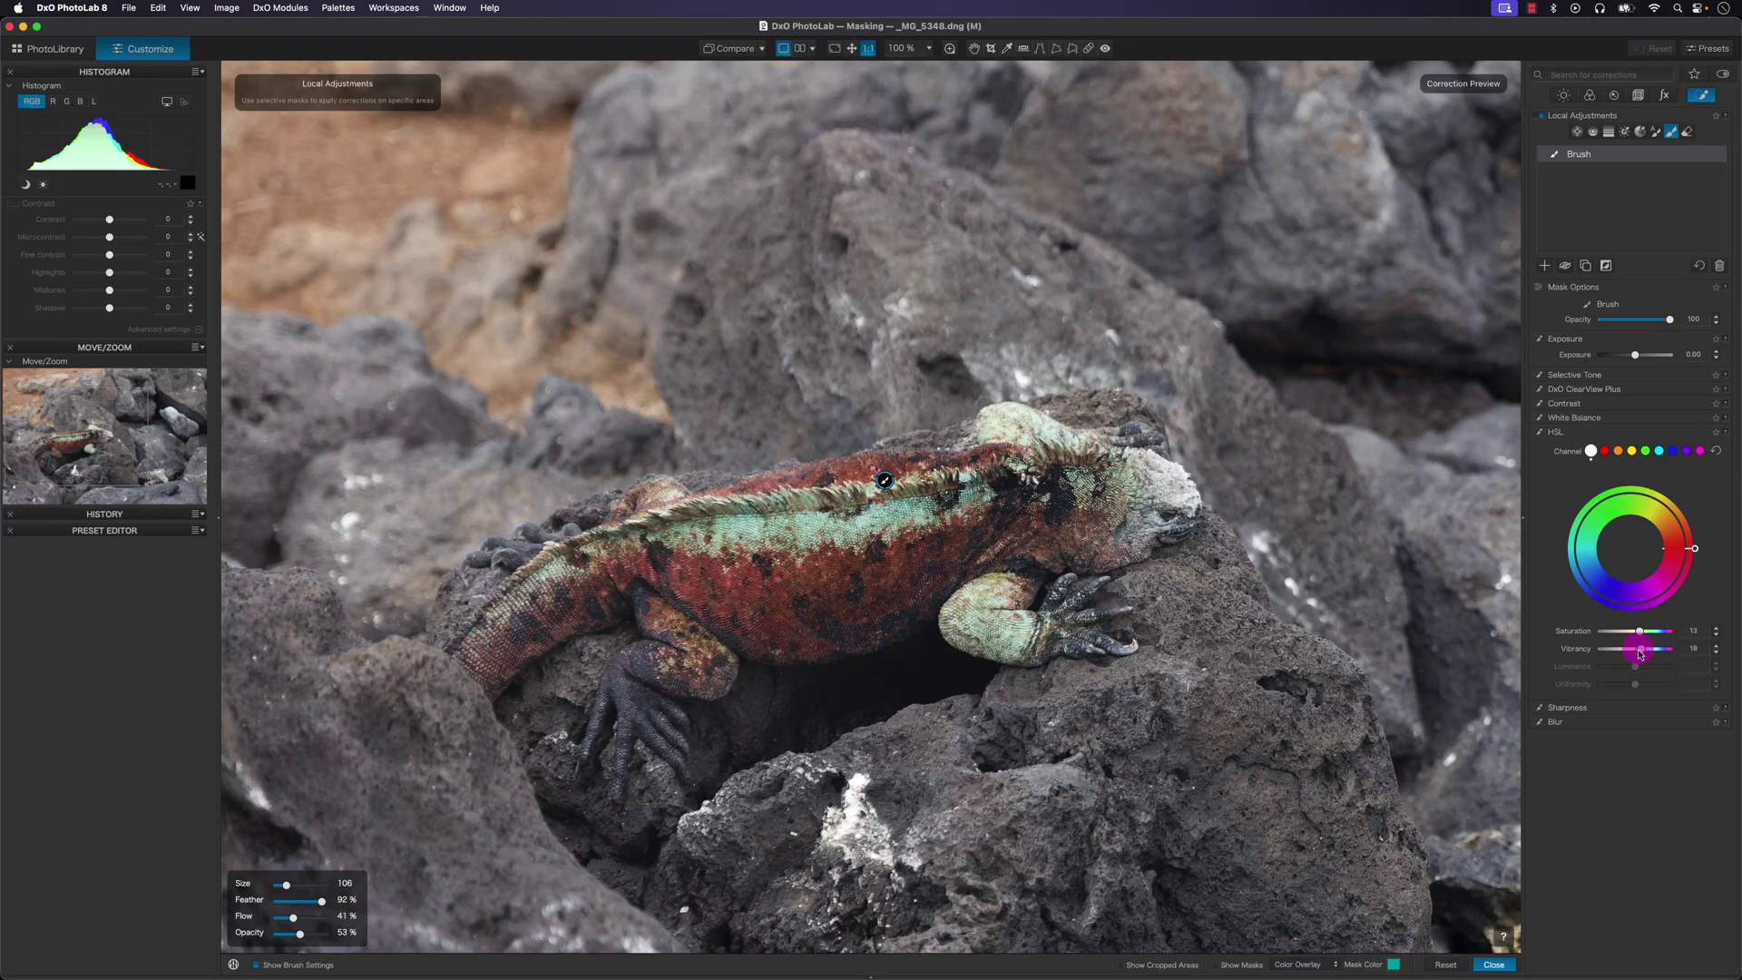
Fit the photo to the view and compare the iguana with the brush mask's correction off and on.
click(853, 50)
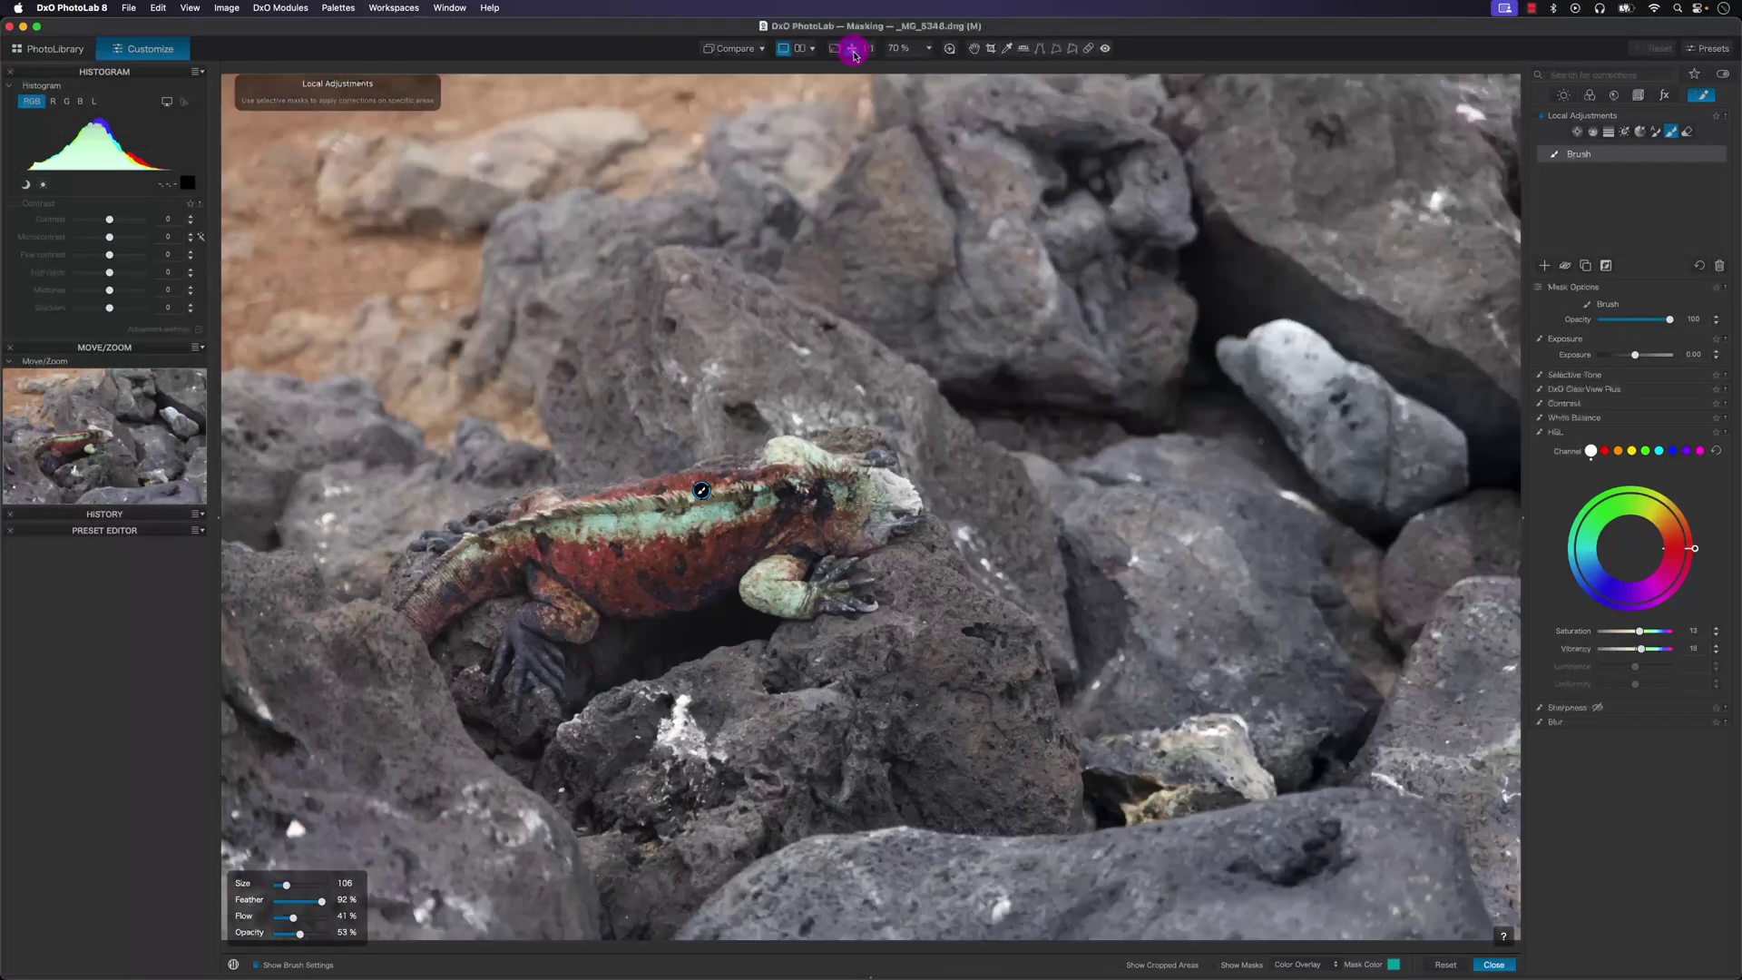
click(1567, 267)
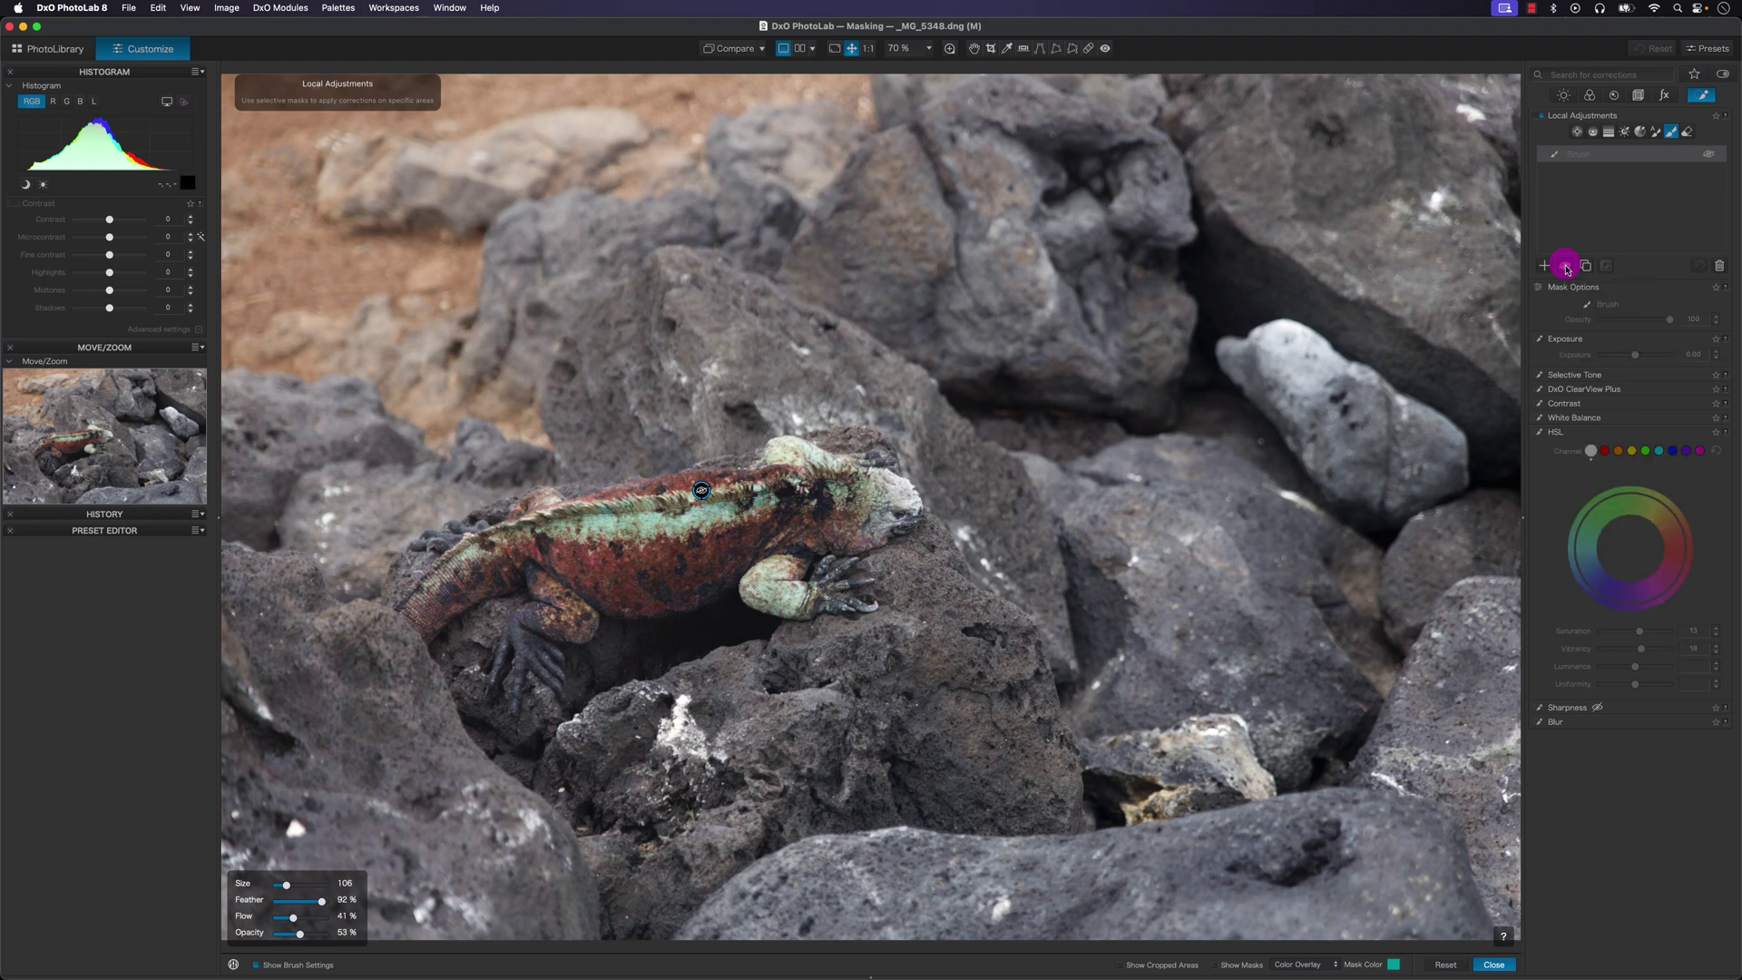
click(1567, 267)
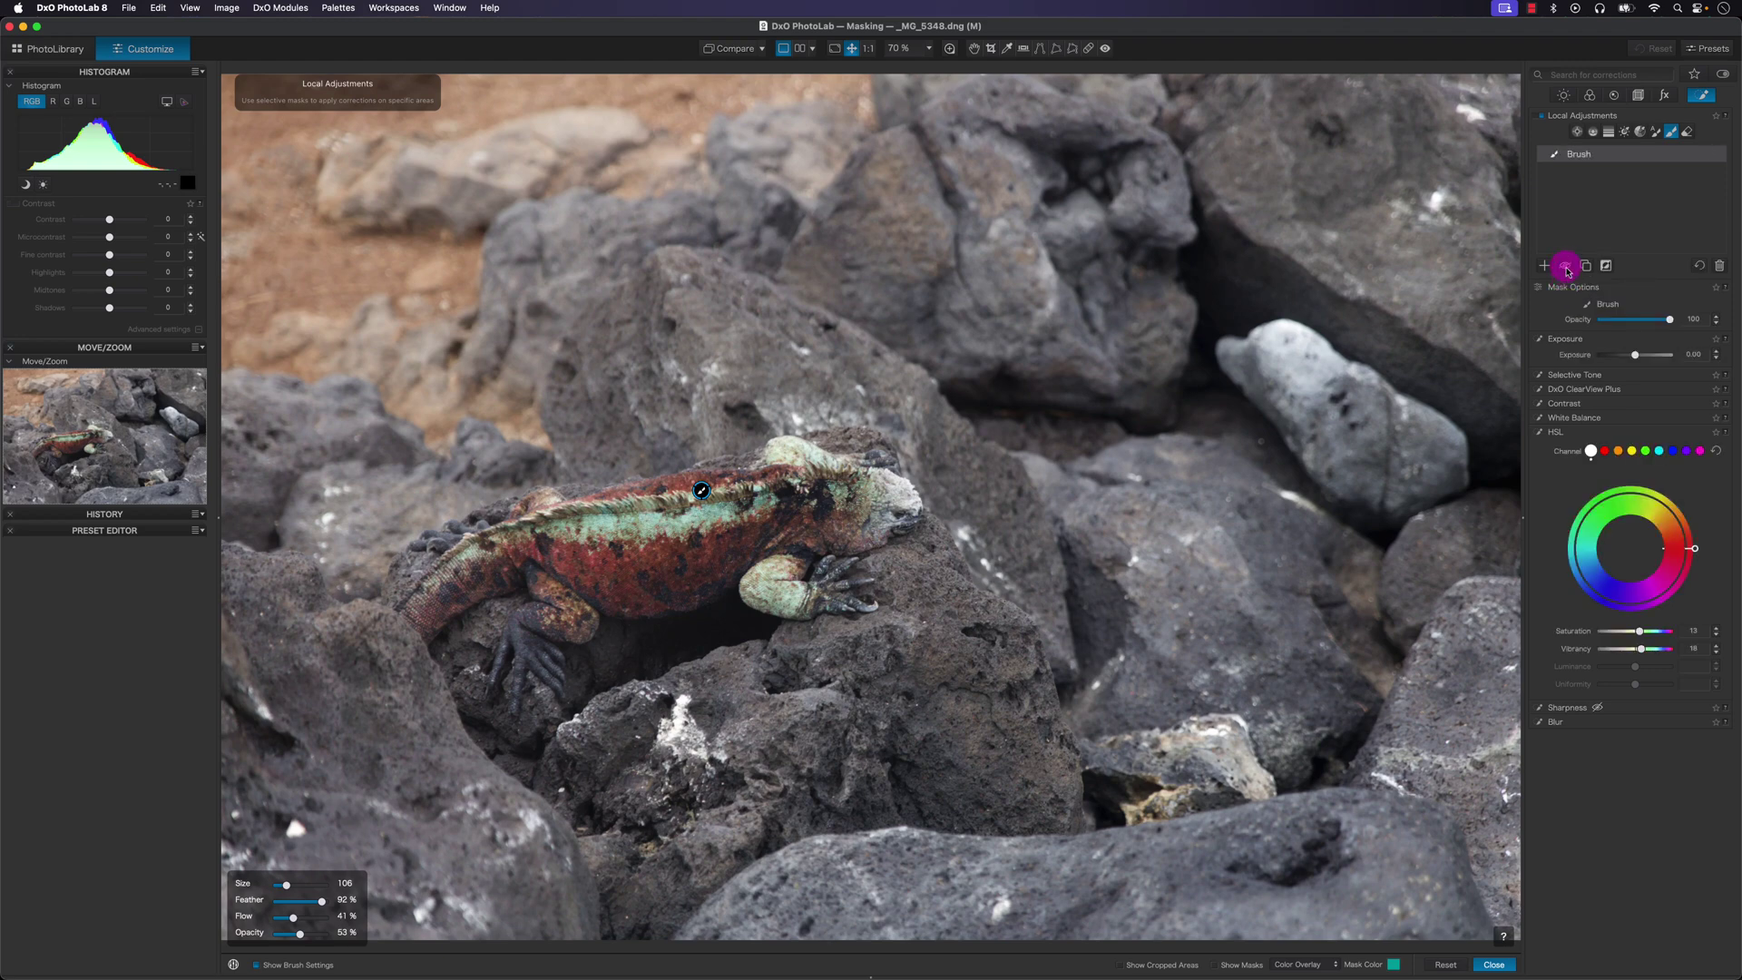
click(1567, 267)
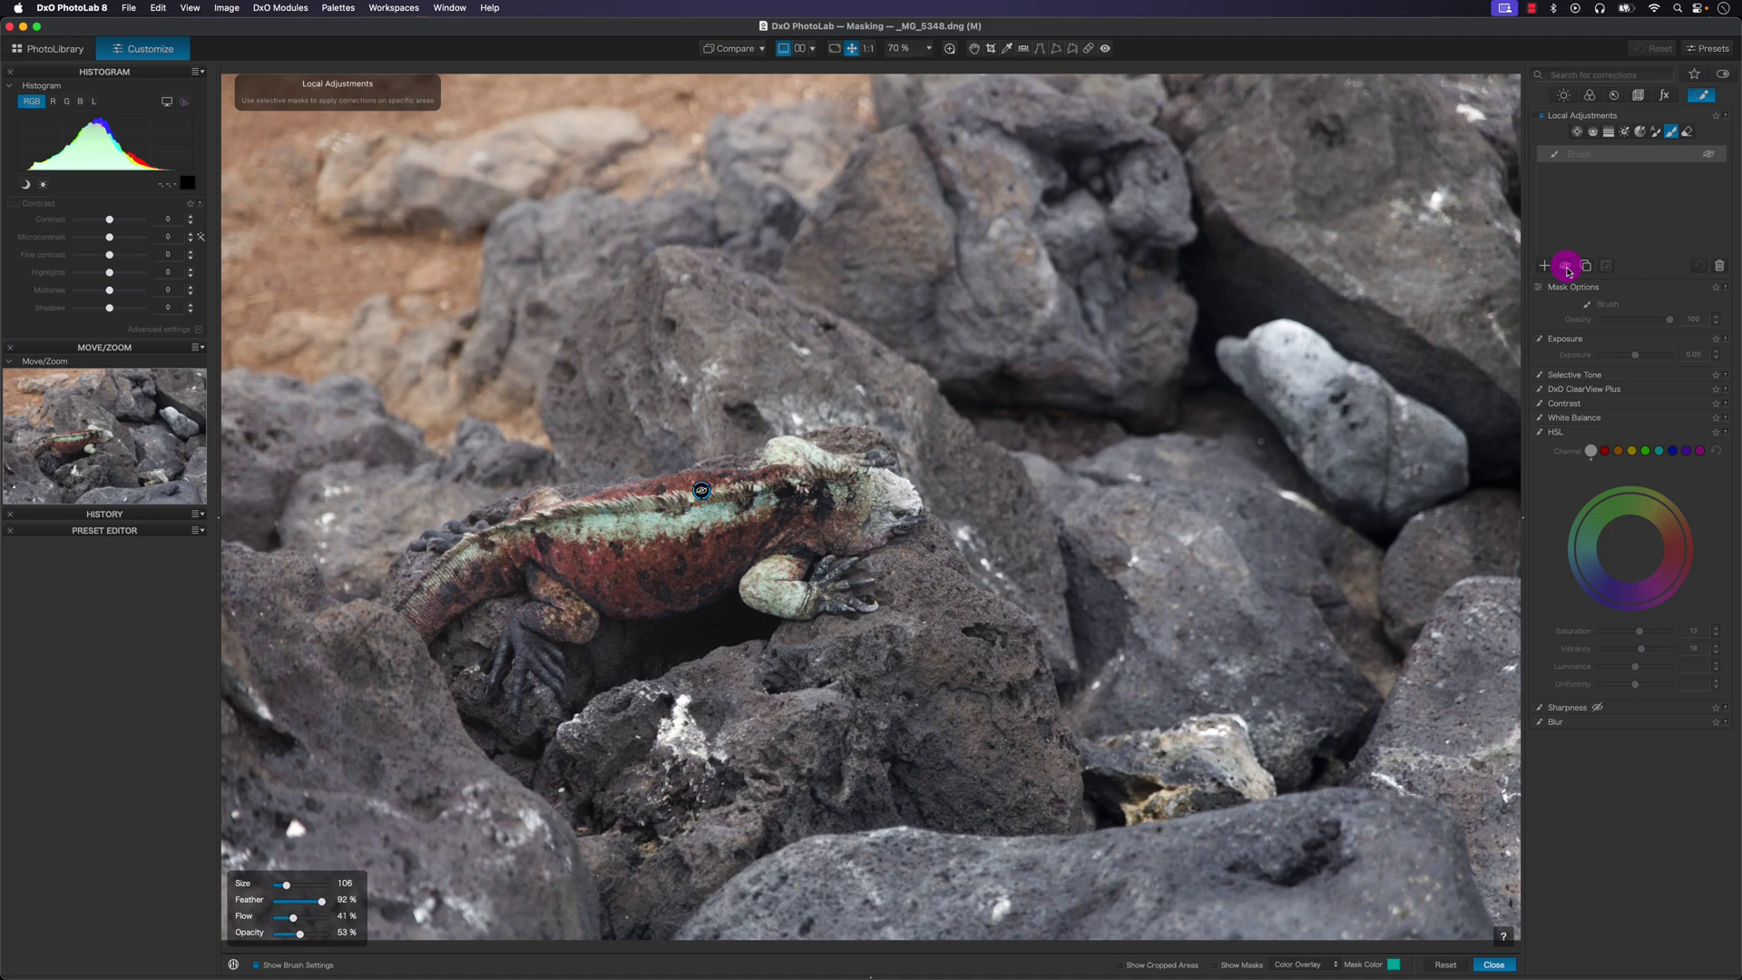
click(1567, 267)
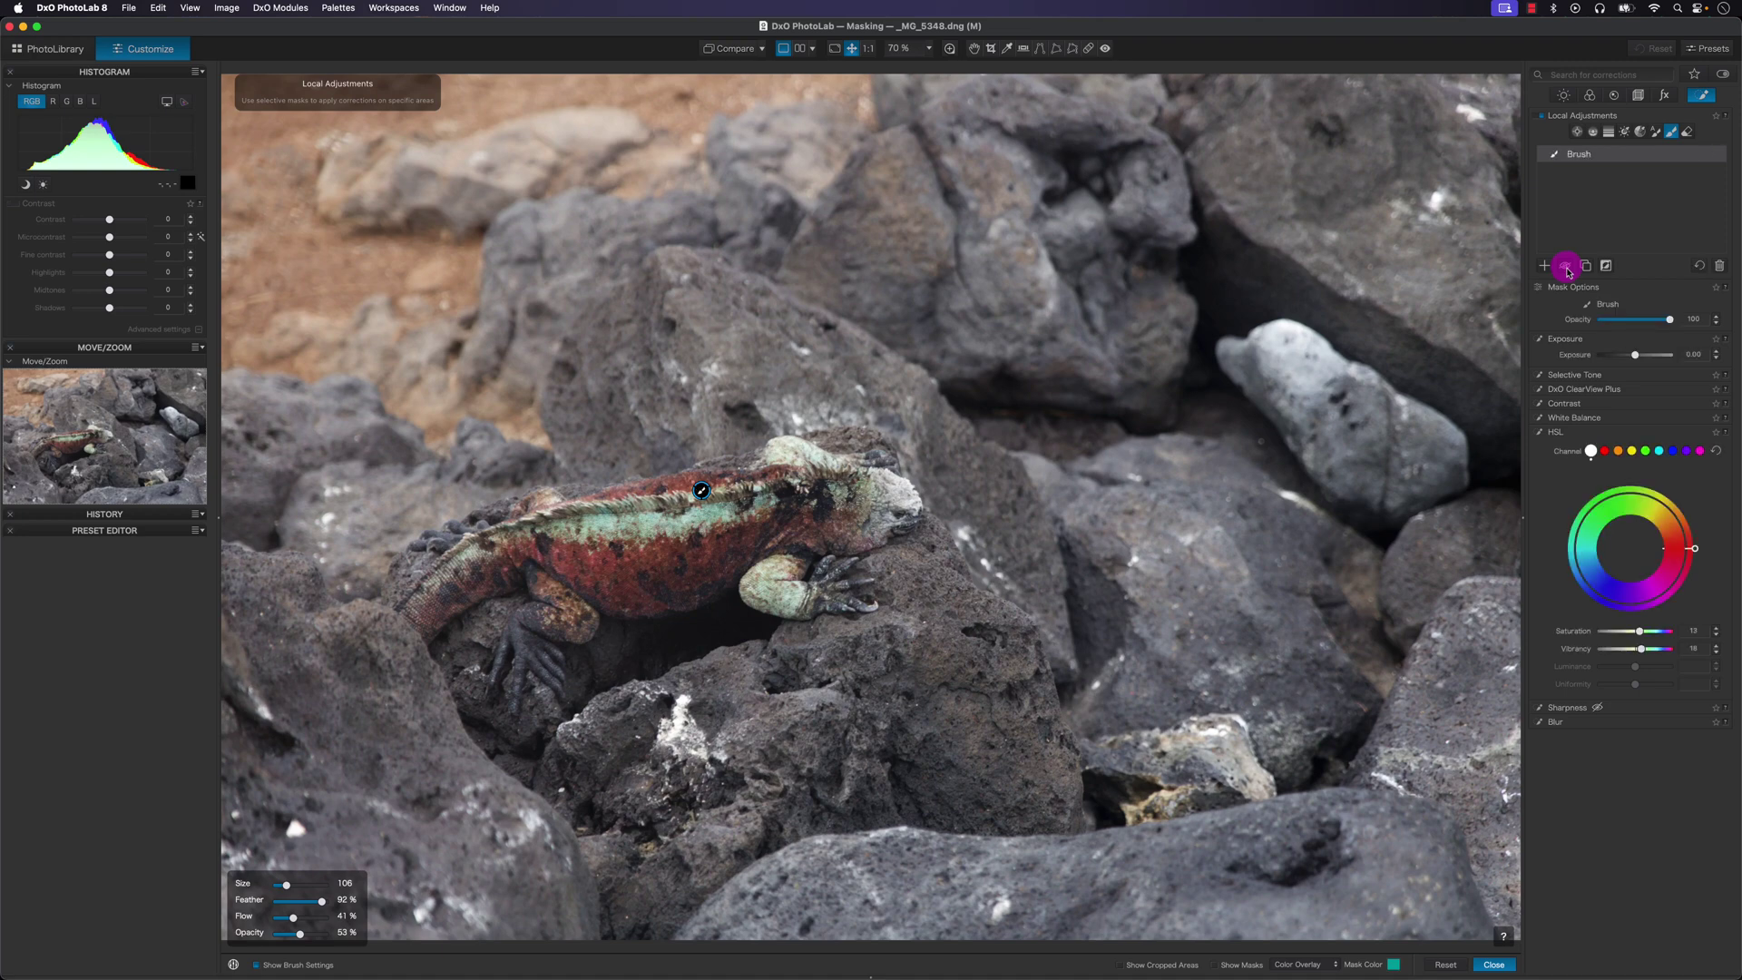
click(1567, 267)
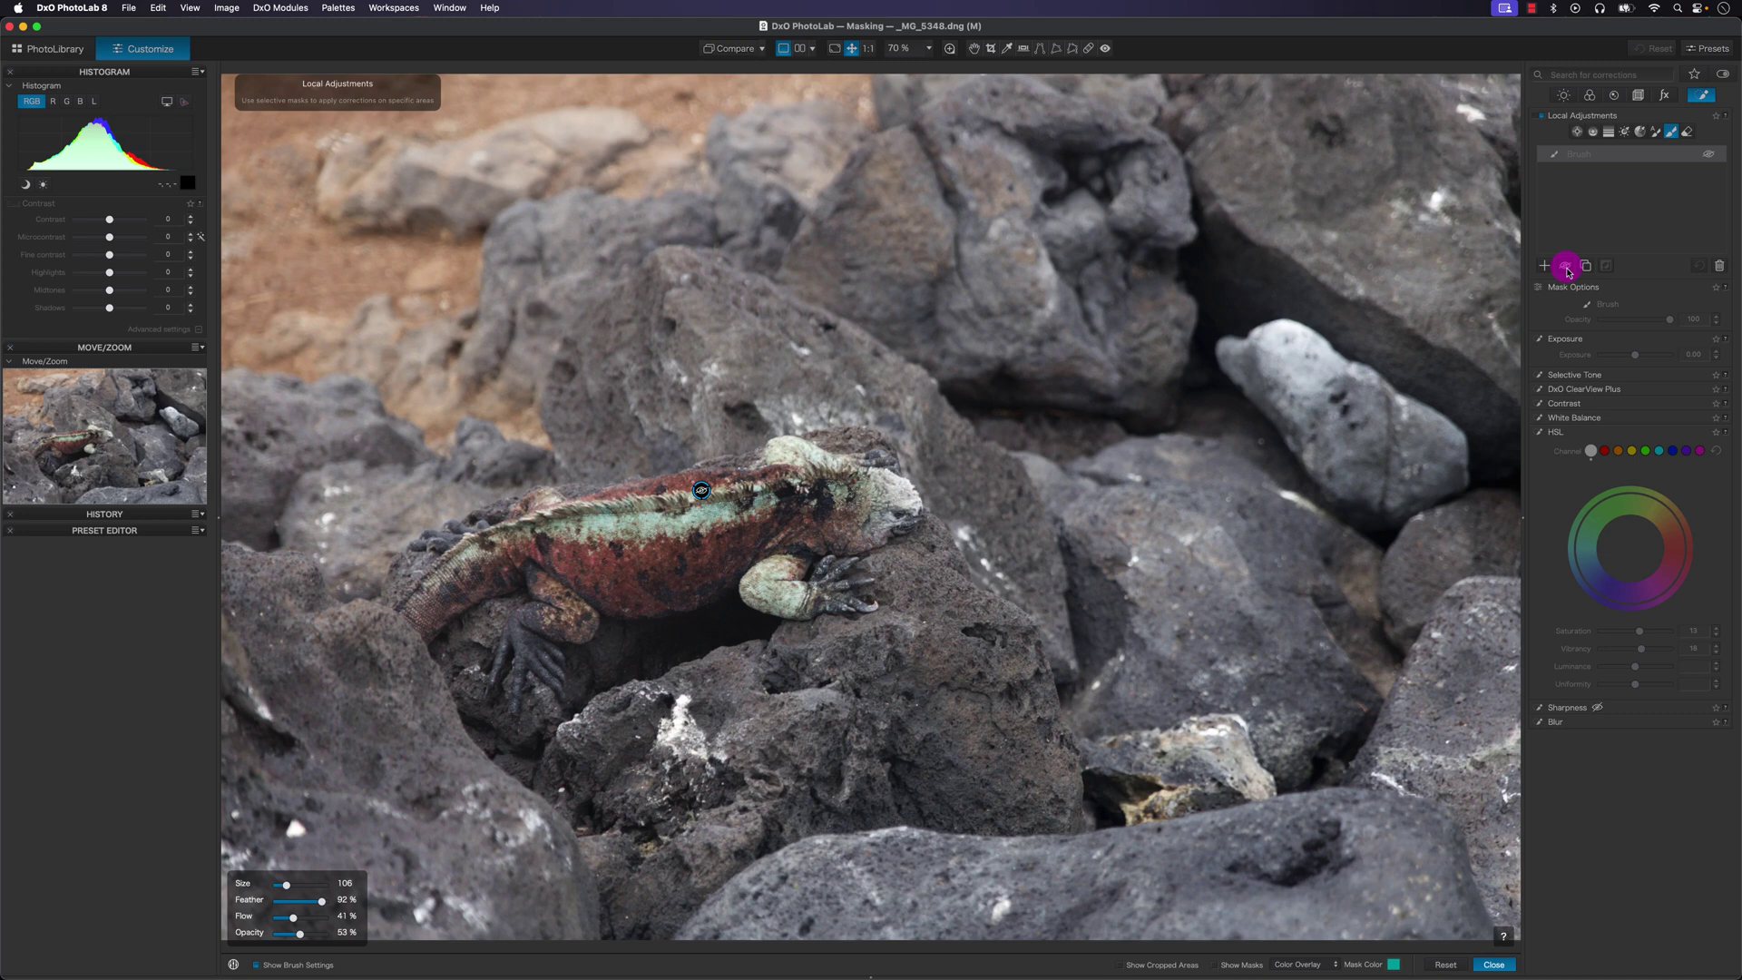
click(1567, 268)
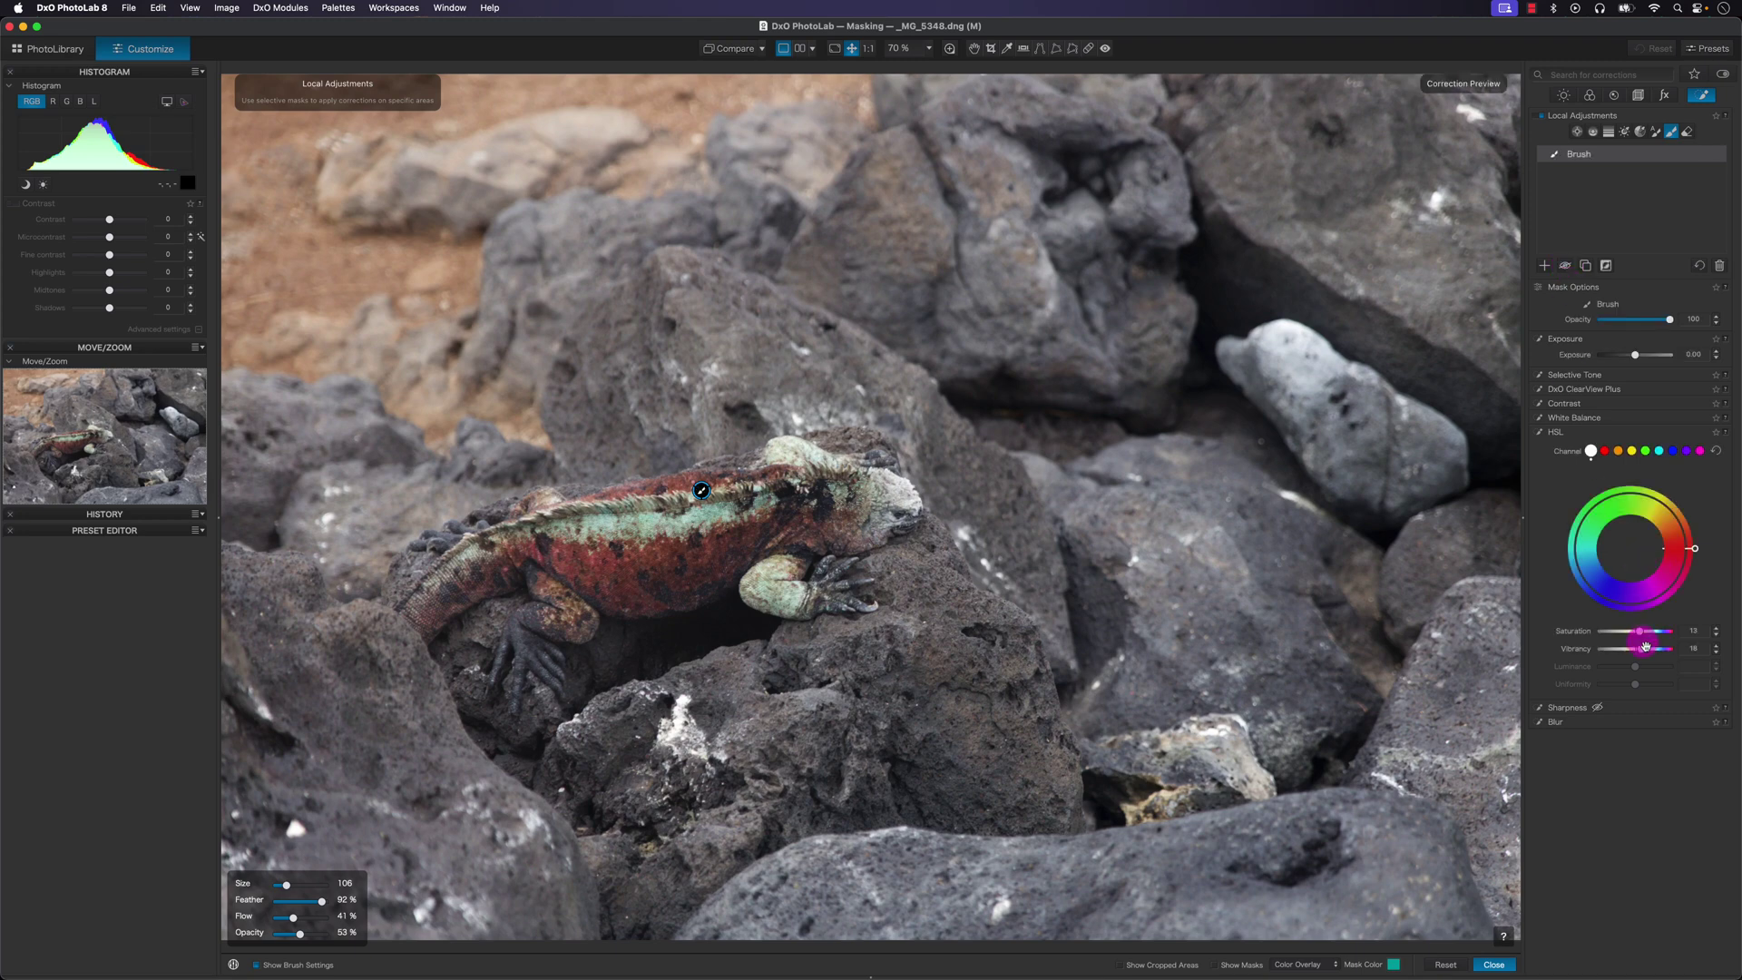
Try a stronger saturation of 46 and vibrancy of 44 on the iguana, and settle on 25 and 28.
mouse_move(1640, 631)
mouse_down()
mouse_move(1646, 652)
mouse_move(1656, 637)
mouse_up()
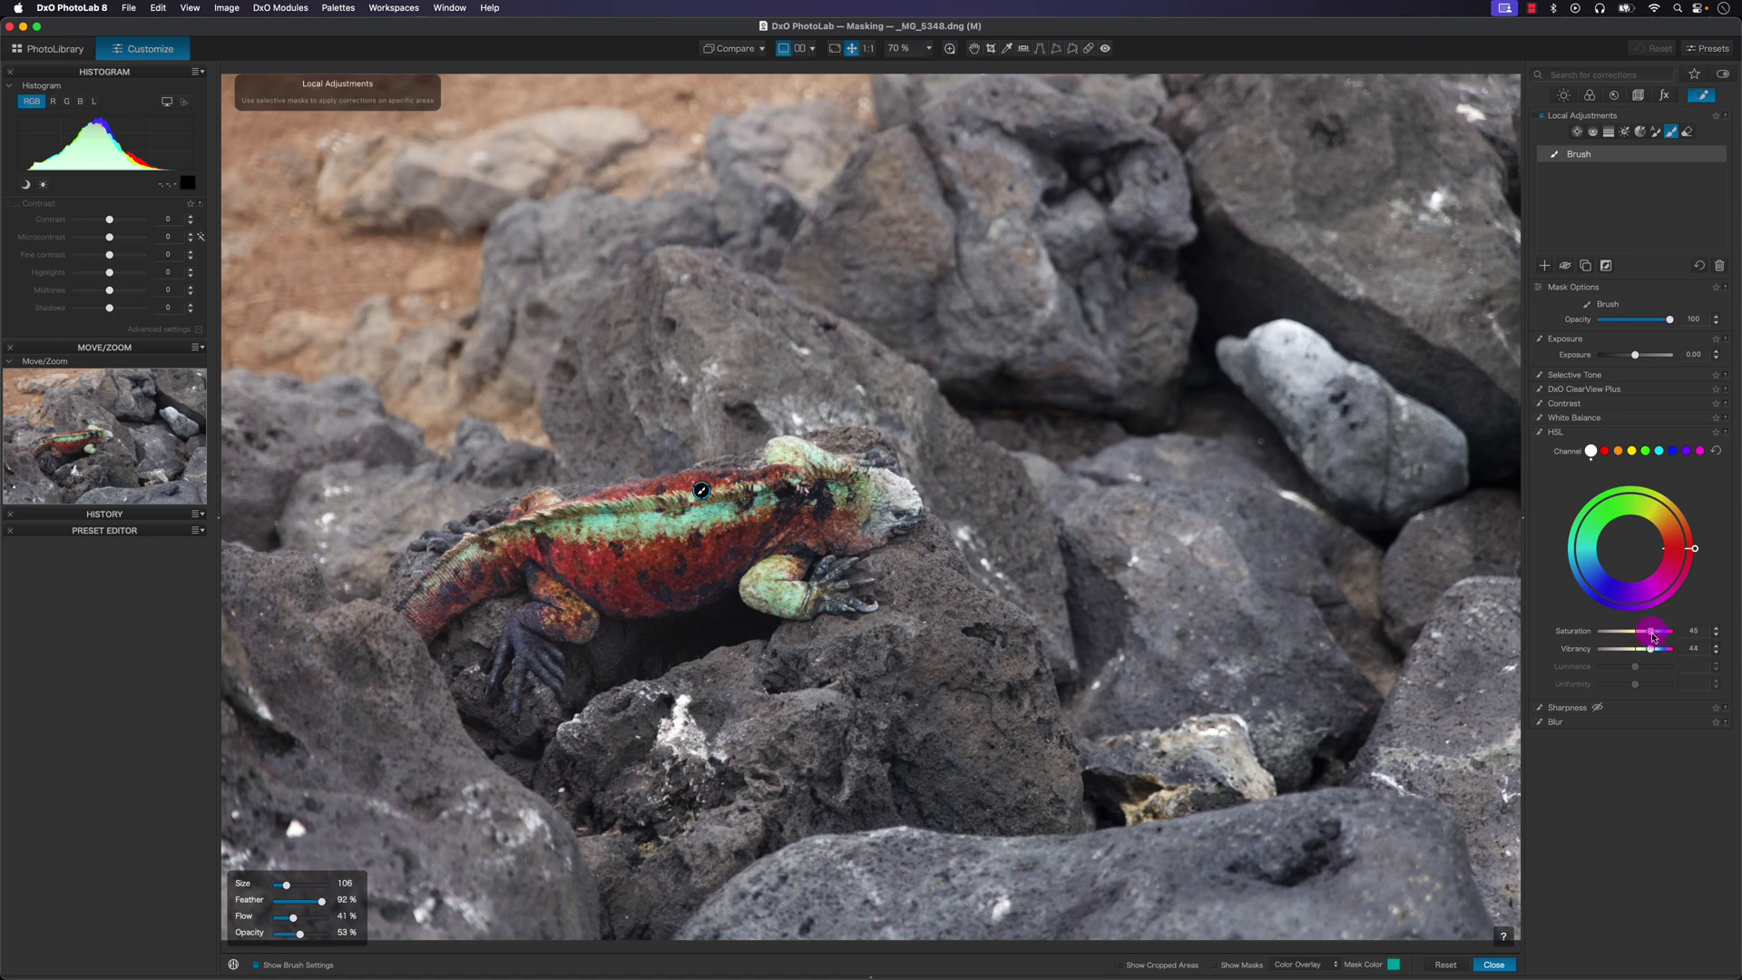
click(1620, 590)
click(1566, 269)
click(1567, 268)
mouse_move(1650, 637)
mouse_down()
mouse_move(1650, 651)
mouse_move(1646, 636)
mouse_up()
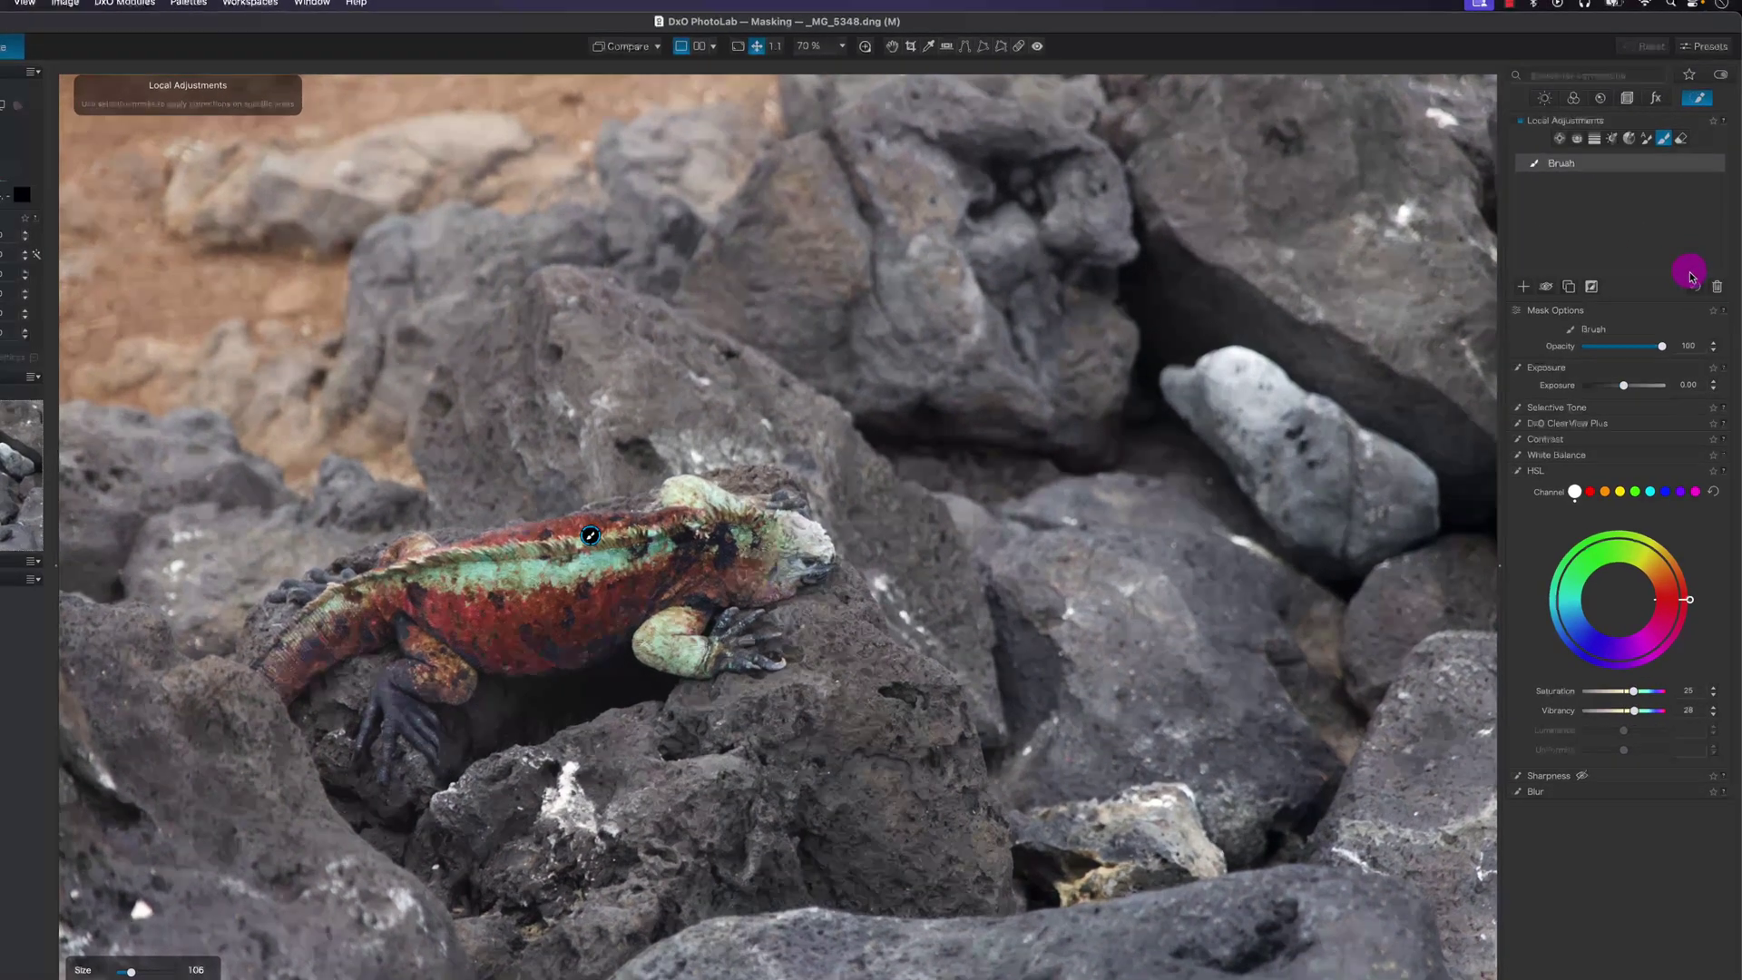
Rename the brush mask as "water dragon".
click(1575, 168)
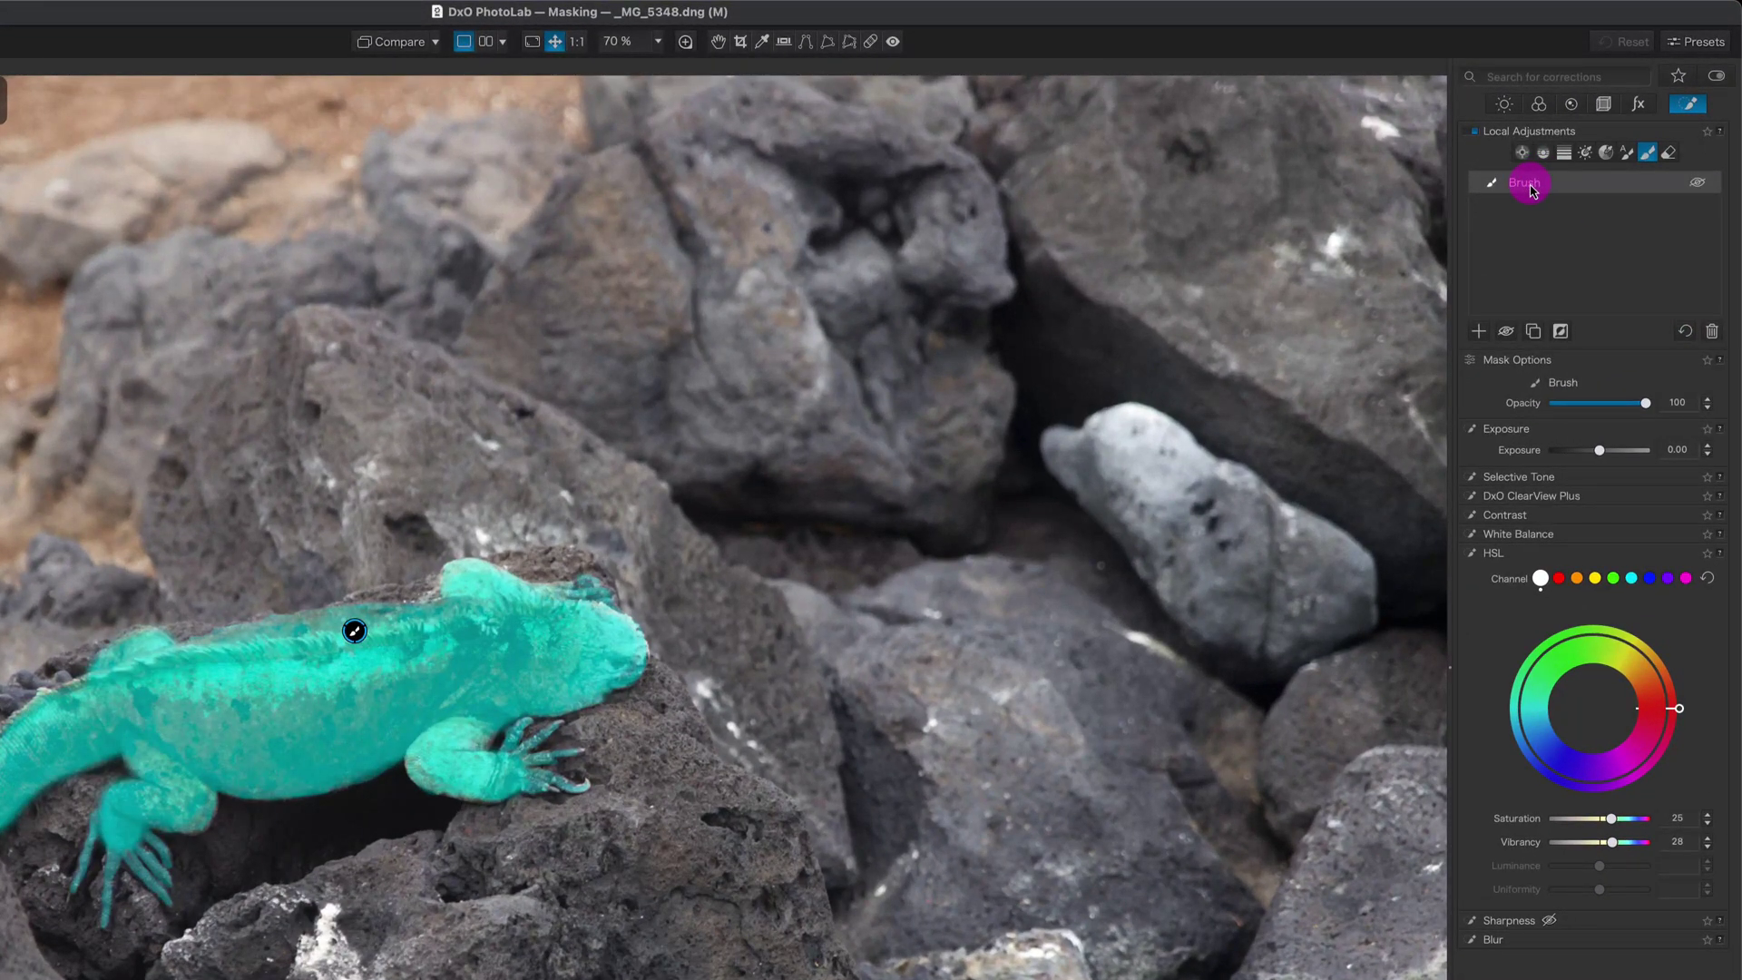
double_click(1529, 185)
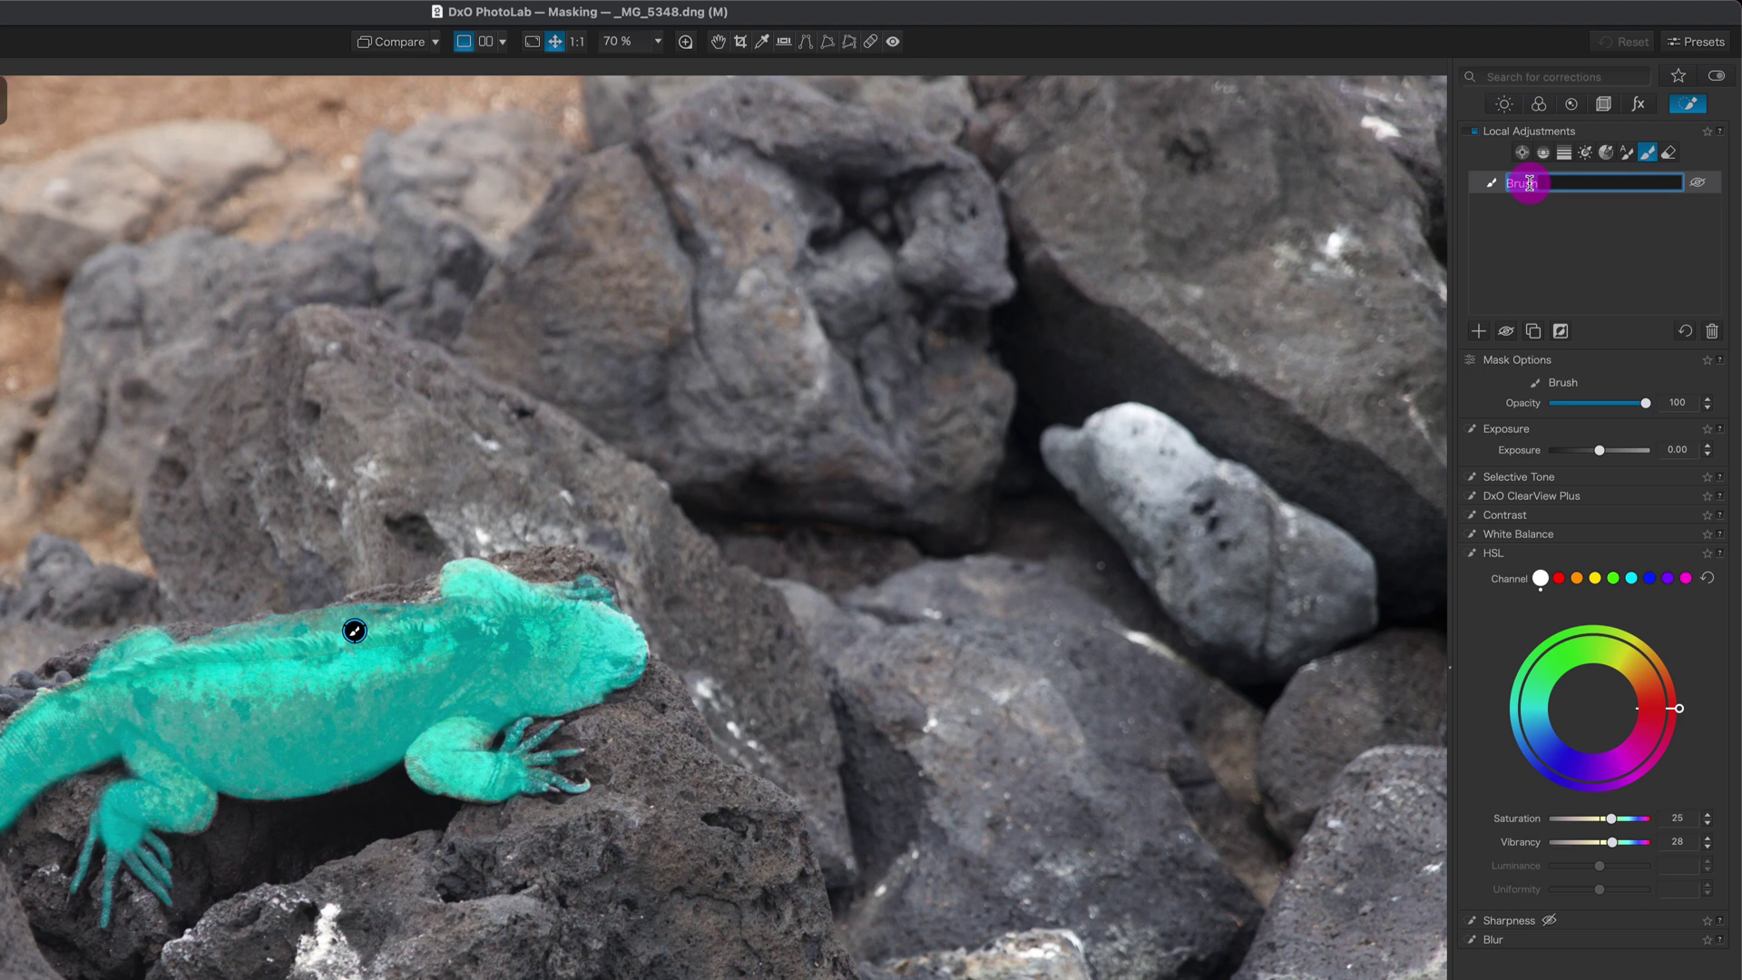
text(m)
text(ater dragon)
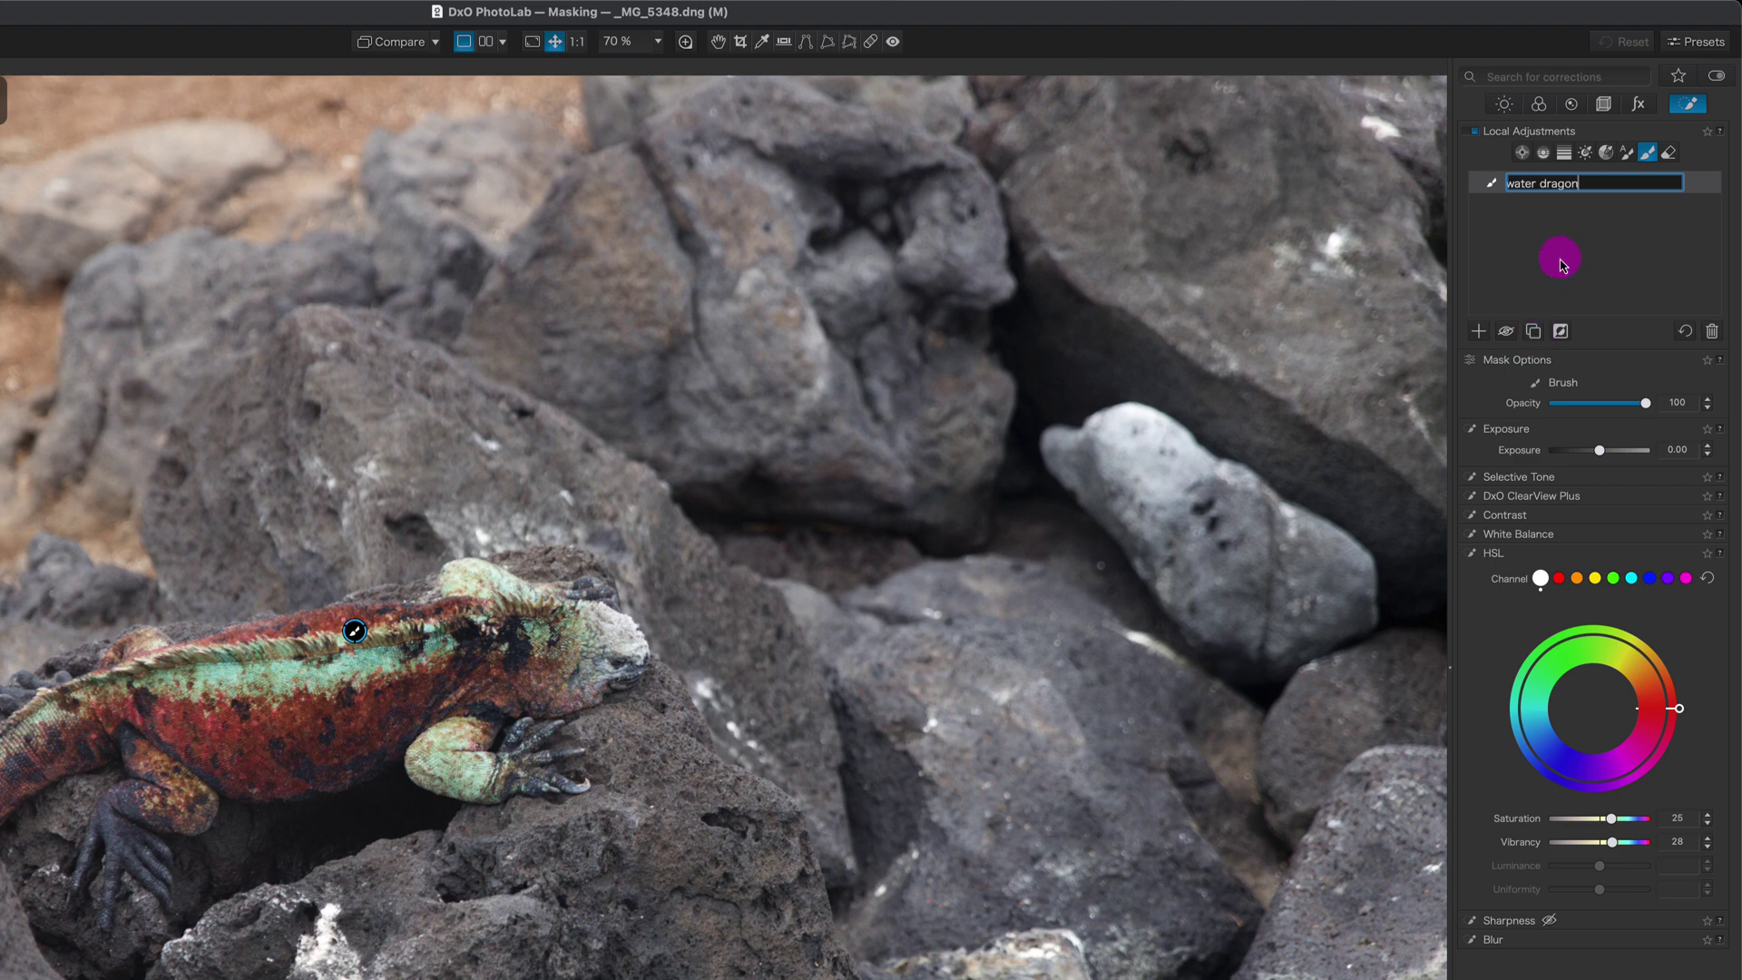
key(Return)
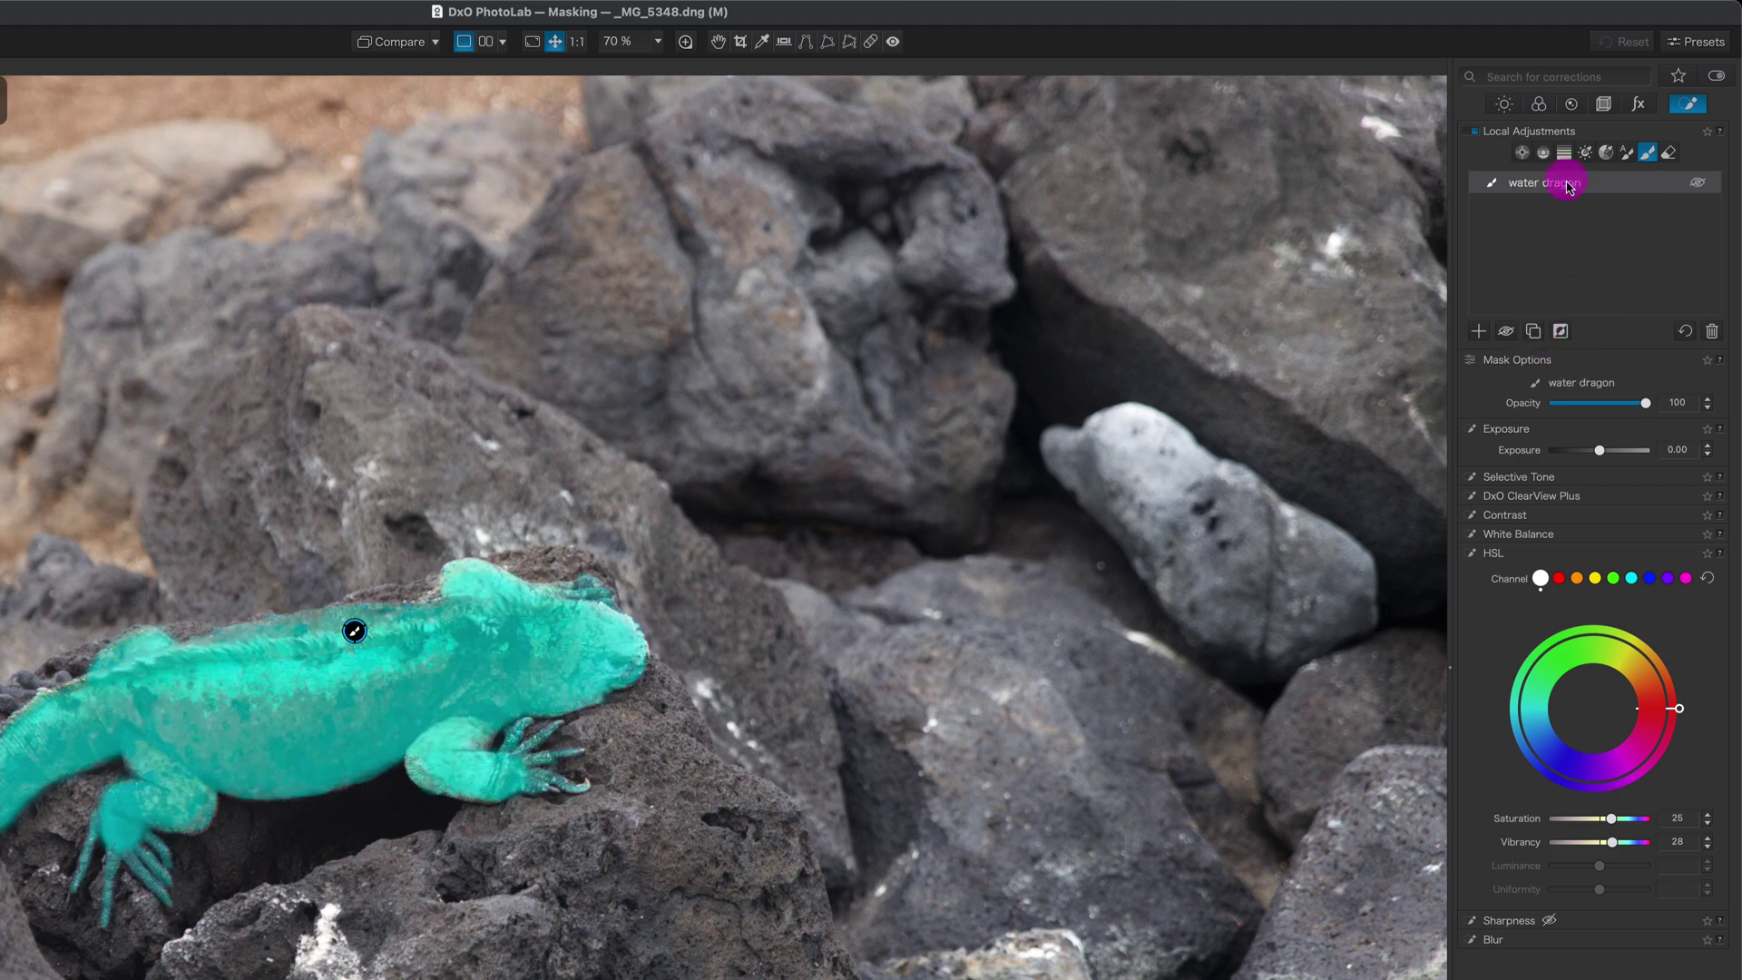
Duplicate the water dragon mask and rename the copy "outer".
click(1534, 332)
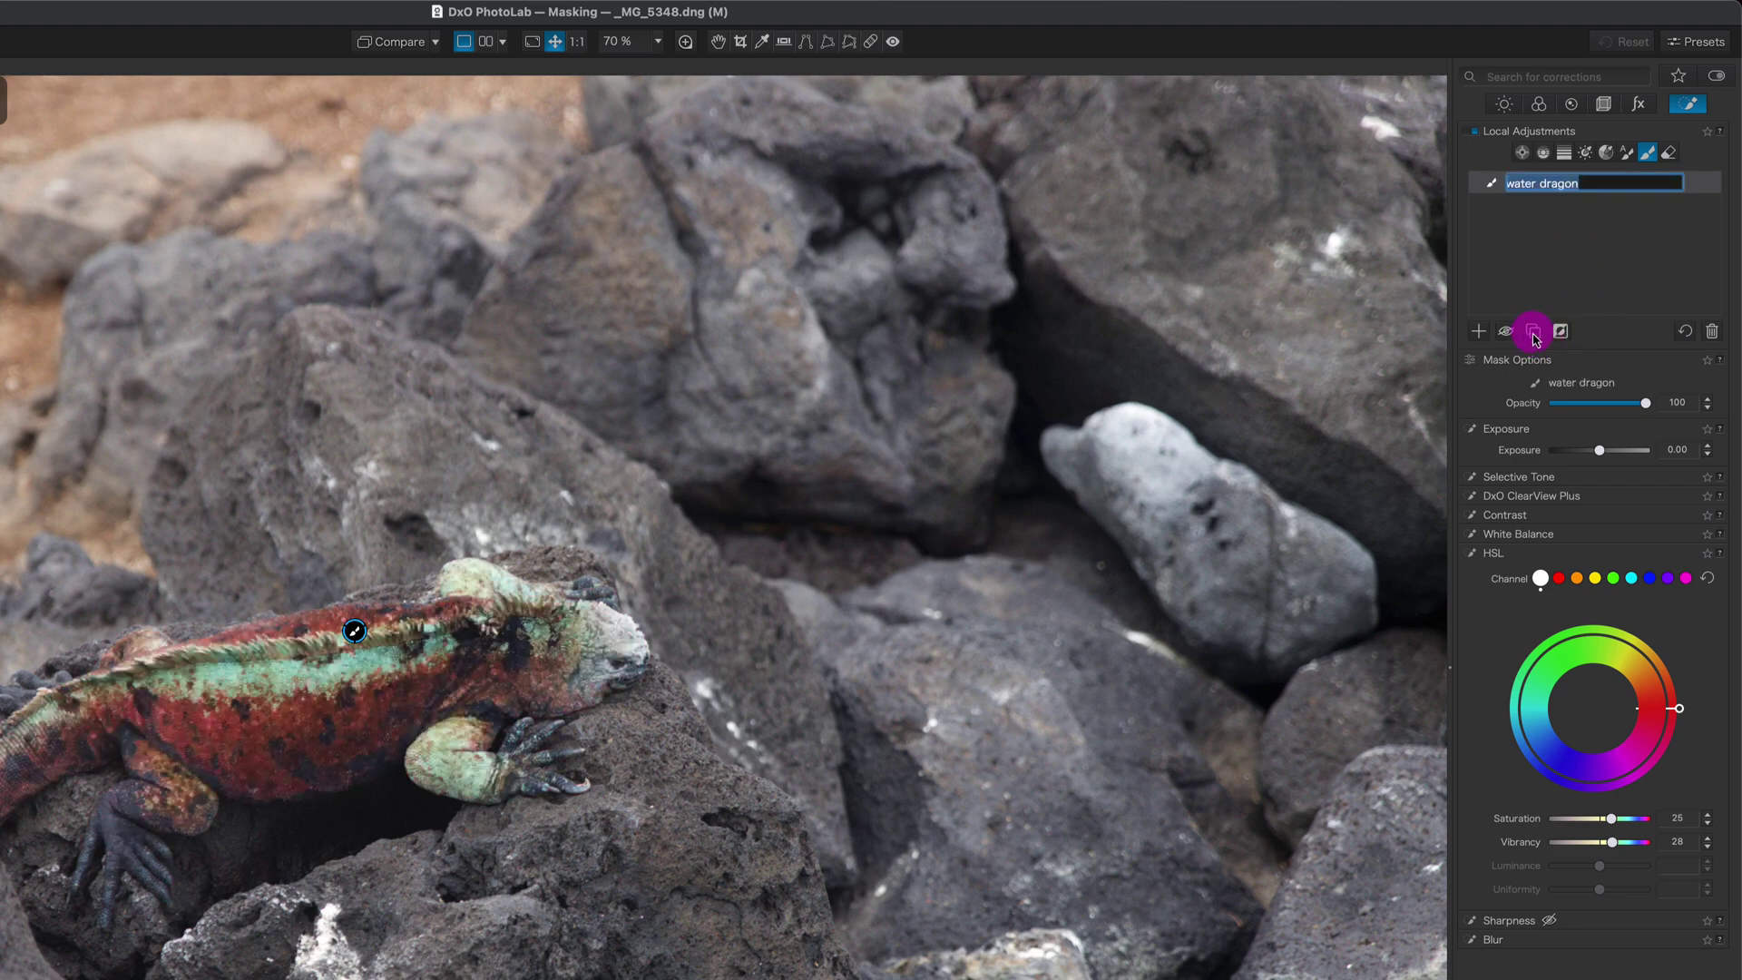
click(1533, 332)
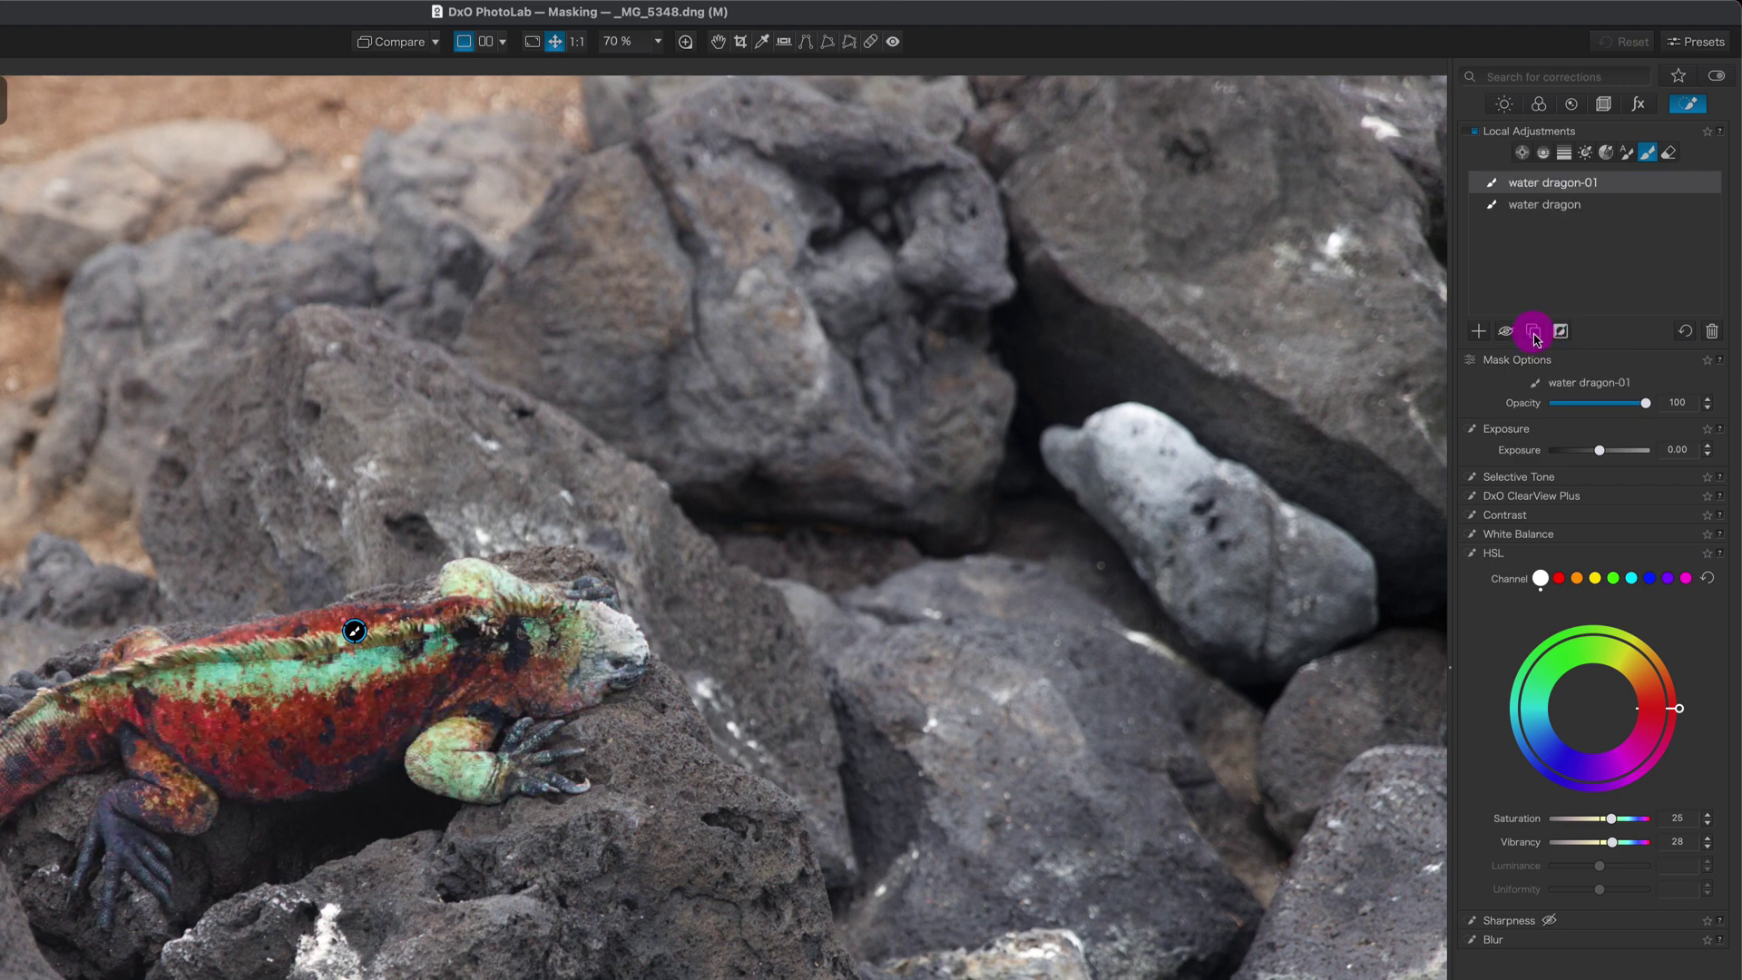
double_click(1542, 186)
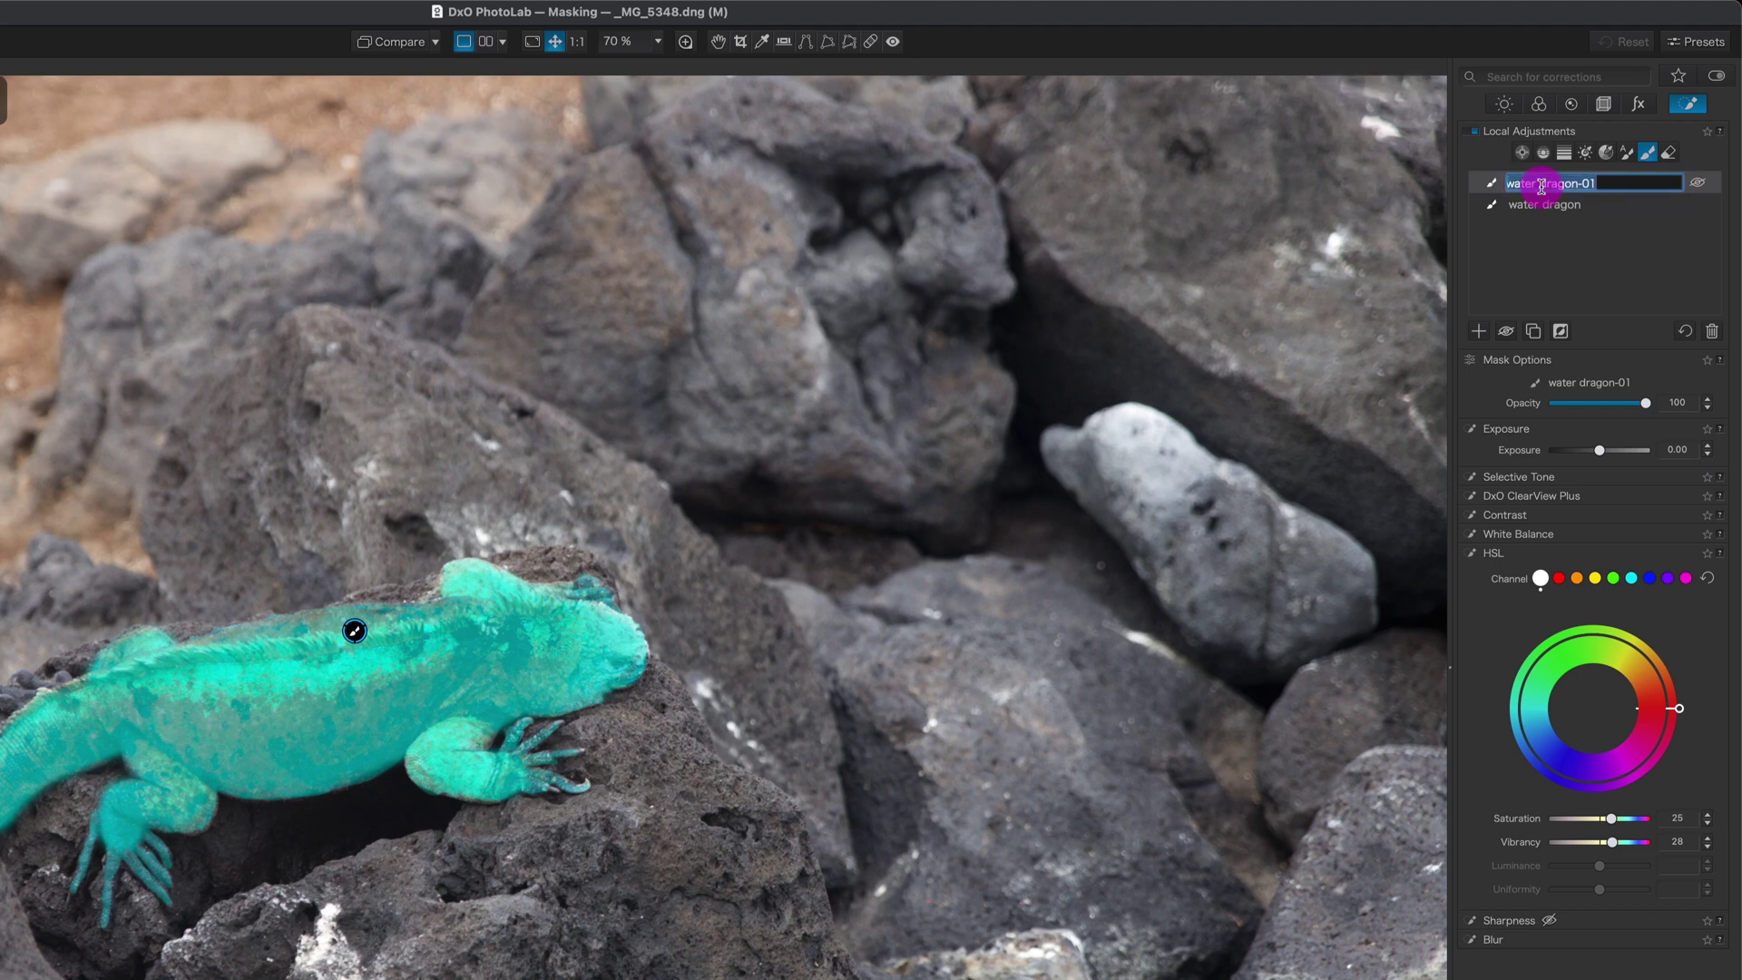
text(outer)
key(Return)
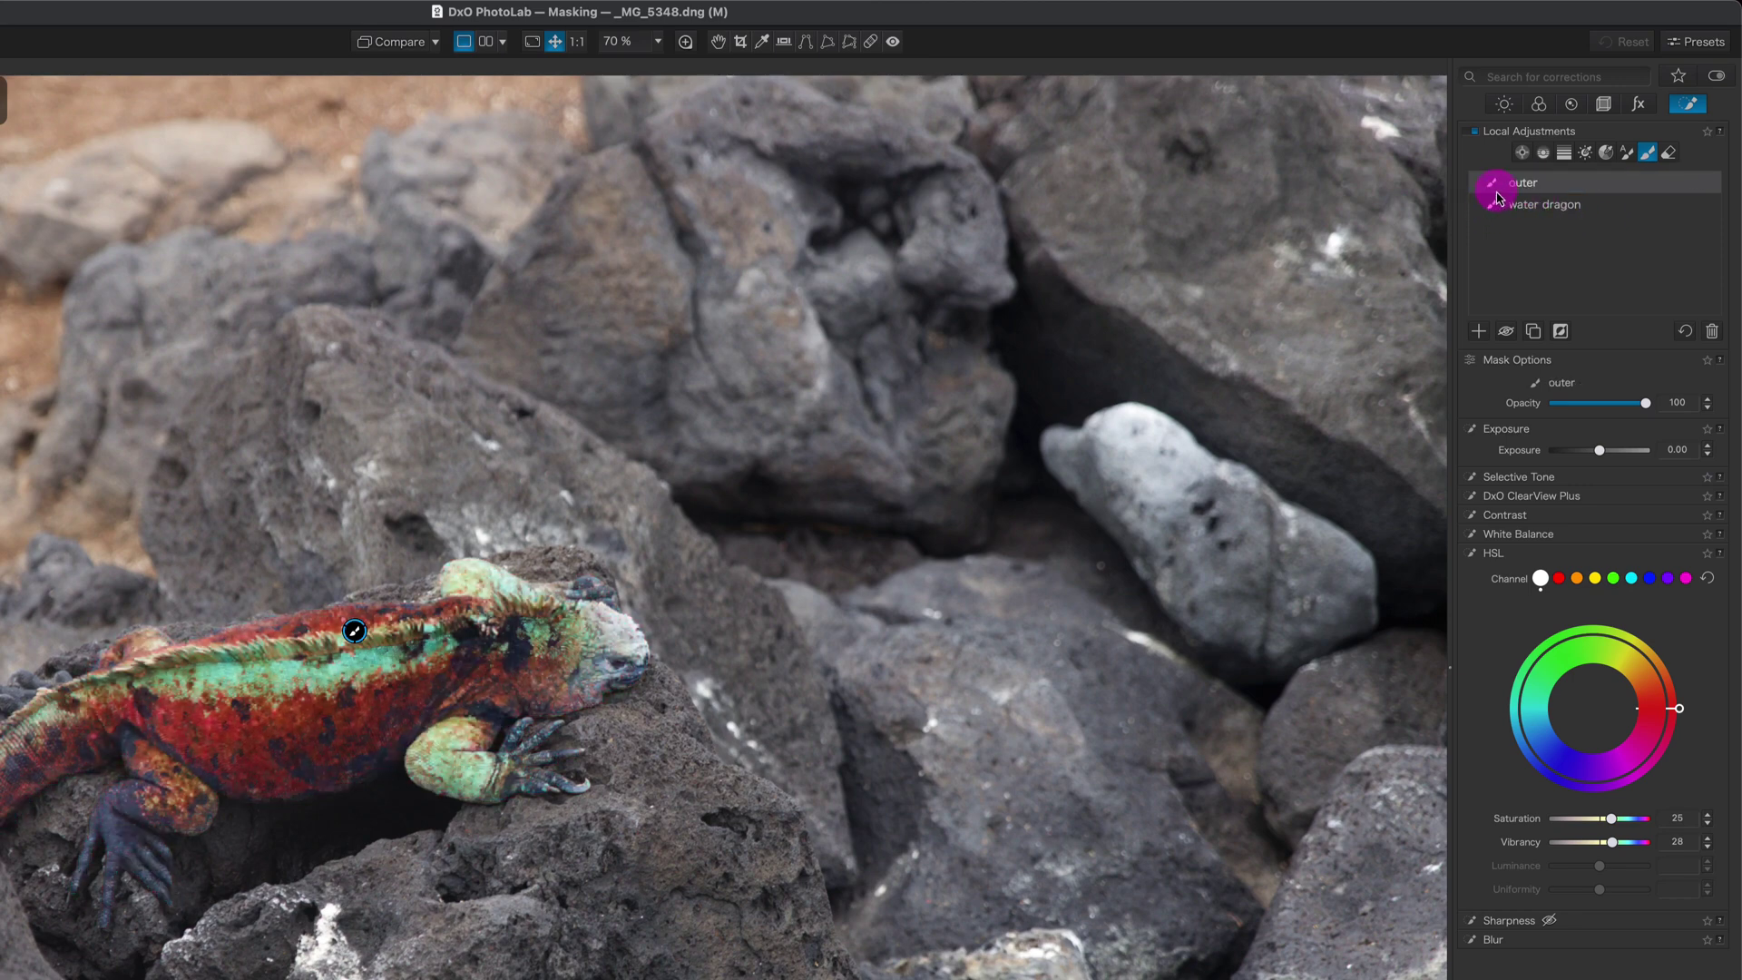
Invert the outer mask to cover the surrounding rocks and hide its correction for comparison.
click(1533, 332)
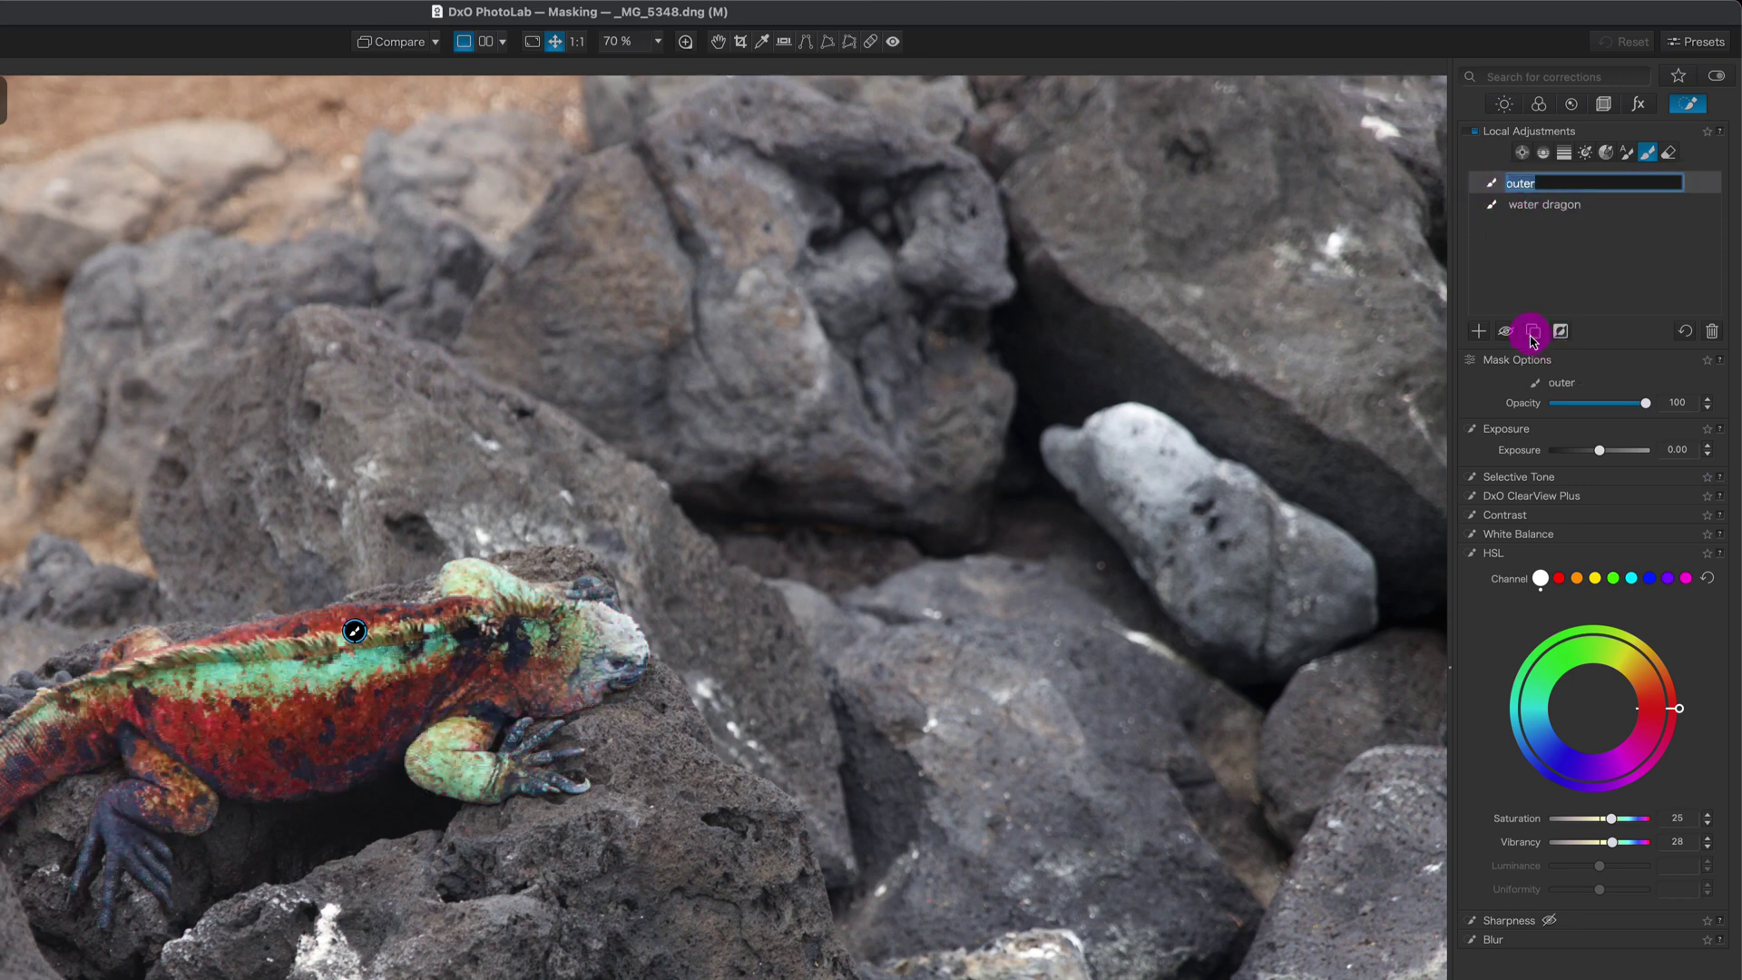
click(1648, 261)
click(1537, 184)
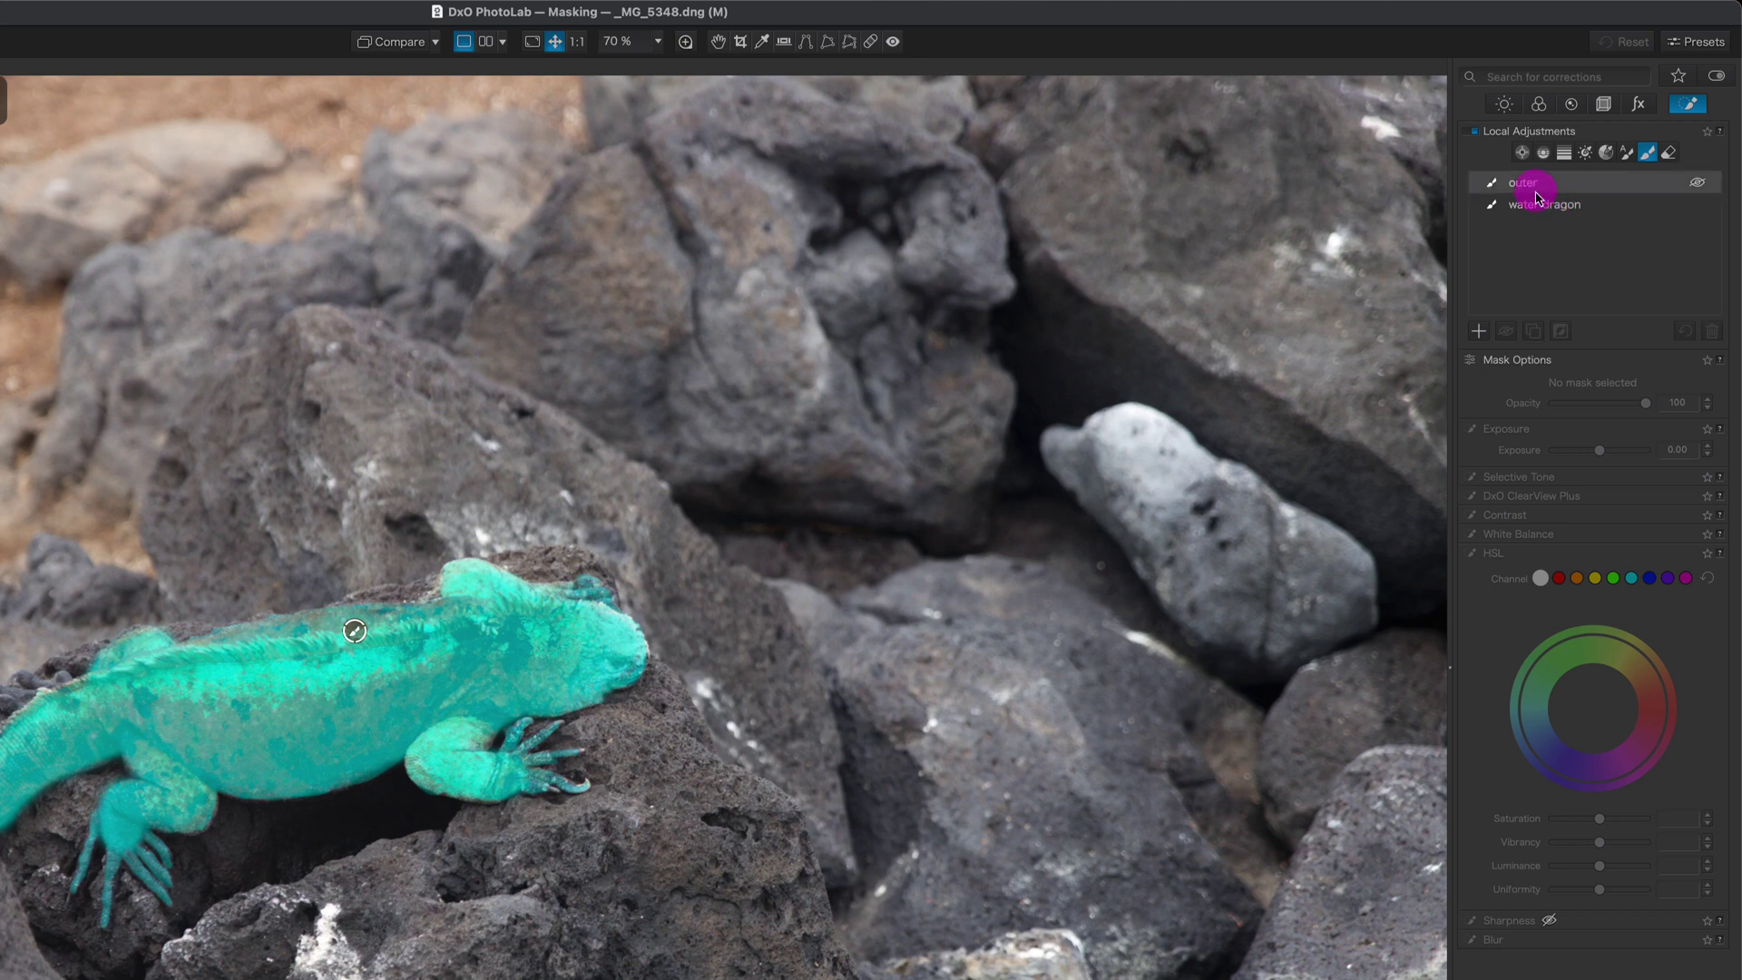
click(1561, 332)
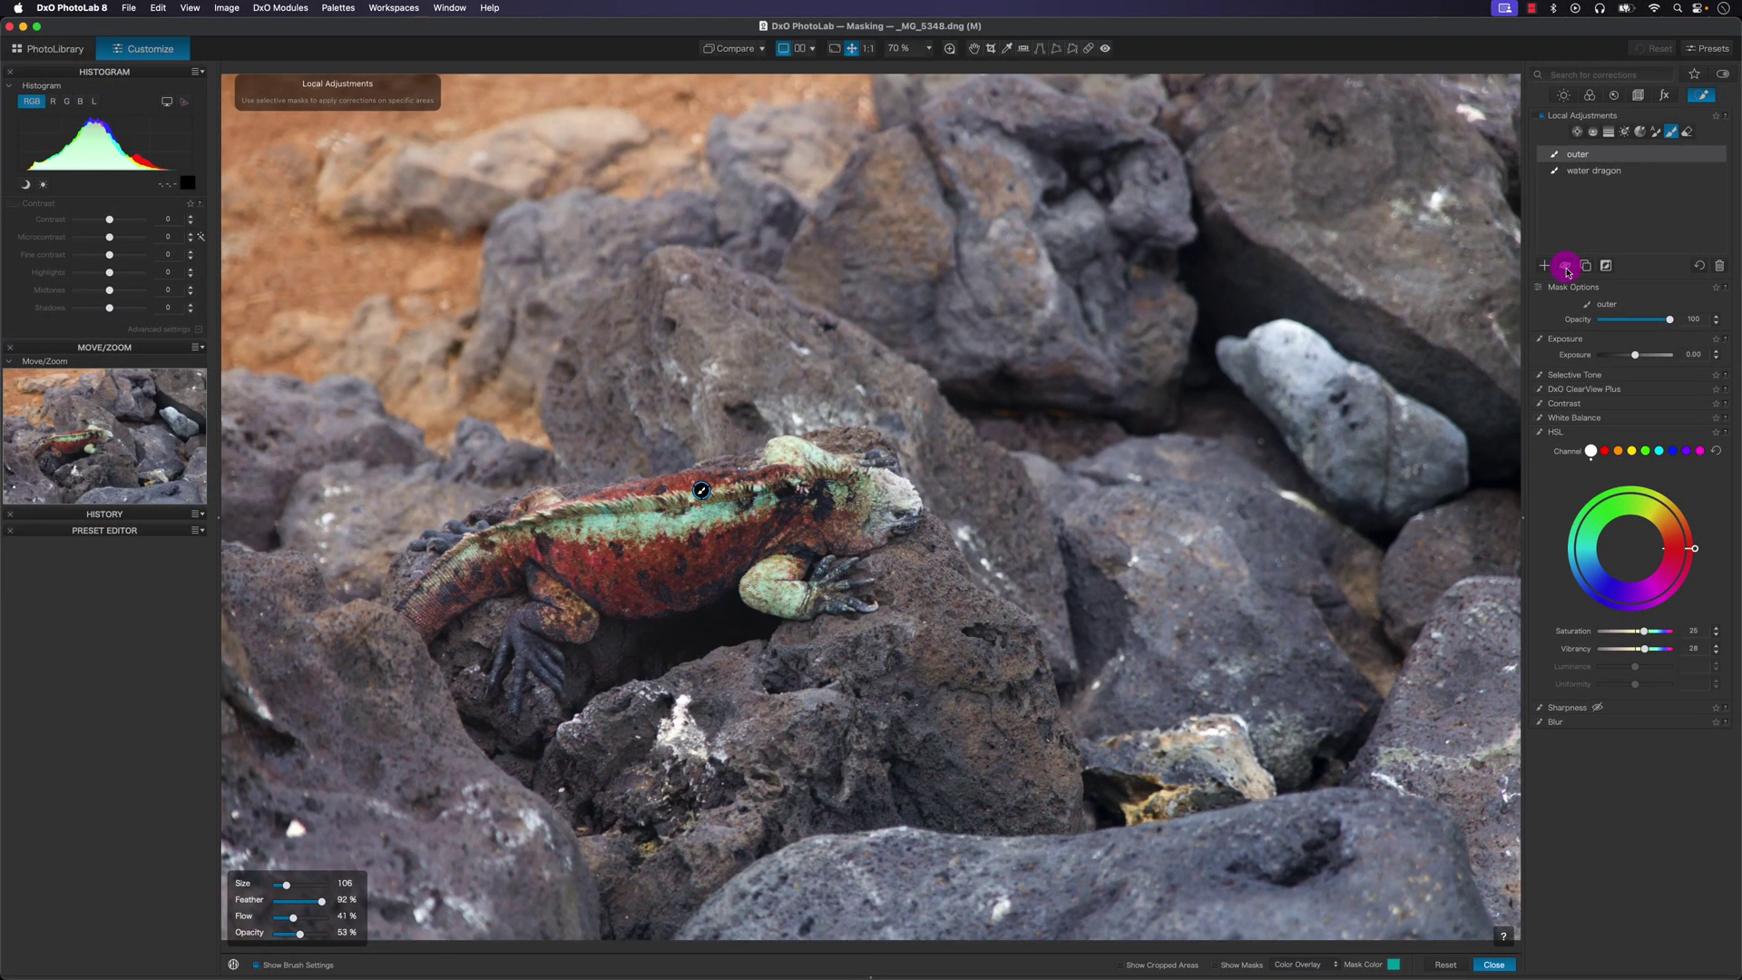
click(1566, 266)
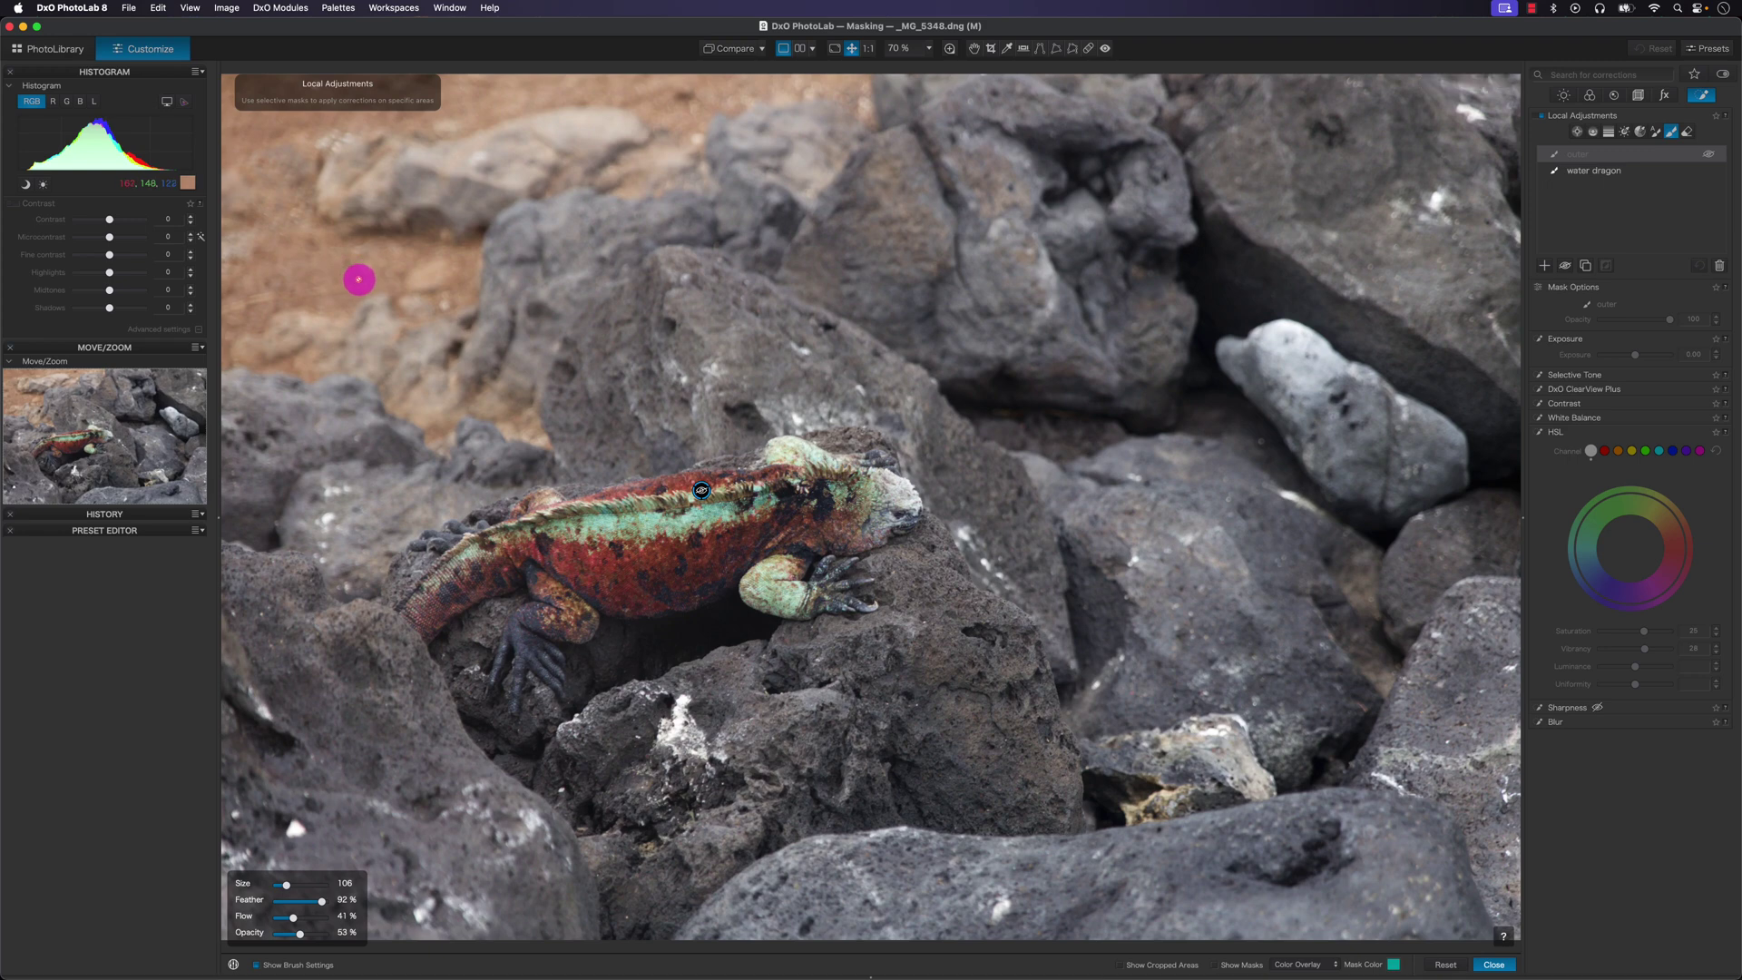
Show the outer mask's correction again and lower its saturation to 13 and vibrancy to 16.
click(1565, 266)
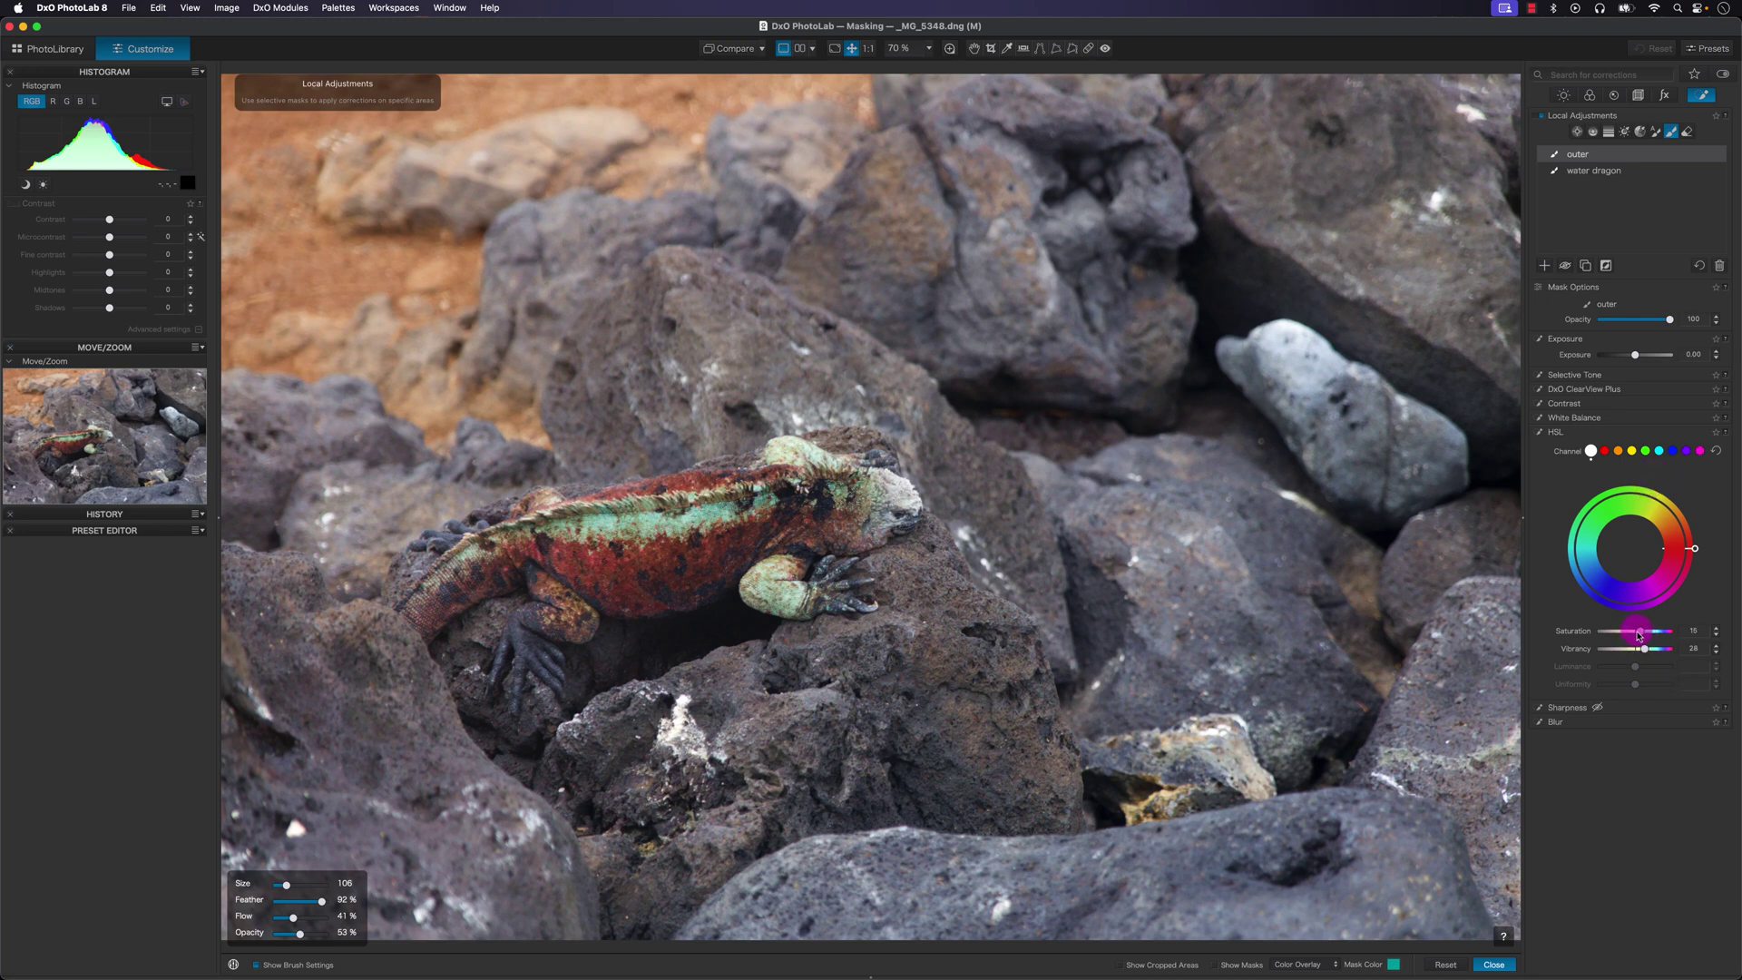
drag(1638, 635, 1640, 654)
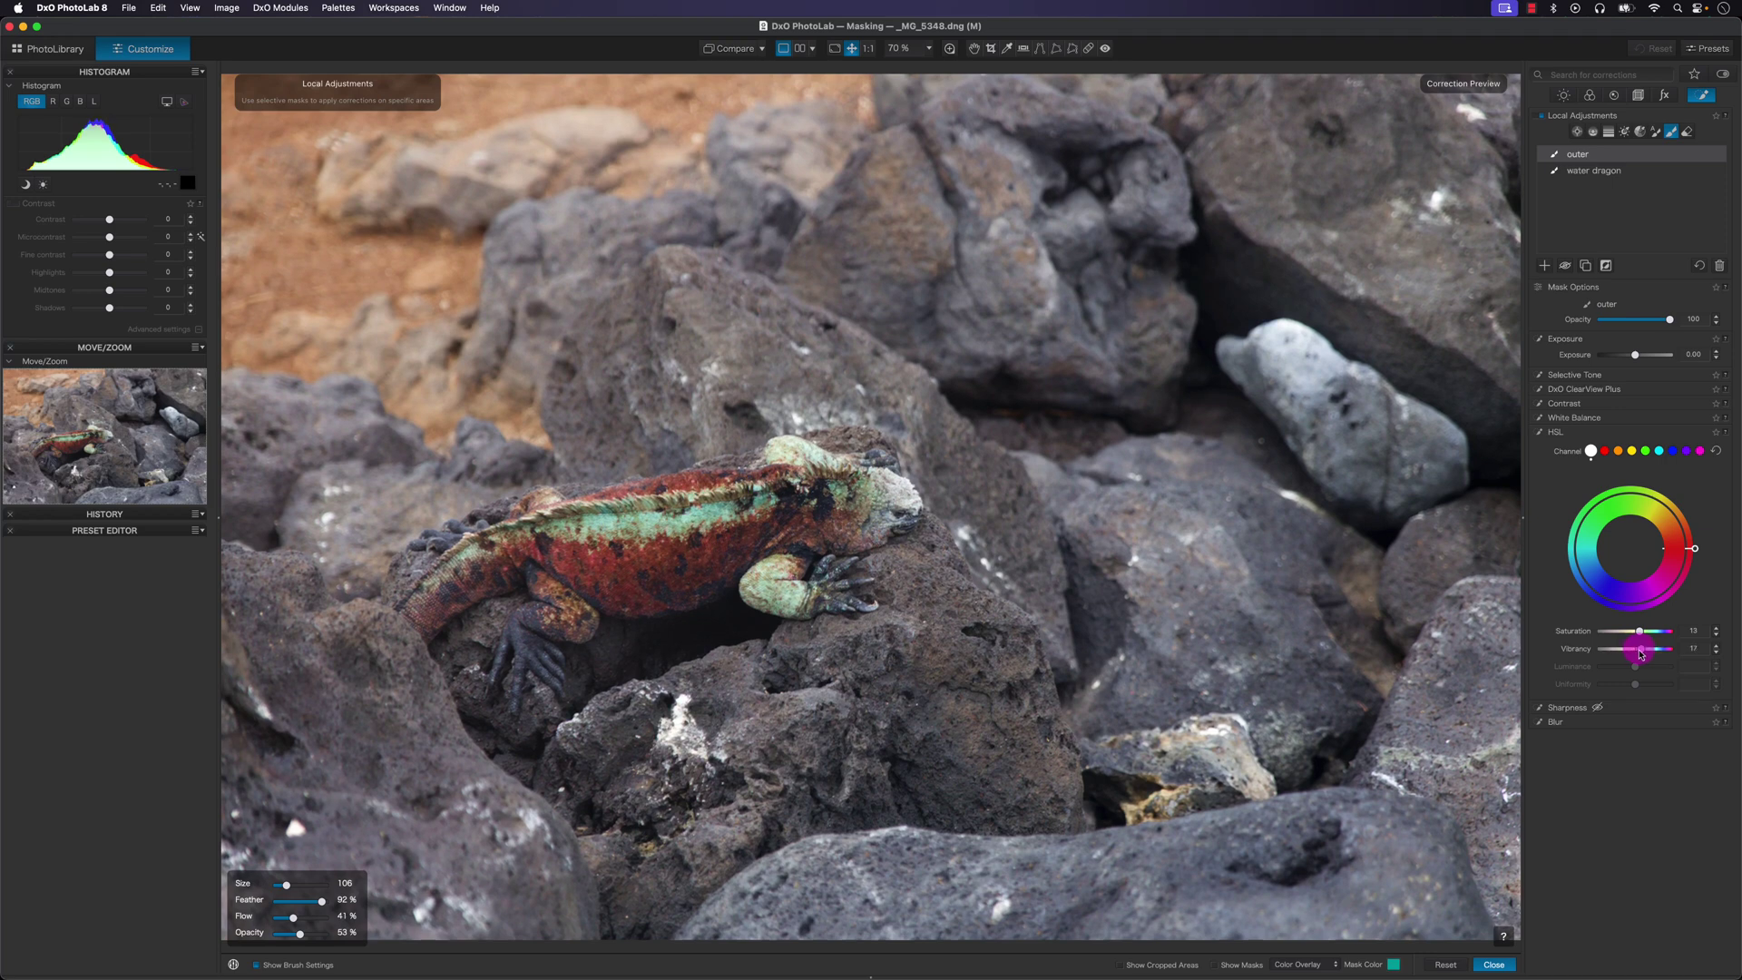
drag(1640, 653, 1641, 653)
Try a strong blur on the rocks with the outer mask, and reduce its intensity to about 3.
click(1625, 722)
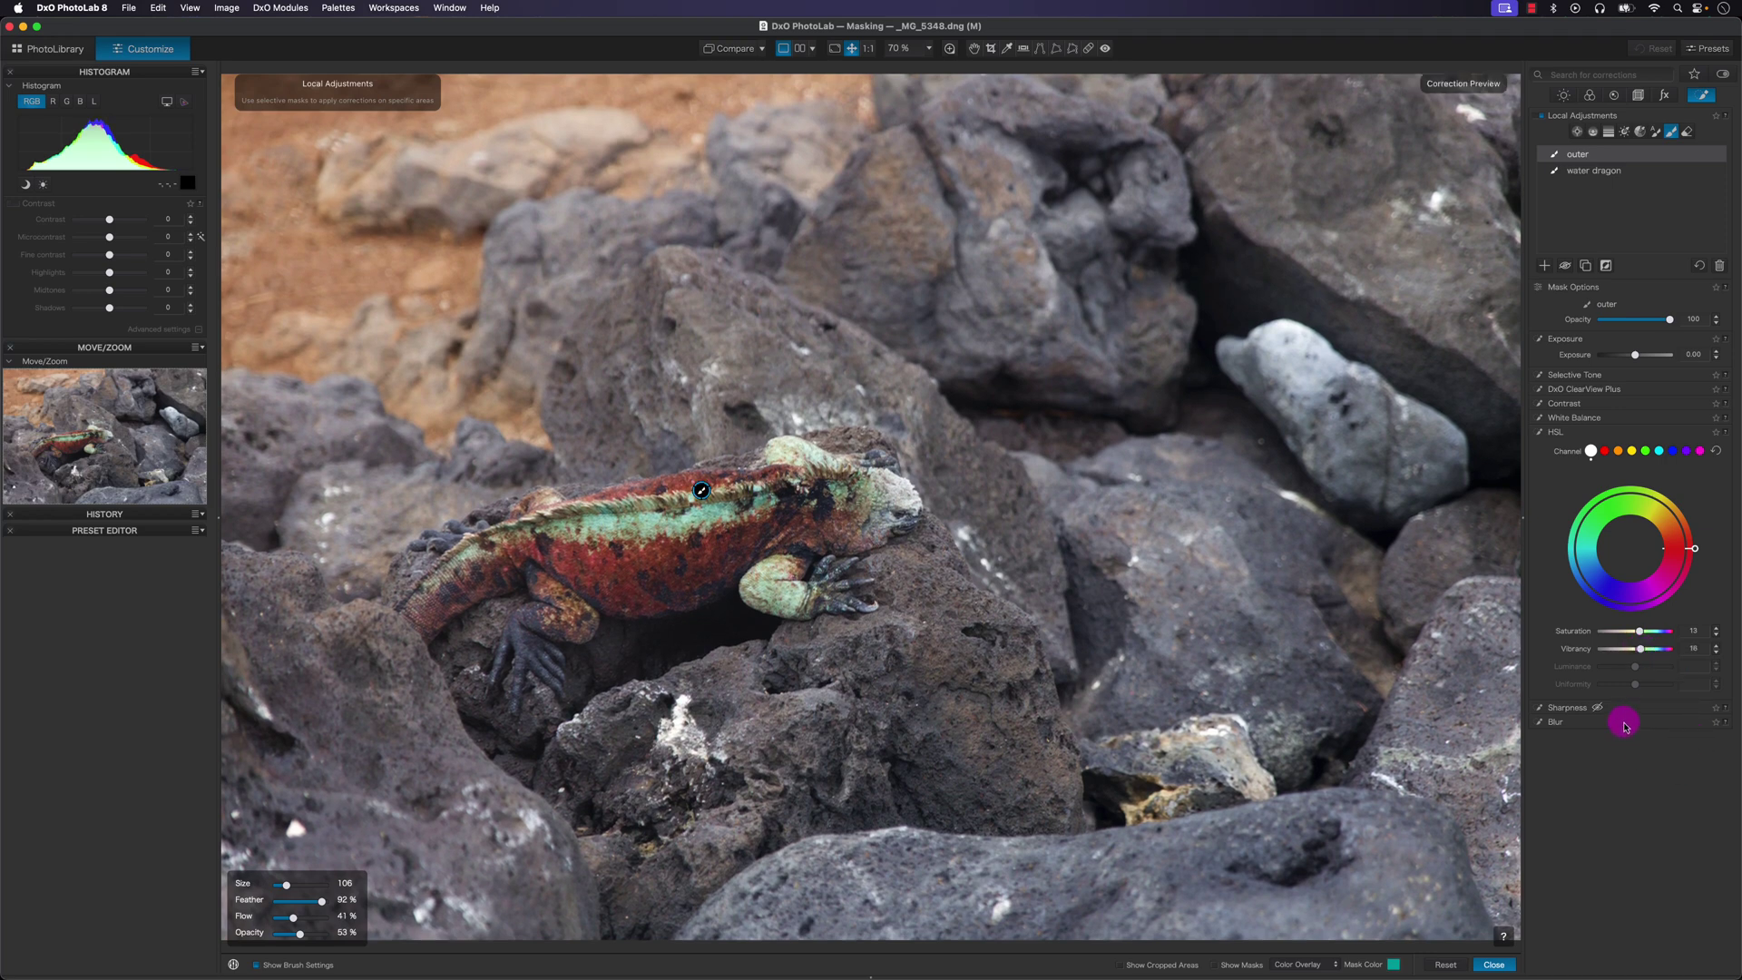
click(1724, 738)
click(1677, 746)
drag(1678, 749, 1625, 744)
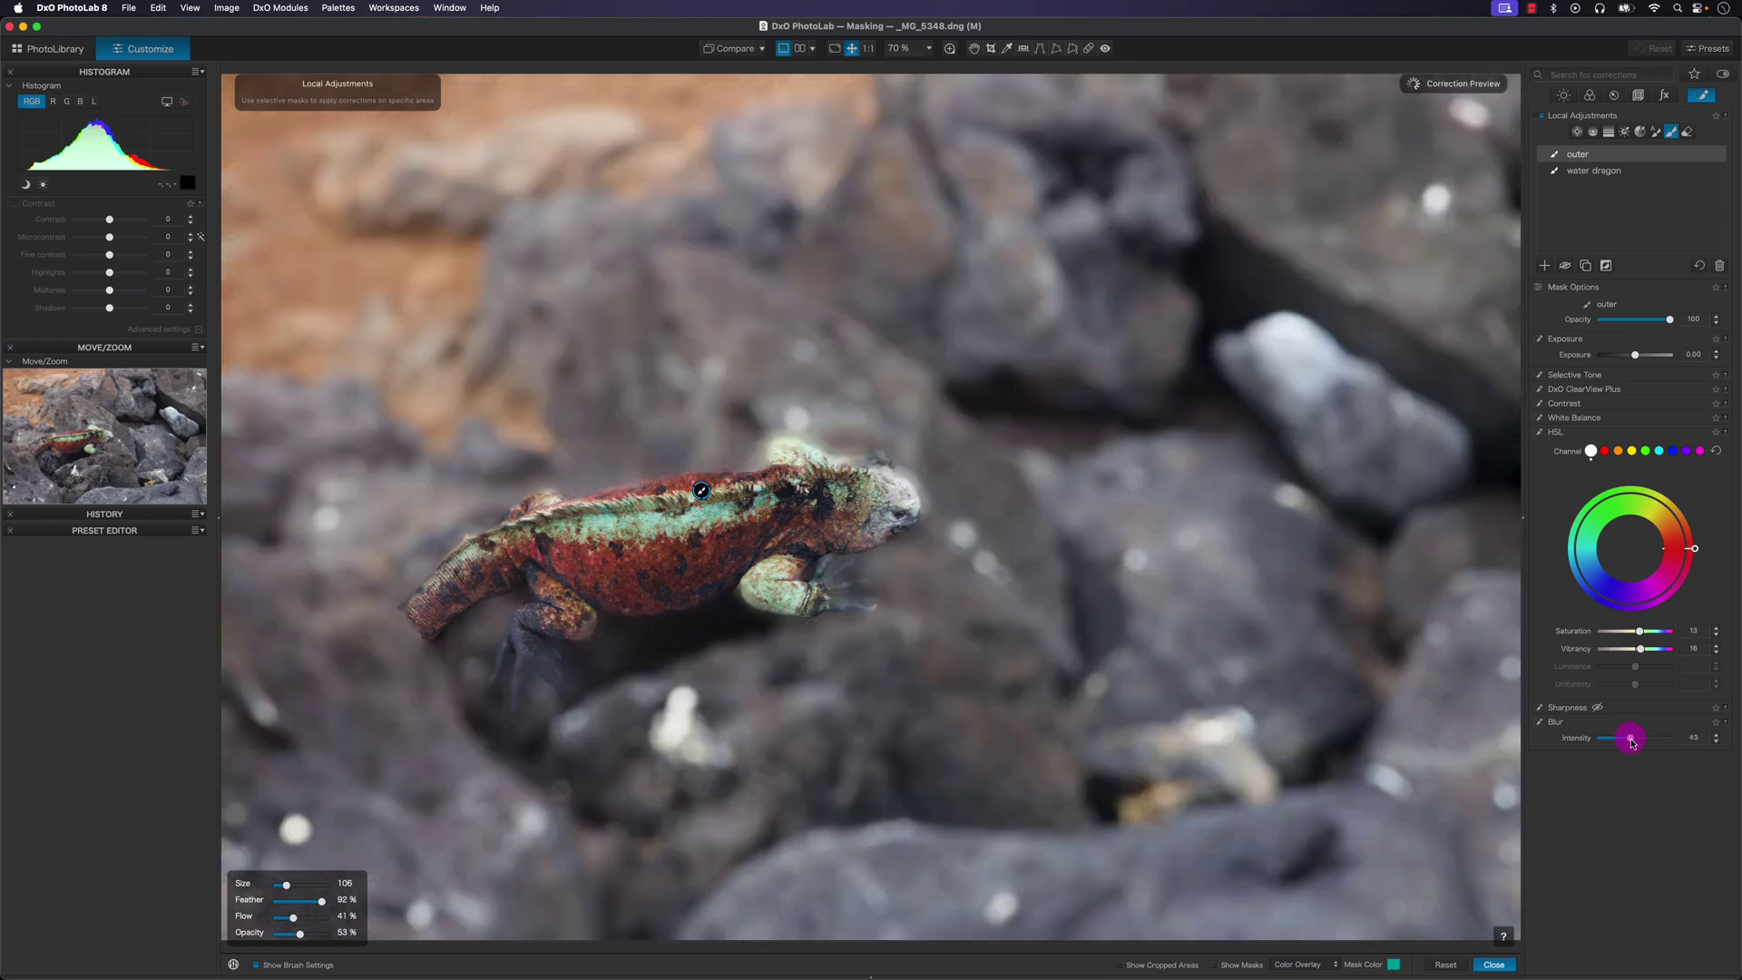
drag(1633, 743, 1603, 742)
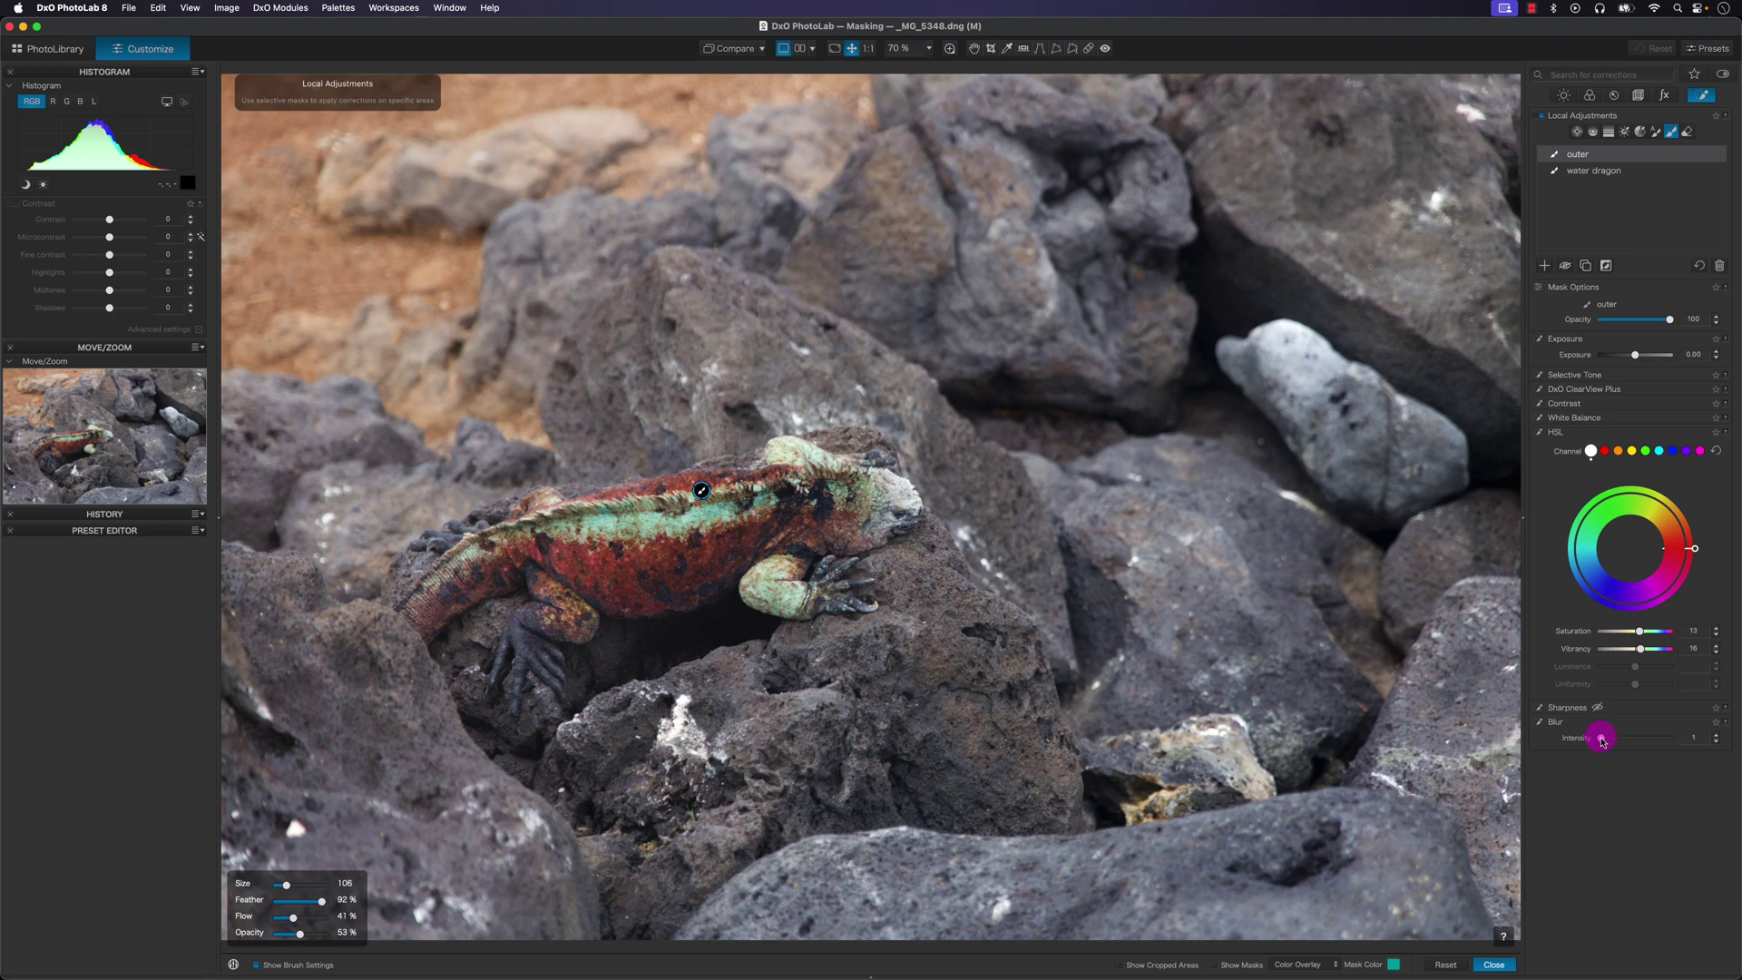
drag(1603, 742, 1603, 743)
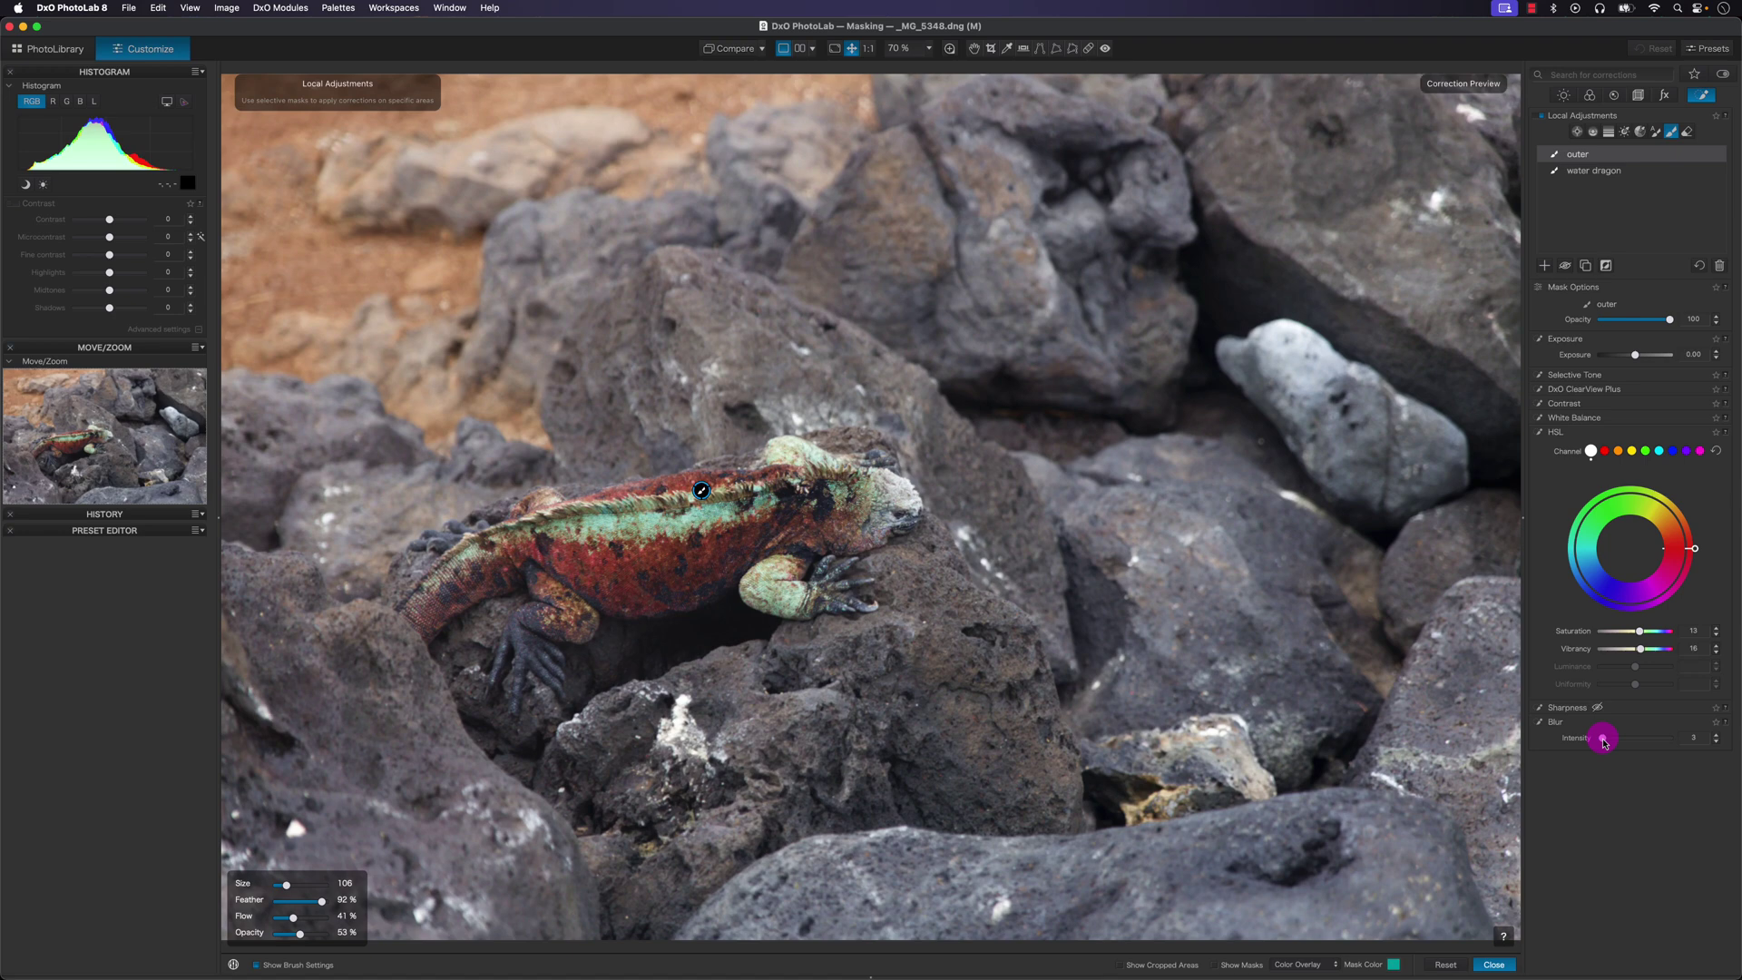
Try a blur intensity of 5 on the outer mask, compare the edge around the iguana's head, and bring it down to 0.
click(869, 48)
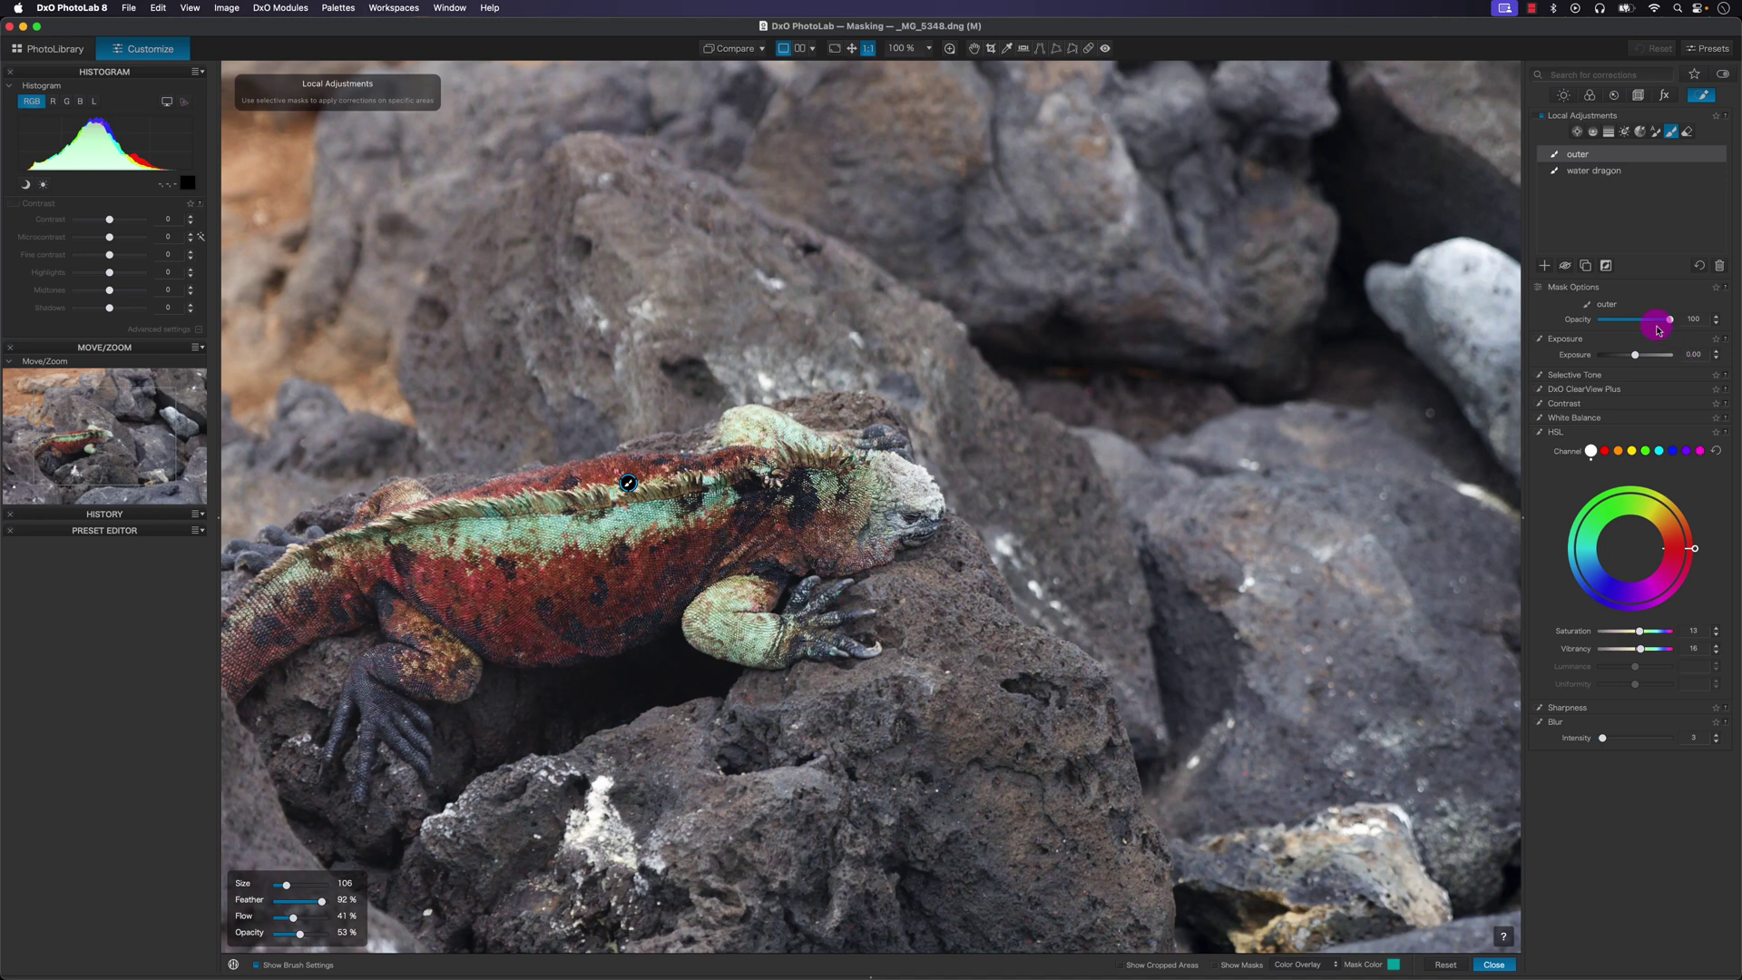
click(1602, 740)
drag(1606, 742, 1608, 744)
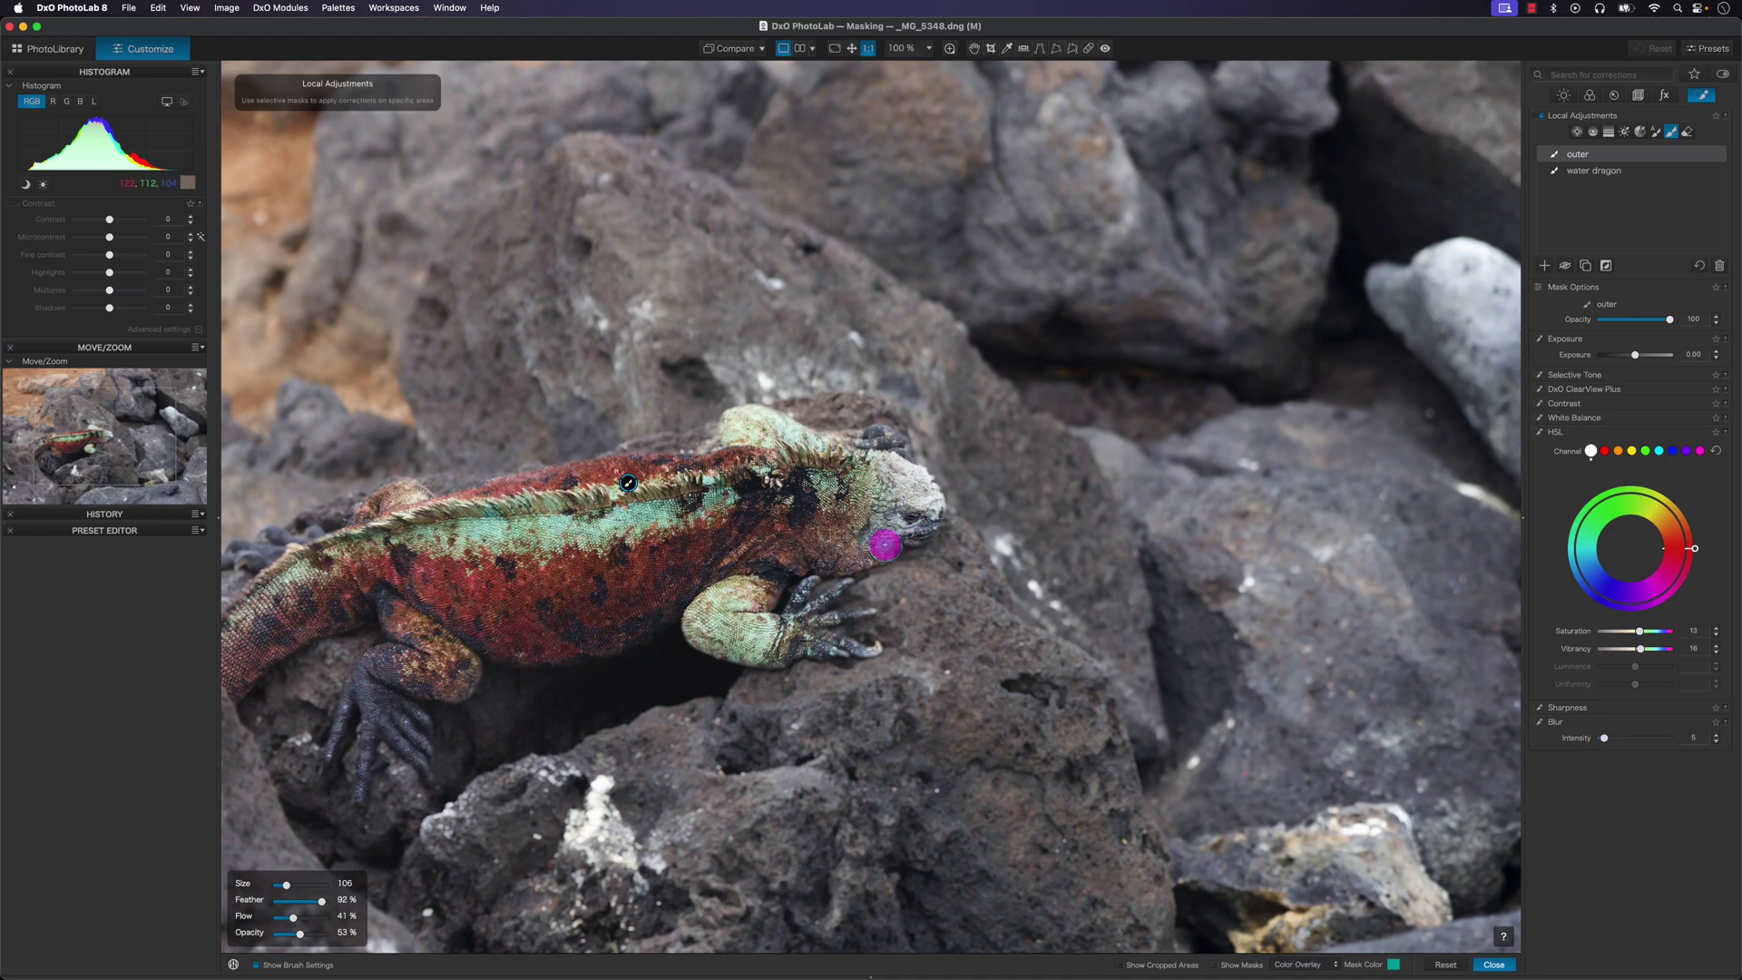
scroll(917, 539, up, 5)
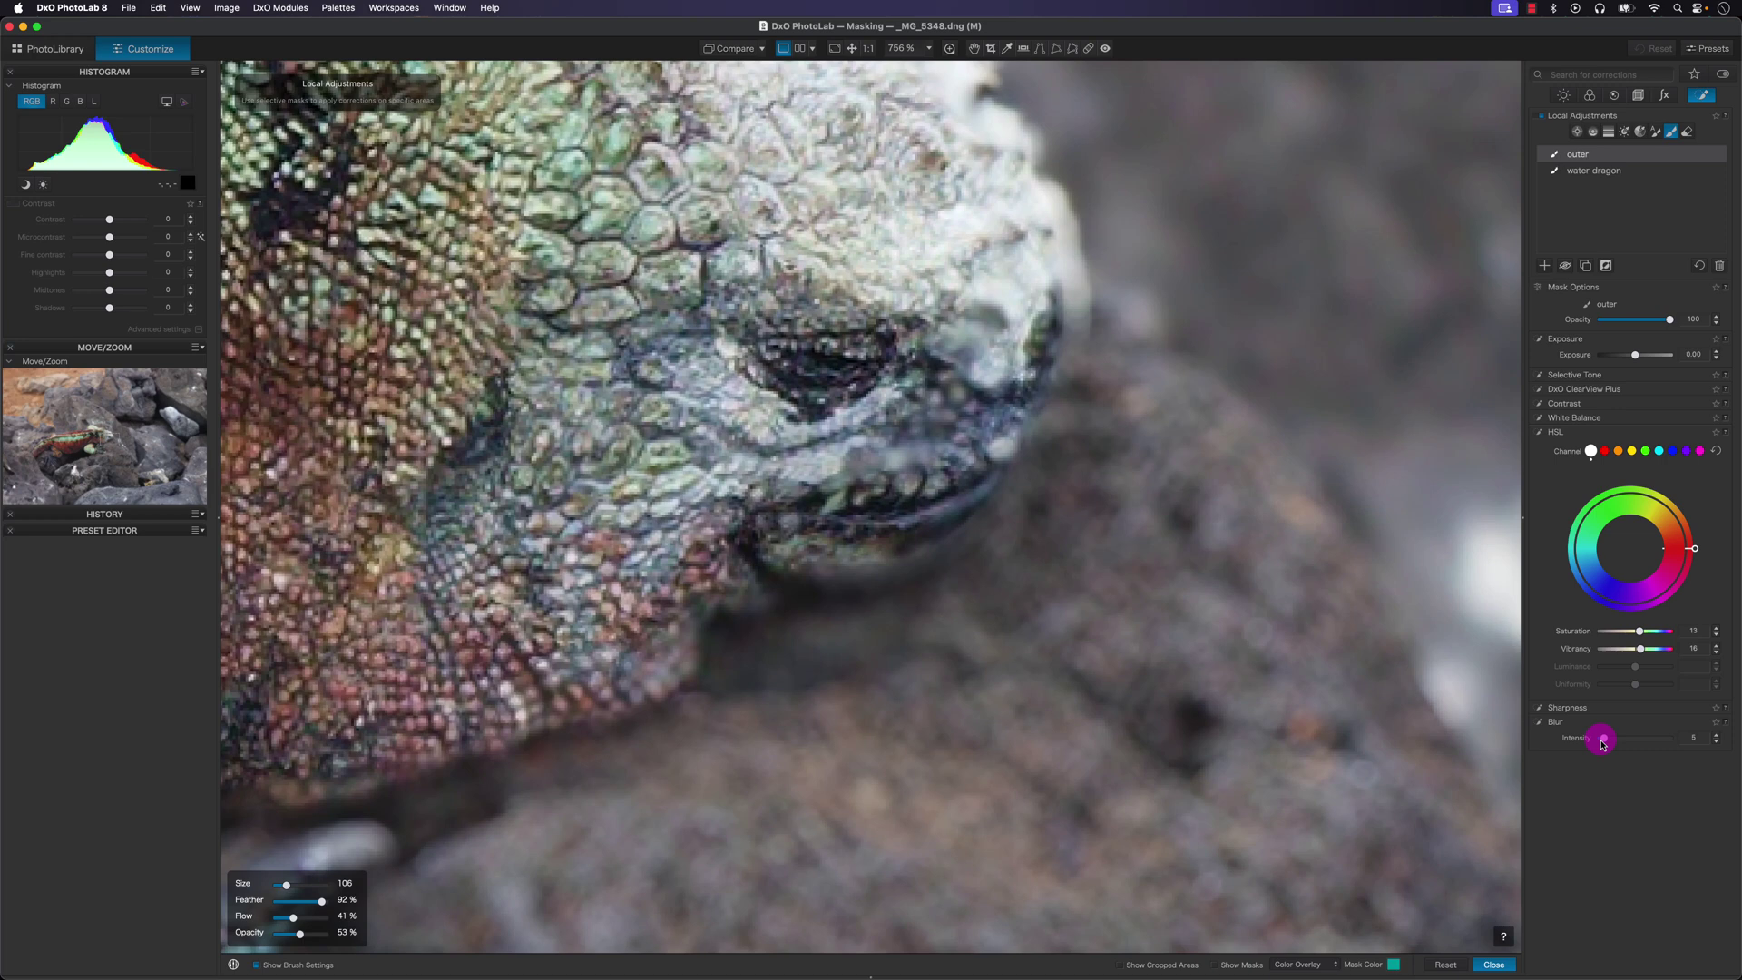
drag(1602, 744, 1601, 744)
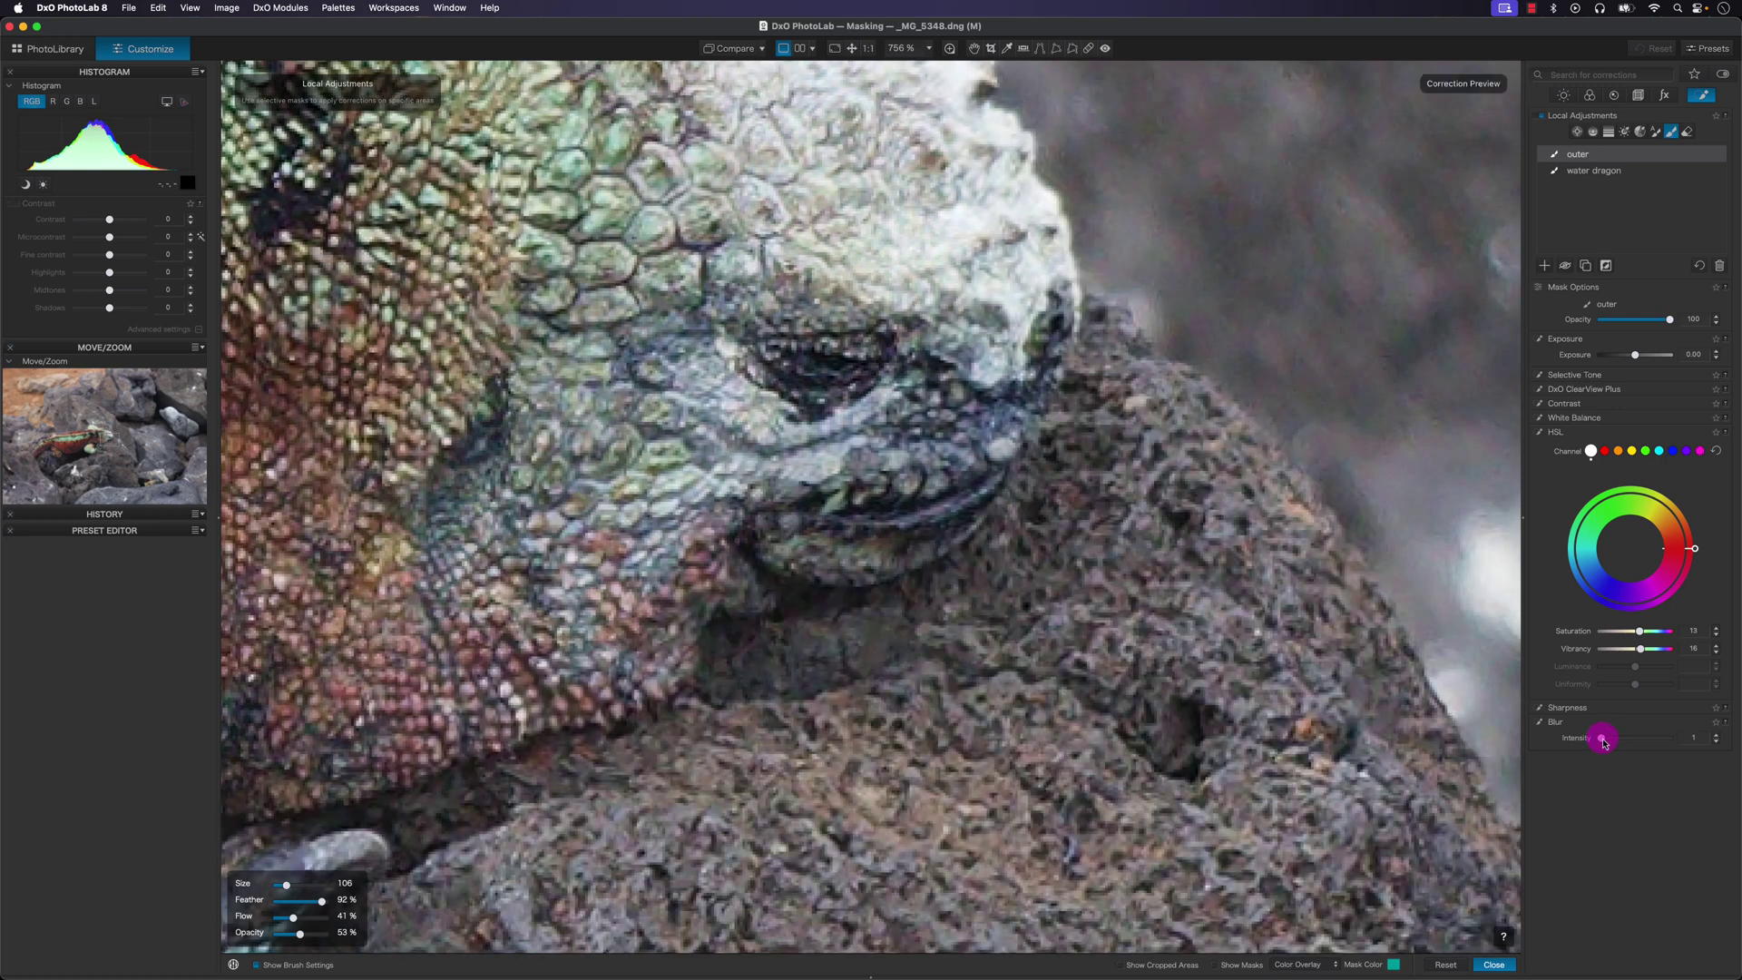
drag(1604, 742, 1595, 742)
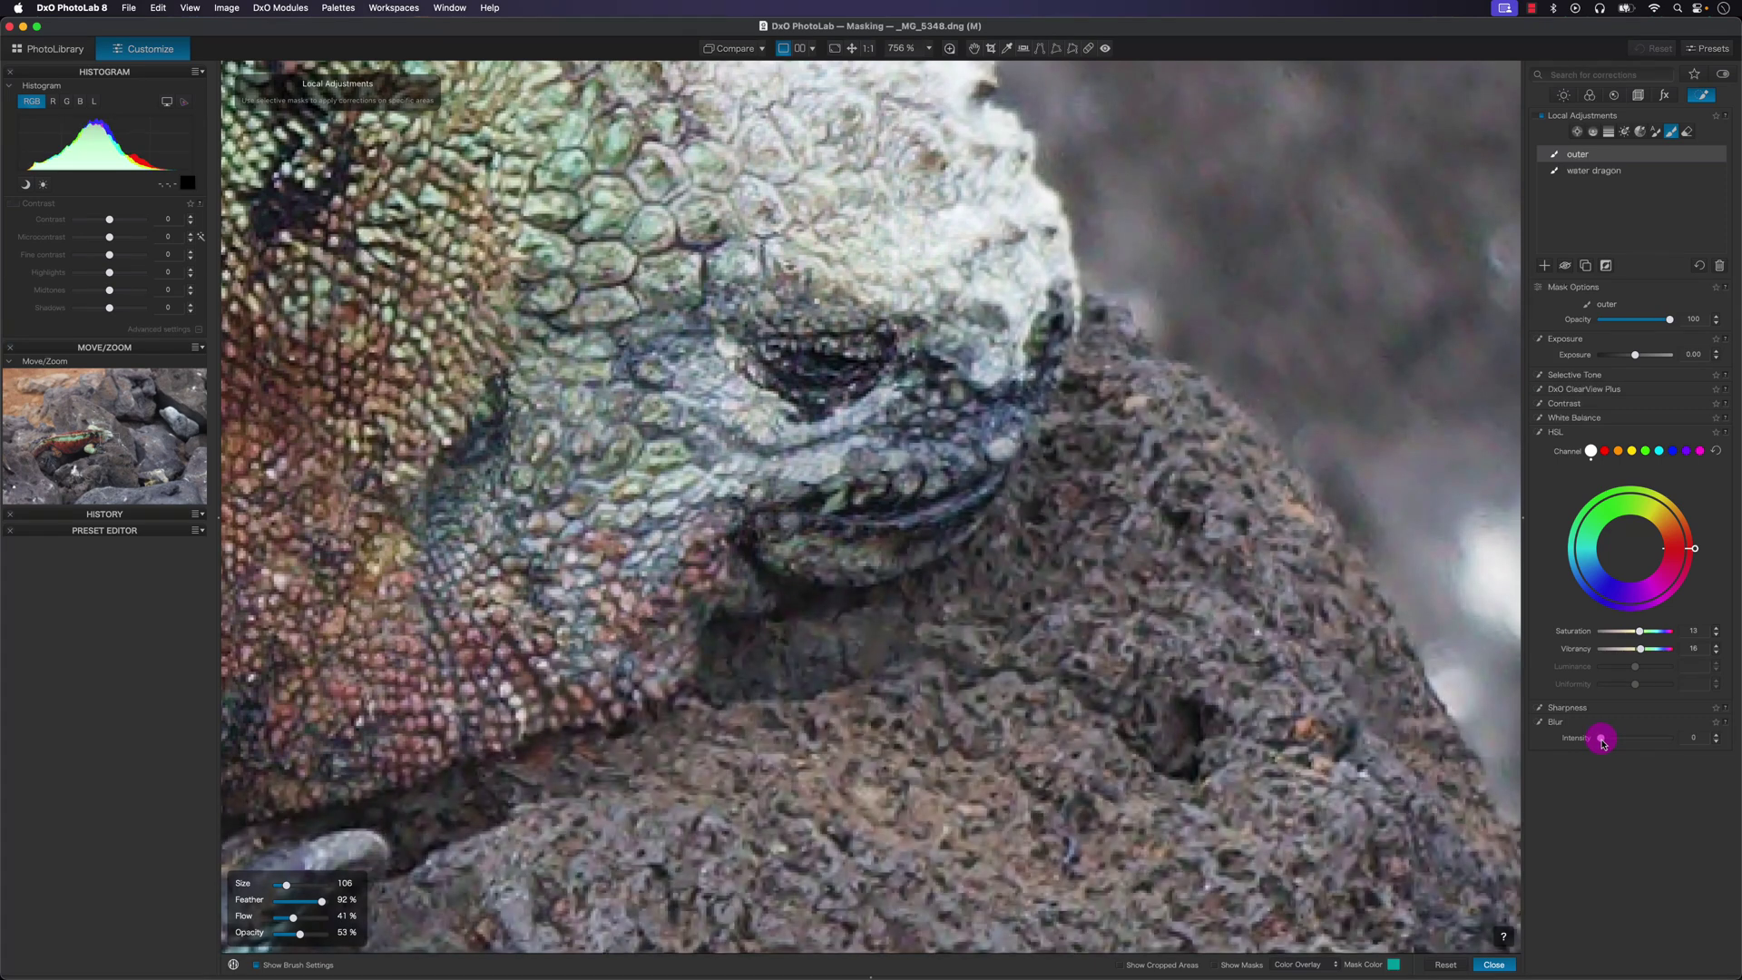
Raise the outer mask's blur intensity in single increments to 2, settle on 1, and view the photo at 100 %.
click(1716, 740)
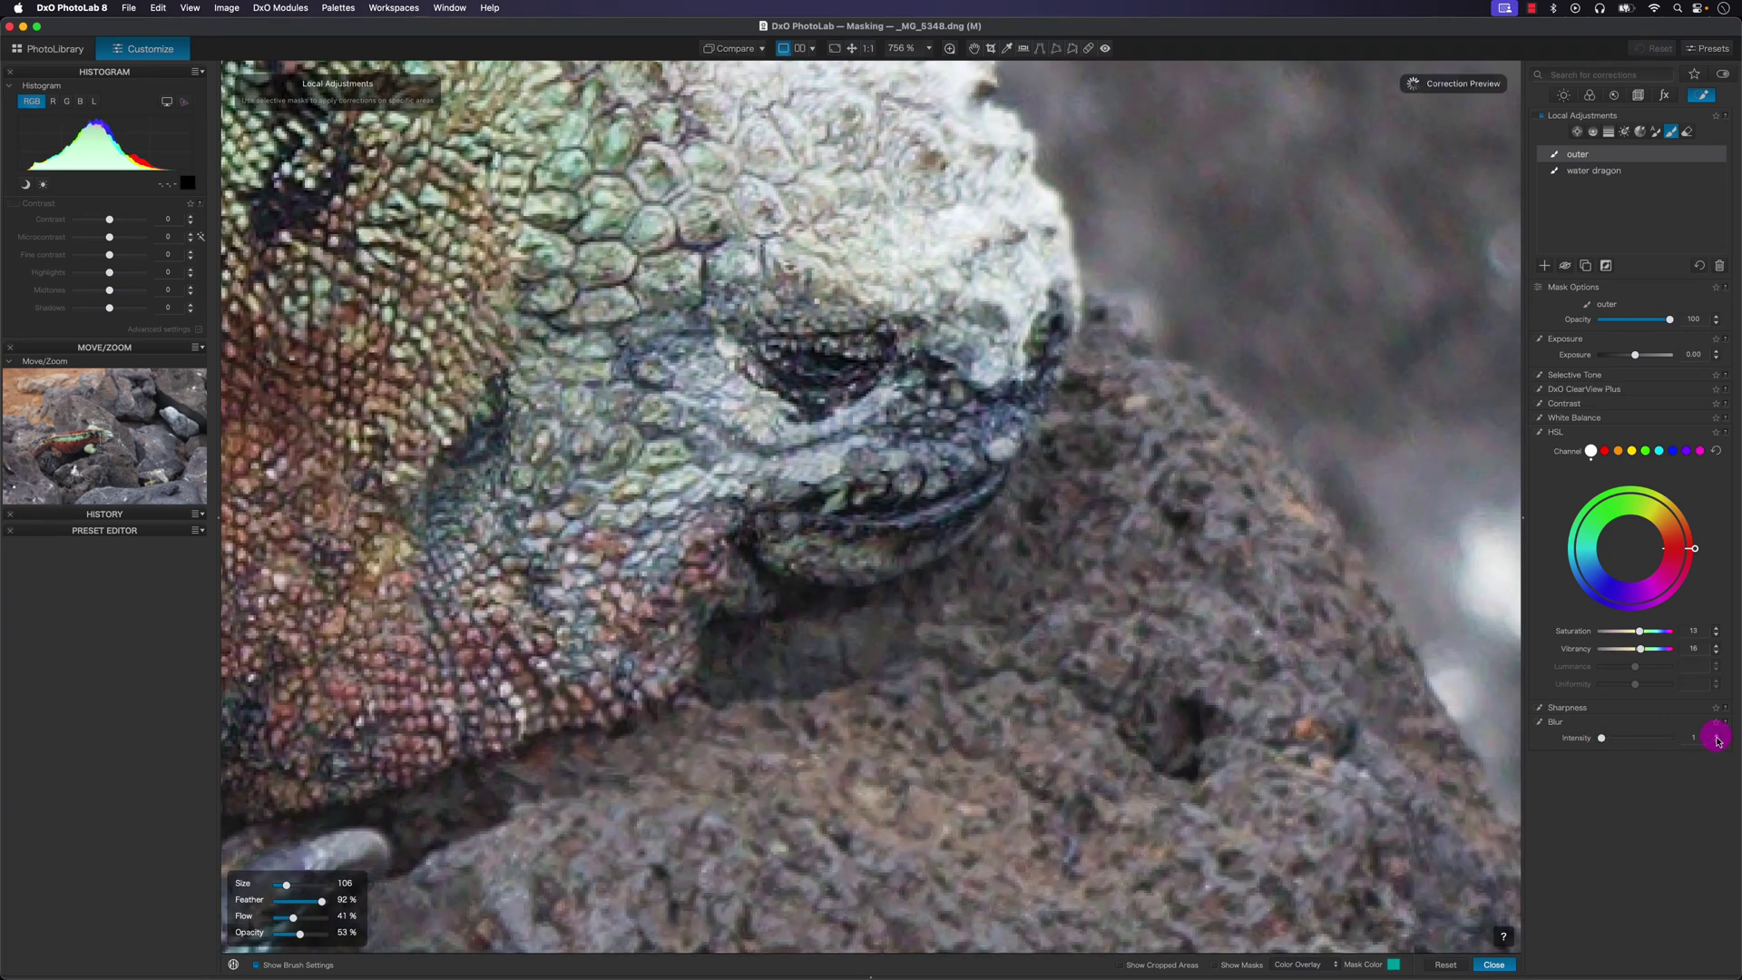
click(1715, 740)
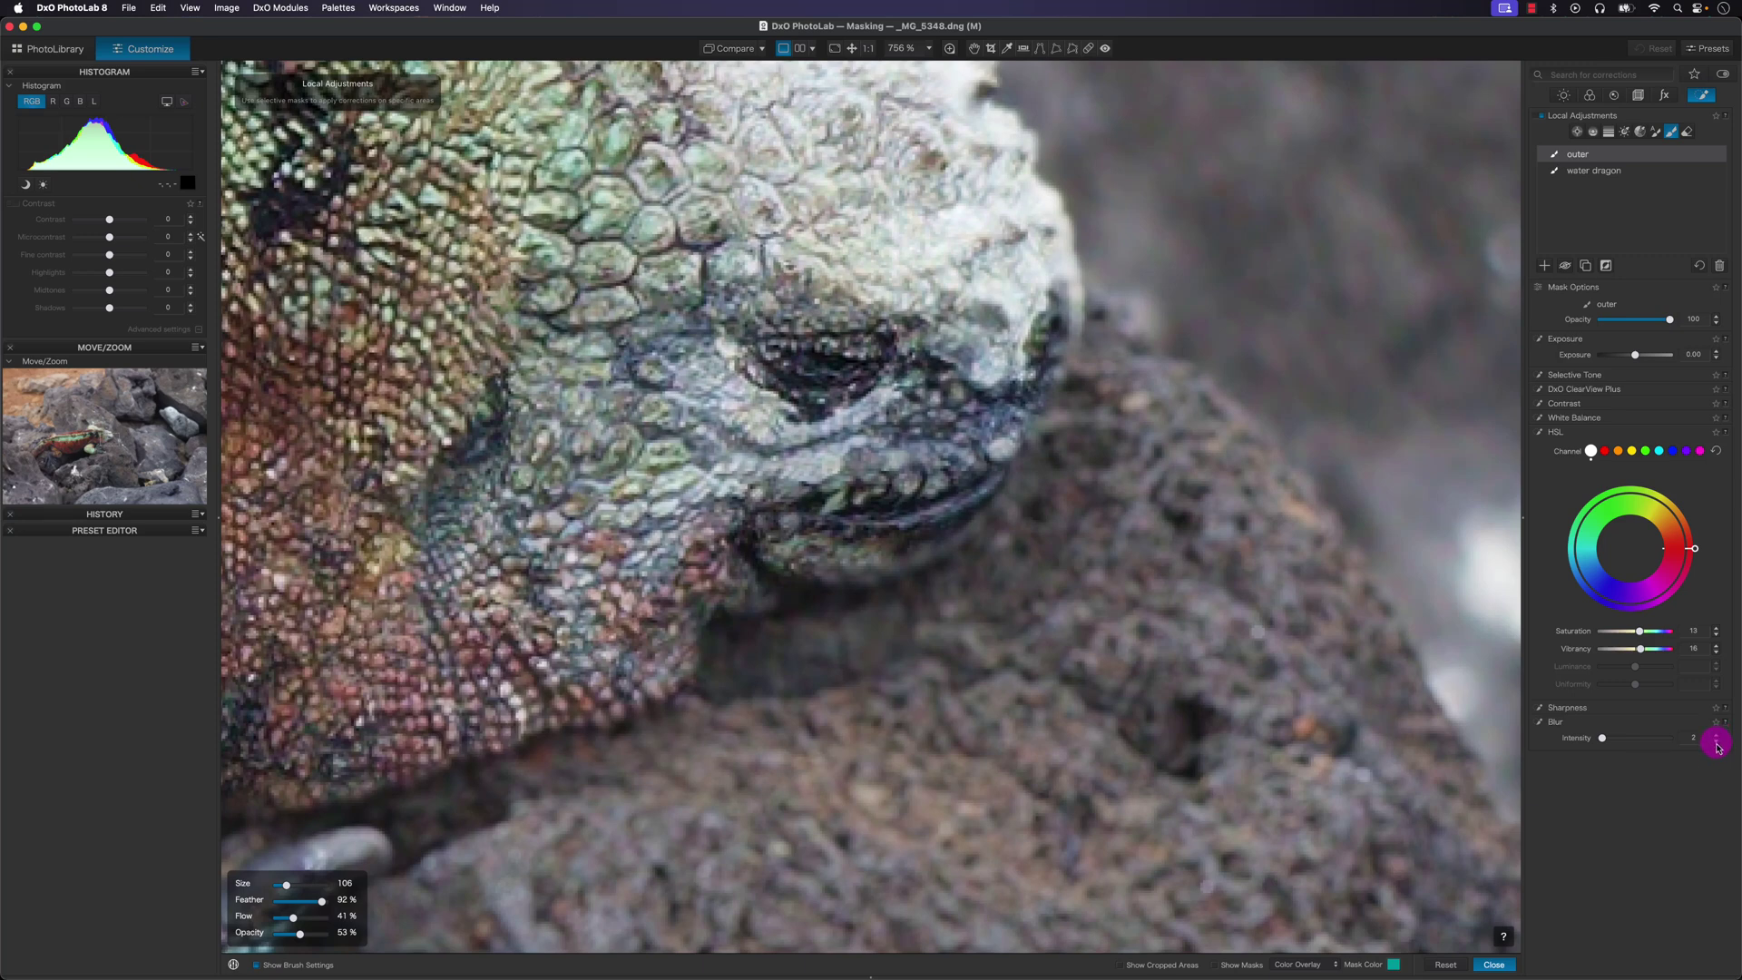
click(1717, 743)
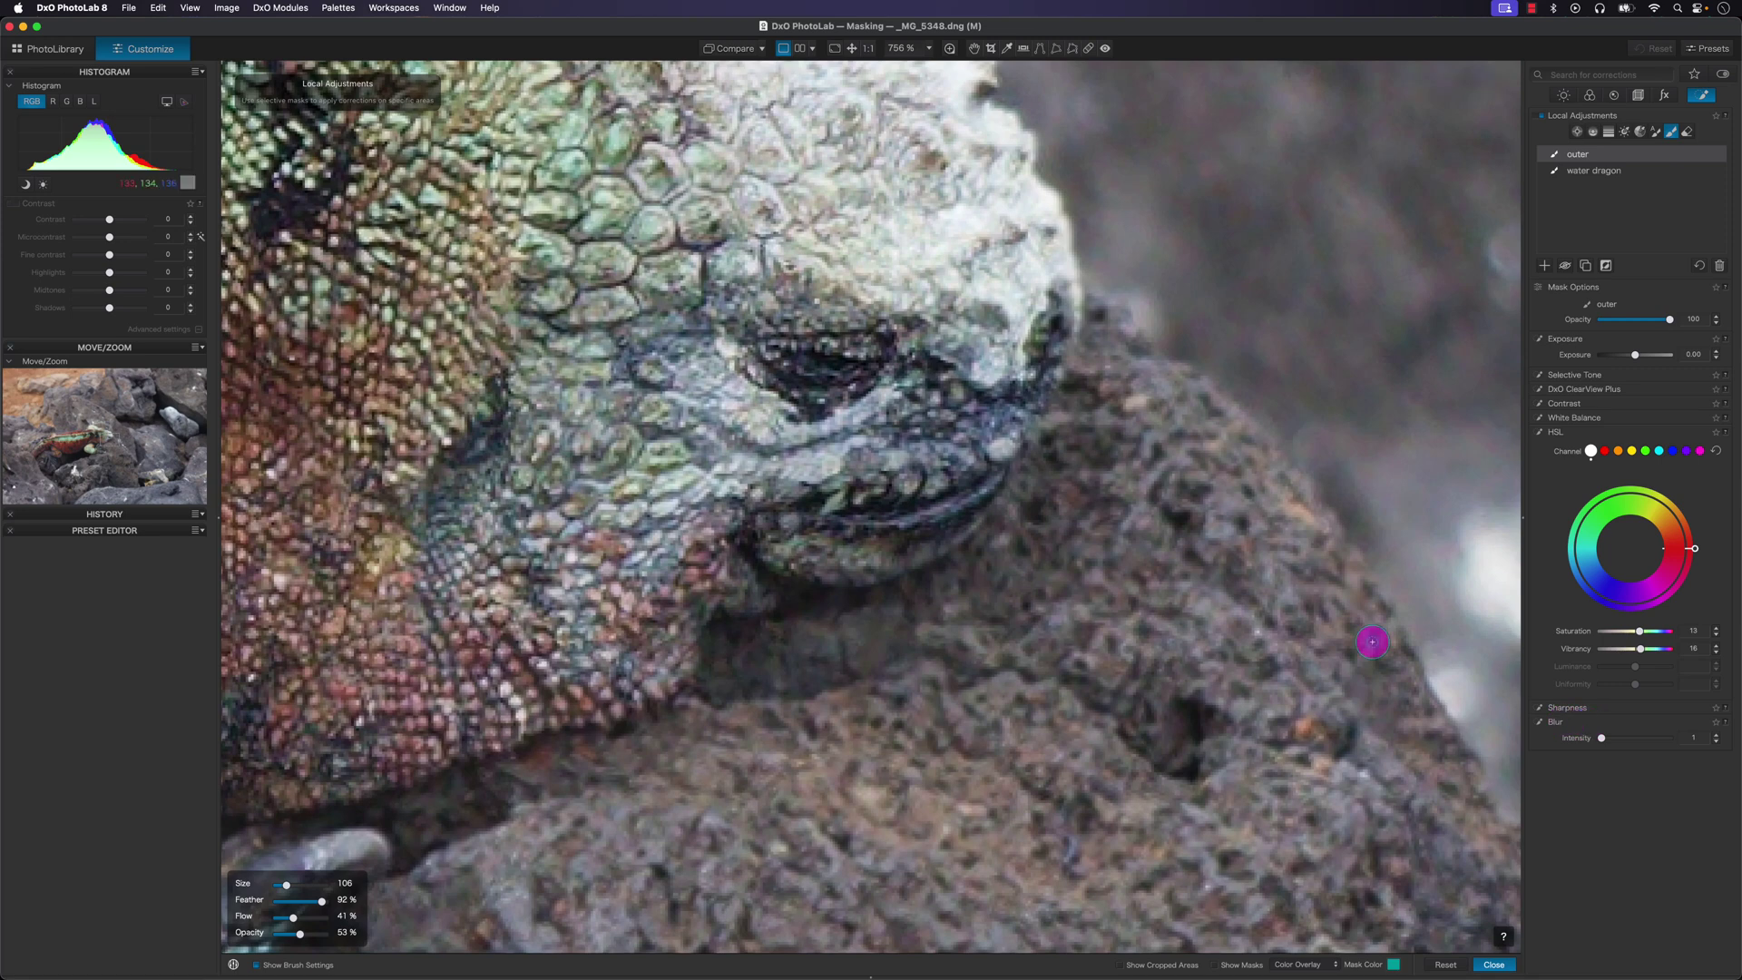
click(866, 50)
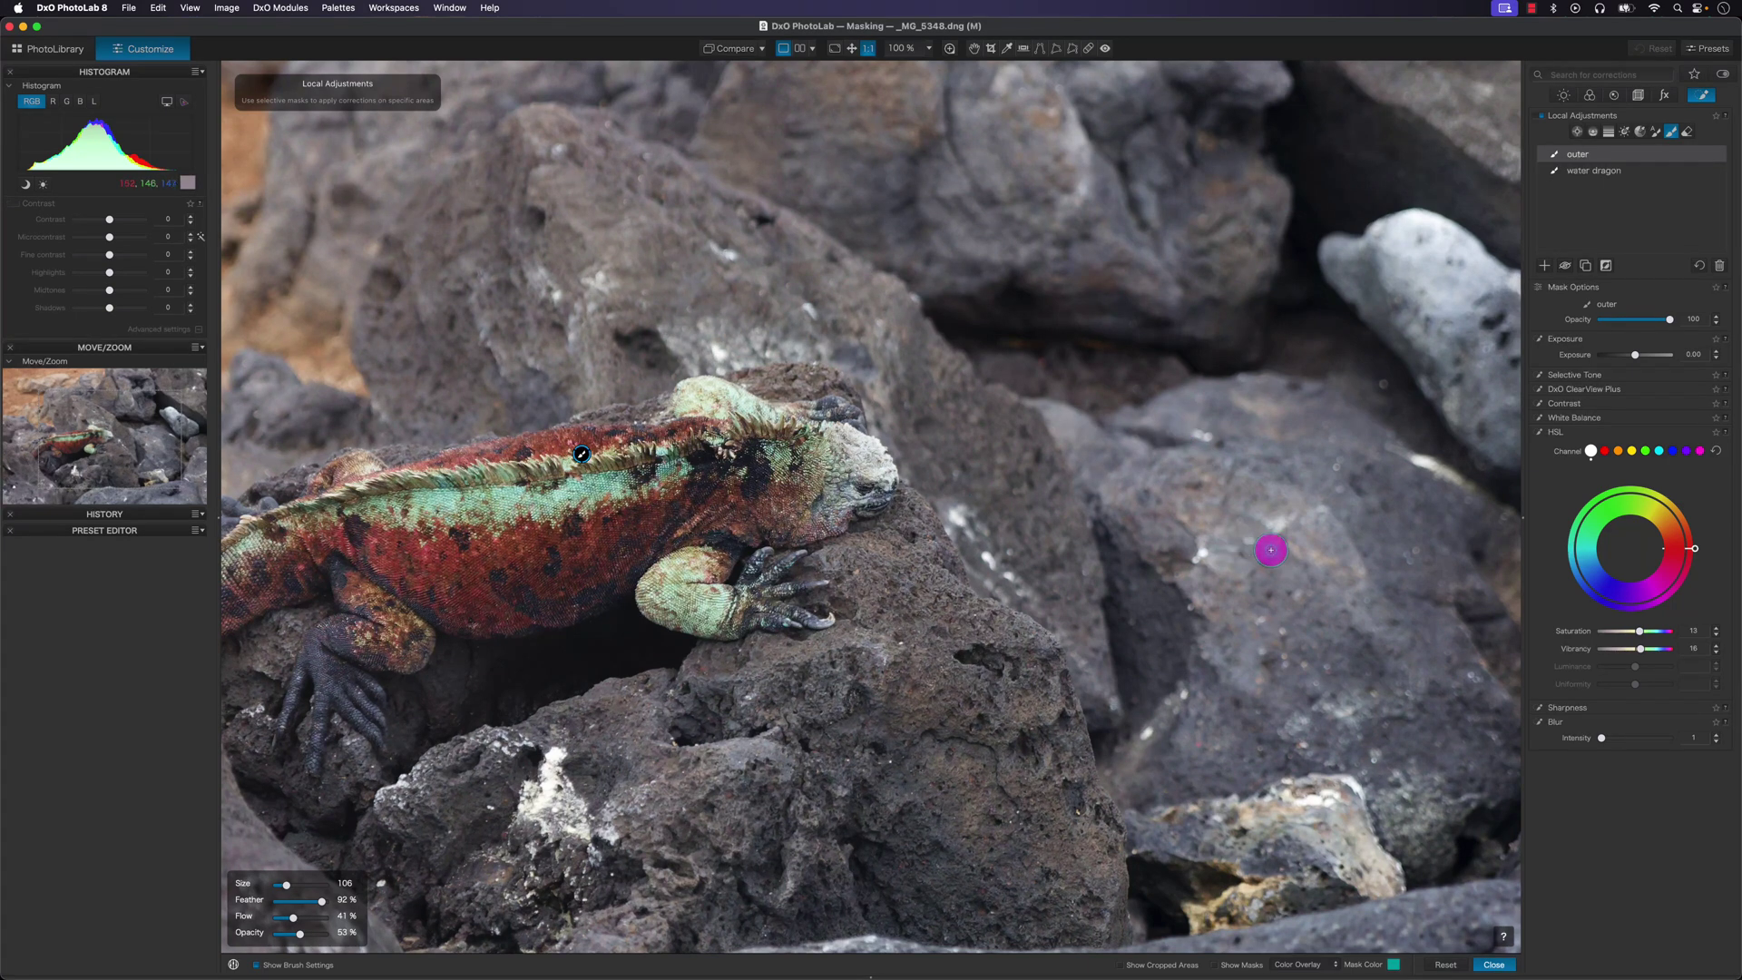
Reset all local adjustments and paint a short brush stroke down the iguana's flank behind the shoulder.
click(1446, 965)
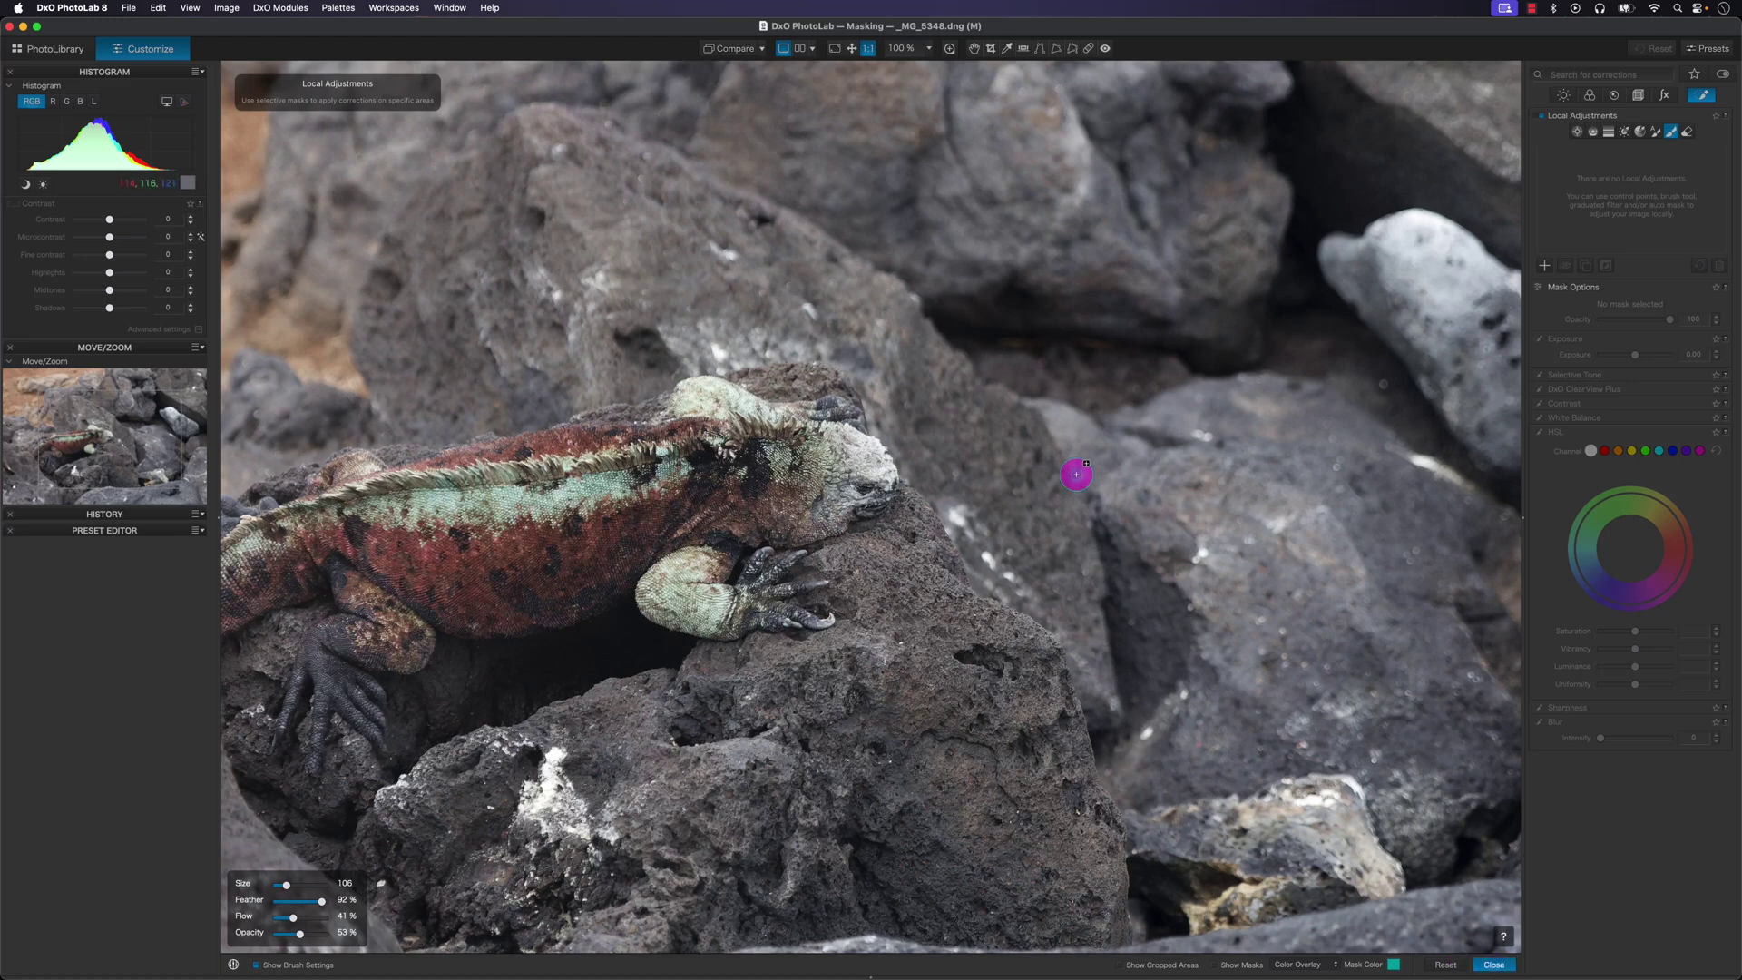
click(851, 49)
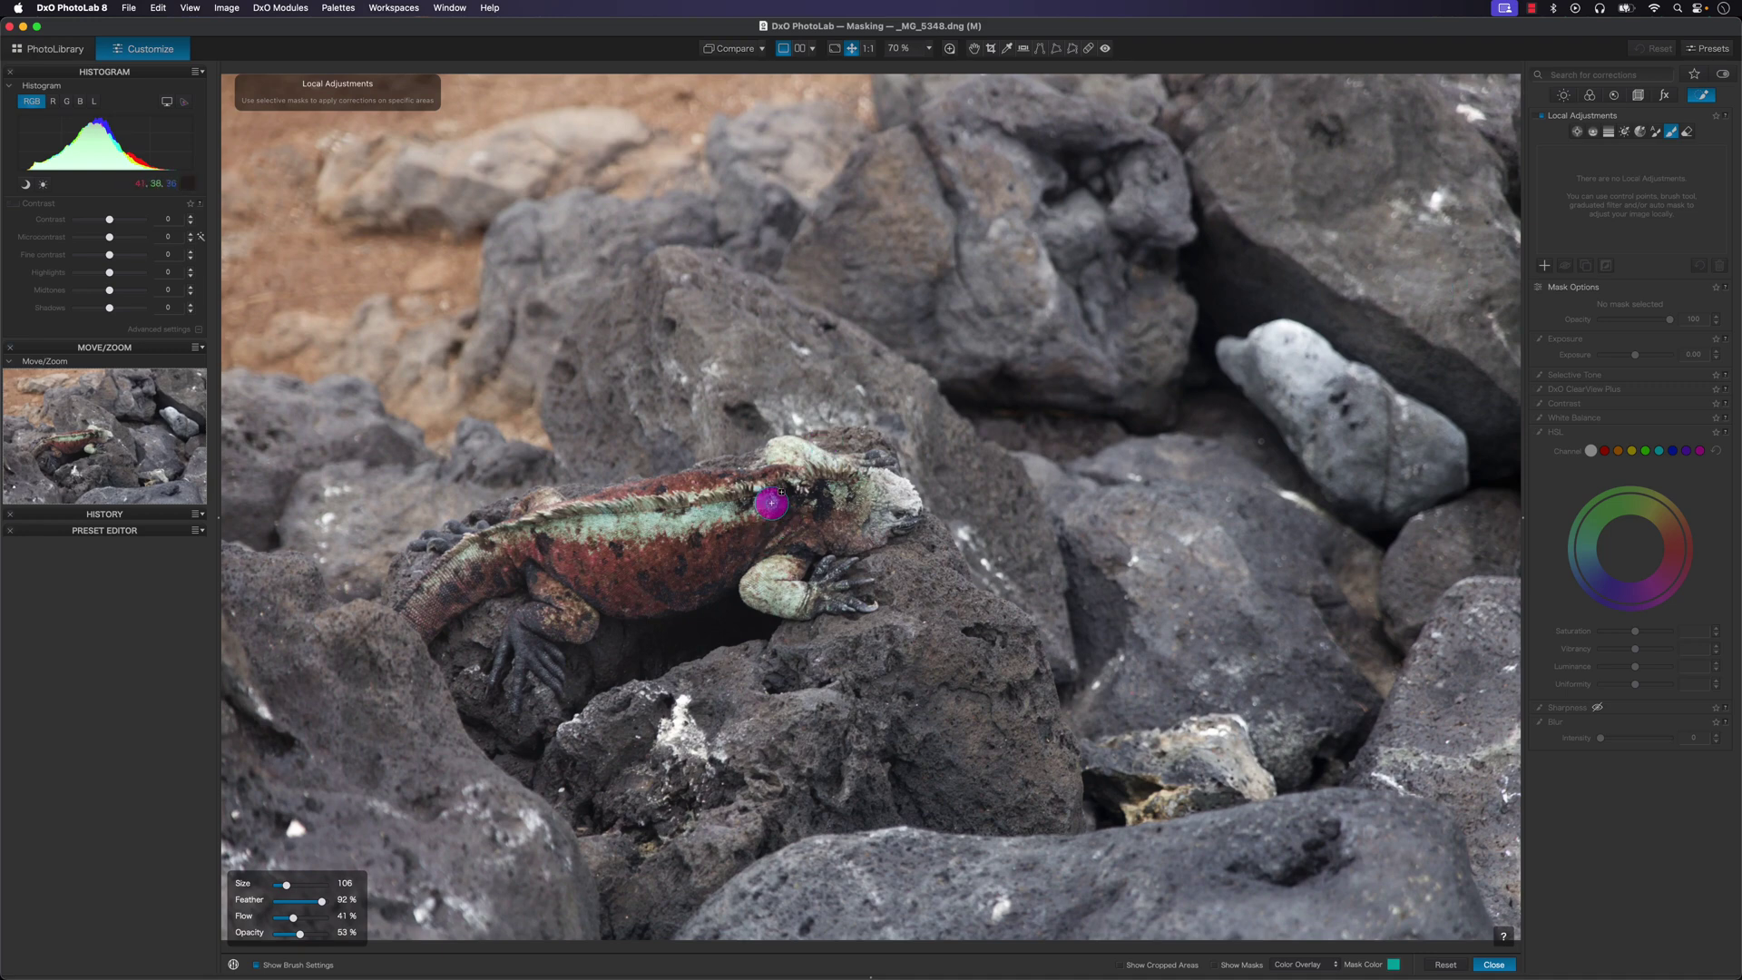
drag(707, 490, 739, 558)
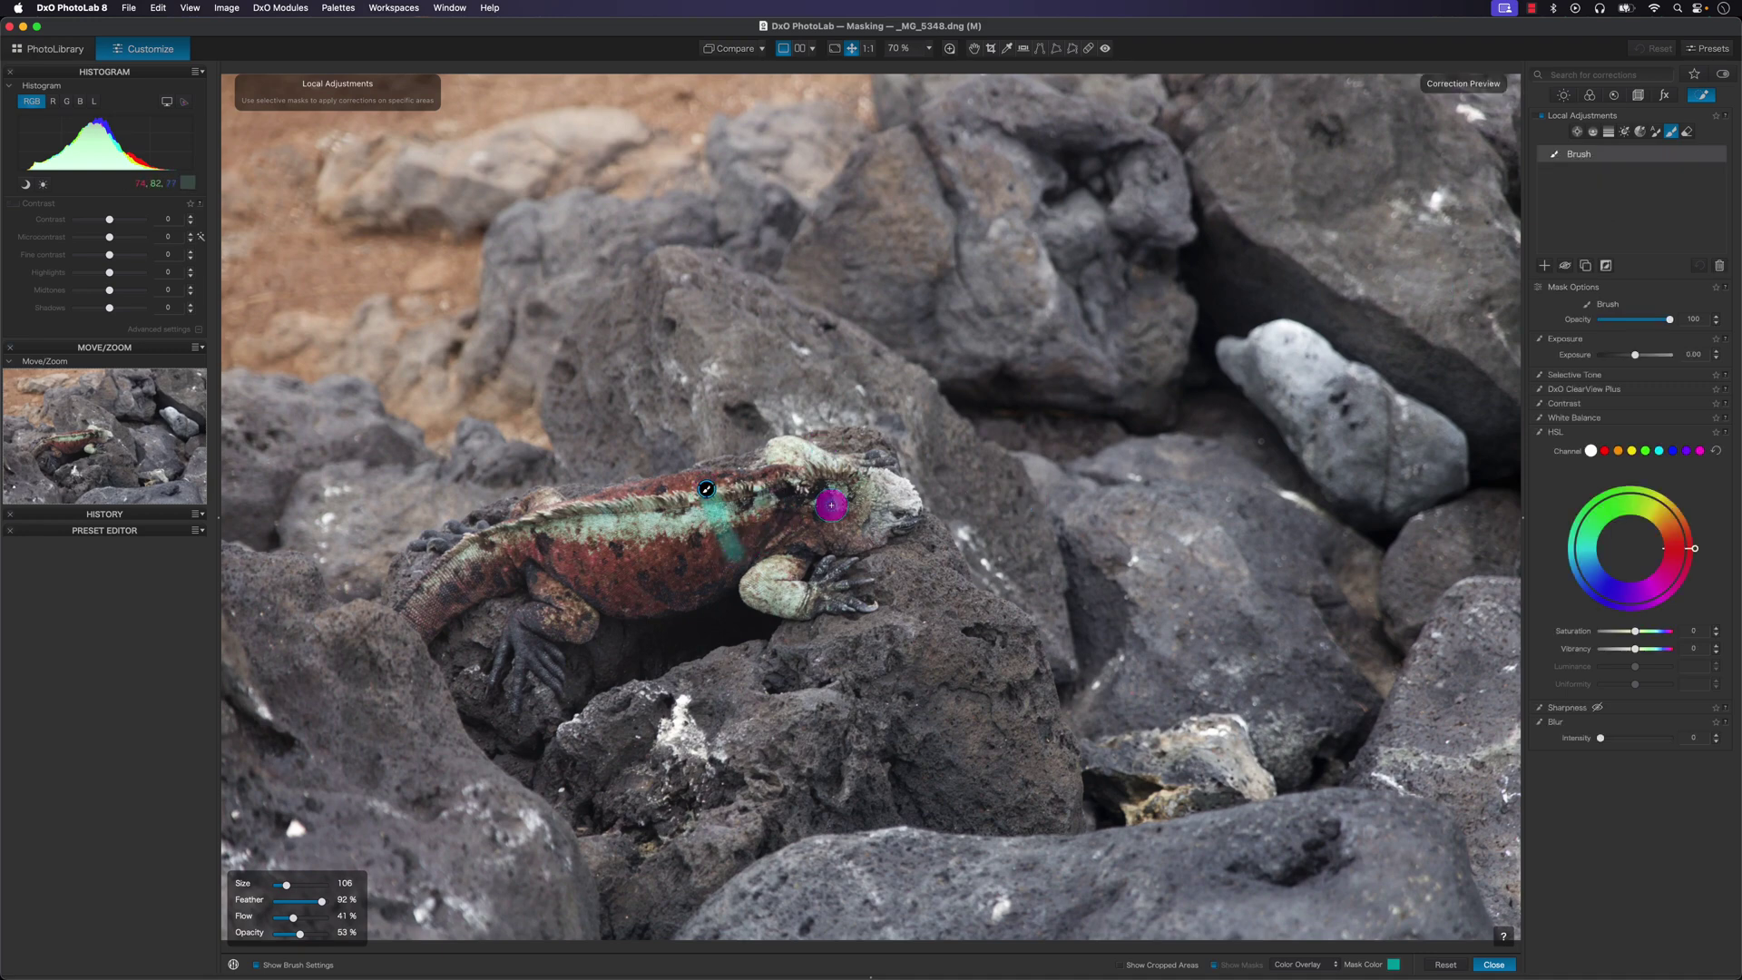
Paint an Auto Mask over the iguana's whole body, including its head, legs and tail.
key(a)
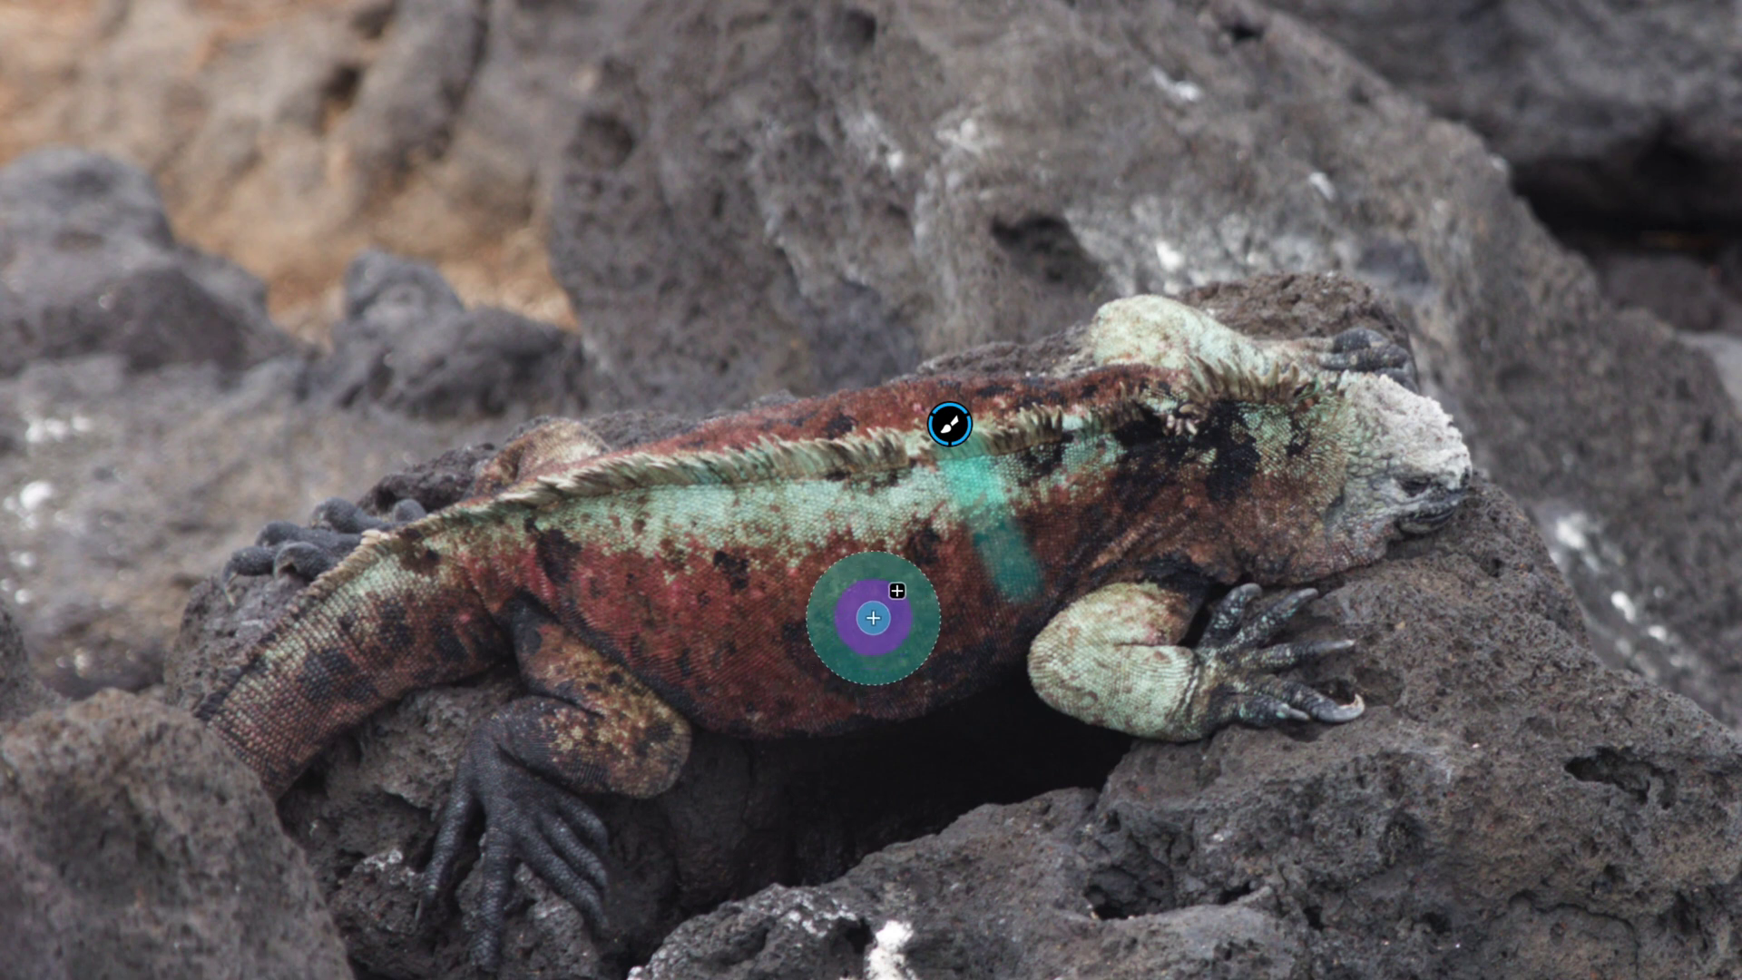
mouse_move(567, 455)
mouse_down()
mouse_move(531, 444)
mouse_move(491, 473)
mouse_move(554, 462)
mouse_move(634, 484)
mouse_move(1133, 405)
mouse_move(1146, 337)
mouse_move(1330, 368)
mouse_move(1415, 486)
mouse_move(1410, 503)
mouse_move(1219, 565)
mouse_move(1181, 546)
mouse_move(1267, 454)
mouse_move(1056, 484)
mouse_move(1038, 575)
mouse_move(822, 628)
mouse_move(1111, 571)
mouse_move(1107, 669)
mouse_move(1143, 695)
mouse_move(1260, 672)
mouse_move(1307, 705)
mouse_move(1270, 668)
mouse_move(1047, 635)
mouse_move(794, 694)
mouse_move(713, 694)
mouse_move(942, 550)
mouse_move(632, 537)
mouse_move(522, 576)
mouse_move(422, 565)
mouse_move(251, 696)
mouse_move(276, 732)
mouse_move(394, 622)
mouse_move(482, 606)
mouse_move(430, 634)
mouse_move(722, 583)
mouse_move(600, 624)
mouse_move(644, 722)
mouse_move(517, 726)
mouse_move(498, 825)
mouse_move(531, 797)
mouse_move(560, 805)
mouse_move(521, 790)
mouse_up()
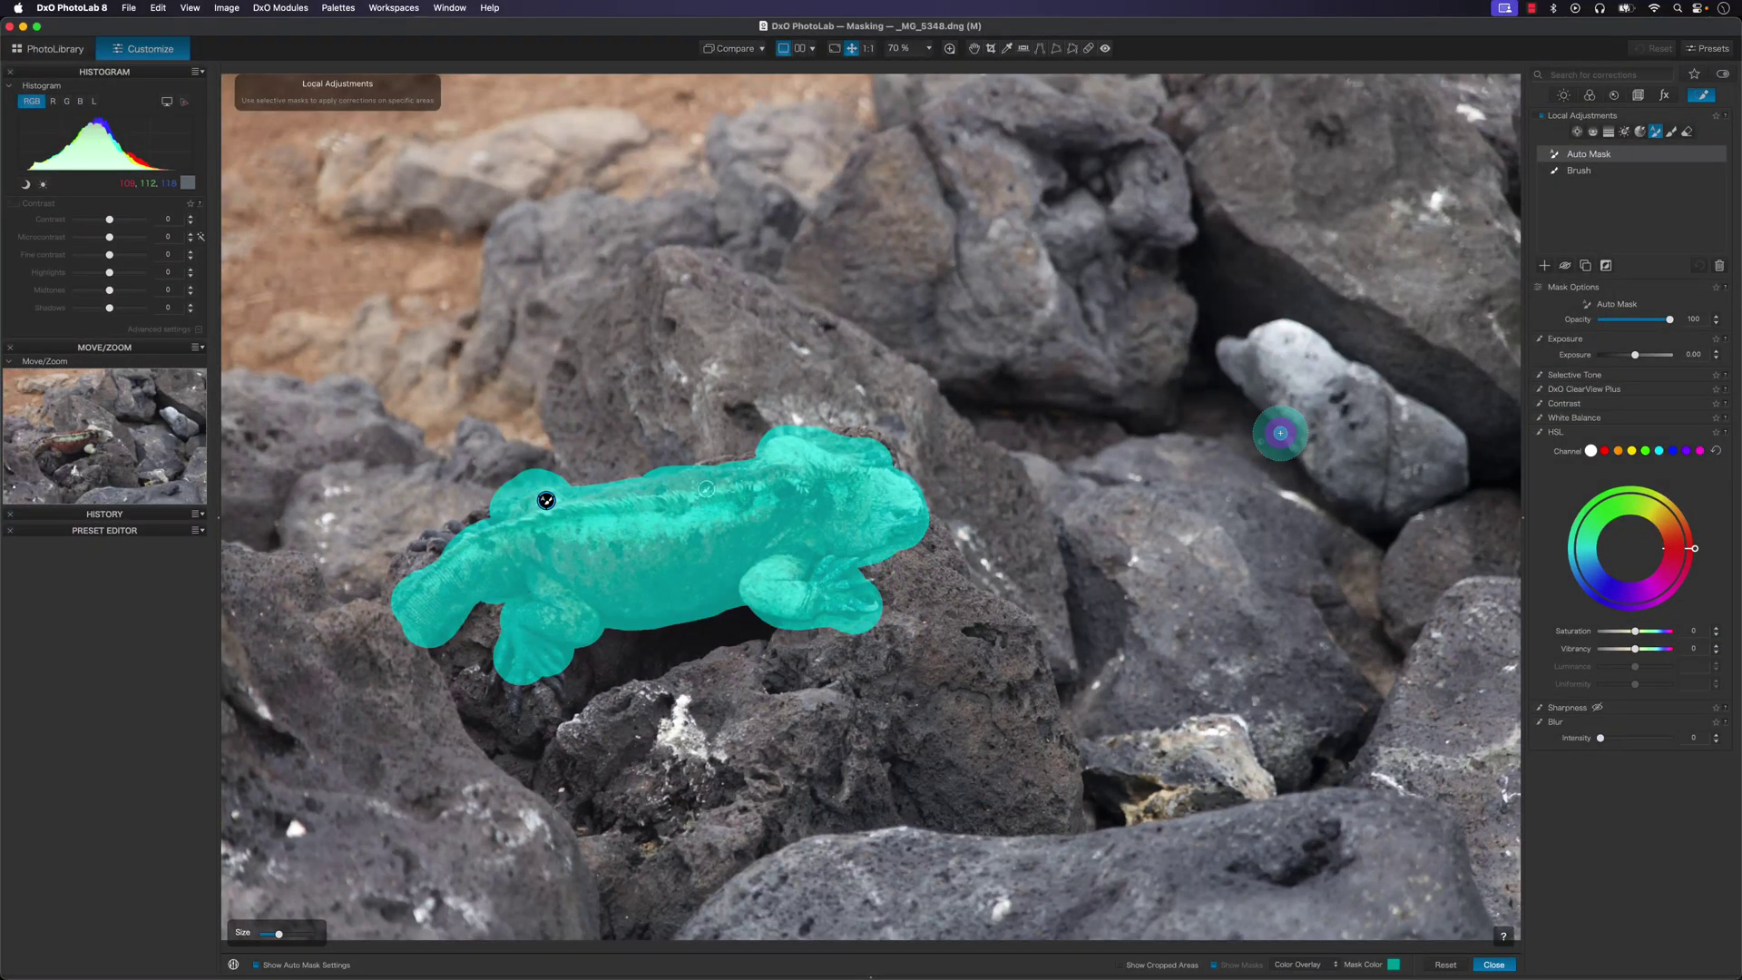
Check the iguana's Auto Mask in the Black & White mask display and return to Color Overlay.
click(1305, 968)
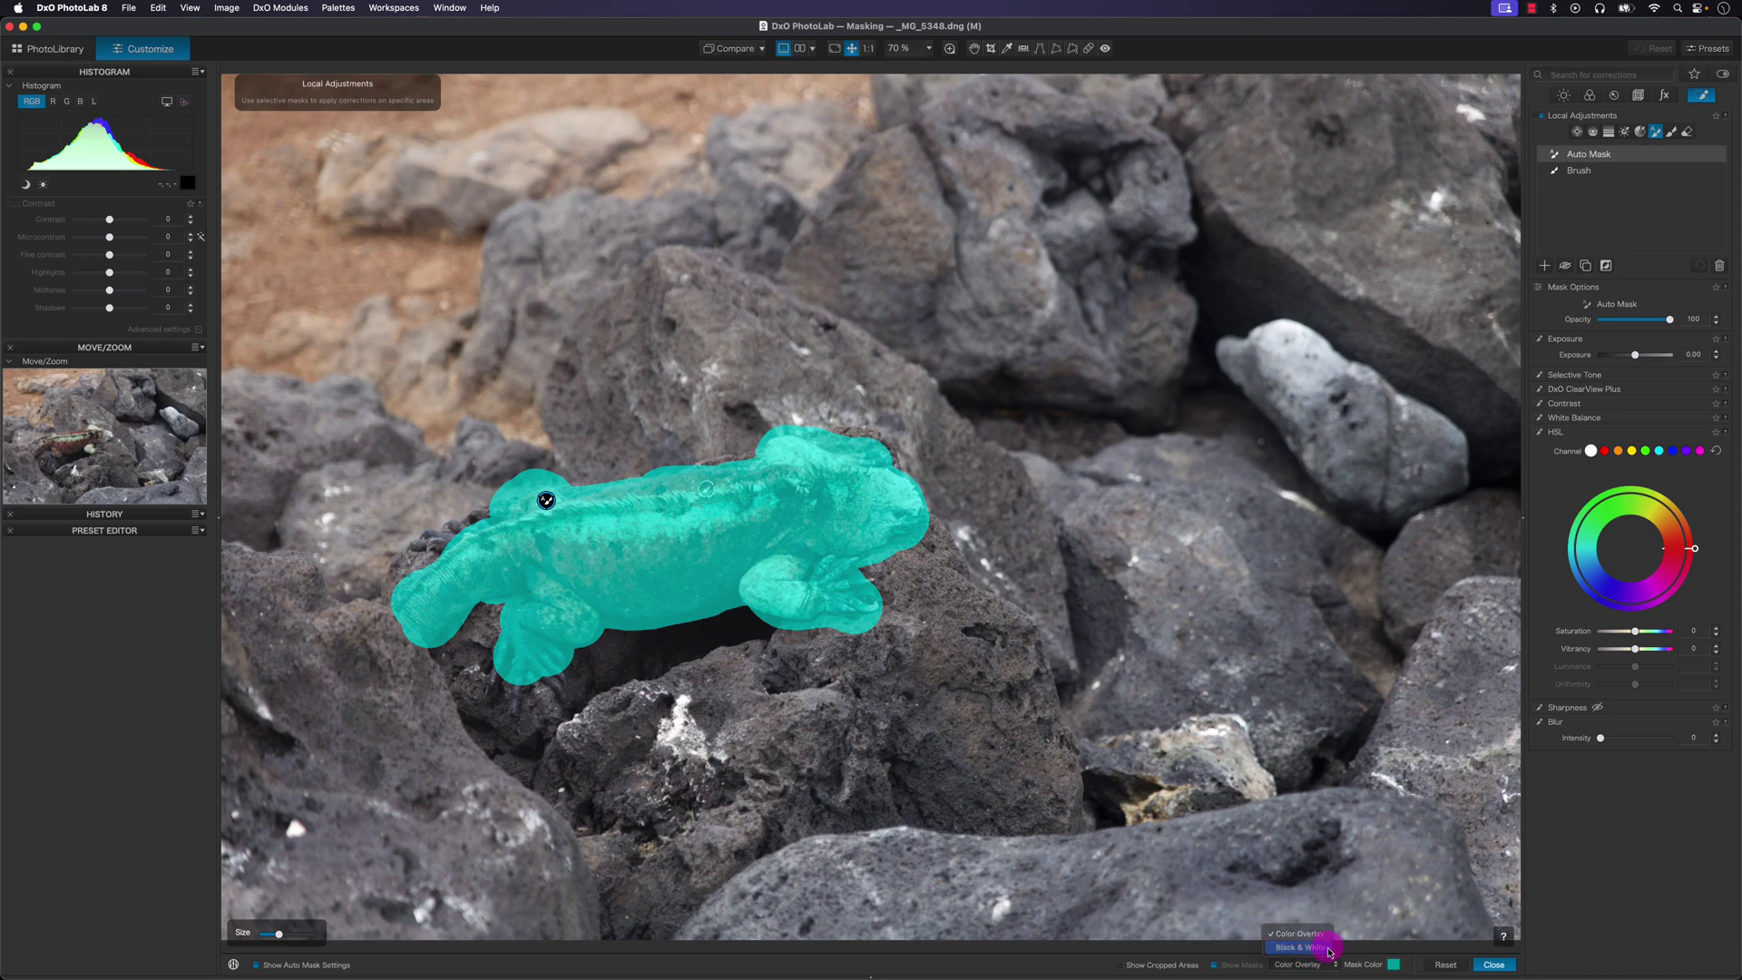
click(1305, 967)
click(684, 506)
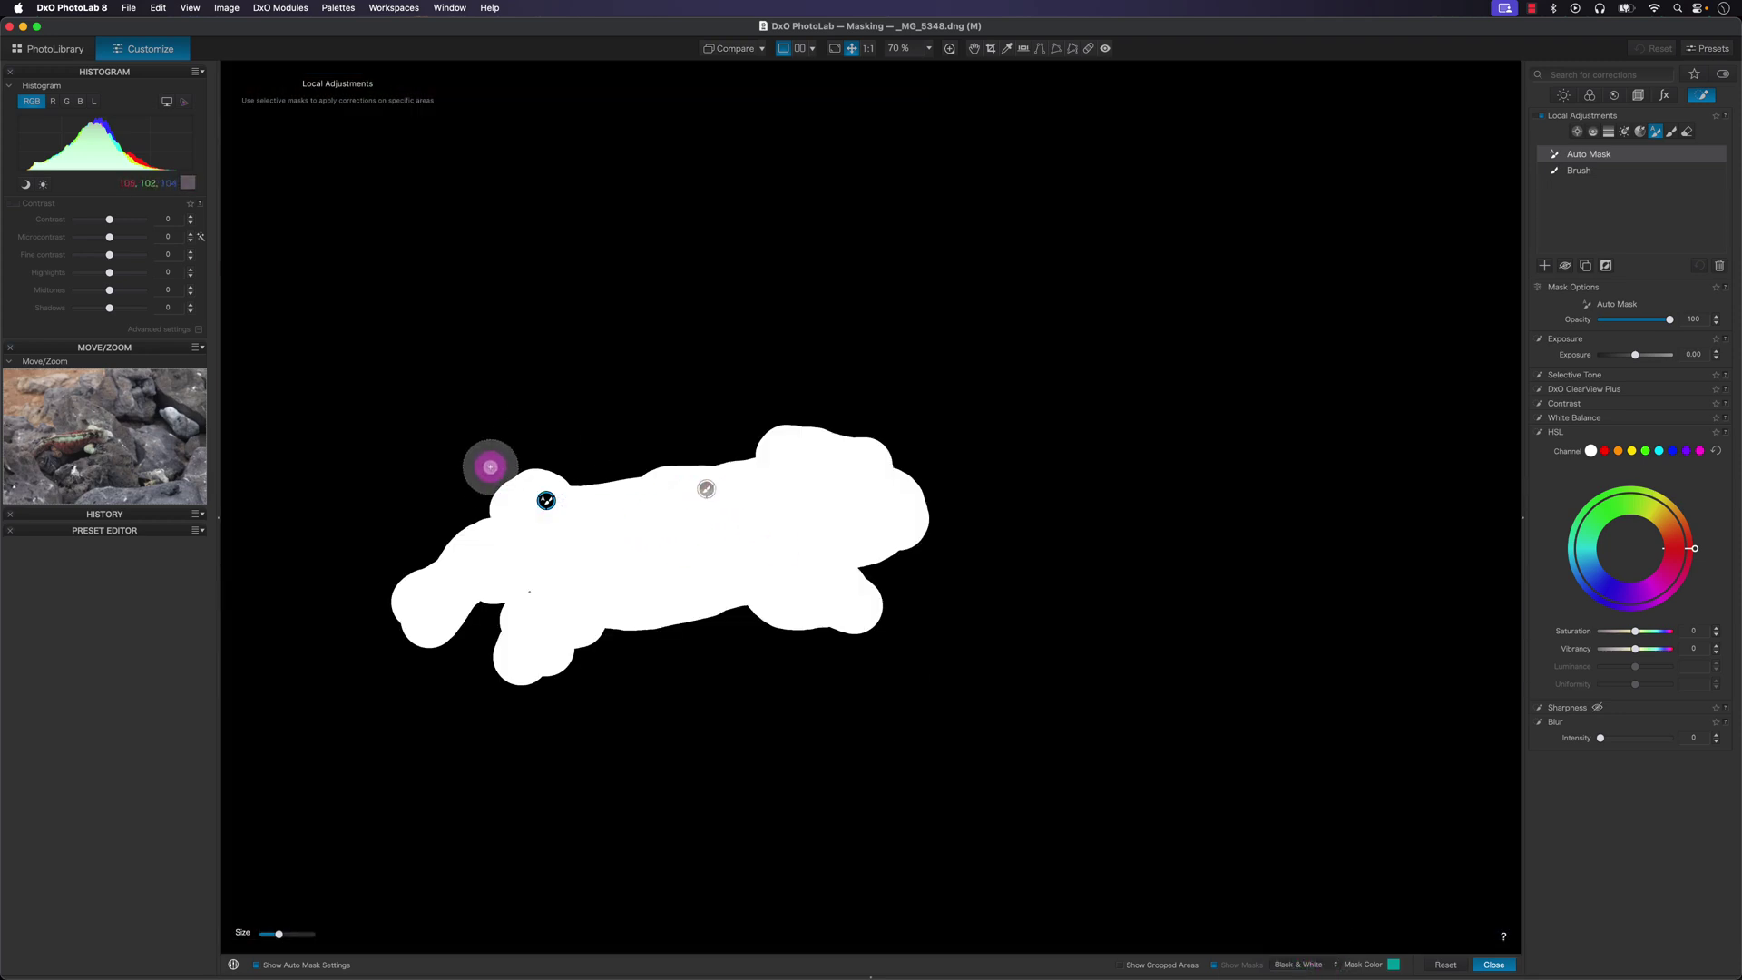
click(1320, 967)
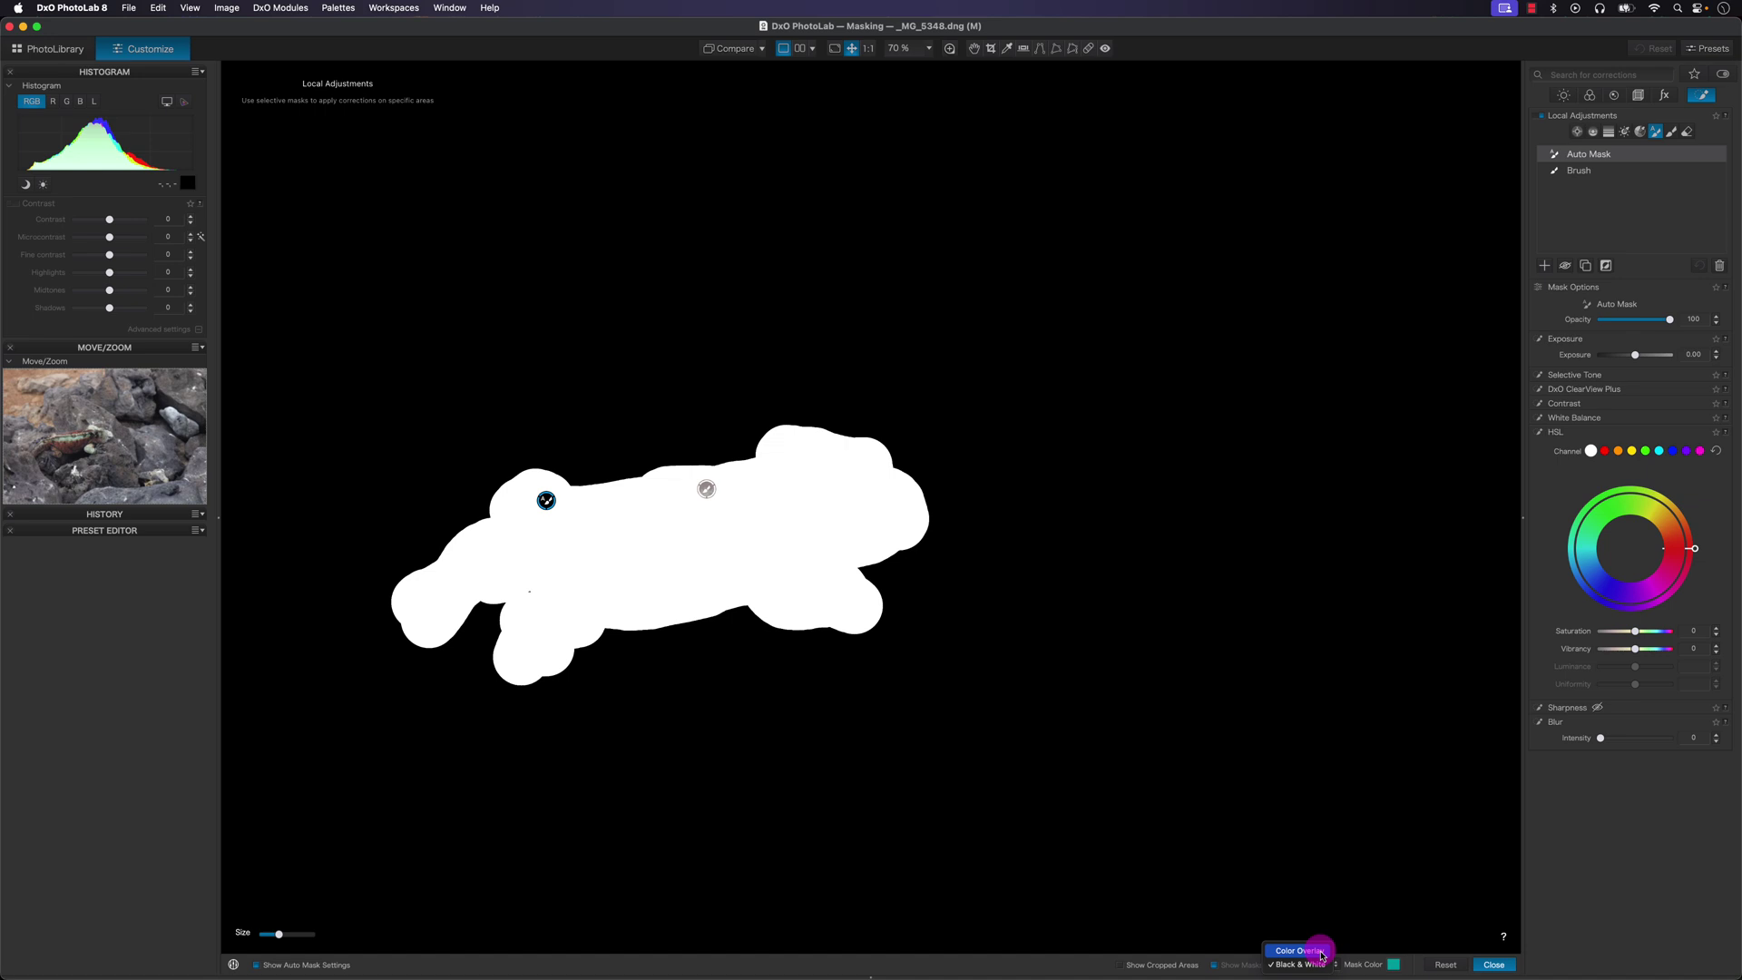
click(1321, 953)
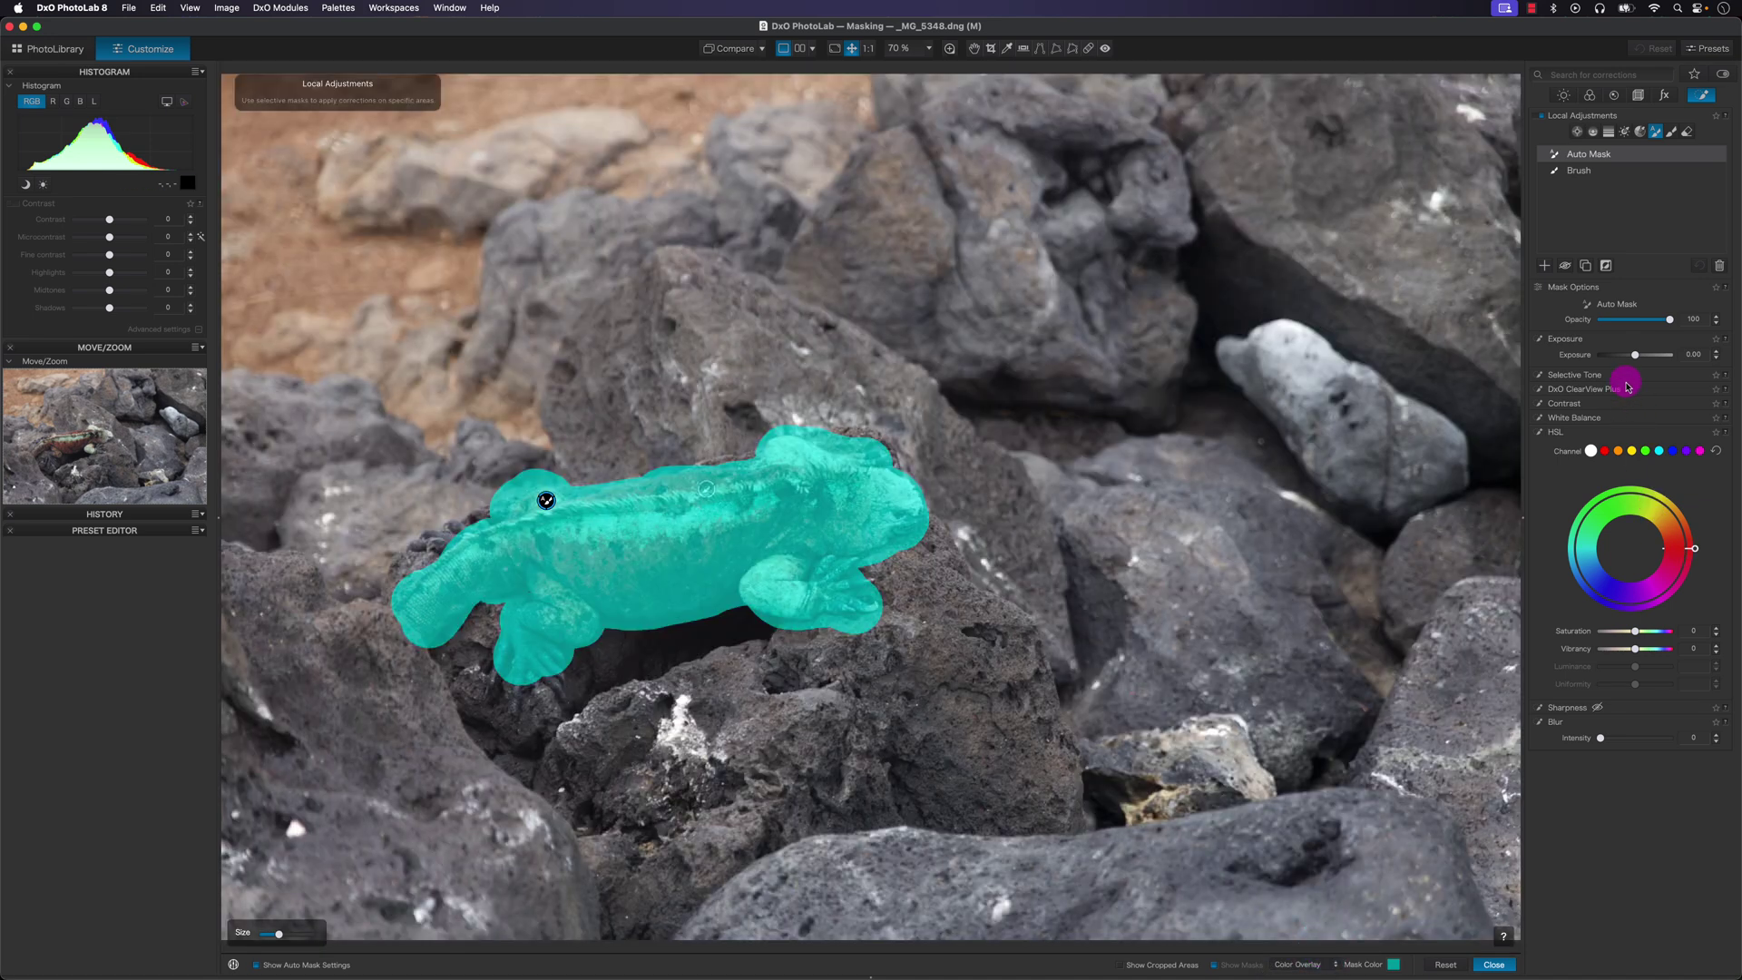
Try an exposure of -4.00 on the Auto Mask to judge its edges, and reset the exposure to 0.
drag(1638, 360, 1601, 360)
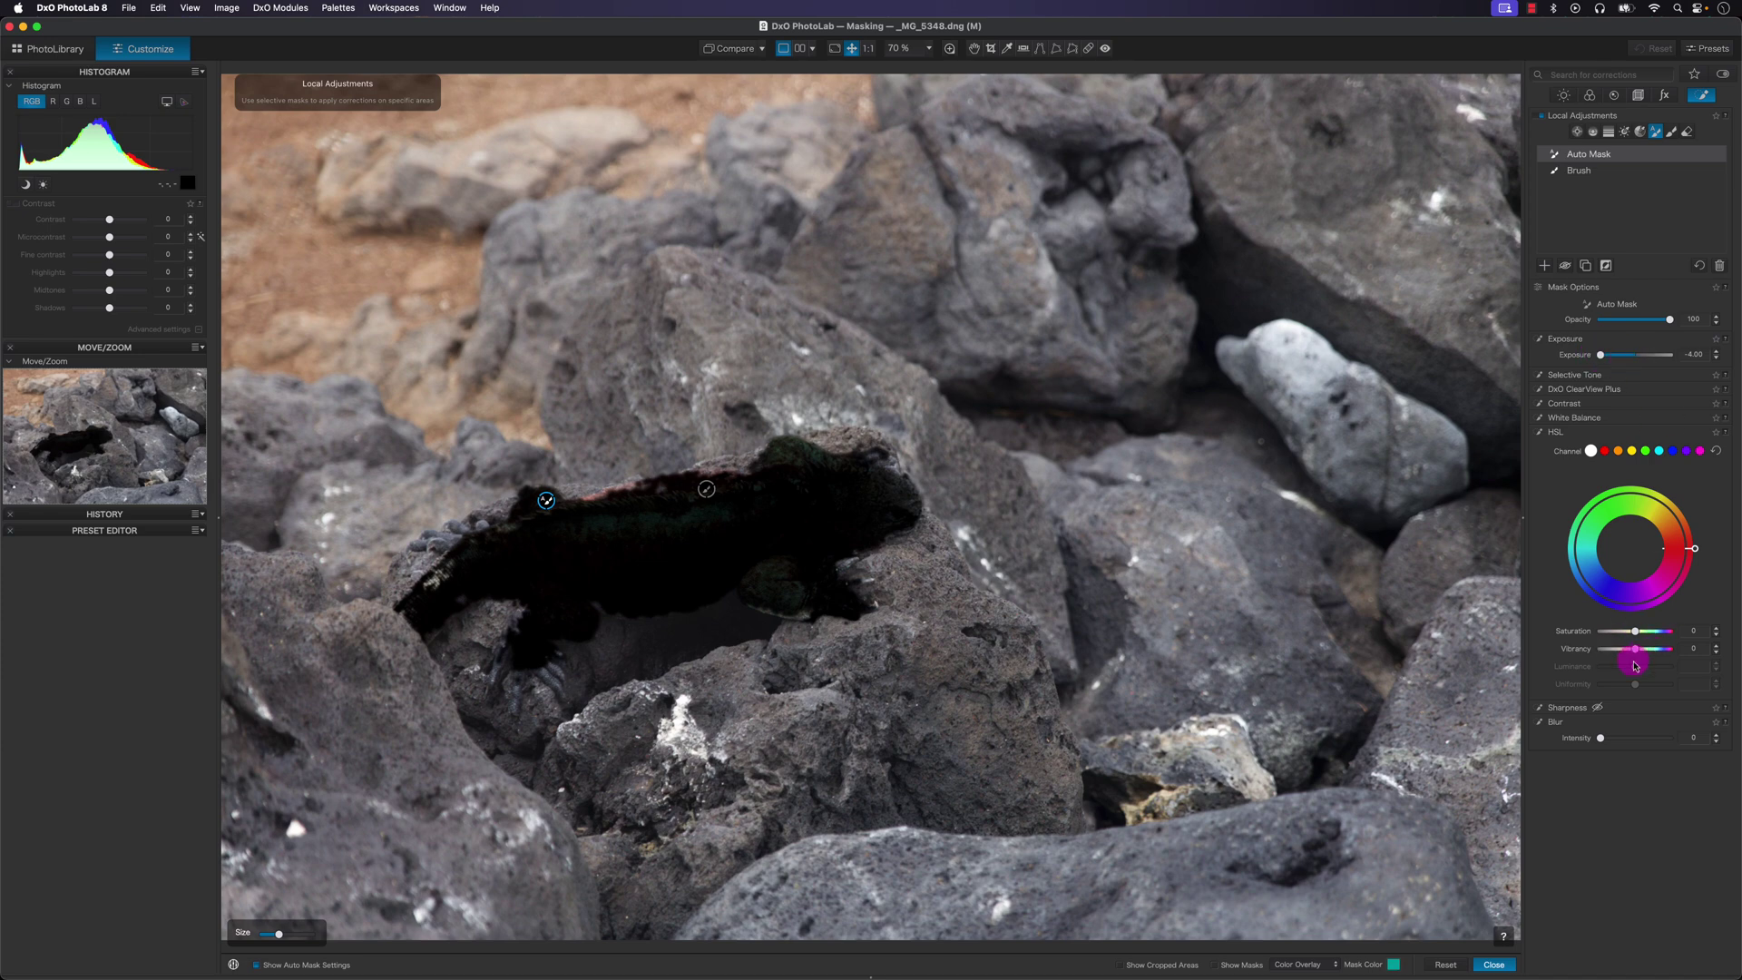
mouse_move(1610, 363)
mouse_down()
mouse_move(1668, 354)
mouse_move(1598, 354)
mouse_up()
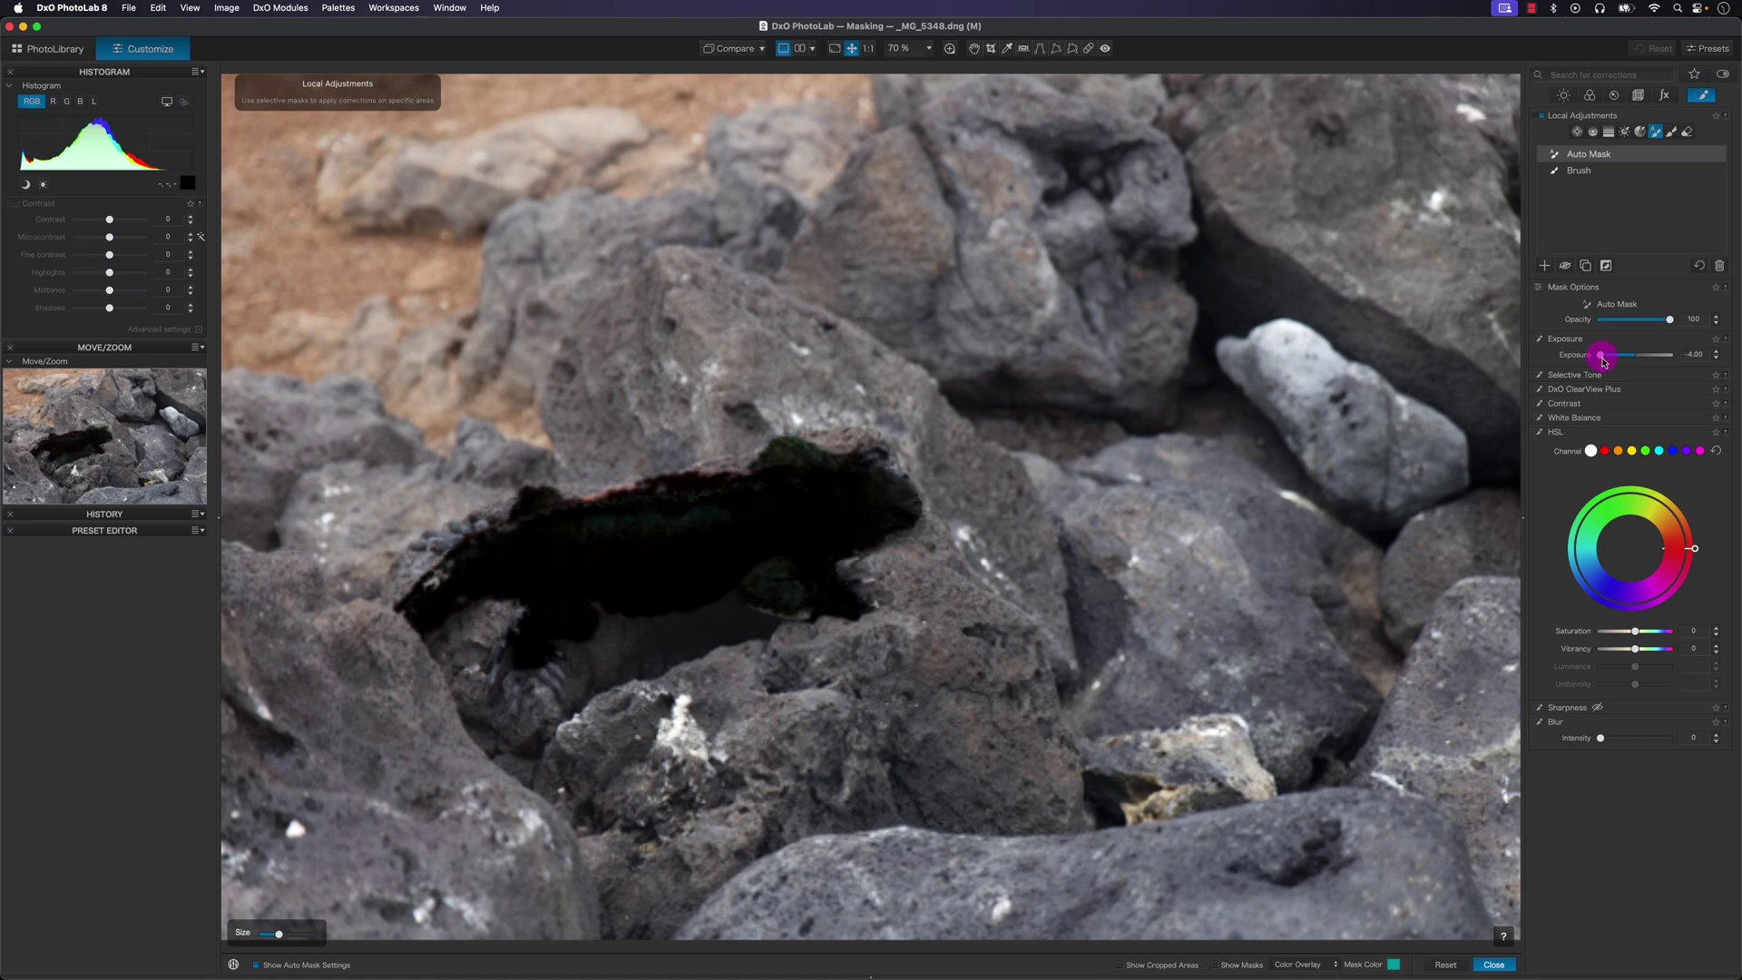
double_click(1602, 357)
Raise the Auto Mask's saturation to 26 and vibrancy to 33, and hide the mask overlay.
key(m)
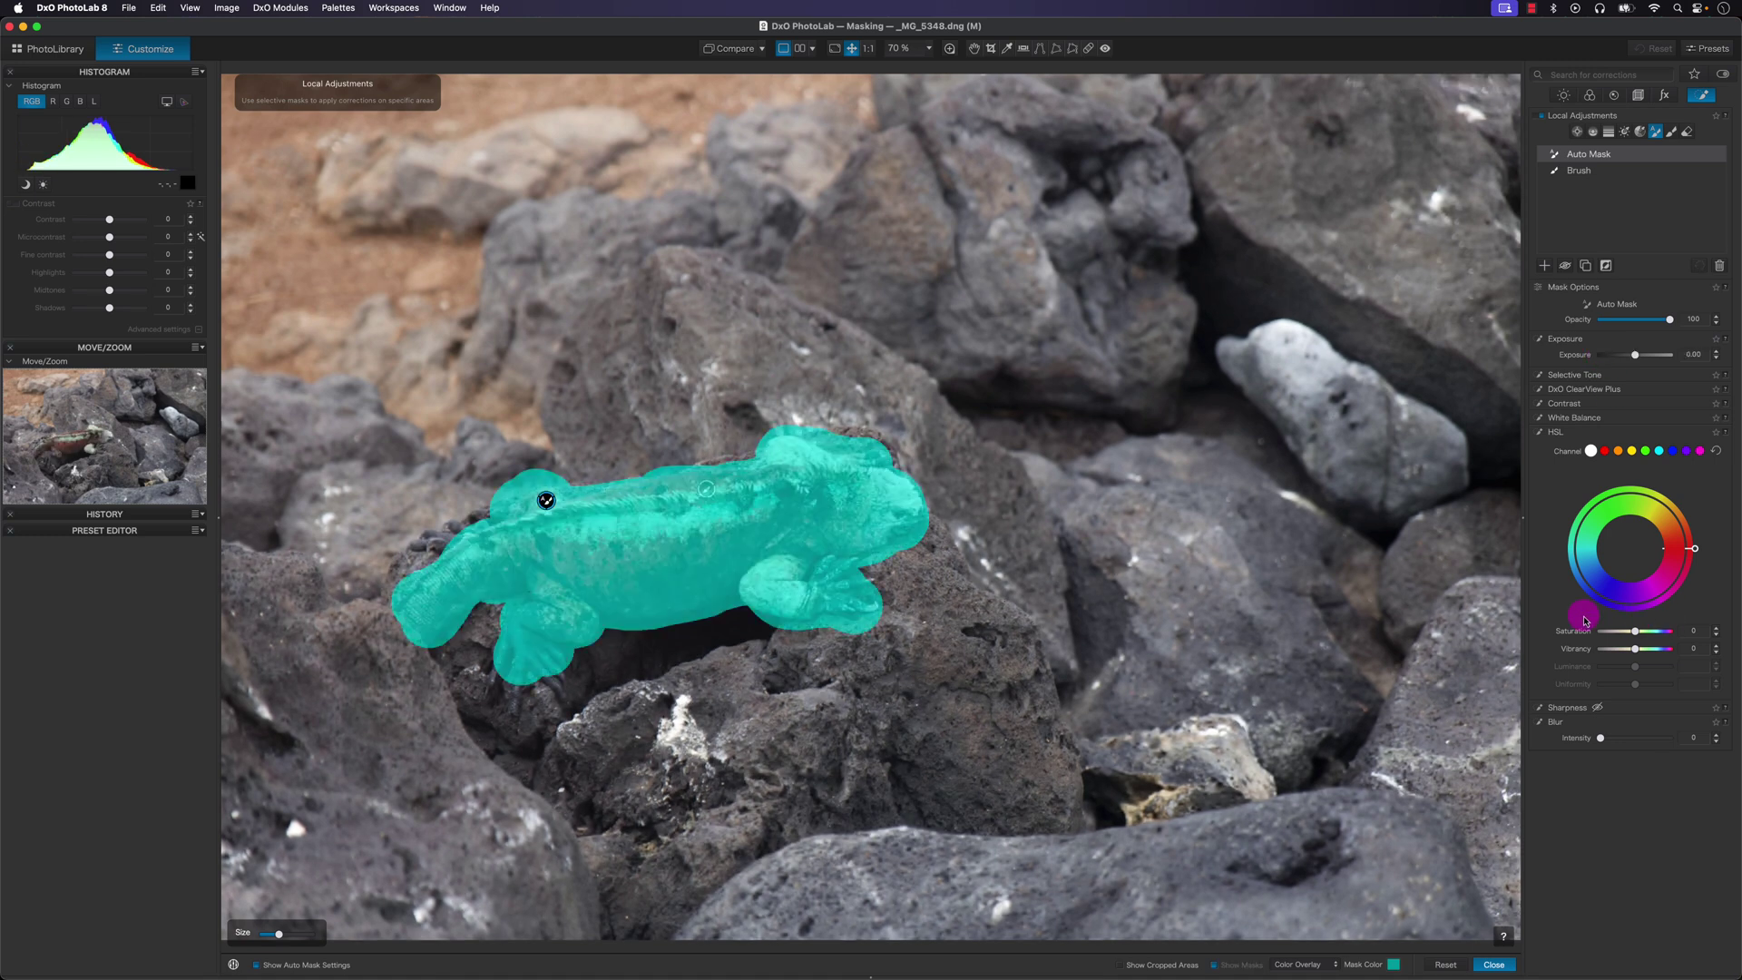
drag(1636, 632, 1649, 655)
key(m)
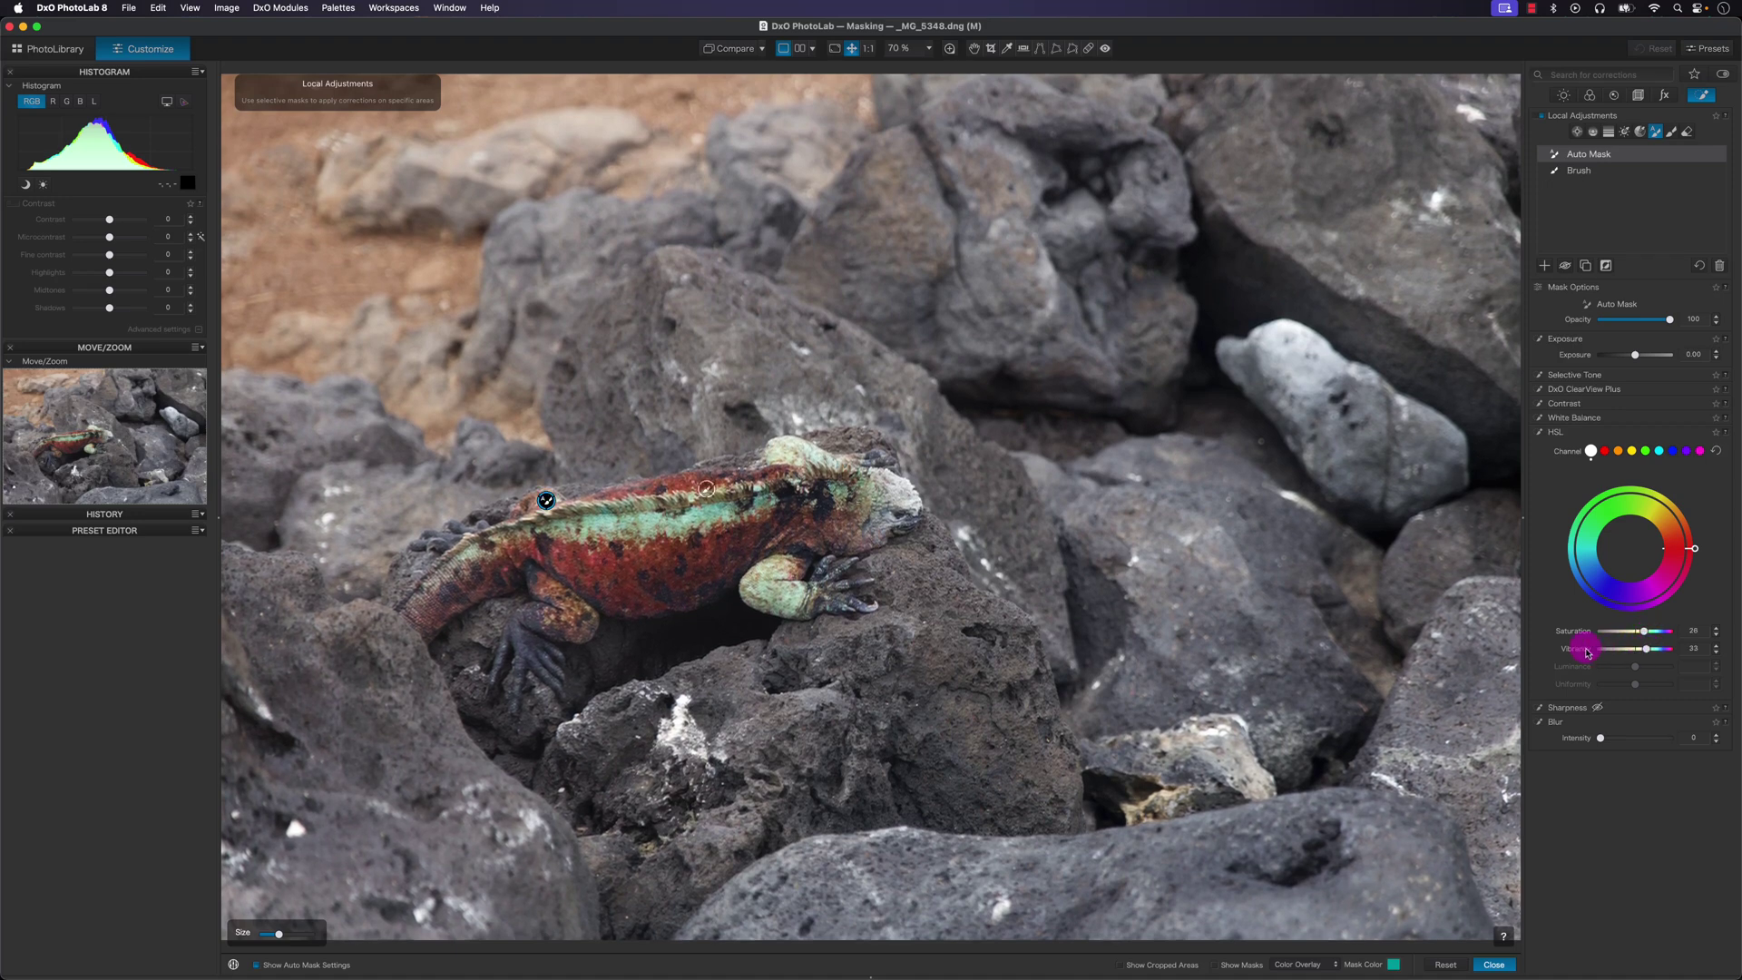
Switch between the Brush and Auto Mask tools, and try a slightly smaller Auto Mask brush size of 104.
click(1580, 174)
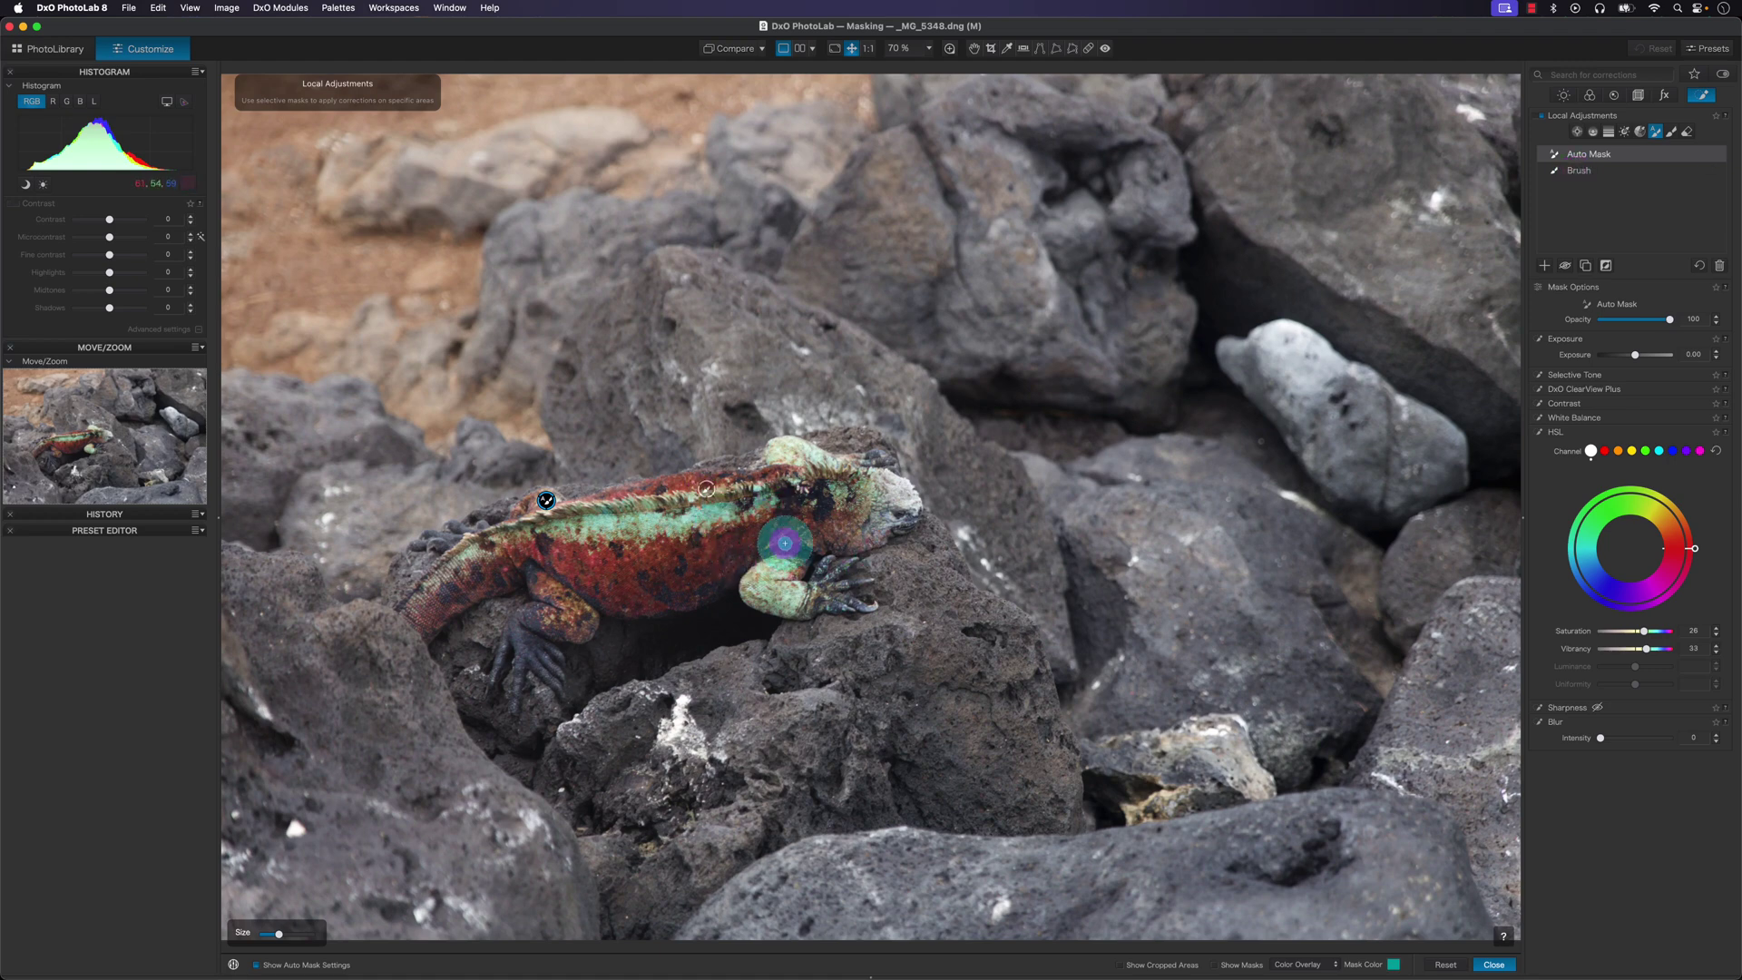
click(810, 583)
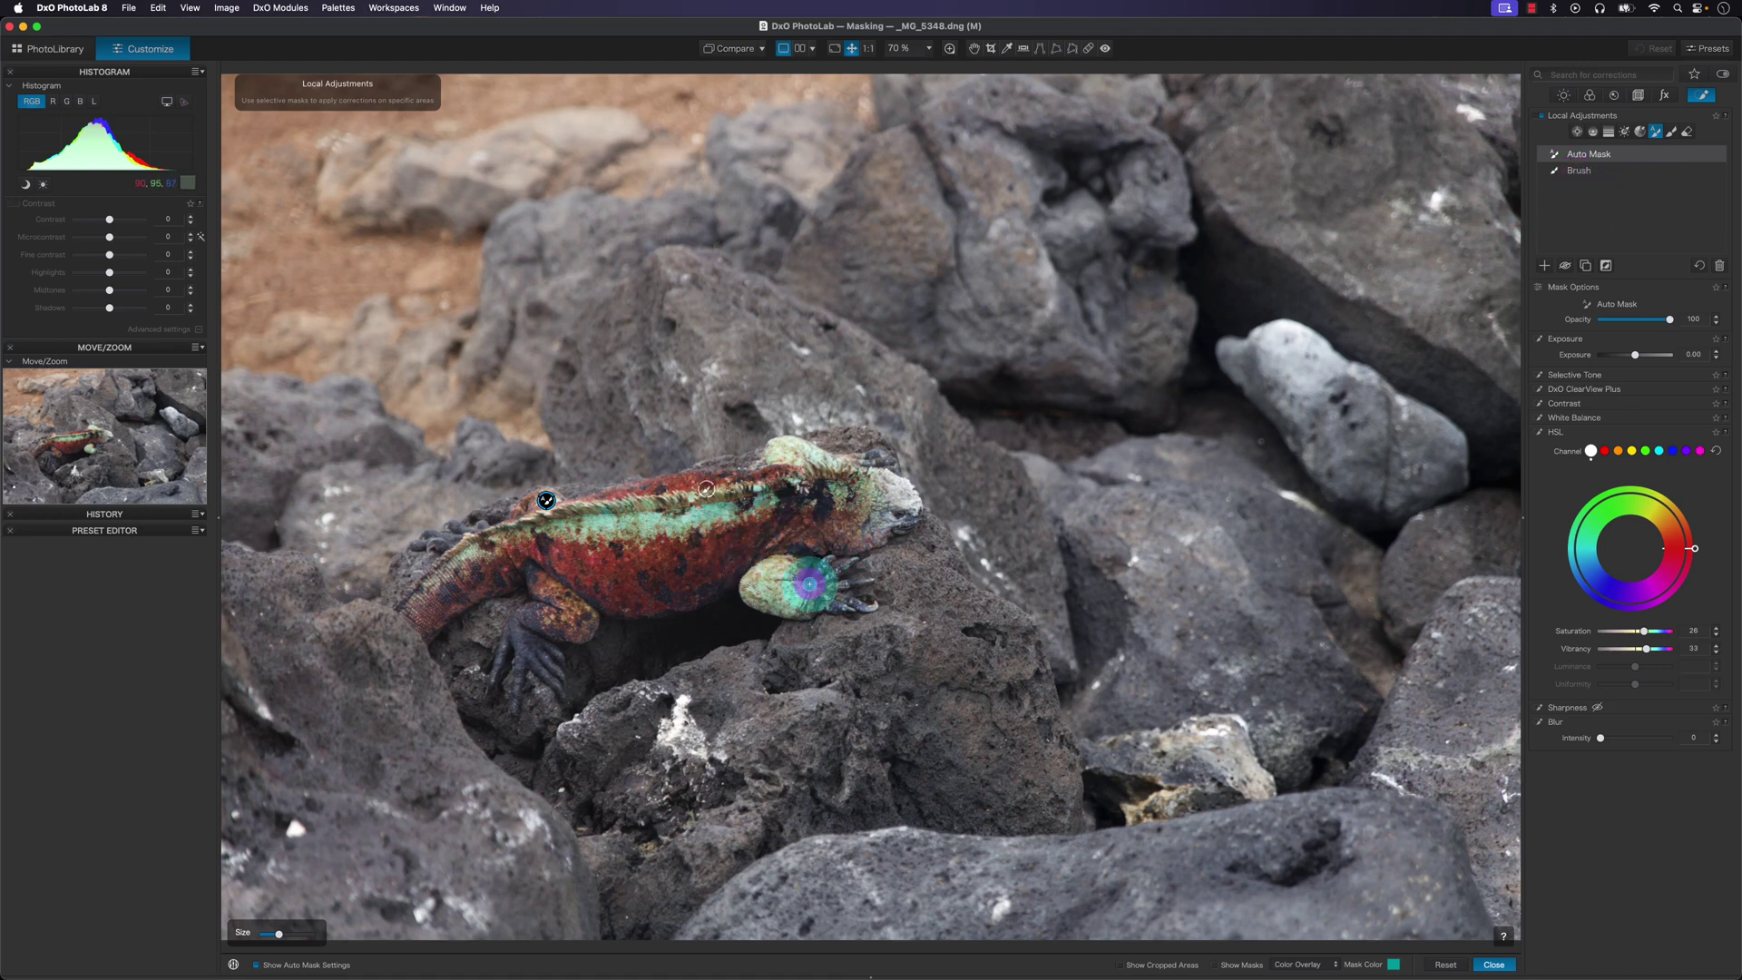
key(b)
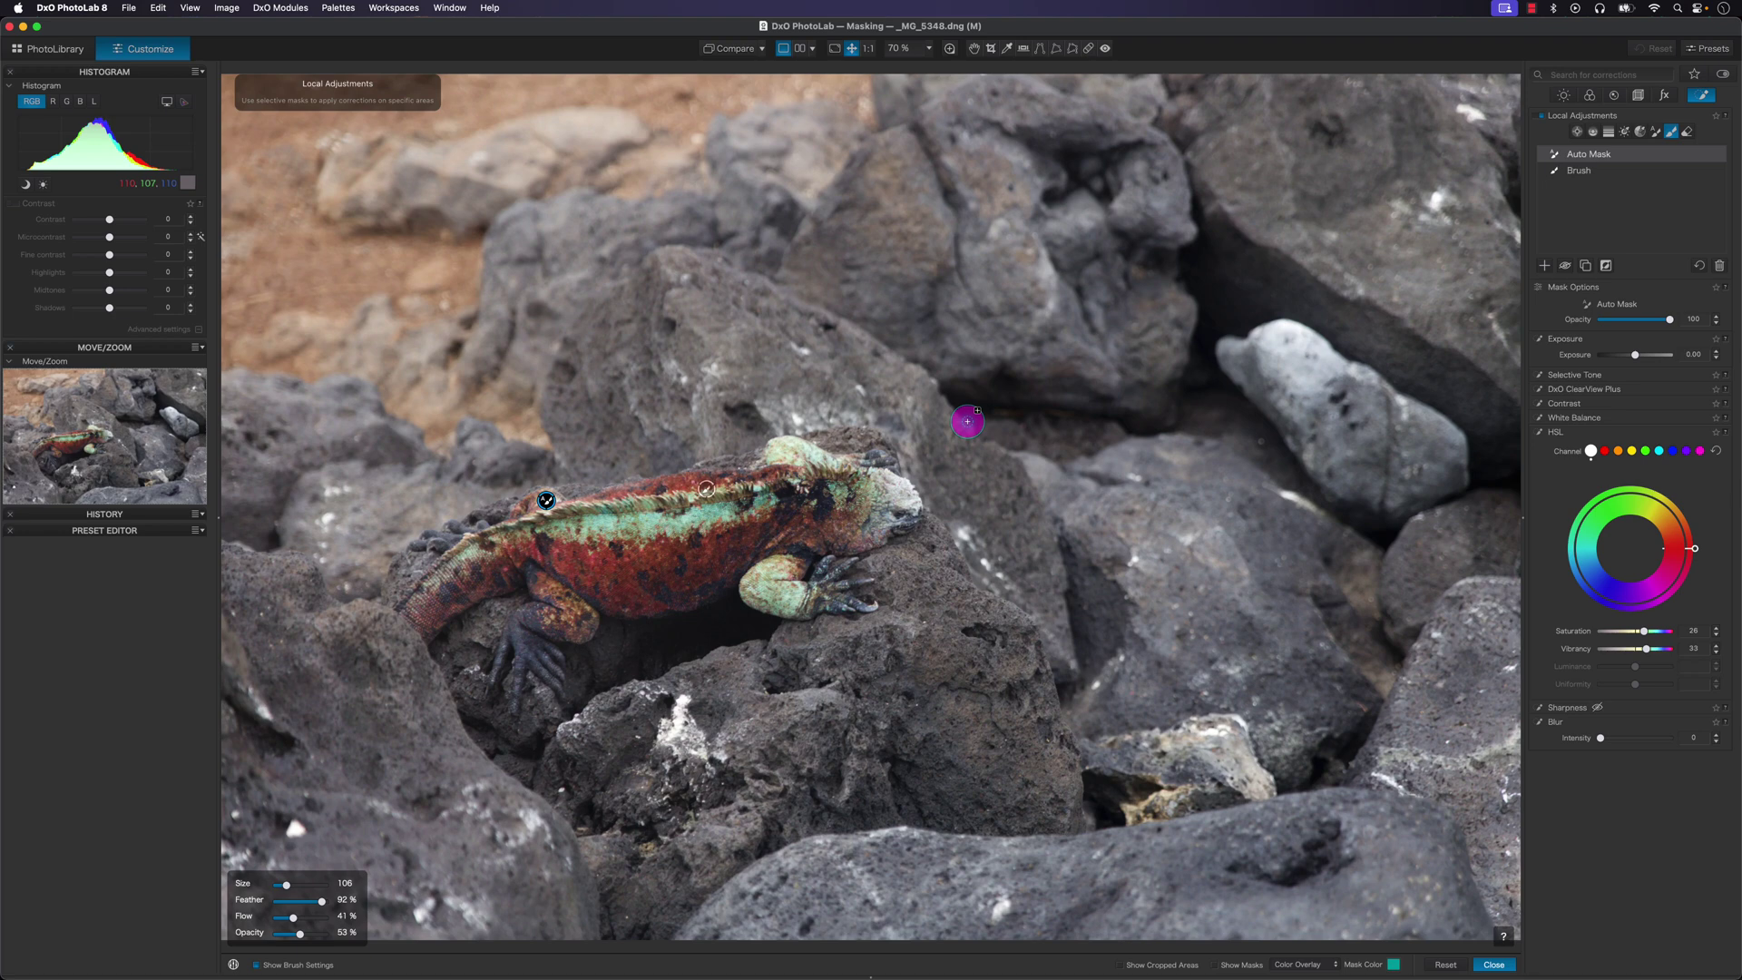
key(a)
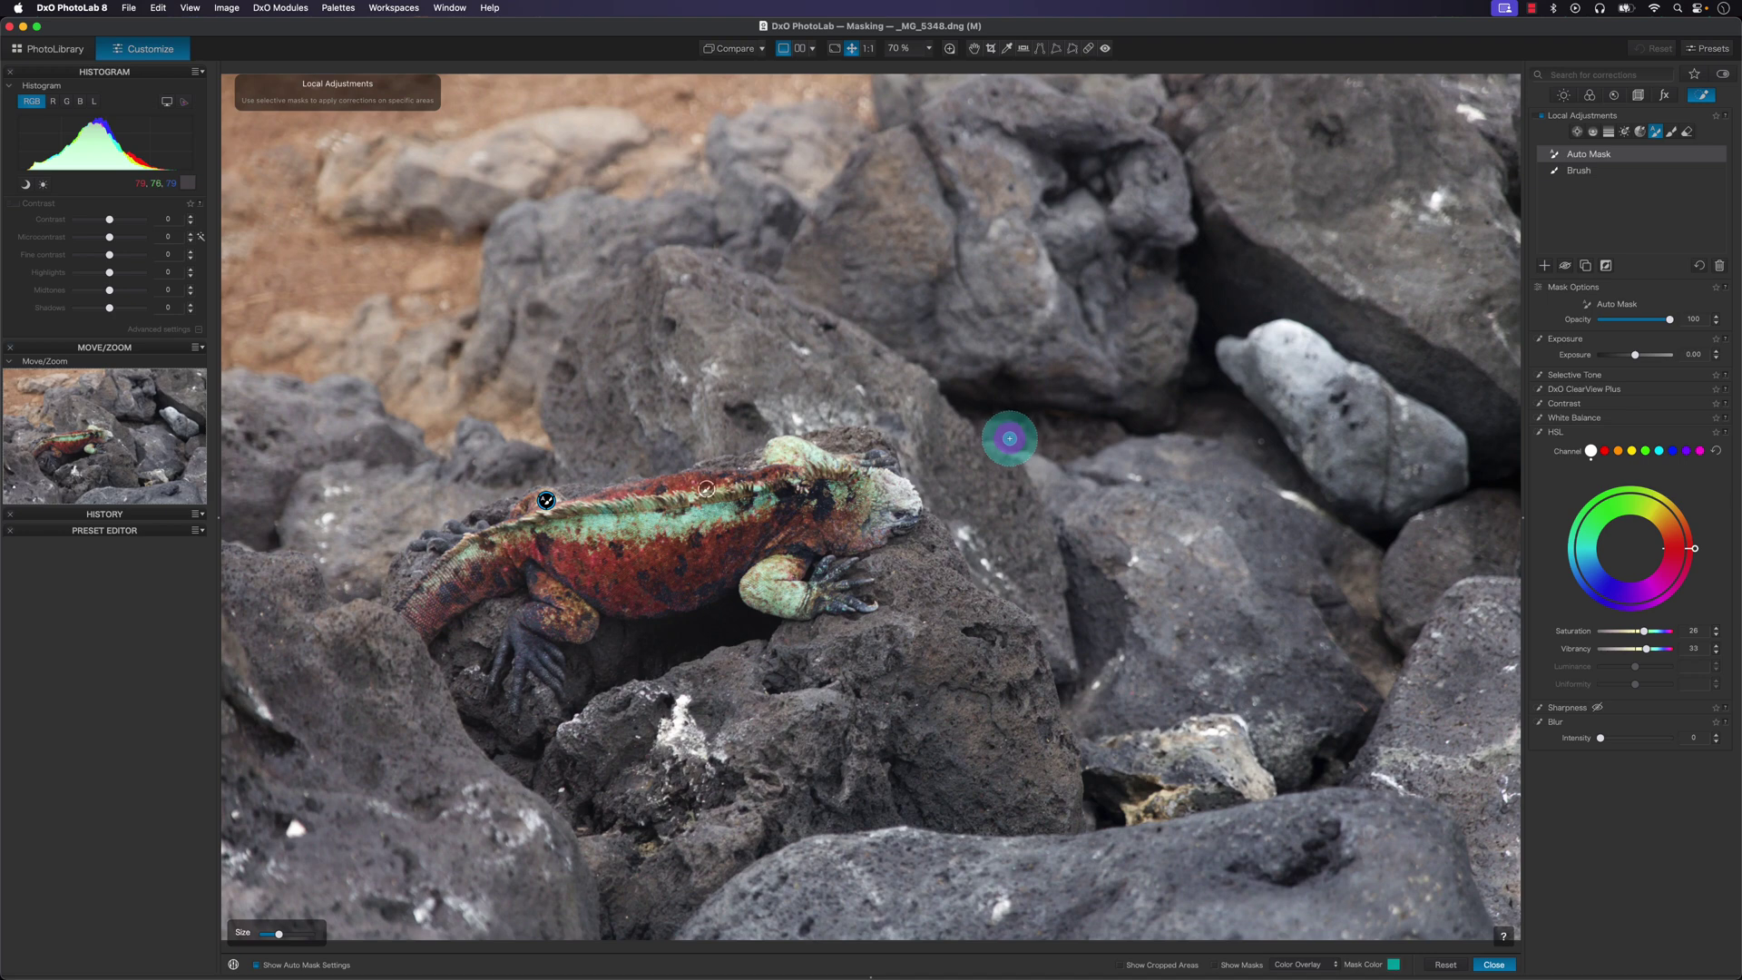
scroll(1010, 445, down, 3)
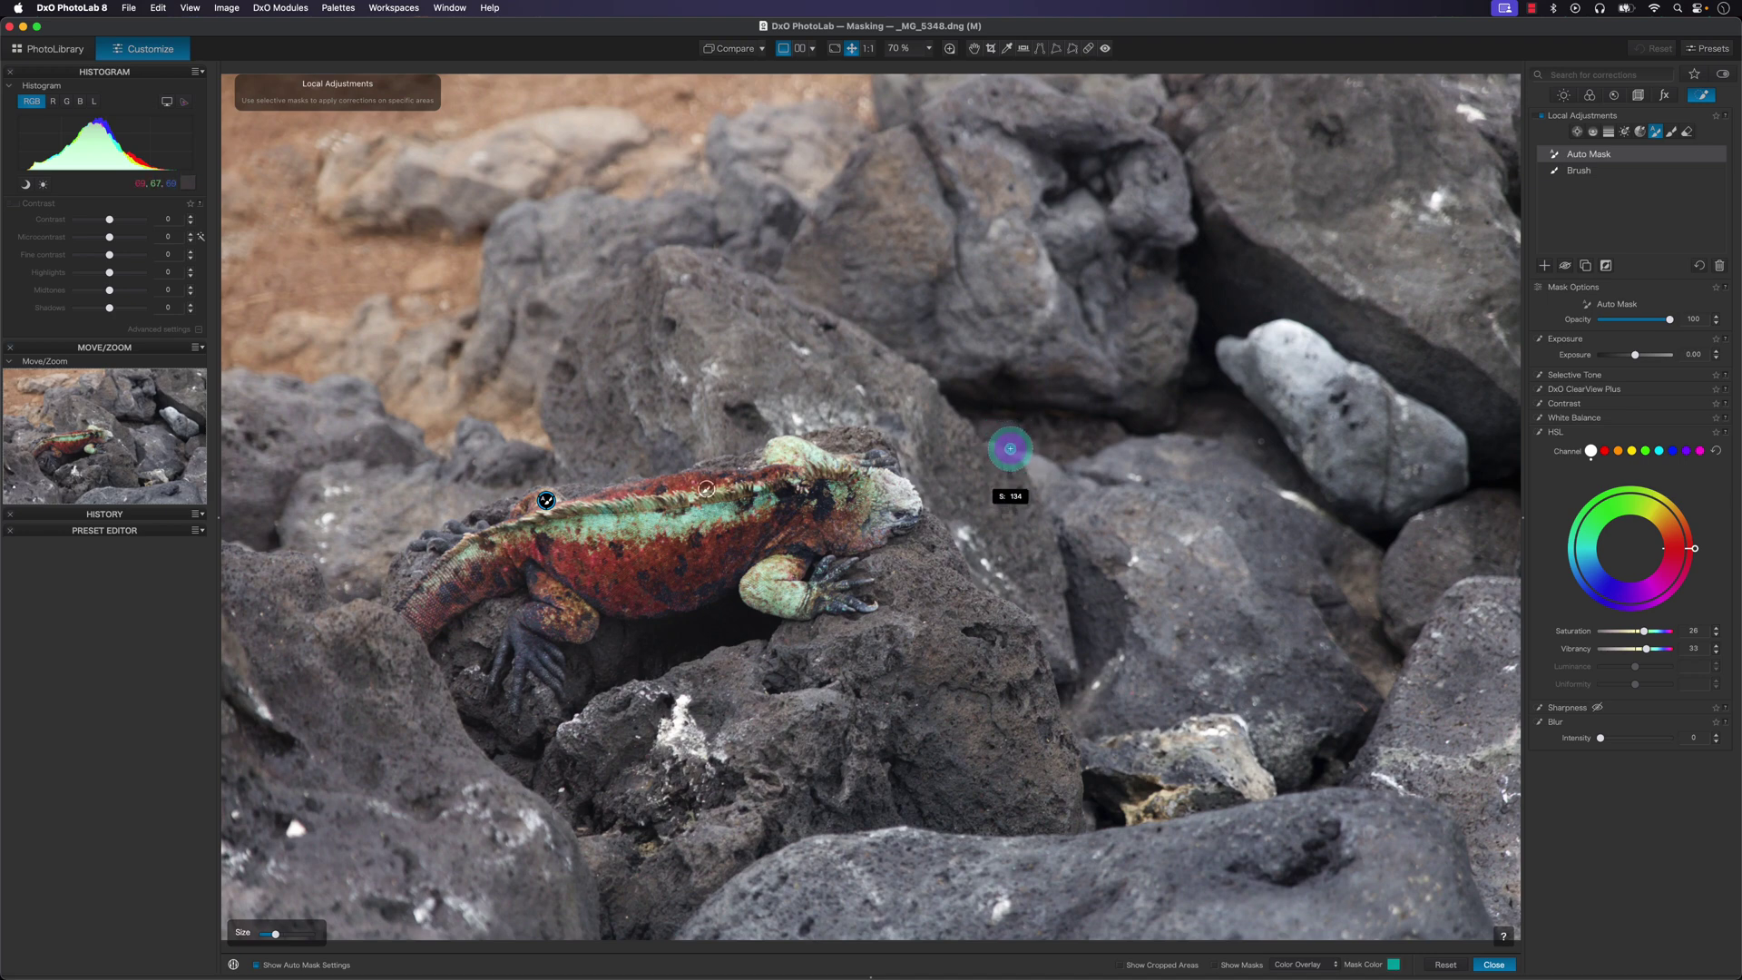
scroll(1010, 448, up, 3)
Switch to the Brush tool, try a feather of 96 %, and lower it to 53 %.
key(b)
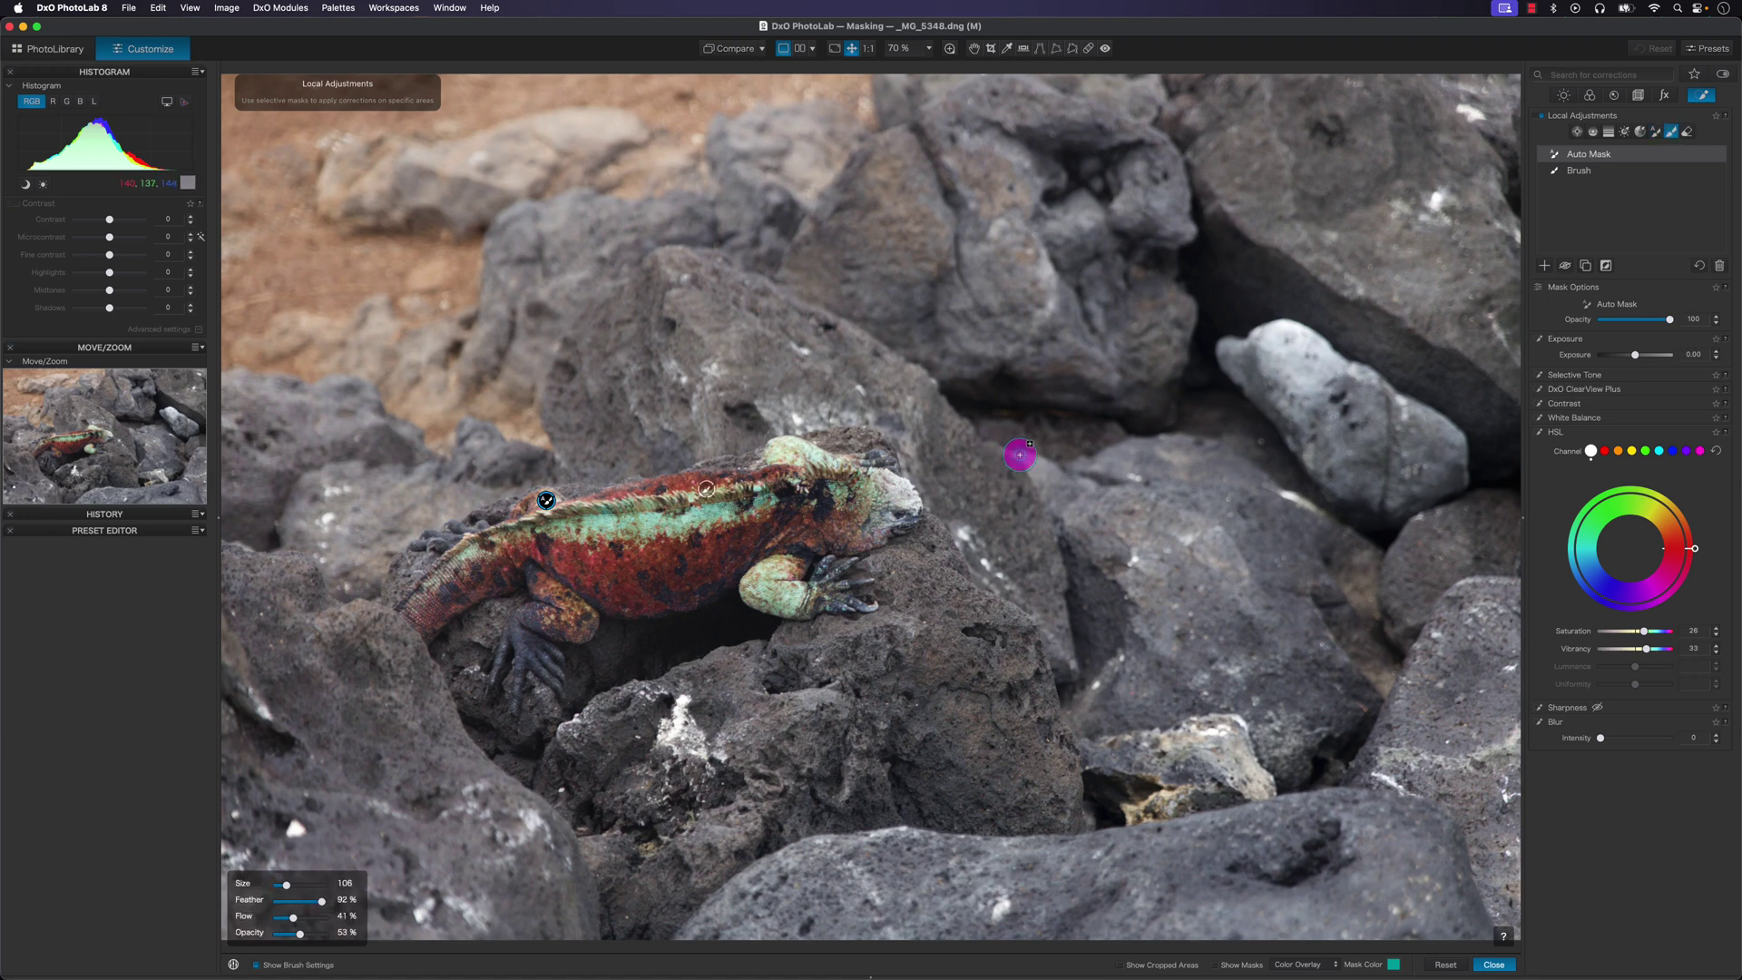
scroll(1040, 451, down, 10)
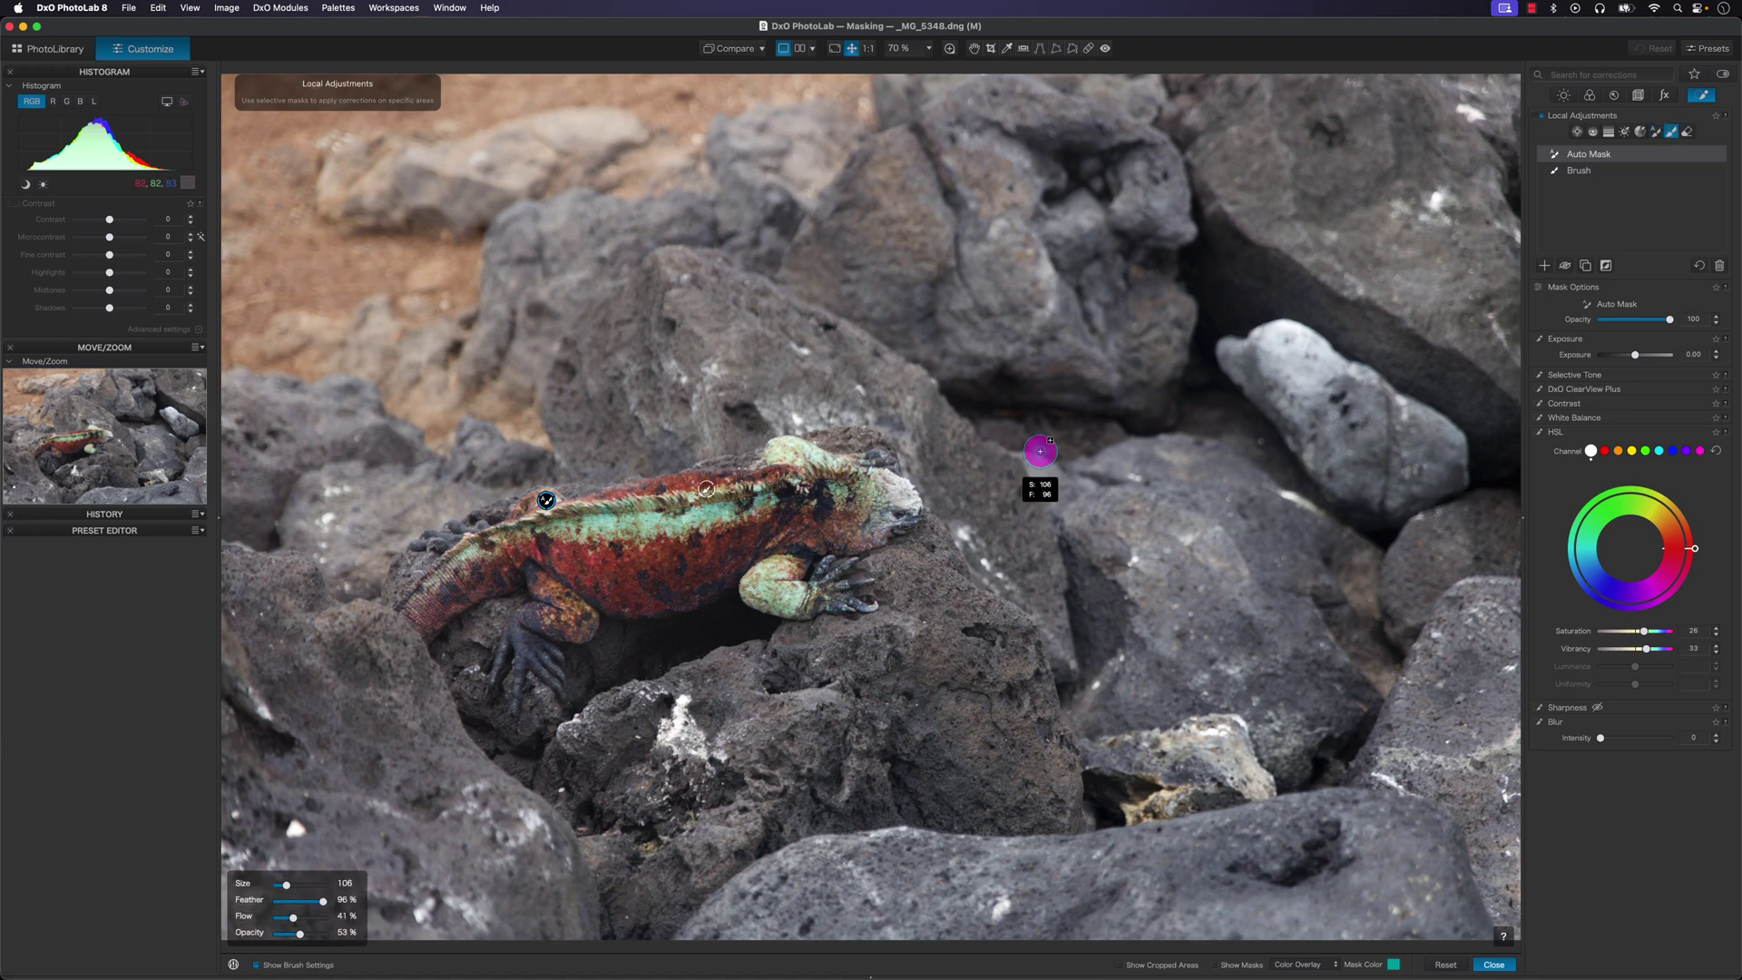
scroll(1040, 451, down, 13)
scroll(1039, 451, down, 4)
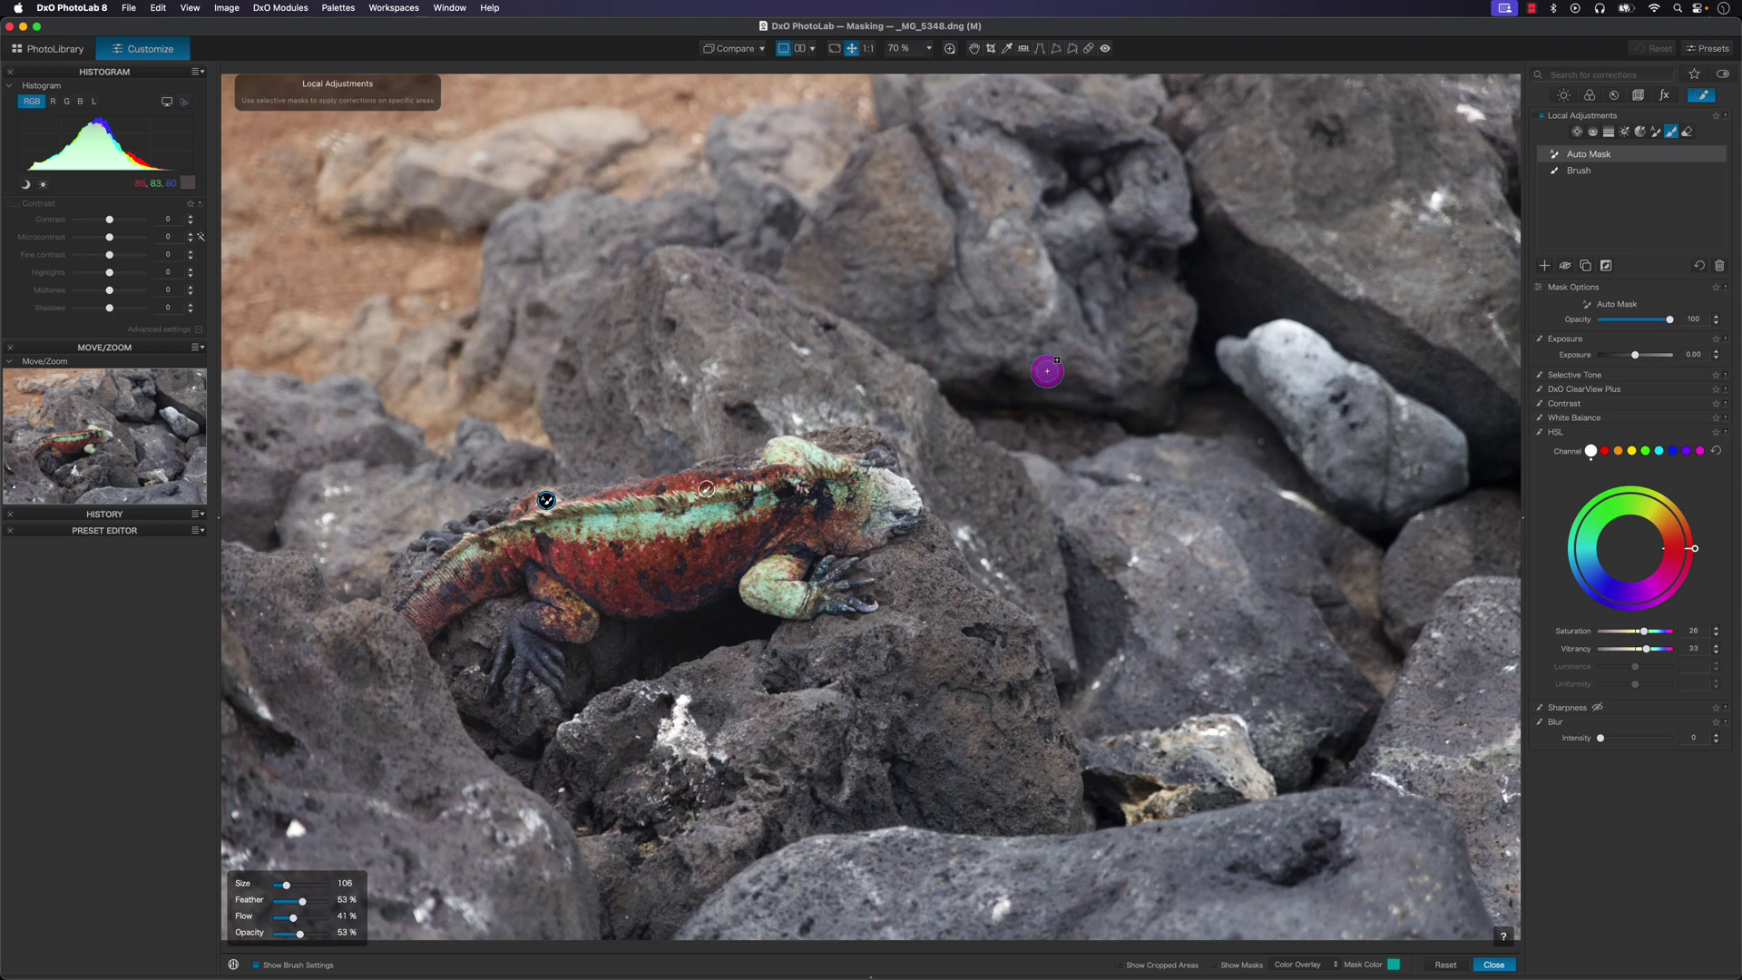